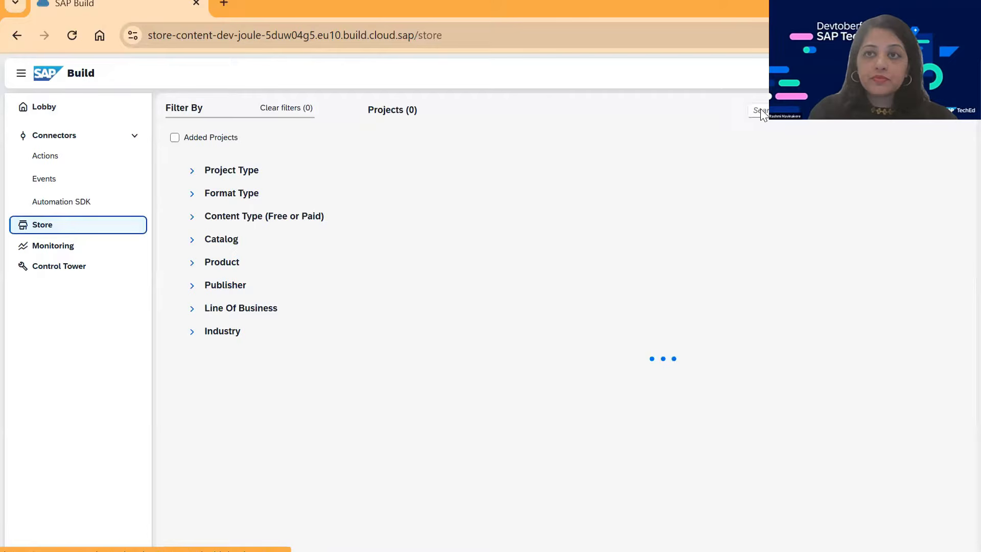
Step: Search the store for purchase requisition projects and find the Purchase Requisition Approval Process - Sample template
left_click(763, 108)
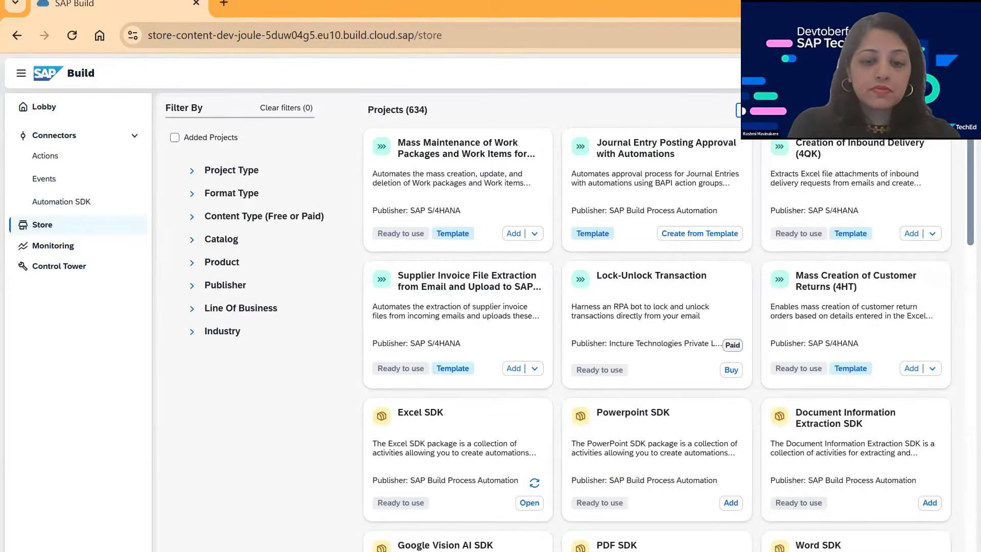
key("Return")
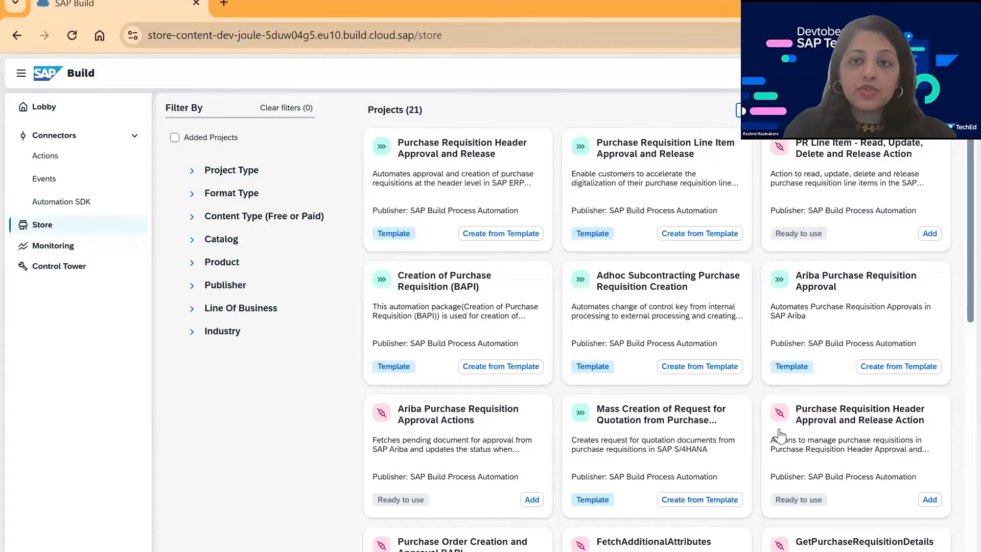
scroll(777, 435, "down", 3)
scroll(778, 435, "down", 3)
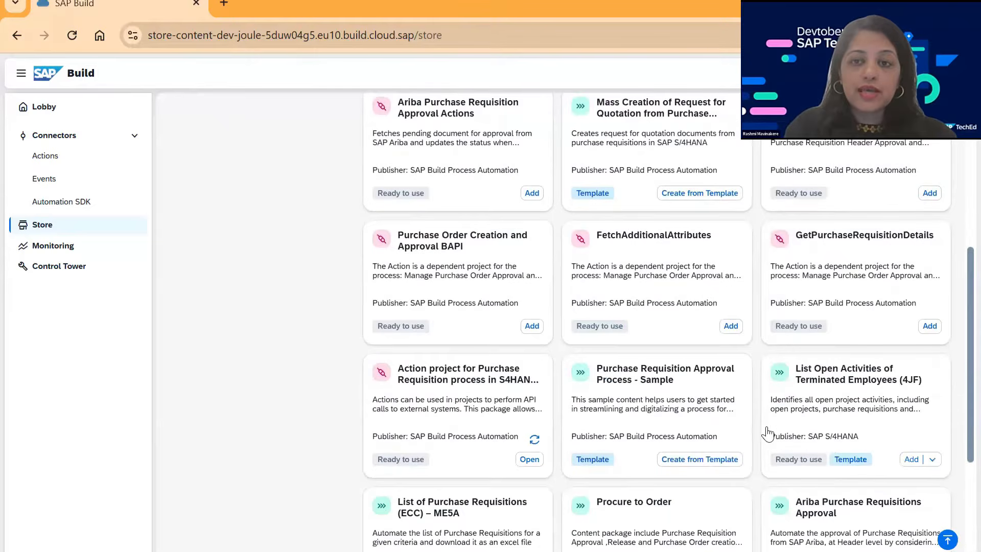
Step: Create a project from the Purchase Requisition Approval Process - Sample template, named Purchase Requisition Approval Process - Devtober
left_click(697, 460)
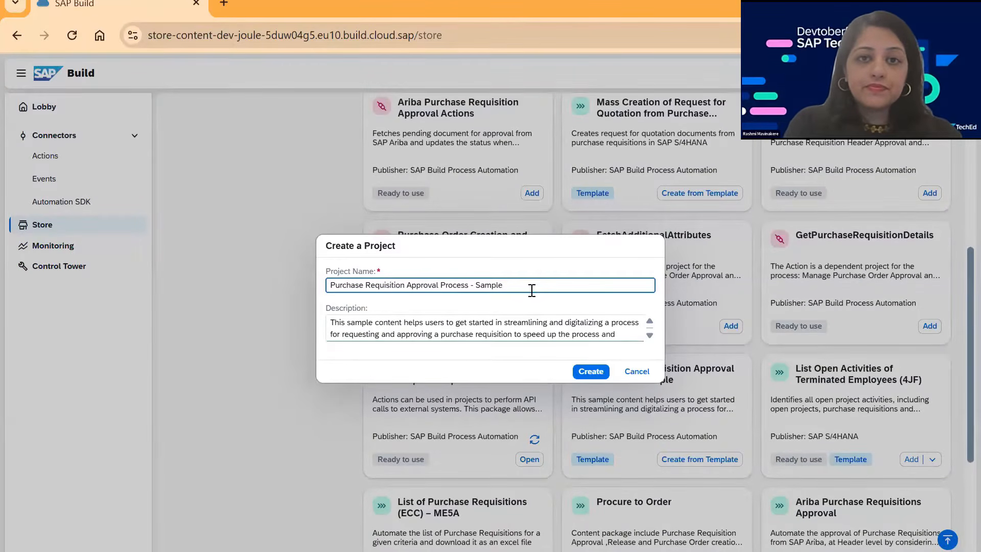
key("BackSpace")
key("BackSpace")
key("BackSpace")
key("BackSpace")
key("BackSpace")
key("BackSpace")
type("D")
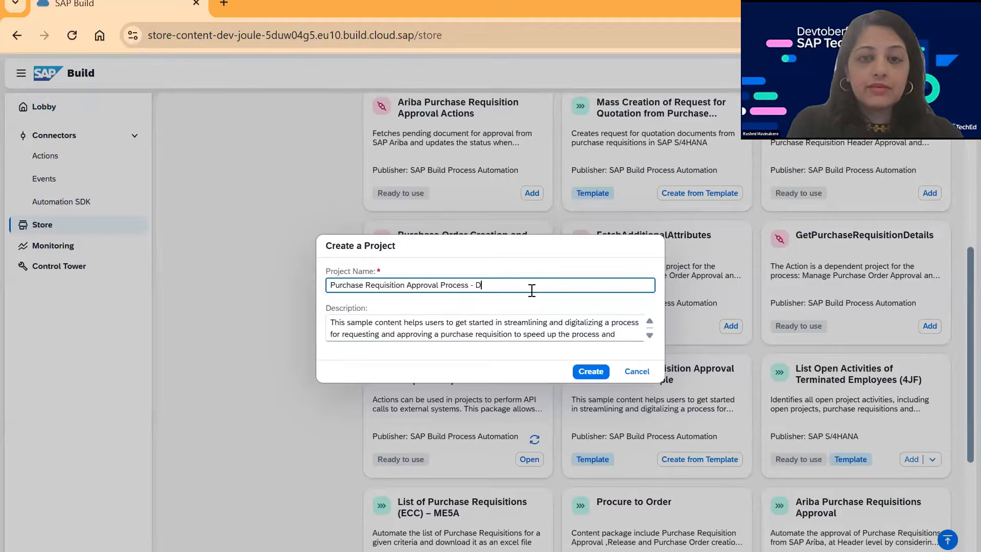
type("evt")
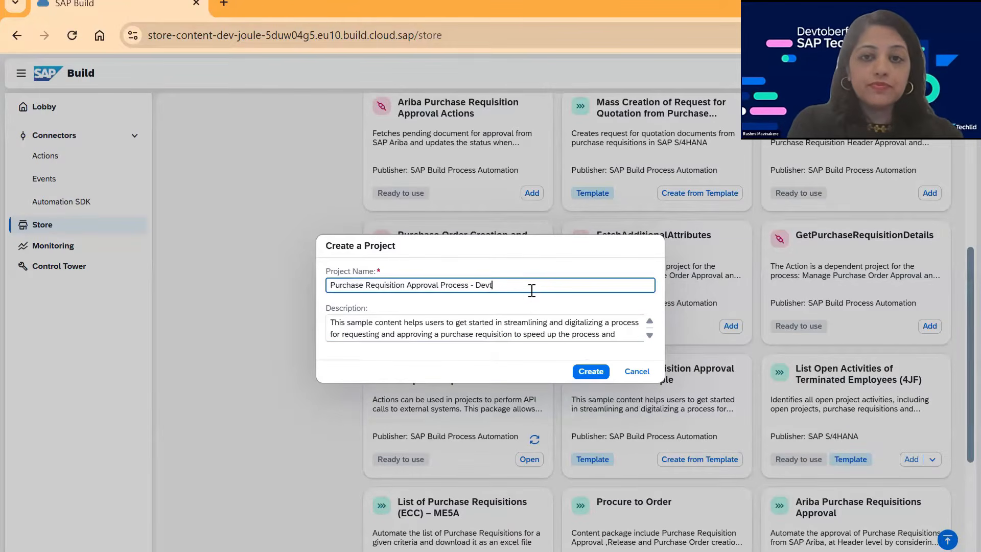
type("ober")
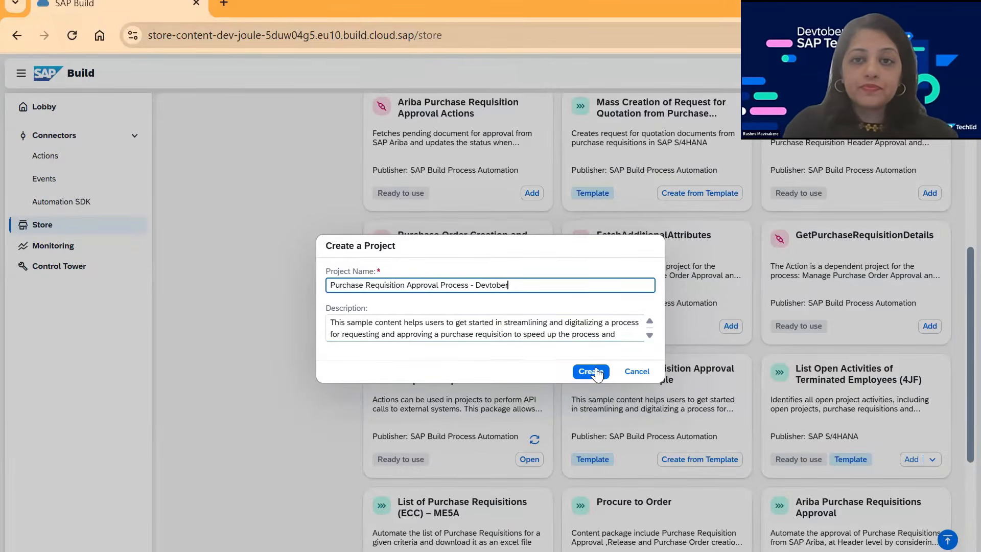
left_click(593, 372)
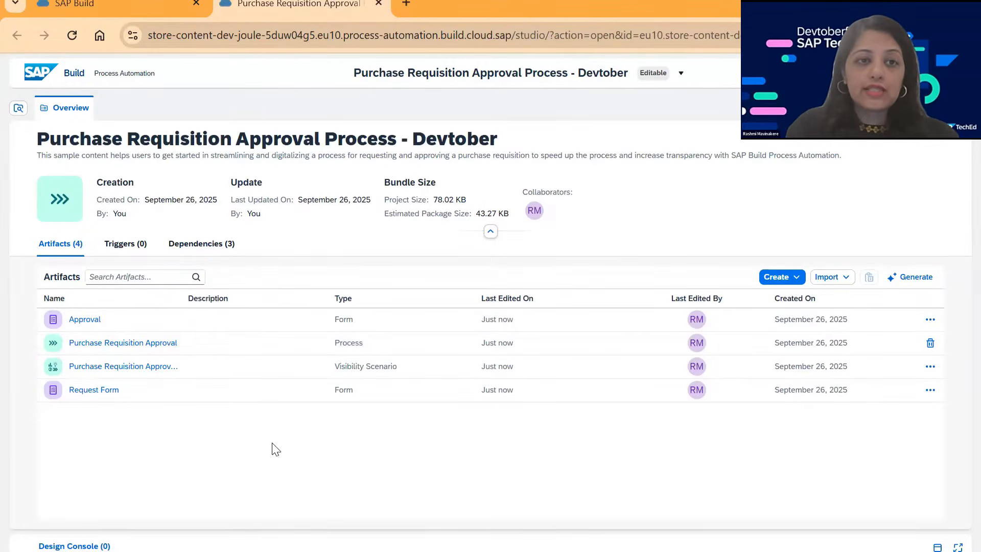
Step: Open the Approval form and review its requester information, item details, comments field and decision buttons
left_click(97, 321)
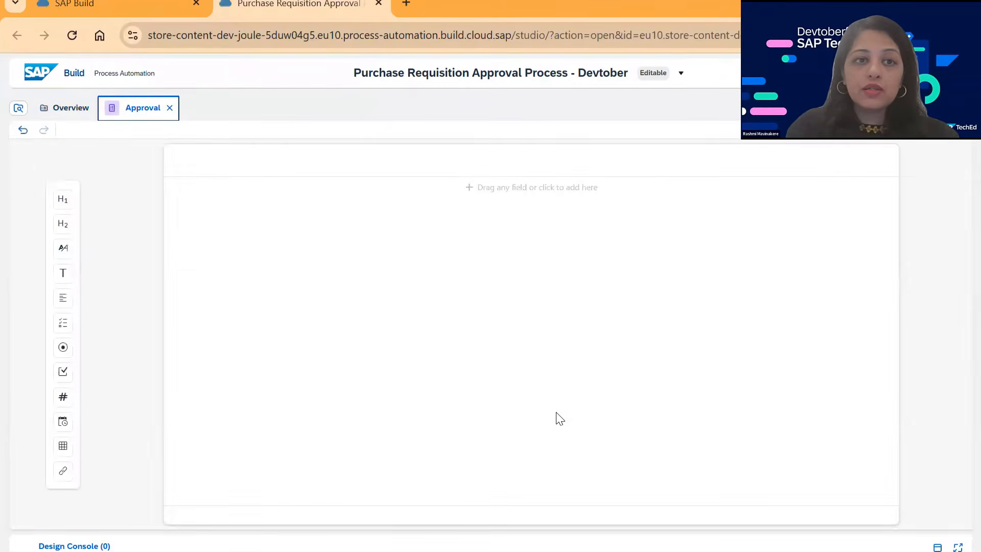
scroll(563, 386, "down", 3)
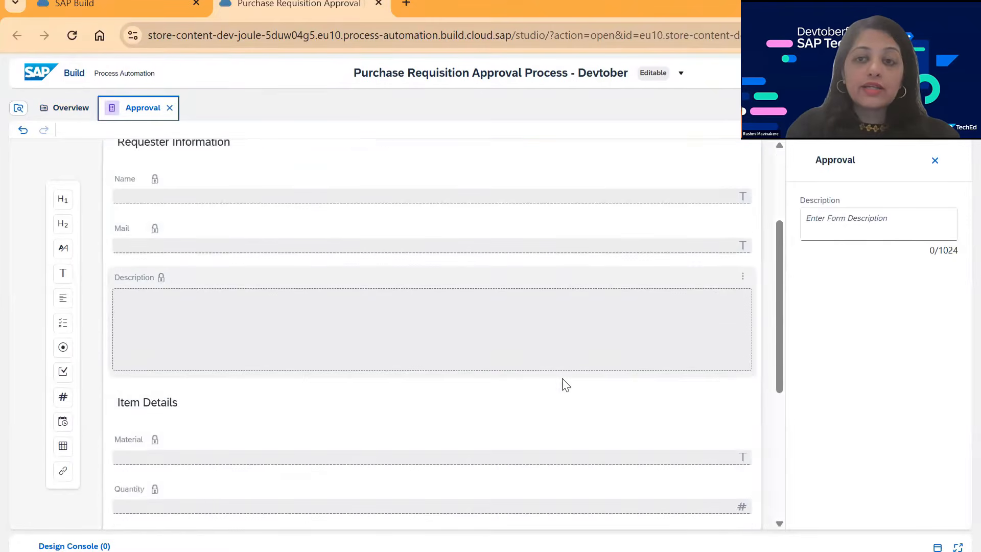
scroll(565, 384, "down", 3)
scroll(560, 380, "down", 3)
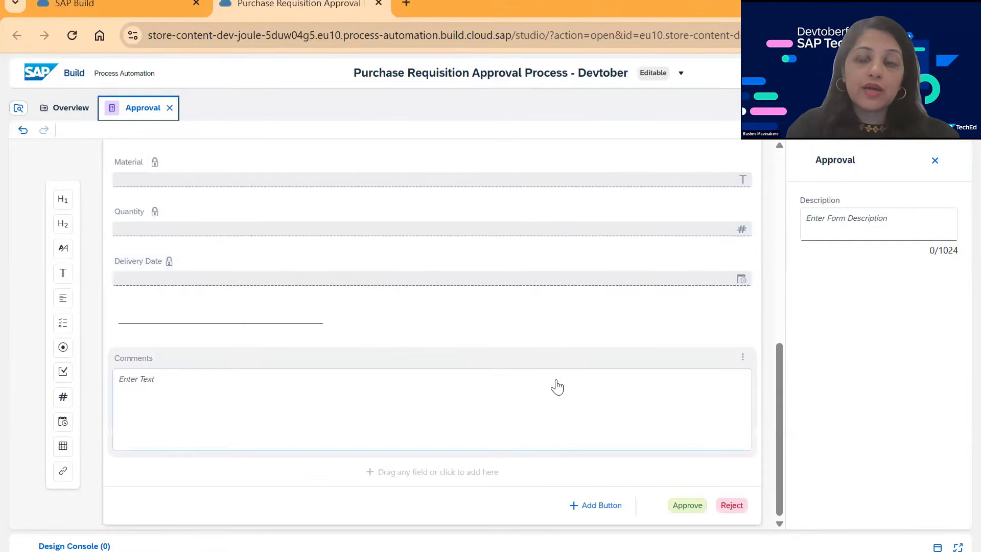
scroll(556, 387, "up", 10)
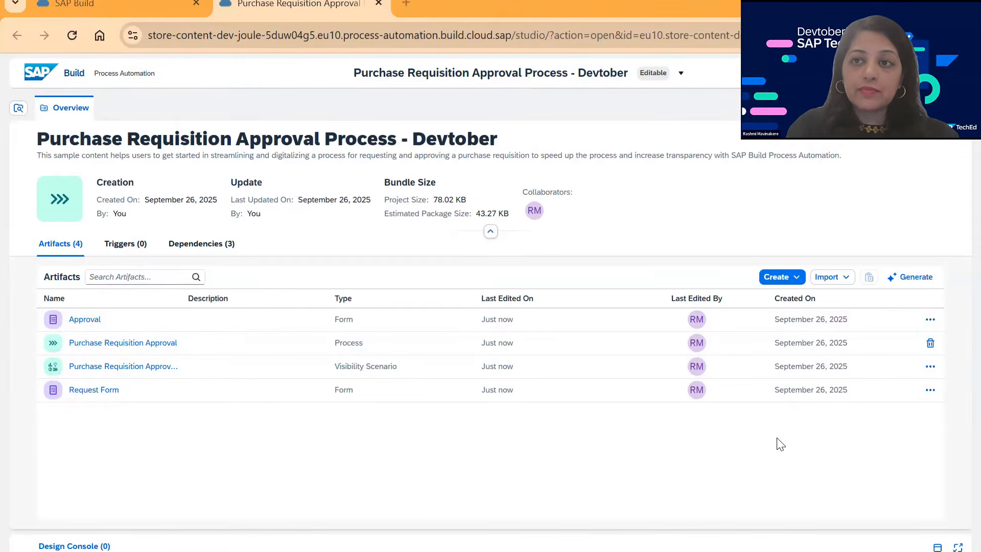
Step: Generate an AI approval form headed 'Finance Approval for Purchase Requisition Request' with Email, Description, a read-only item table and Comments, and review its layout
left_click(914, 281)
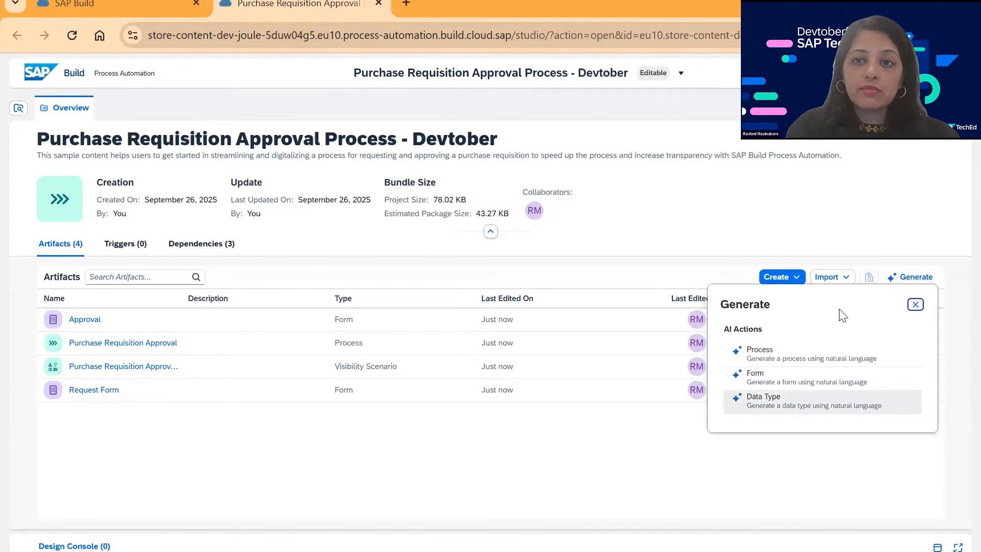
left_click(768, 380)
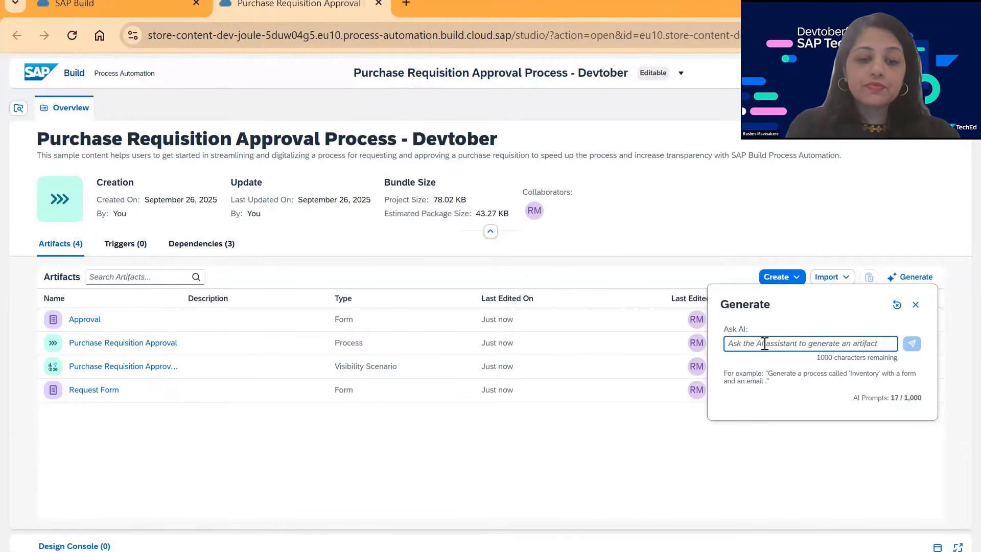
type("/a")
key("ctrl+a")
key("ctrl+v")
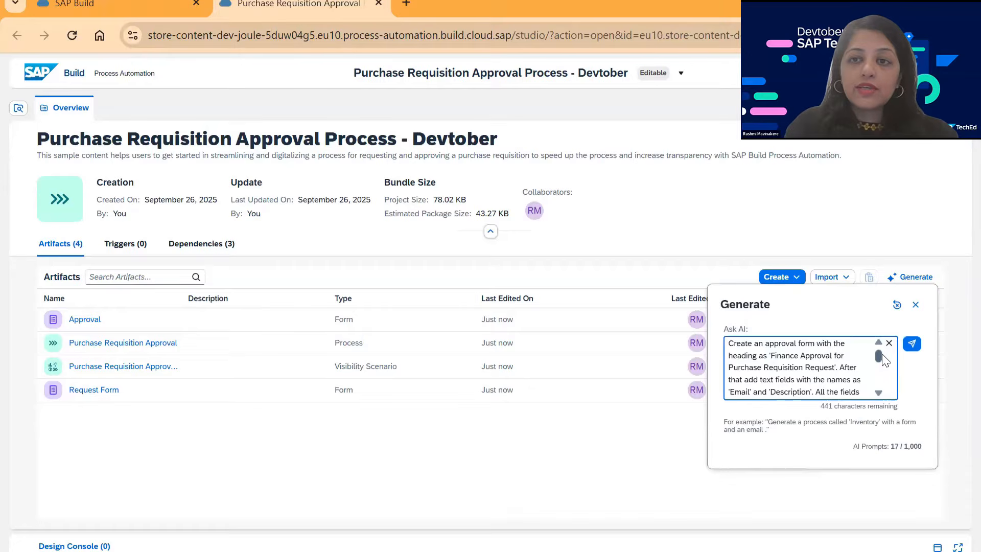
mouse_move(881, 363)
left_mouse_down()
mouse_move(880, 378)
mouse_move(885, 358)
left_mouse_up()
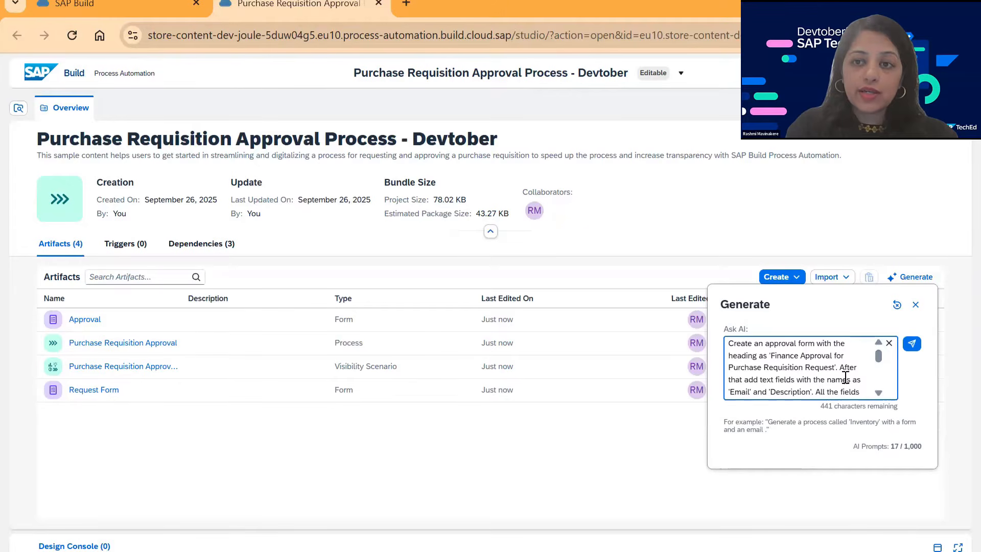
scroll(846, 377, "down", 5)
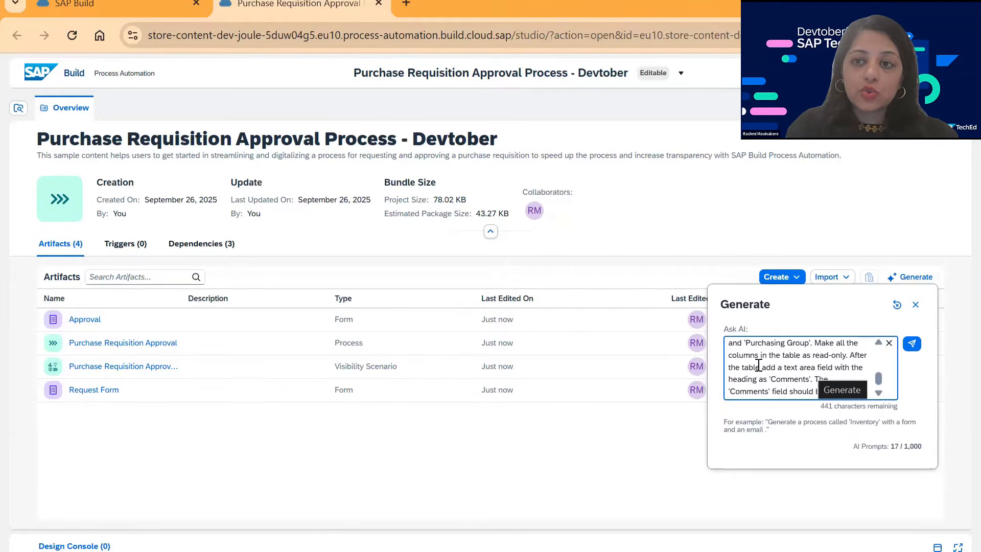
left_click(913, 343)
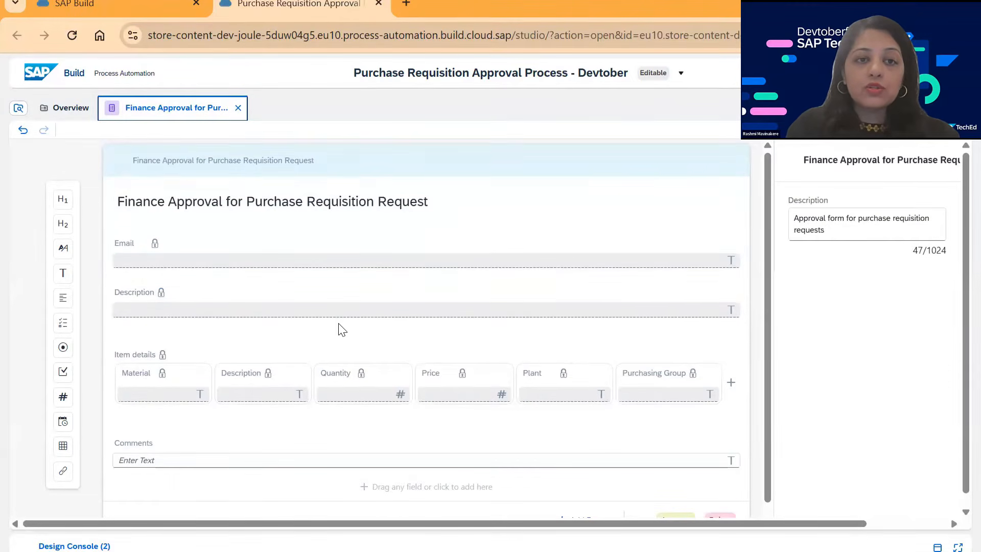
scroll(342, 329, "down", 1)
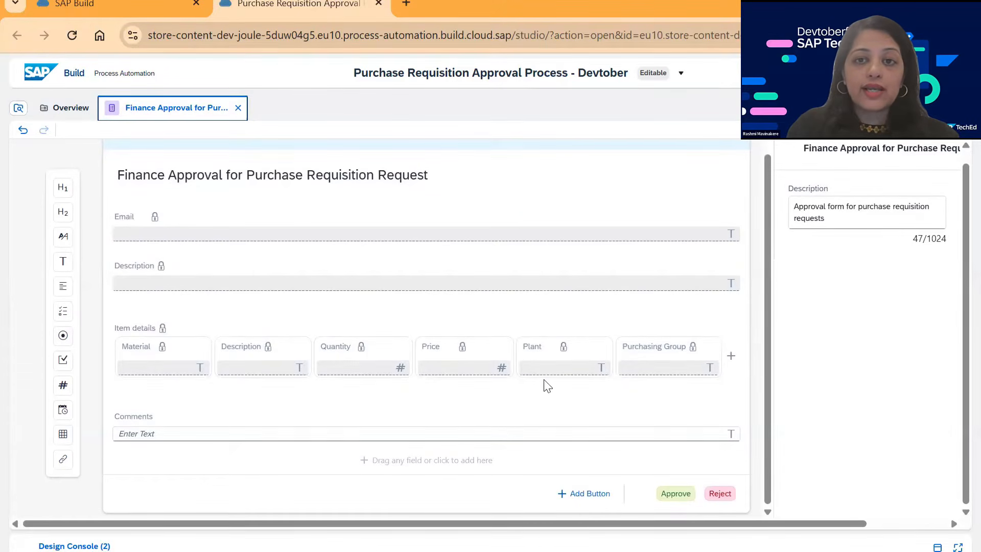
left_click(128, 346)
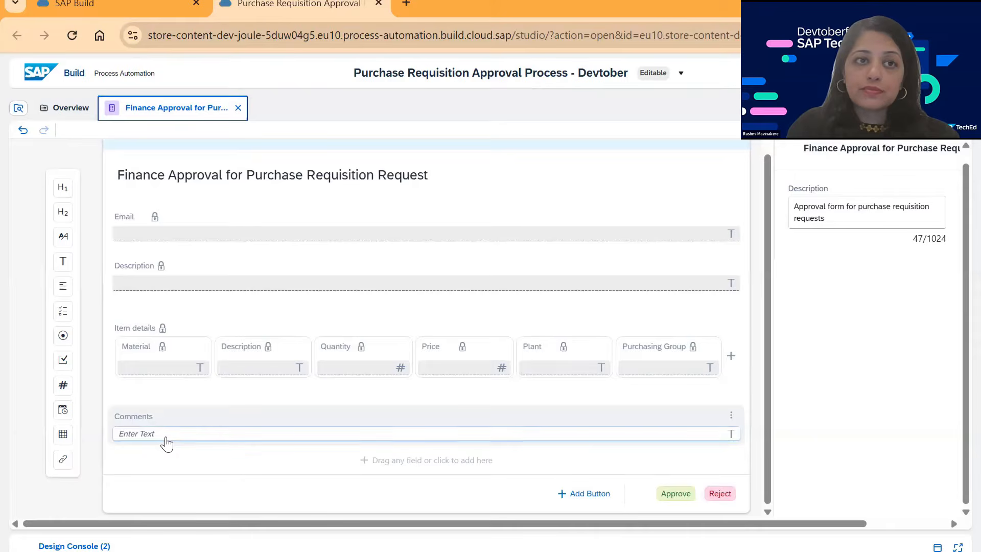
Step: Create a decision artifact in the project named Approver Determination, with the description Approver Determination
left_click(66, 110)
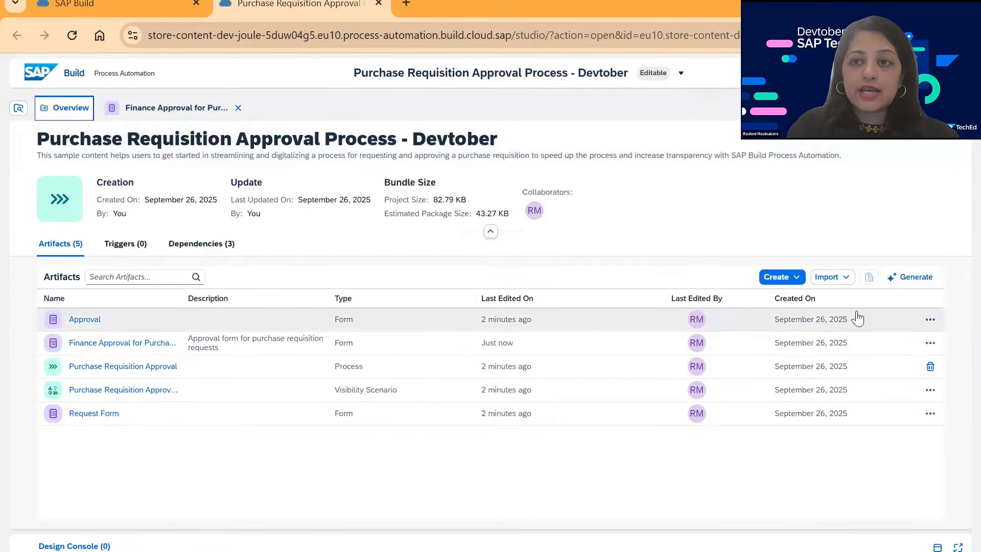
left_click(799, 279)
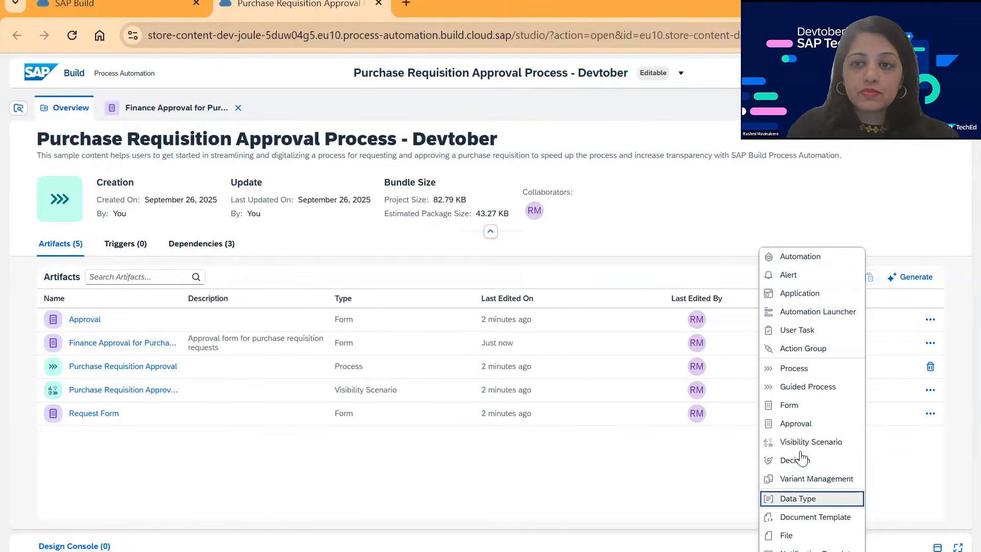
left_click(800, 458)
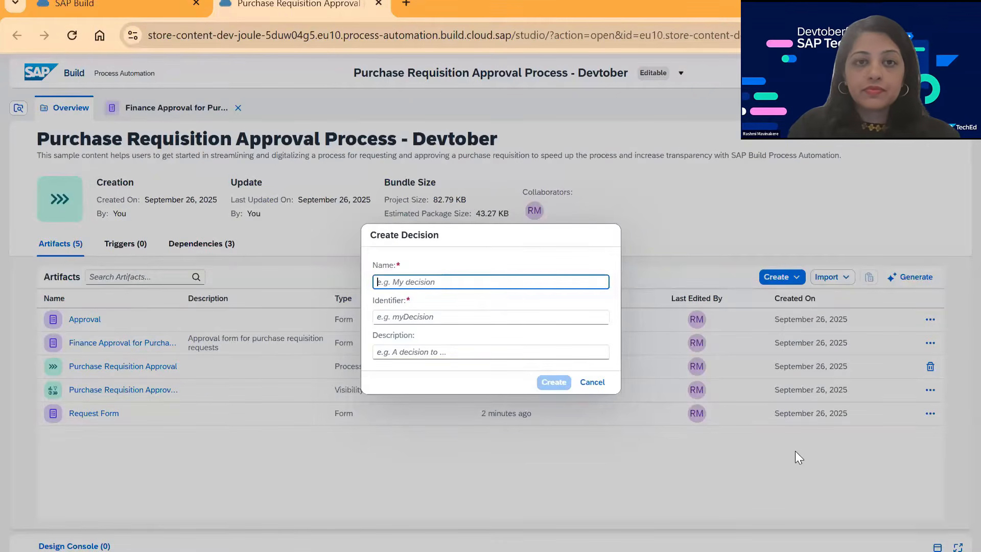
type("A")
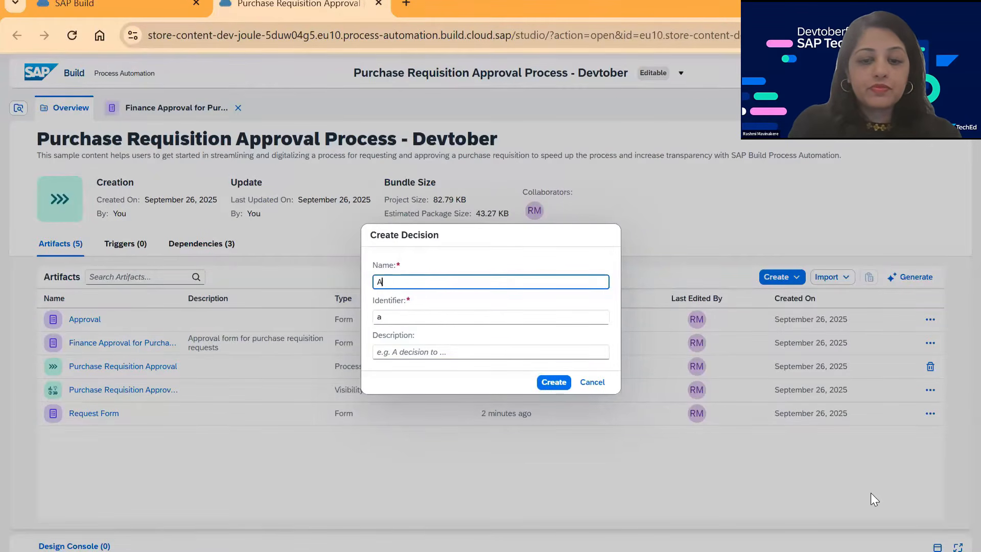
type("pprover")
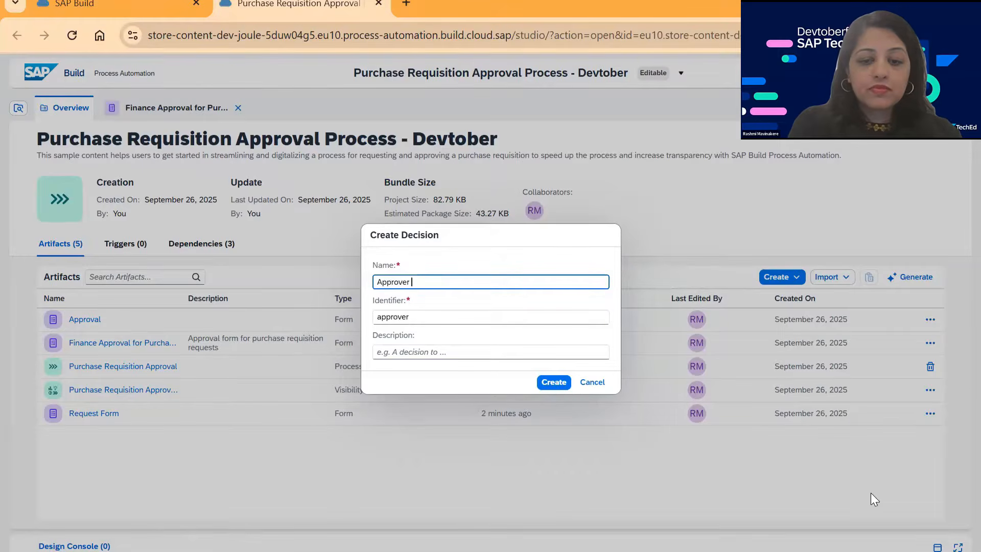
type(" Dtermination")
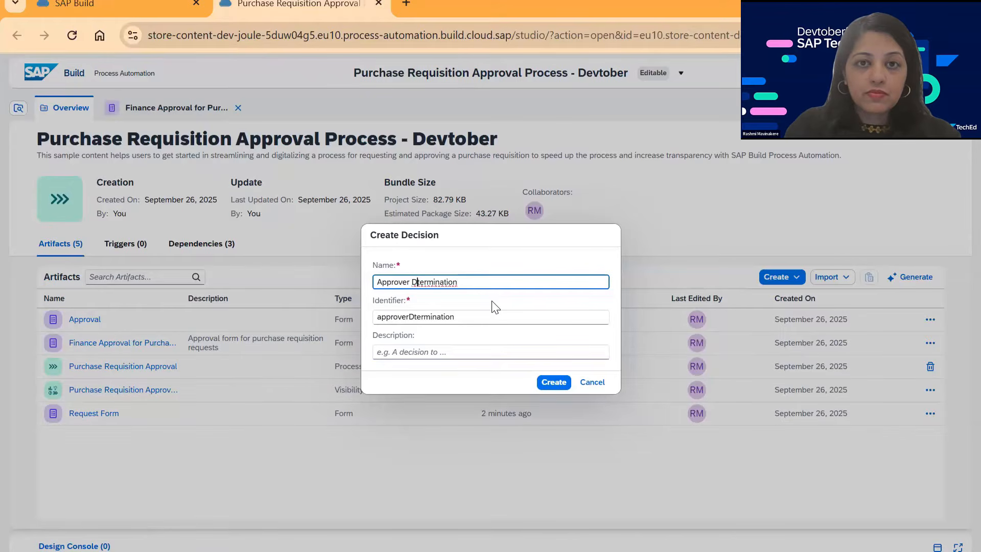
type("e")
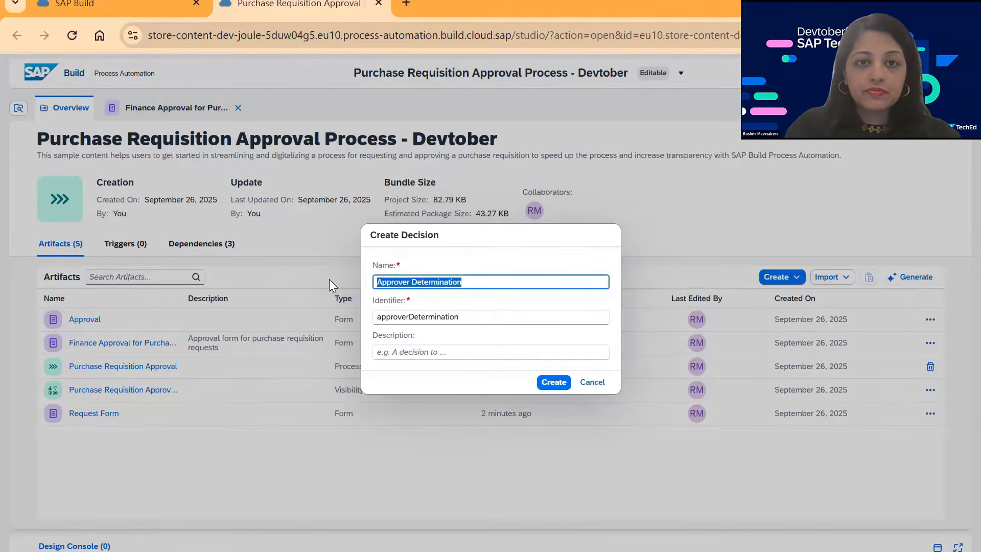
left_click(420, 351)
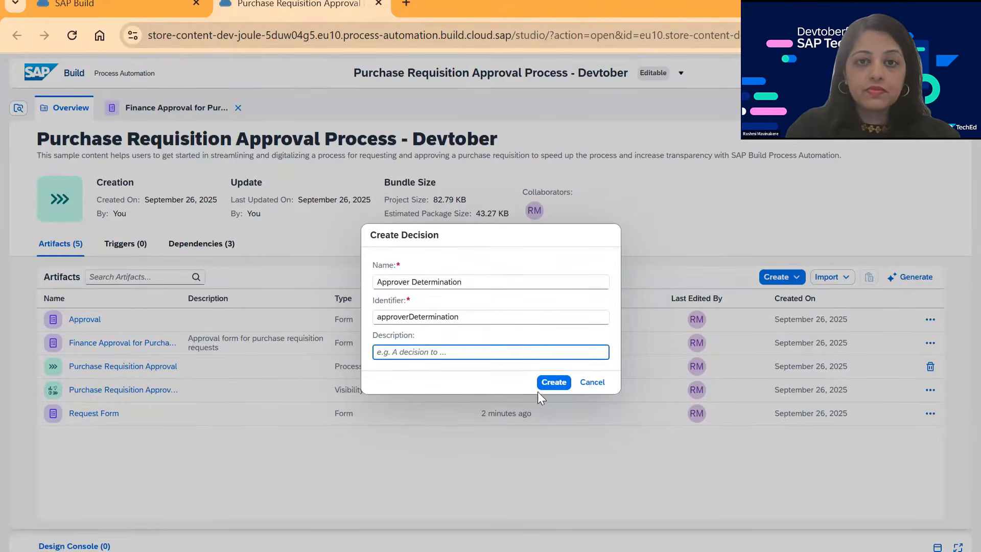
type("Approver Determination")
key("Return")
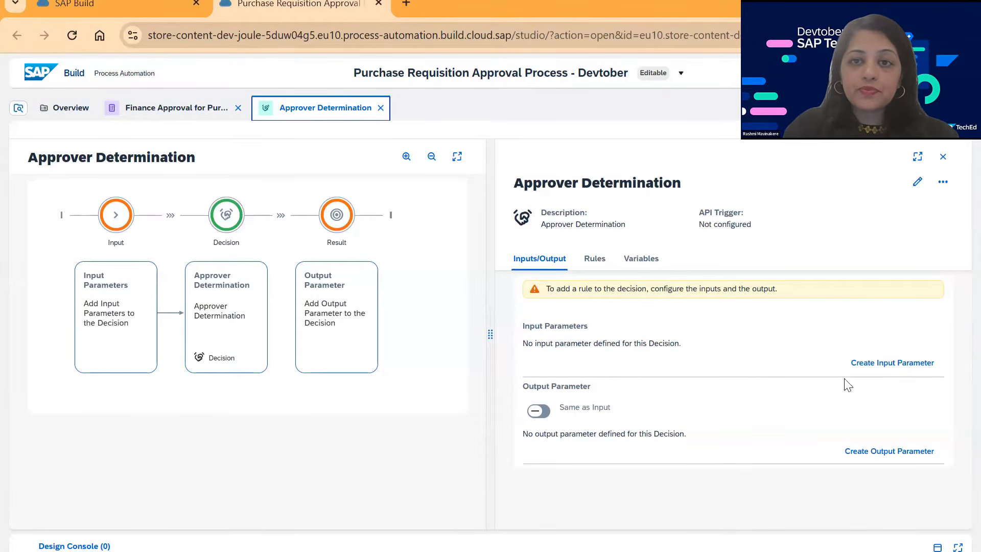
Step: Create an input parameter for the decision named Price, with the description Price and the type Number
left_click(888, 367)
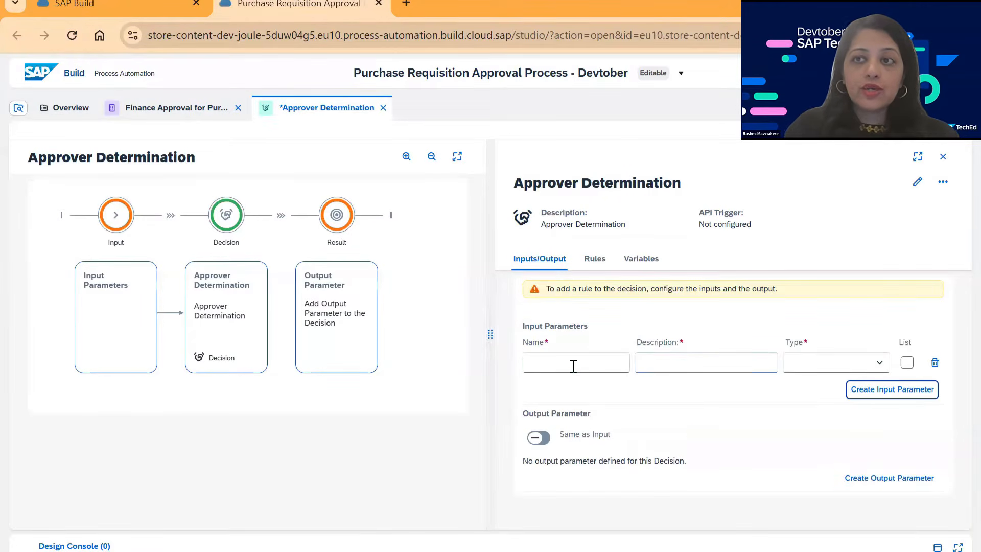
left_click(573, 366)
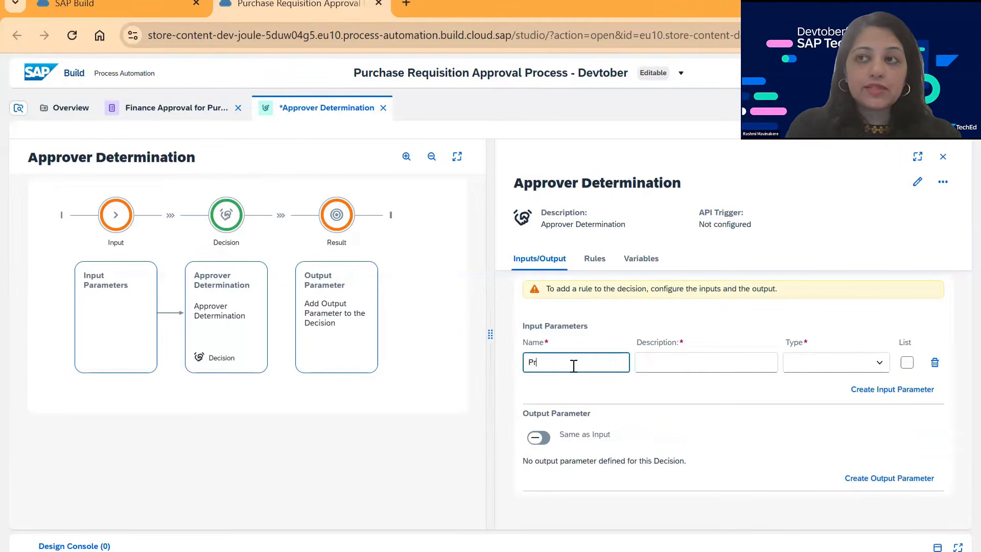
type("Price")
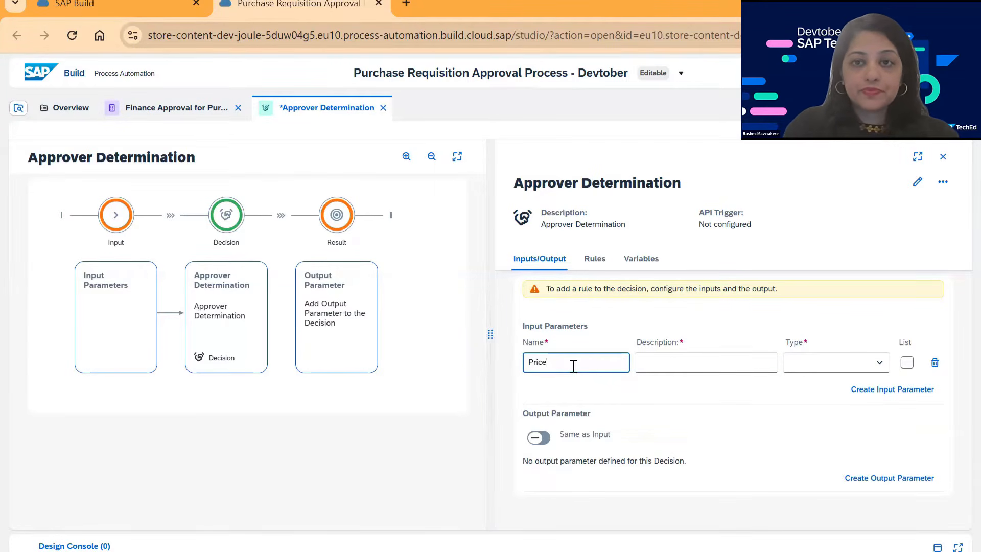
left_click(735, 363)
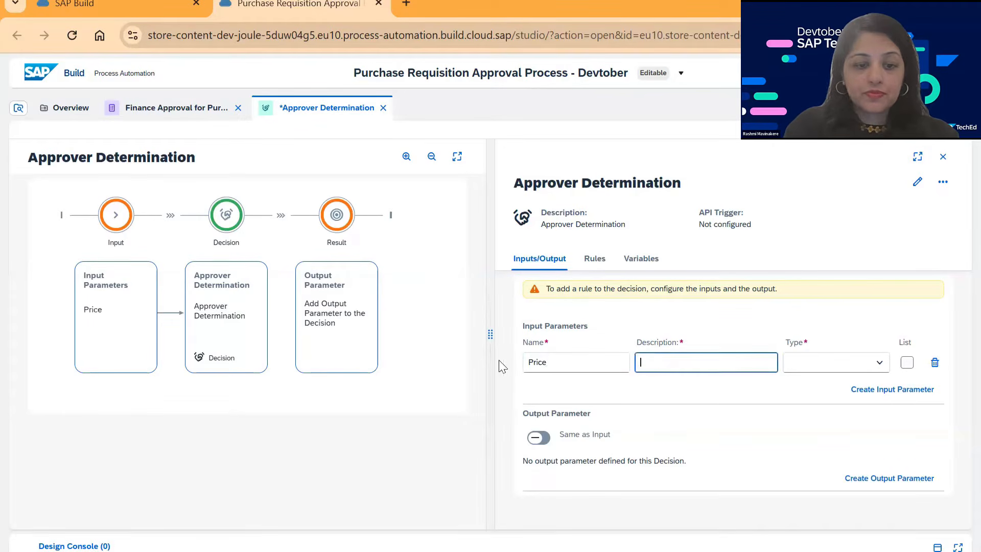
double_click(628, 362)
key("ctrl+c")
left_click(652, 363)
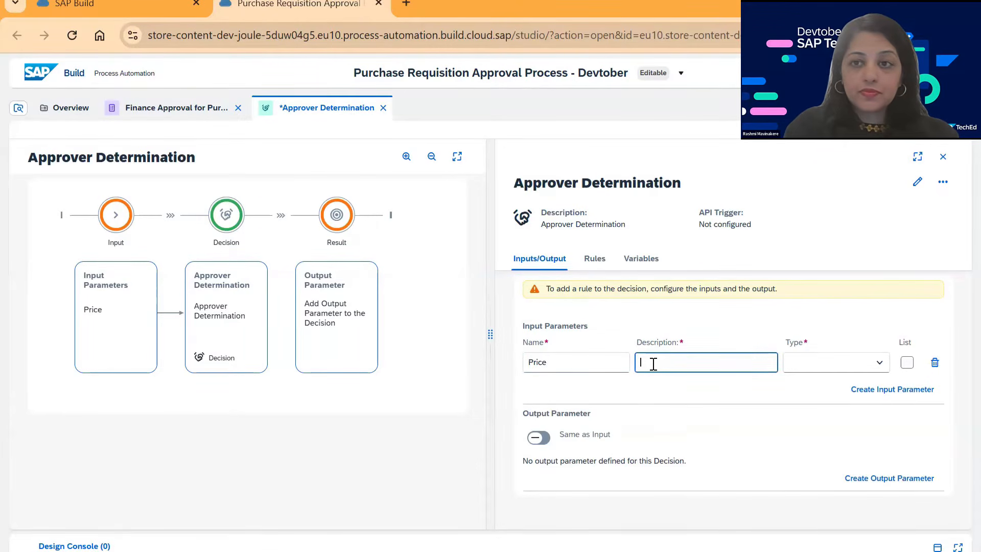
key("ctrl+v")
left_click(810, 367)
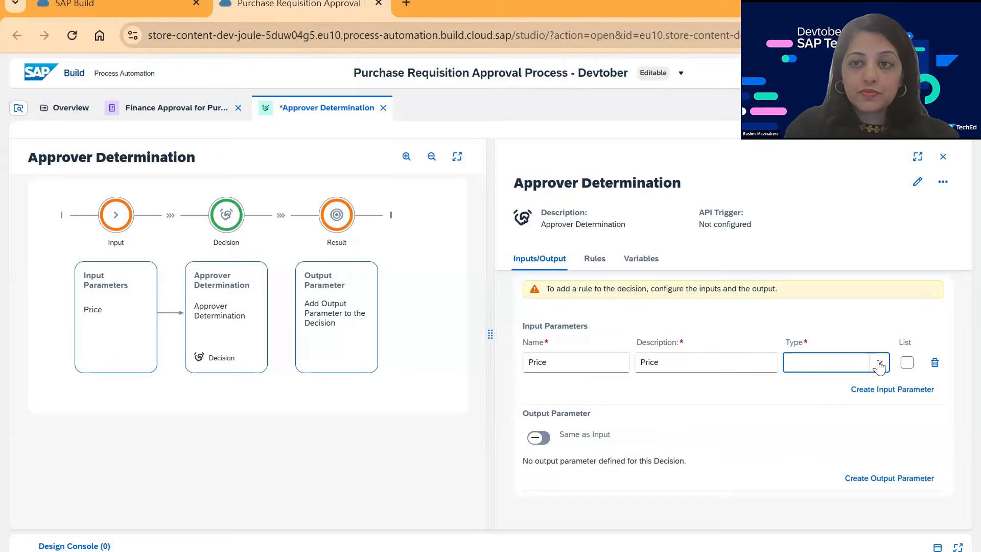
left_click(877, 363)
left_click(831, 438)
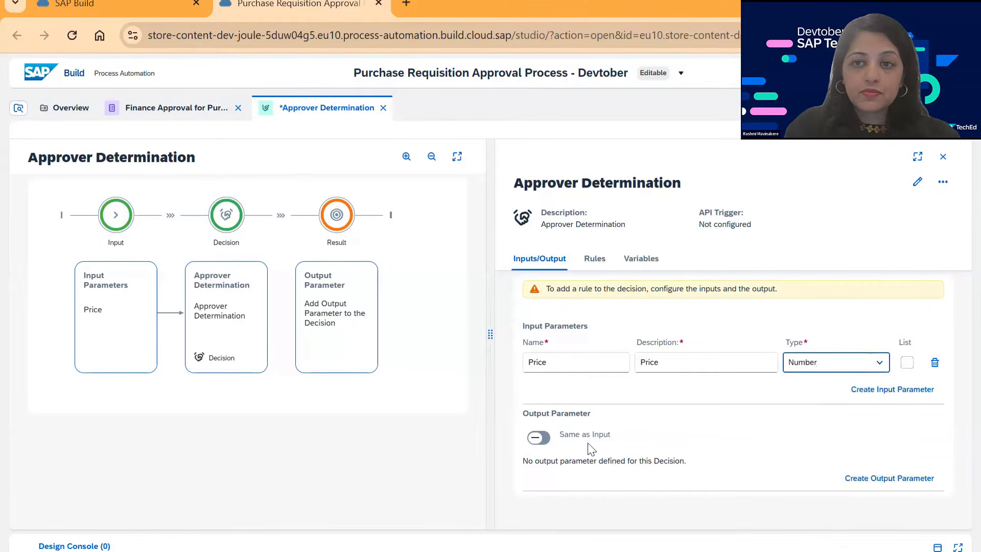
Step: Create the output parameter Approver Email ID with the same text as description and type String, and save the decision
left_click(875, 478)
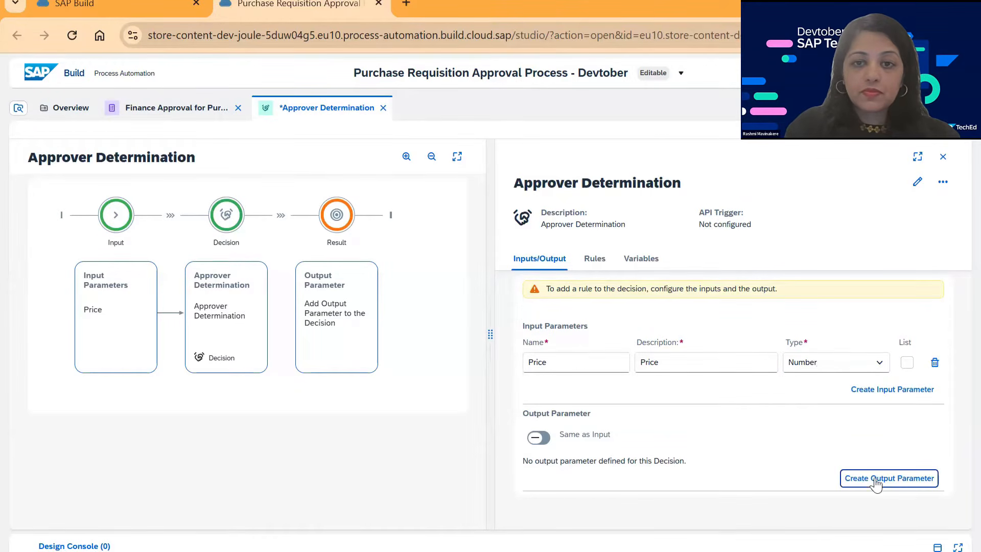
left_click(561, 477)
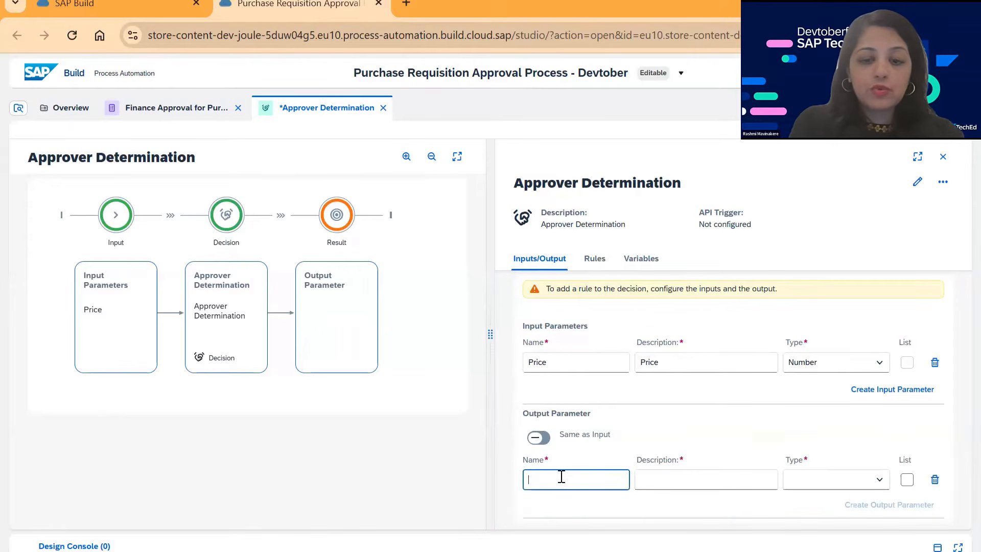
type("Approver")
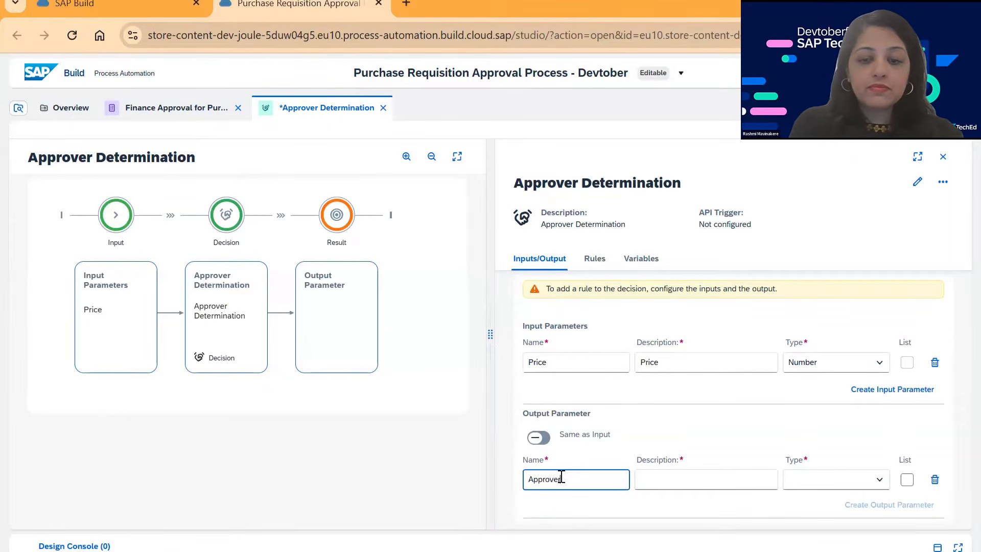
type(" Email ID")
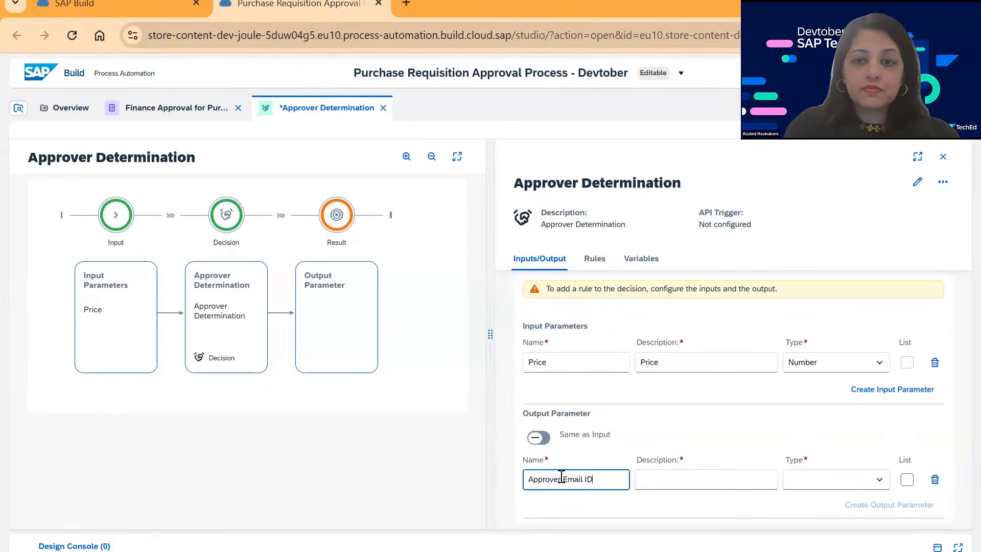
key("ctrl+a")
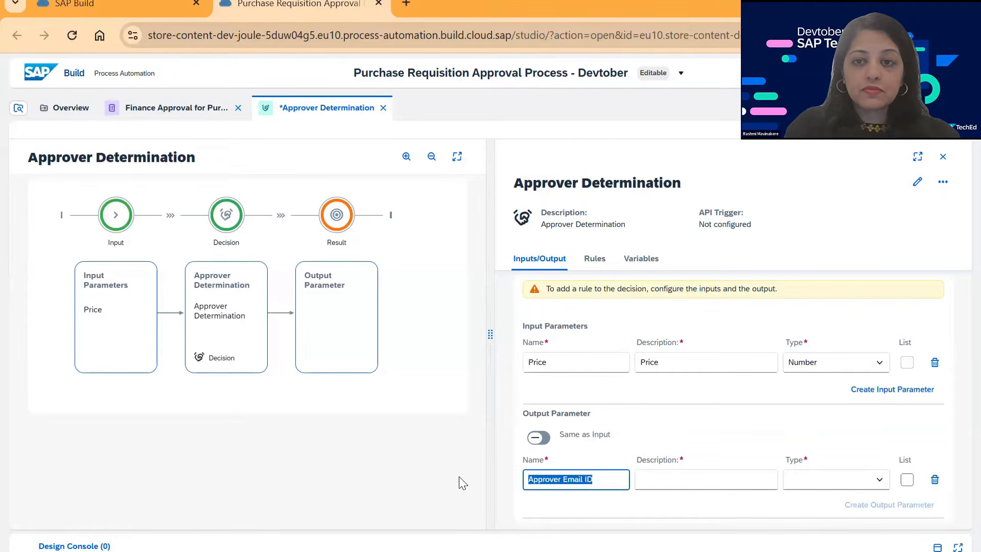
key("ctrl+c")
left_click(736, 486)
key("ctrl+v")
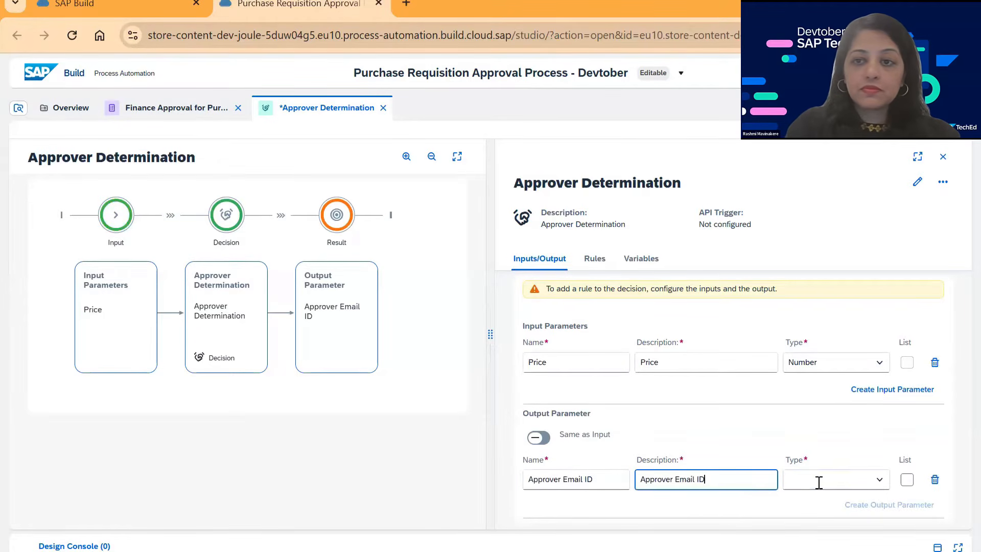
left_click(819, 483)
left_click(879, 480)
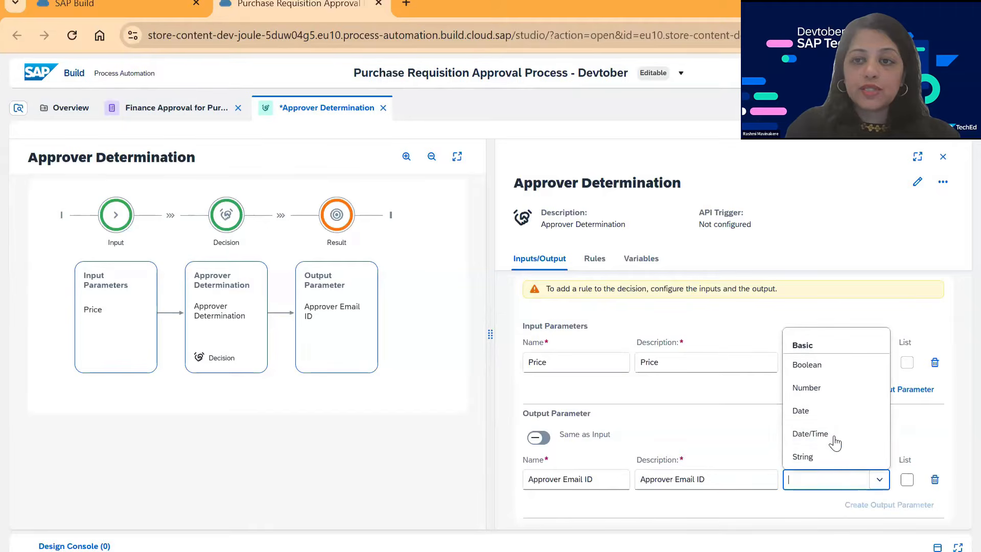
left_click(820, 457)
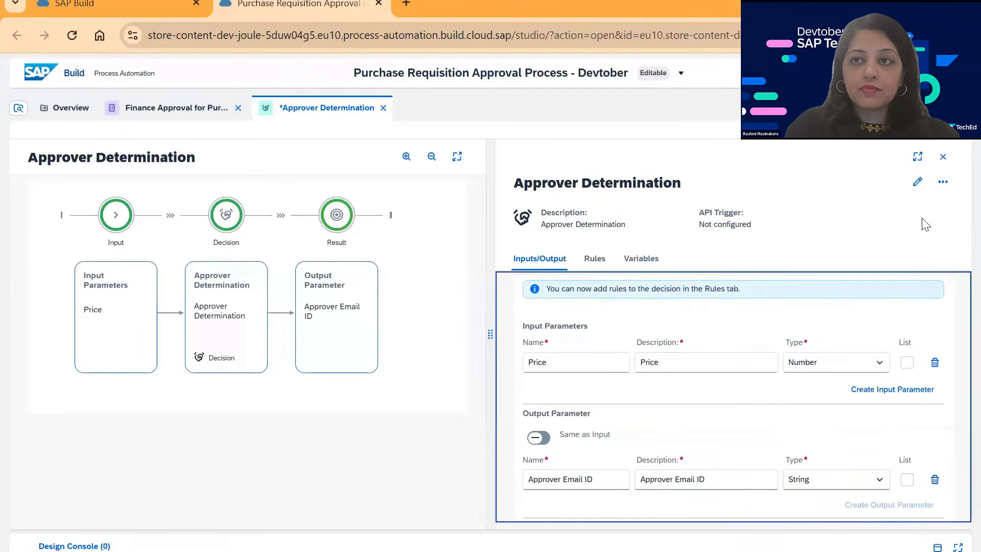
left_click(927, 132)
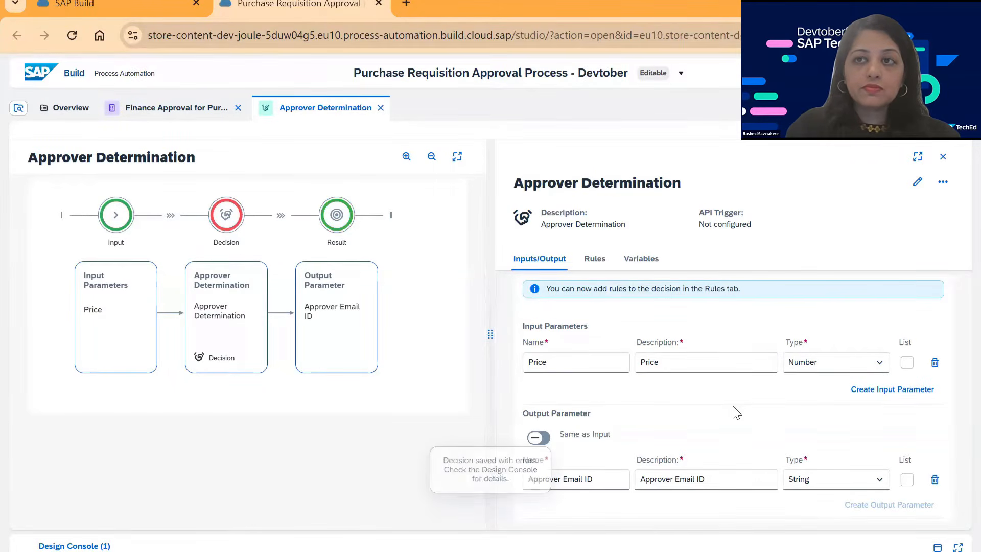
Step: Generate a rule table with AI that assigns an approver email for Price <= 70000 and another for Price > 70000
left_click(891, 140)
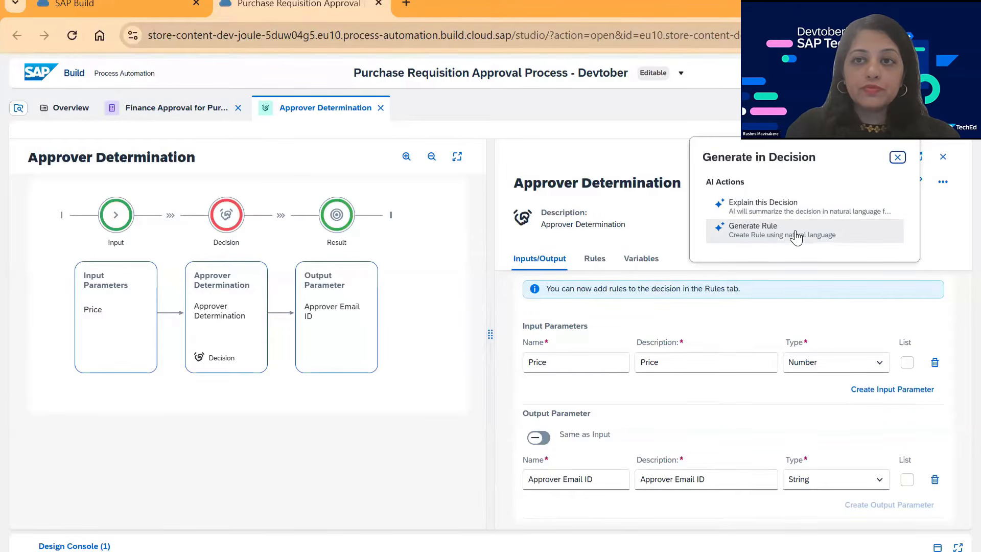
left_click(751, 229)
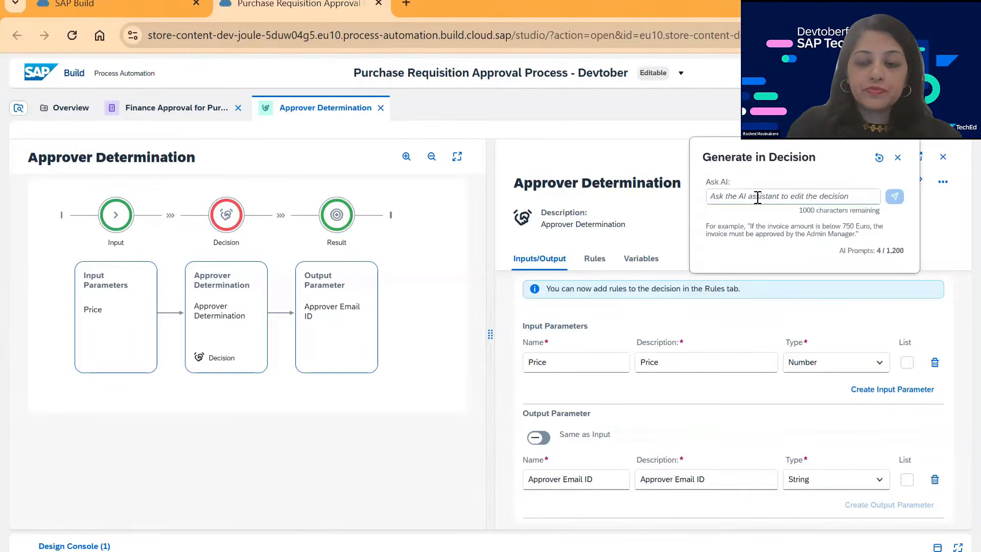
left_click(758, 198)
type("/")
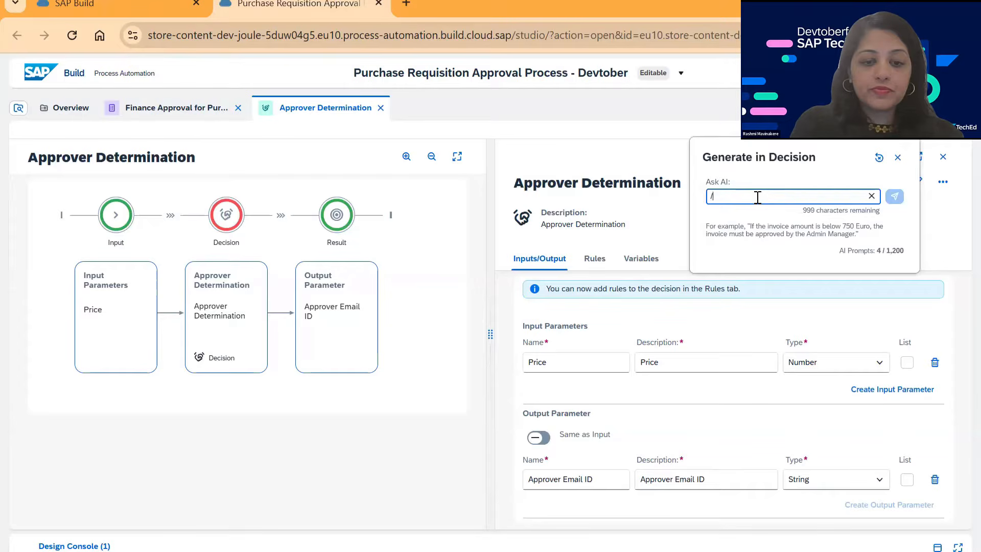
type("ar")
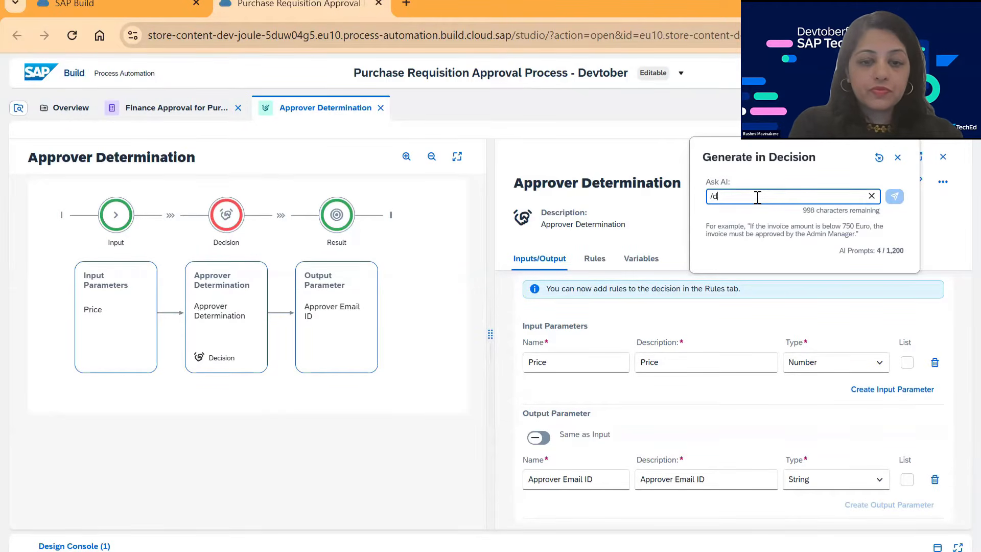
key("BackSpace")
key("BackSpace")
key("BackSpace")
key("ctrl+v")
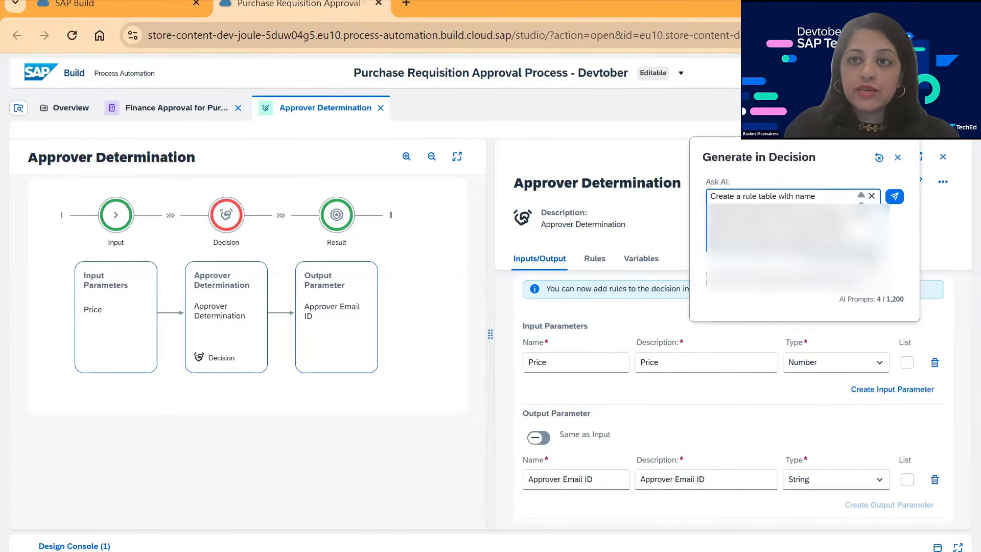
scroll(782, 220, "down", 2)
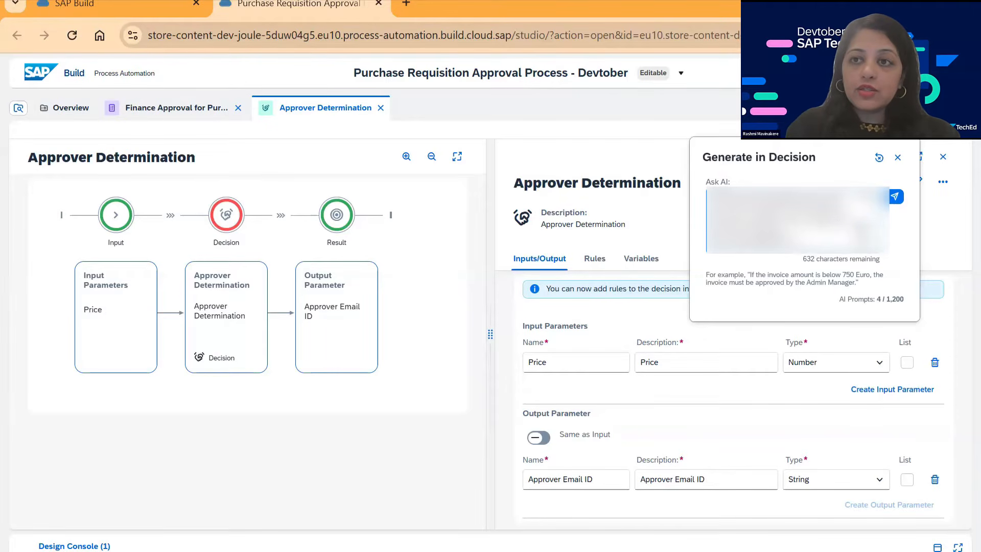
left_click(895, 197)
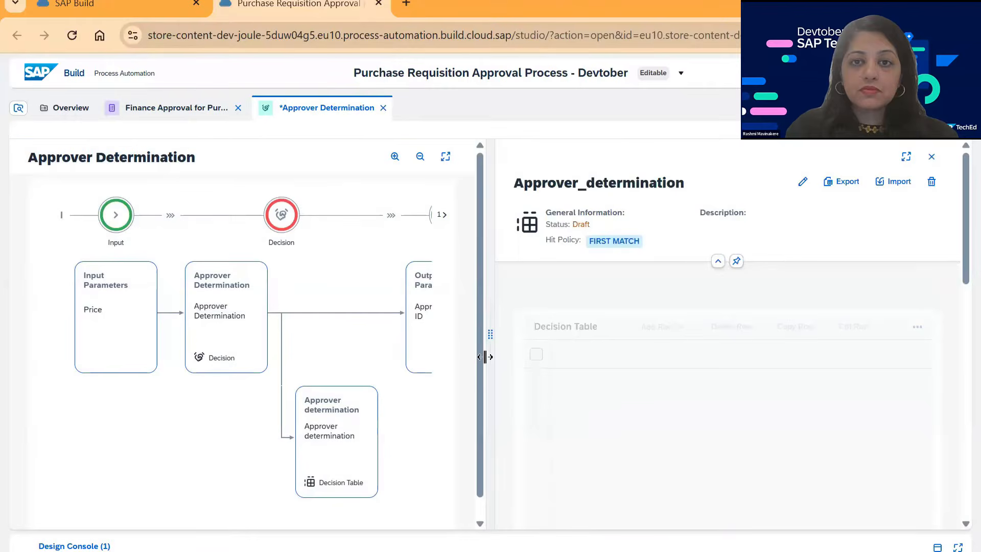
Step: Widen the decision table's area to review the generated rules, and save the Approver Determination decision
left_click_drag(485, 357, 381, 352)
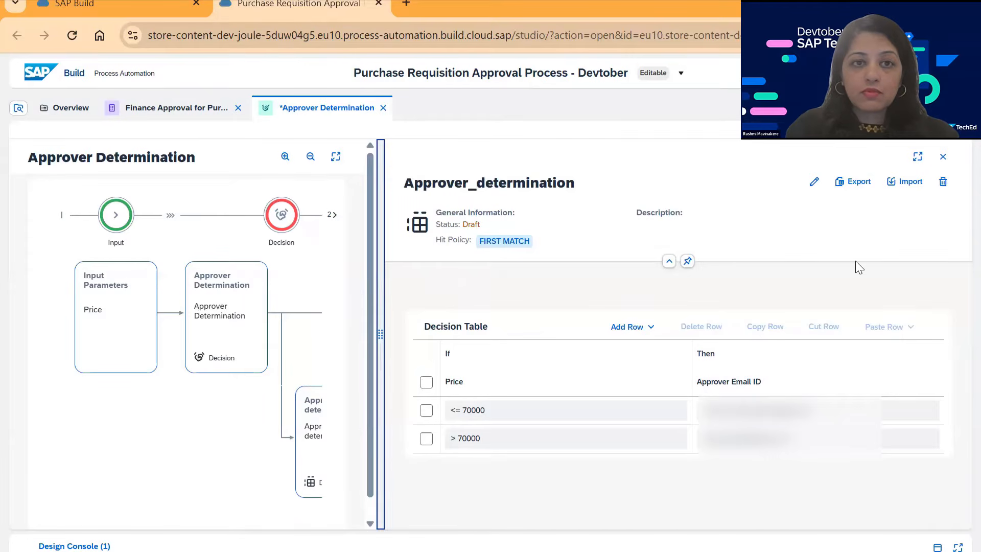
left_click(312, 440)
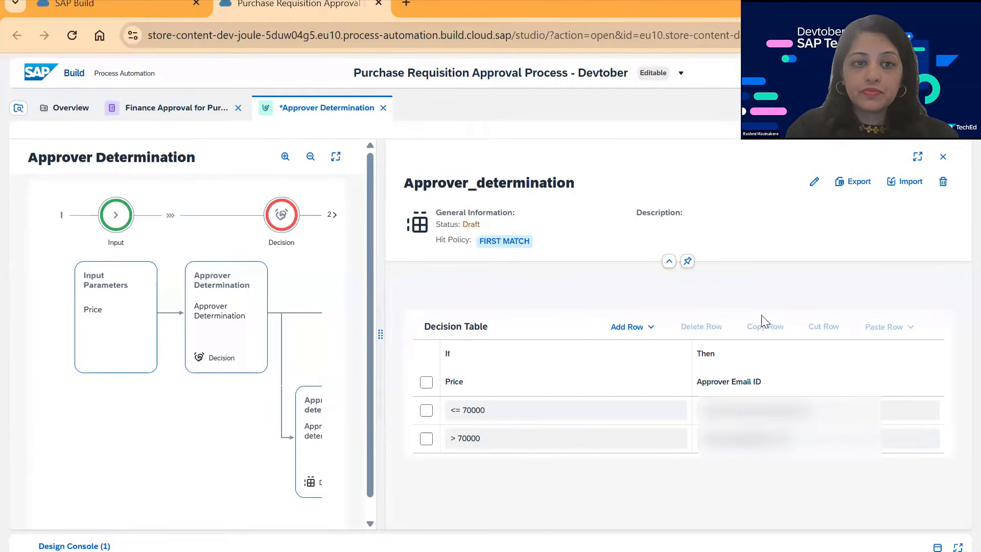
key("ctrl+s")
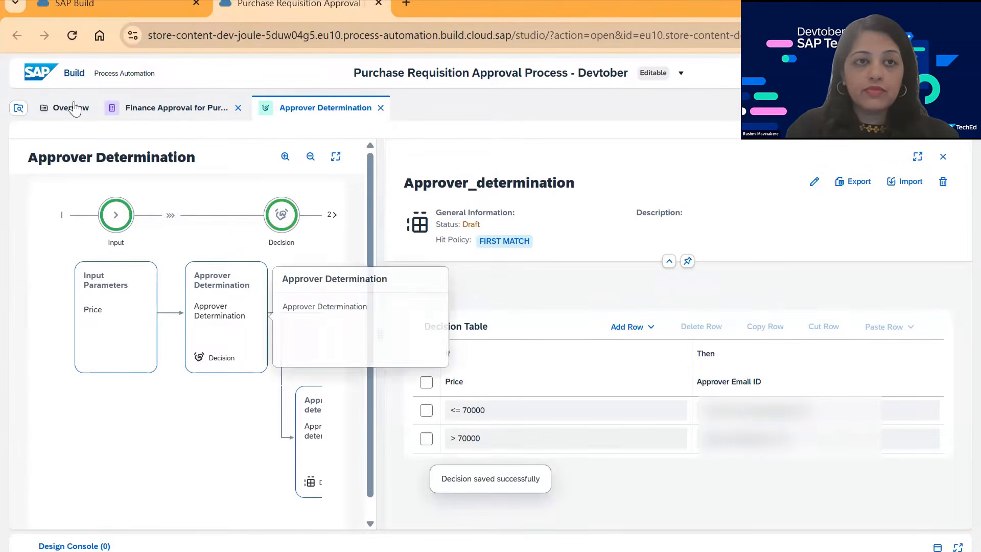
Step: Open the Purchase Requisition Approval process from the project's artifacts and expand its Condition to show the If and Default branches
left_click(69, 108)
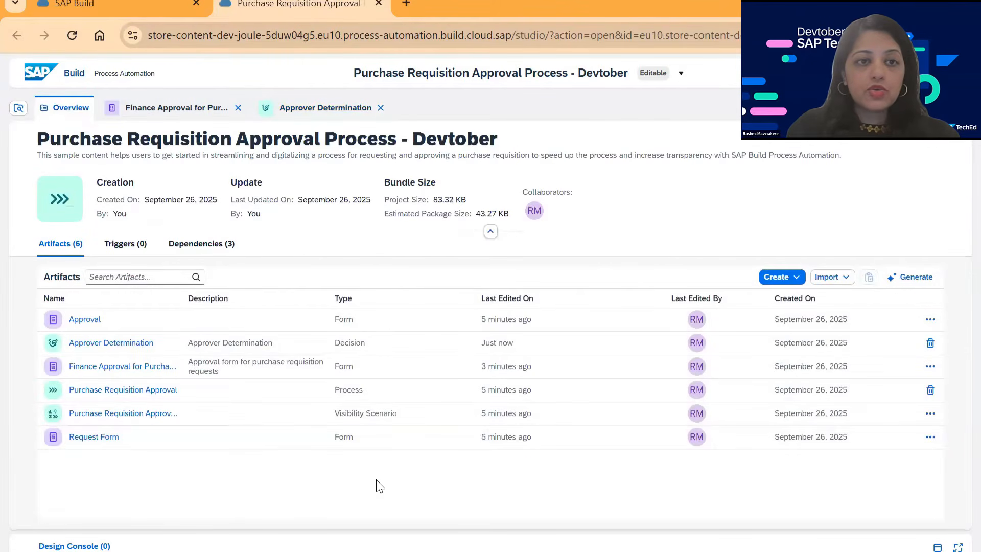
left_click(104, 390)
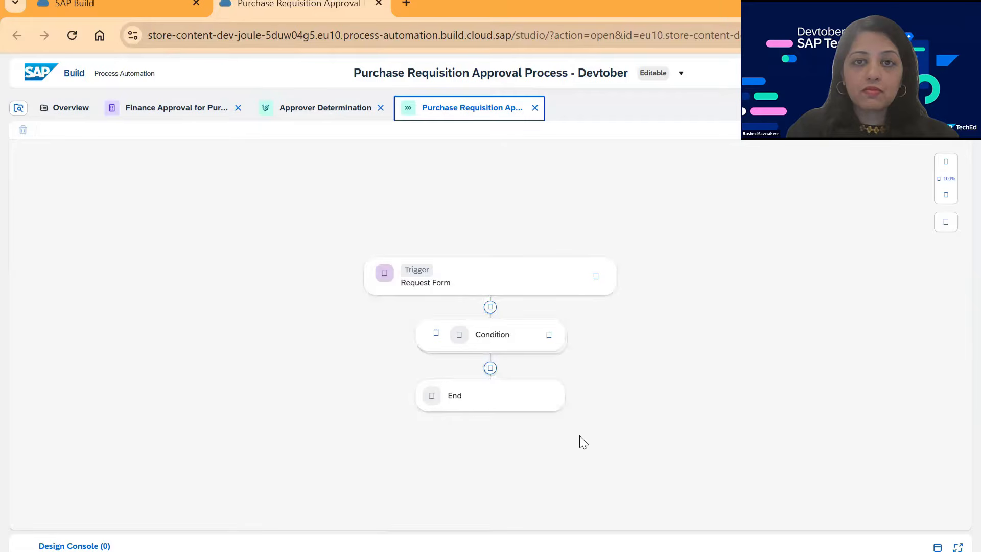
left_click(437, 334)
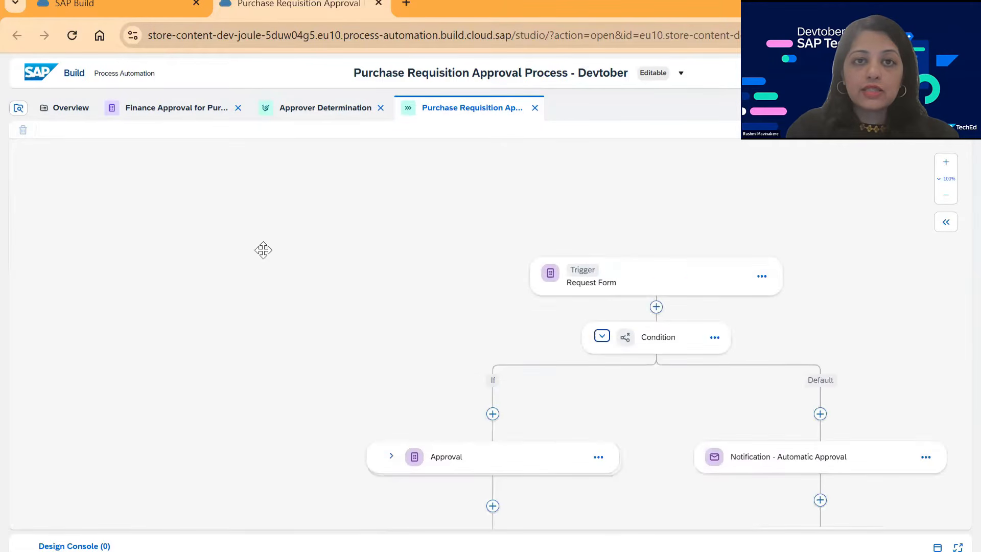
left_click_drag(456, 320, 456, 343)
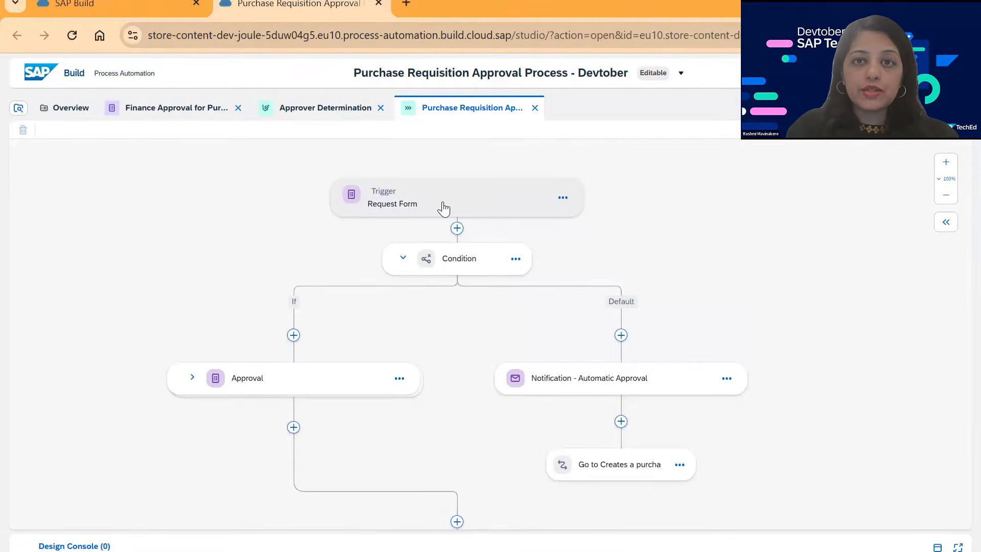
Step: Remove the Request Form trigger from the process, including its input bindings
left_click(563, 197)
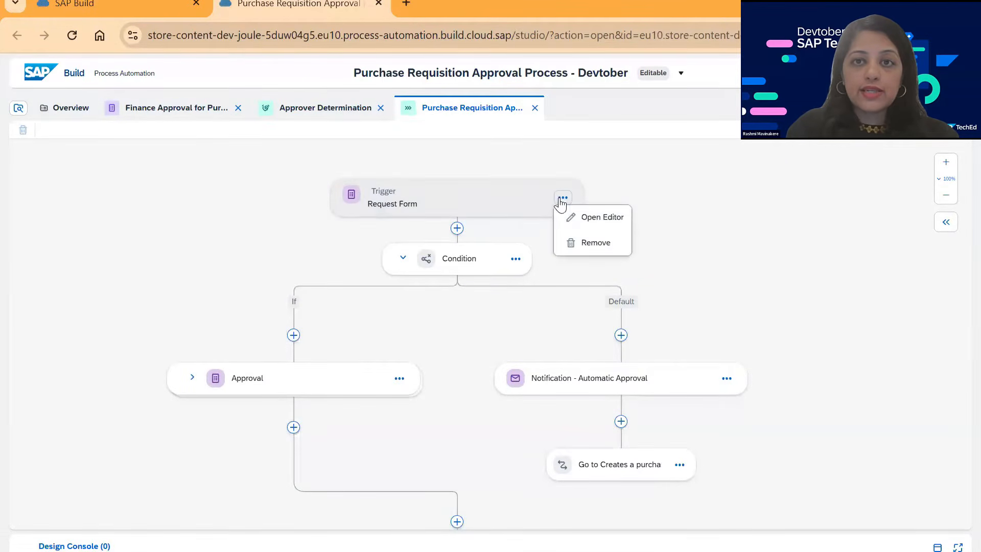
left_click(589, 244)
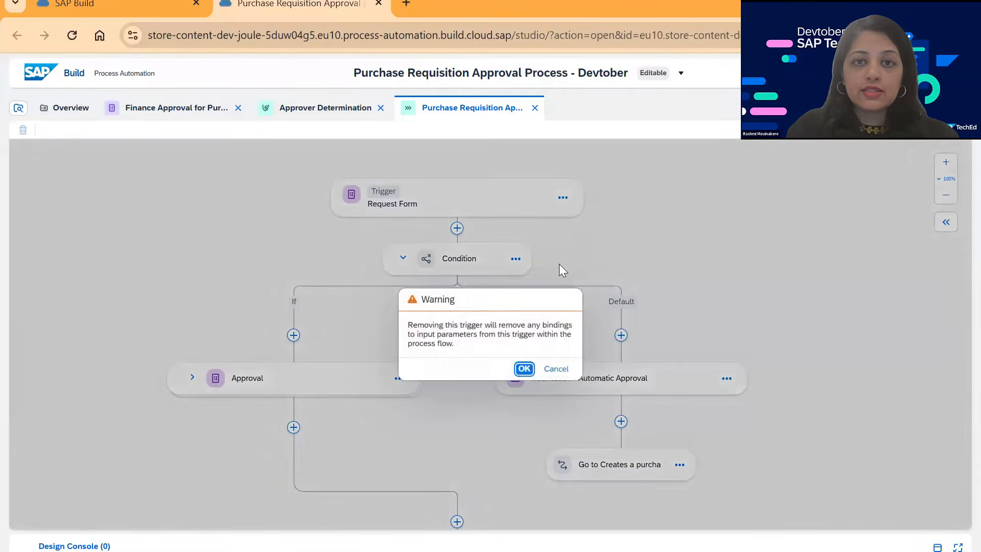
left_click(524, 368)
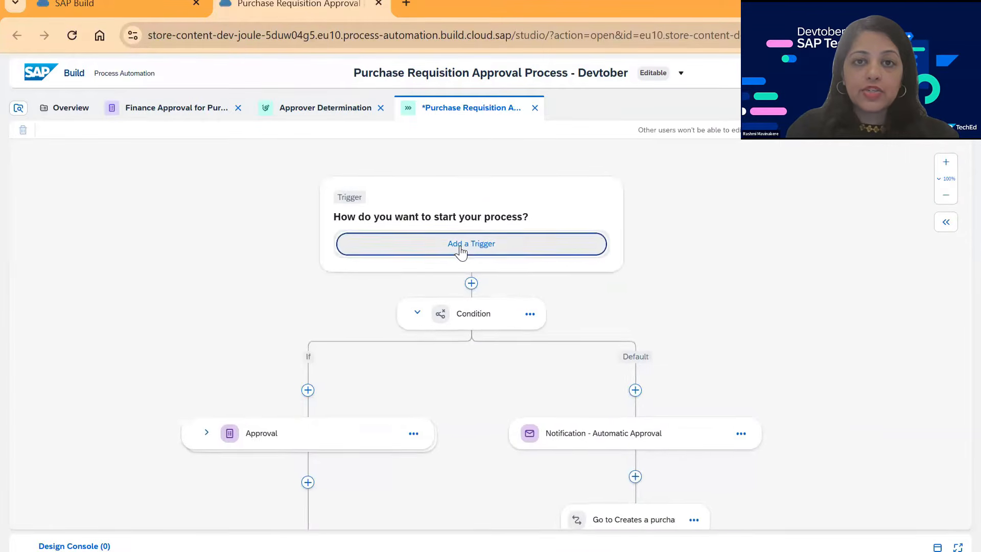
Step: Choose an API trigger as the start of the process, saving the process first as required
left_click(461, 248)
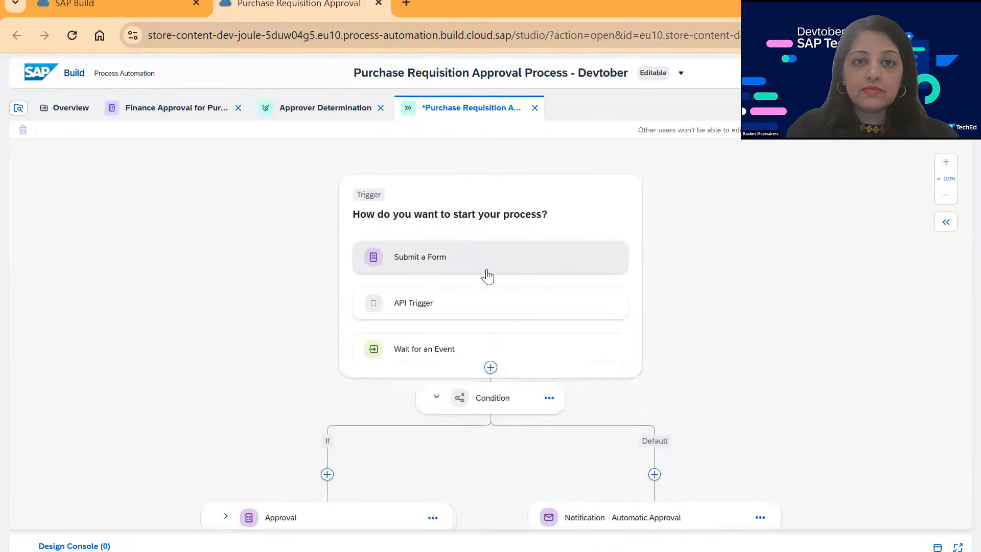
left_click(439, 306)
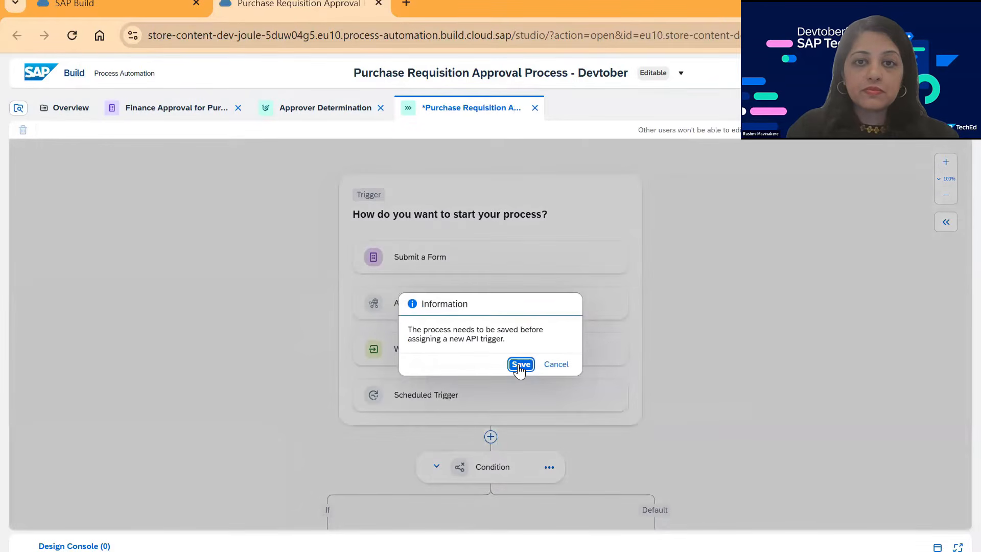
left_click(521, 364)
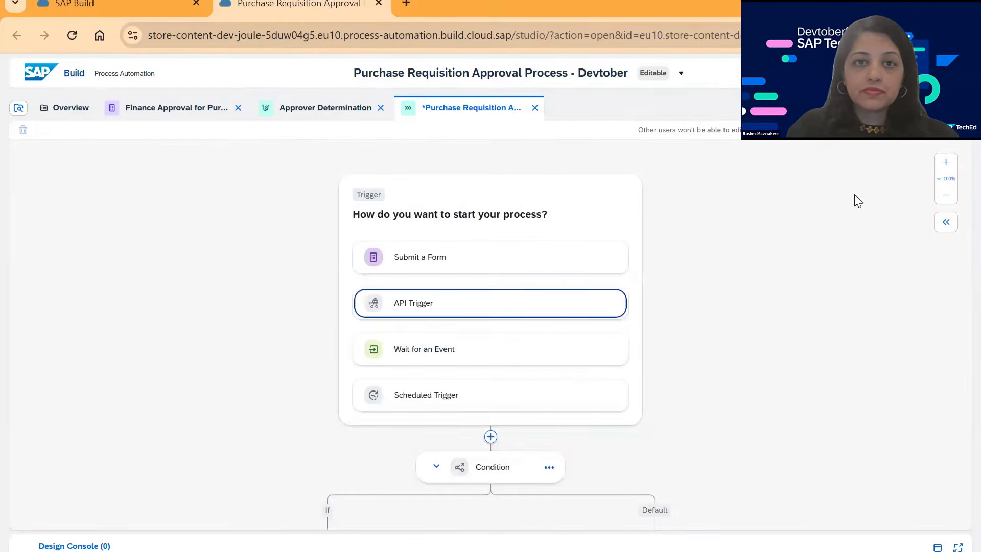
left_click(543, 313)
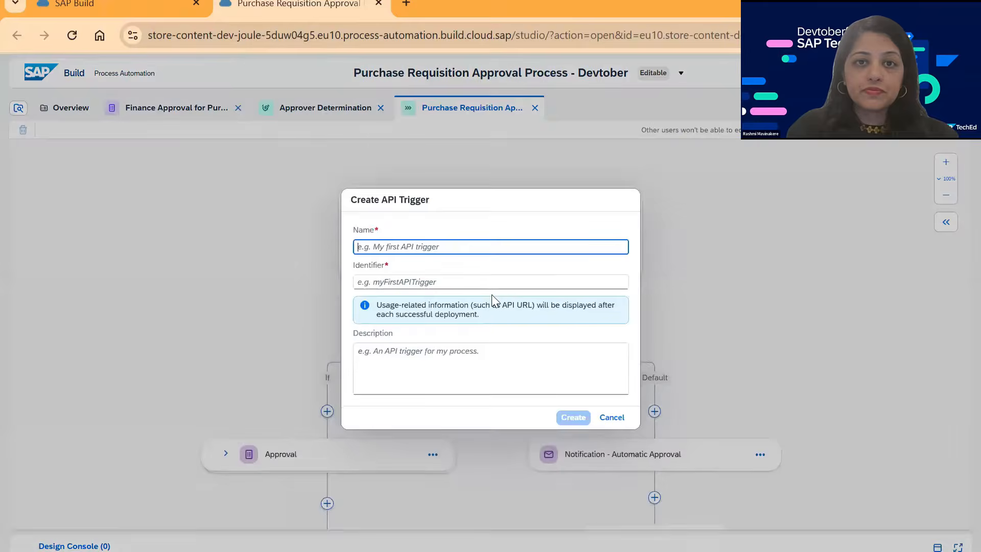
Step: Create the API trigger named Joule Trigger with identifier jouleTrigger, reusing the name as its description, and dismiss the remaining notice
left_click(424, 246)
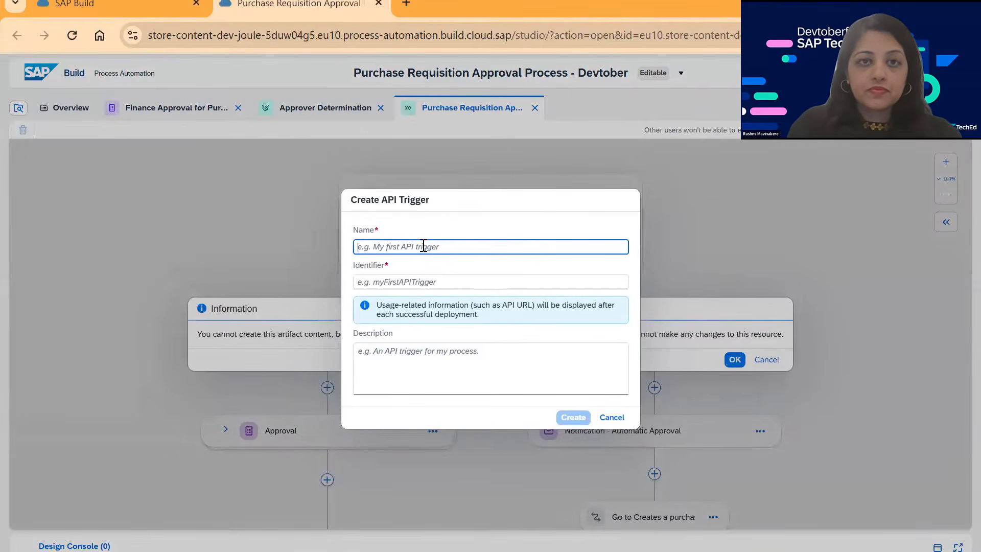
type("Jo")
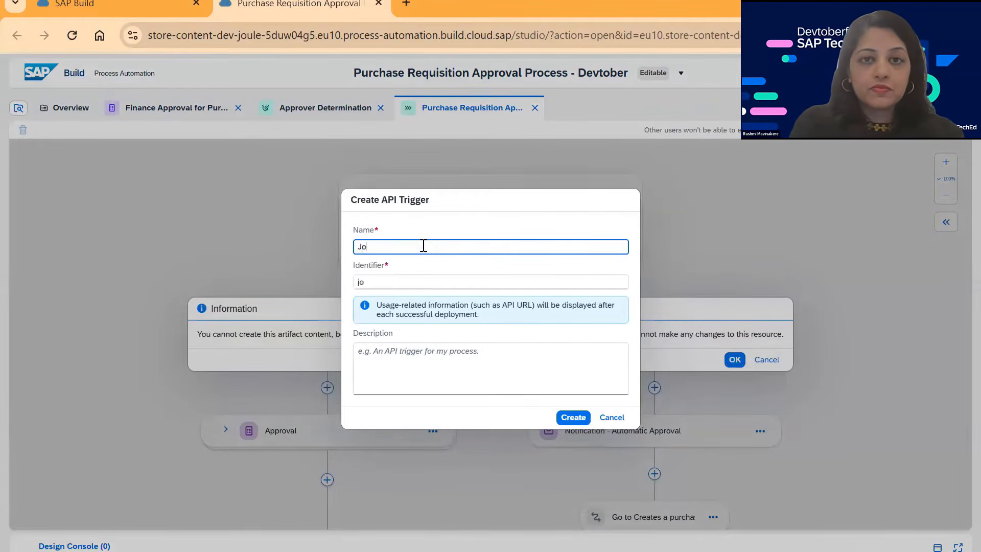
type("ule Trigger")
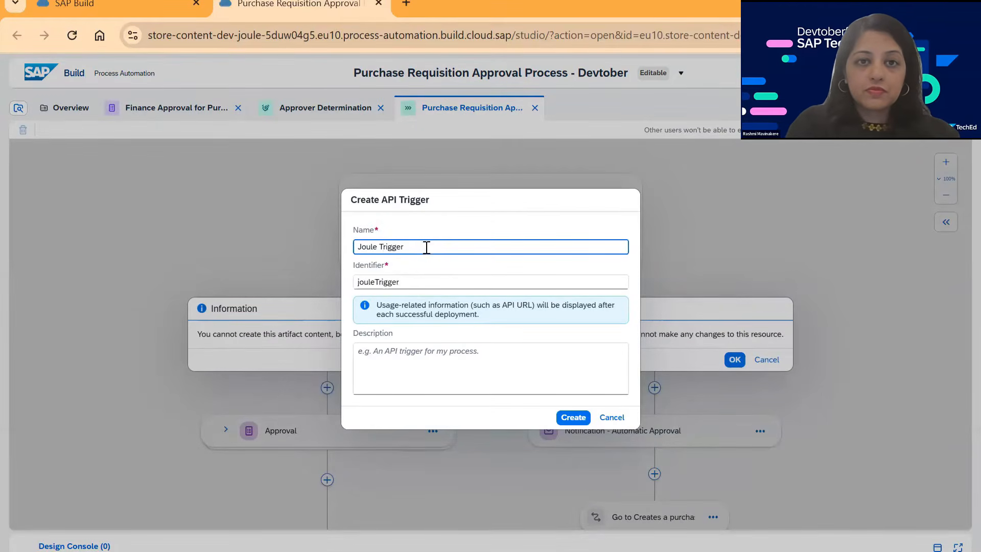
left_click_drag(349, 260, 347, 259)
key("ctrl+c")
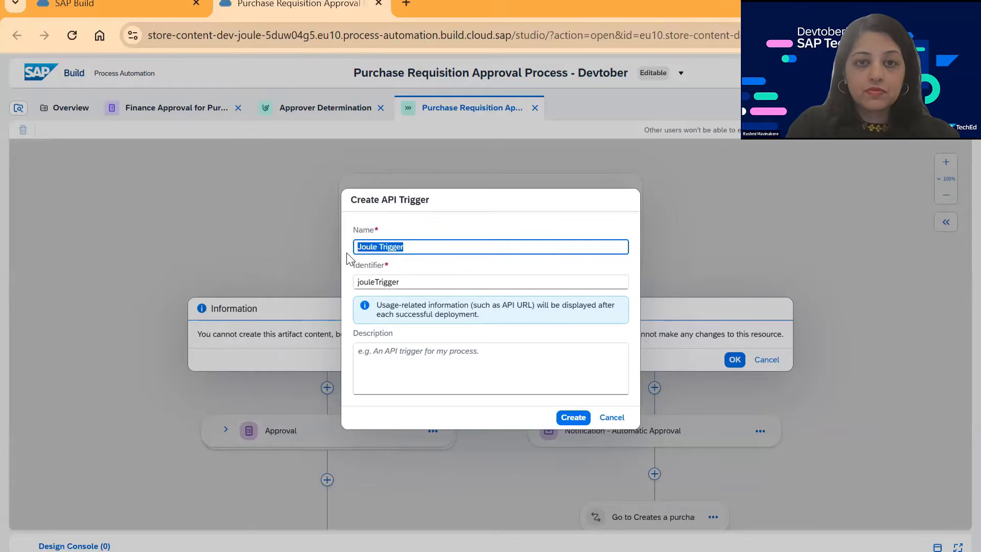
left_click(434, 368)
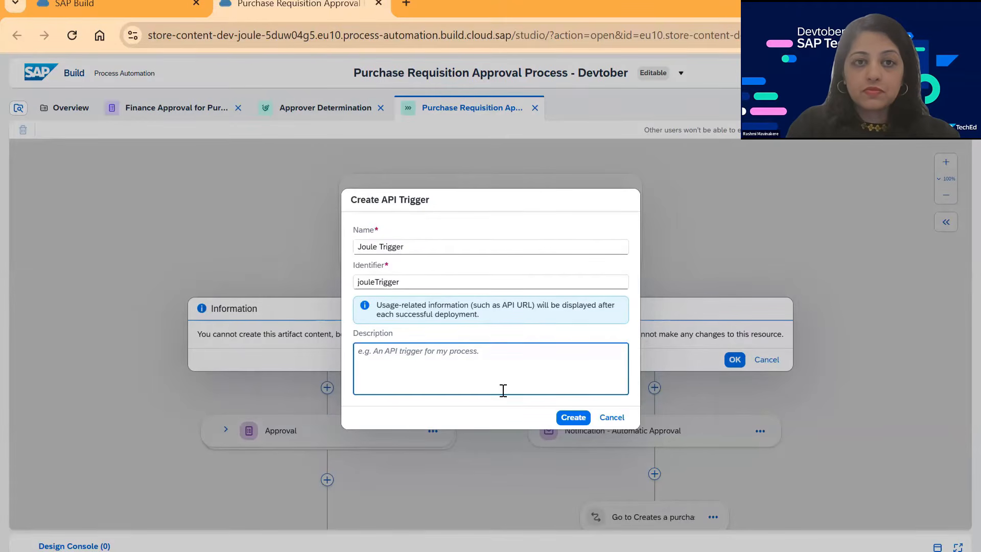
key("ctrl+v")
left_click(568, 416)
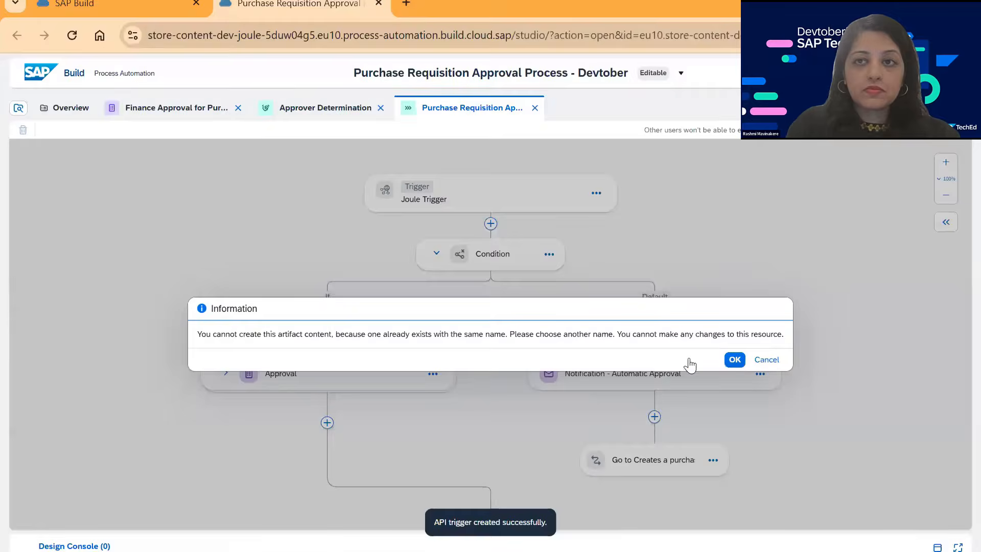
left_click(734, 359)
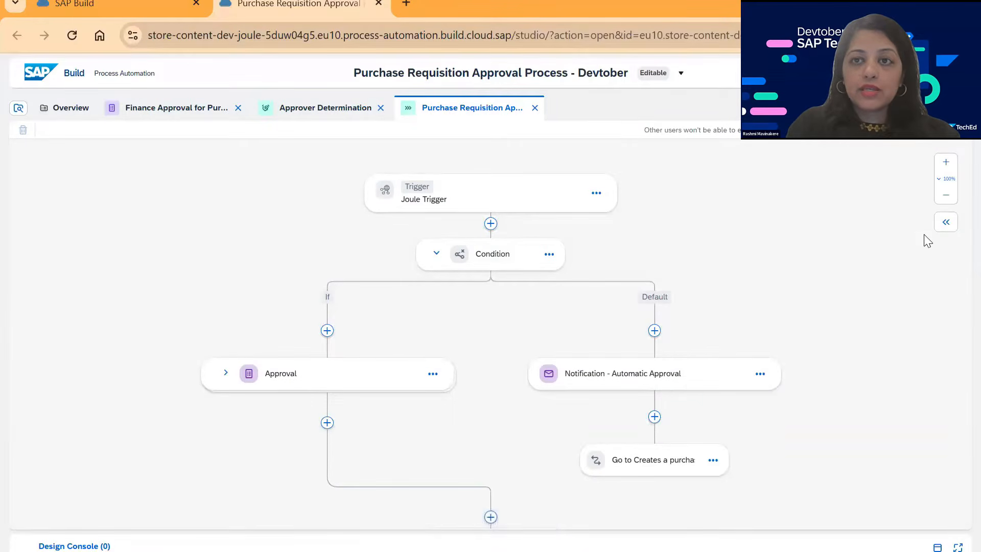
Step: Delete the Manager Email, Email, Name and Delivery Date process inputs, and make the Description input required
left_click(946, 222)
left_click(762, 217)
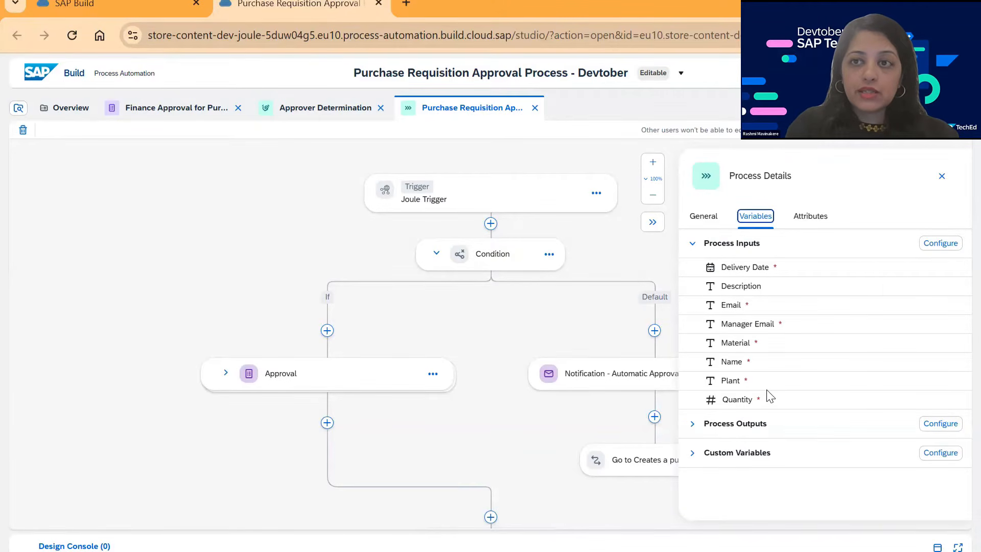
left_click(939, 244)
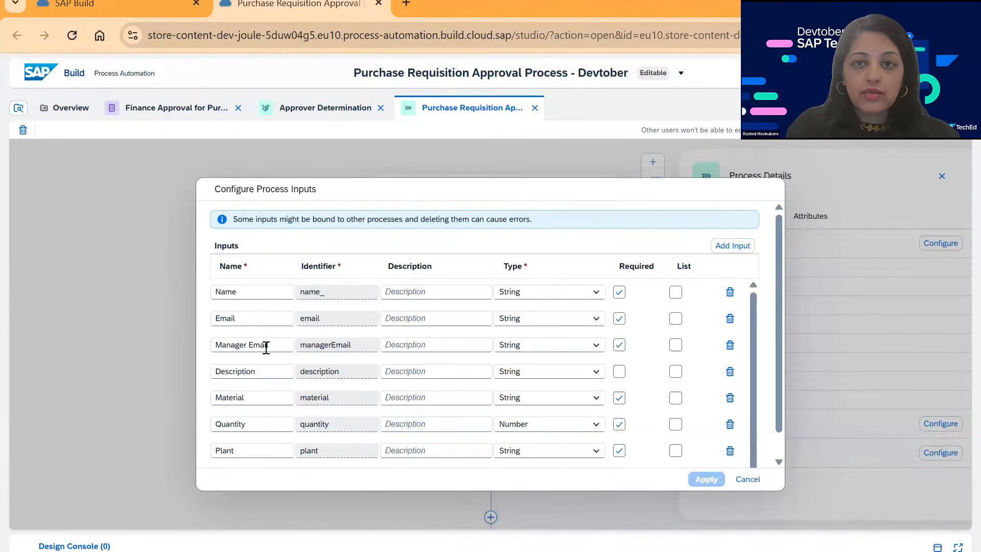
left_click(729, 346)
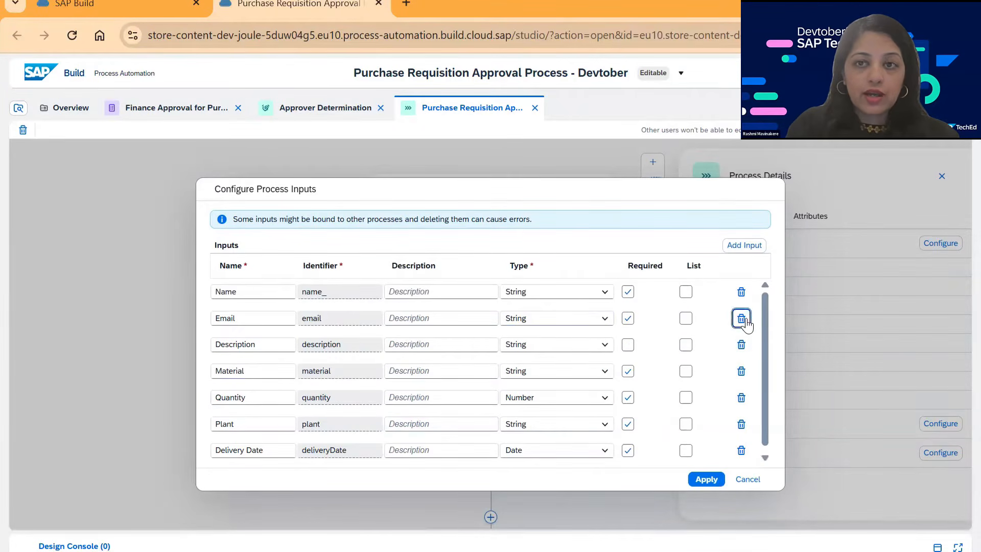
left_click(742, 319)
left_click(739, 293)
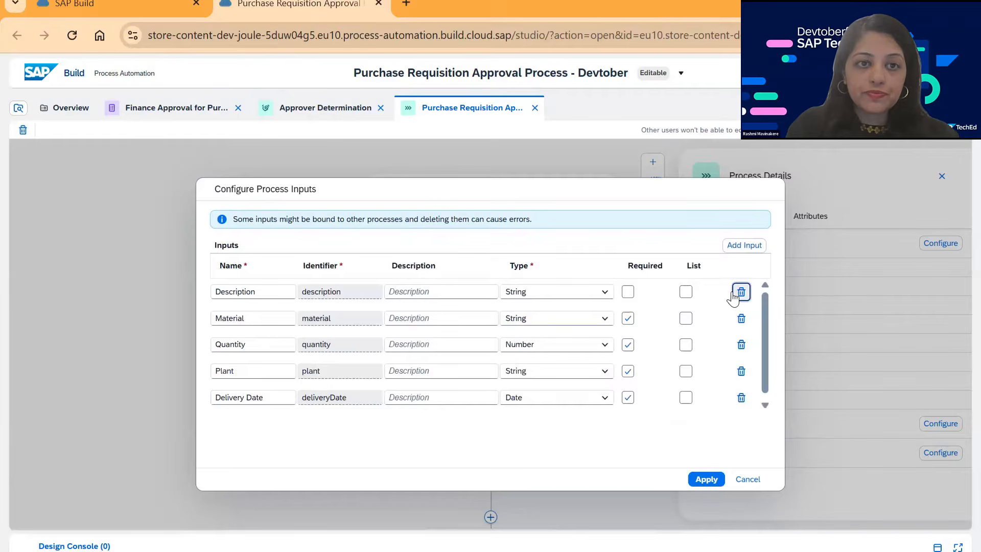
left_click(741, 398)
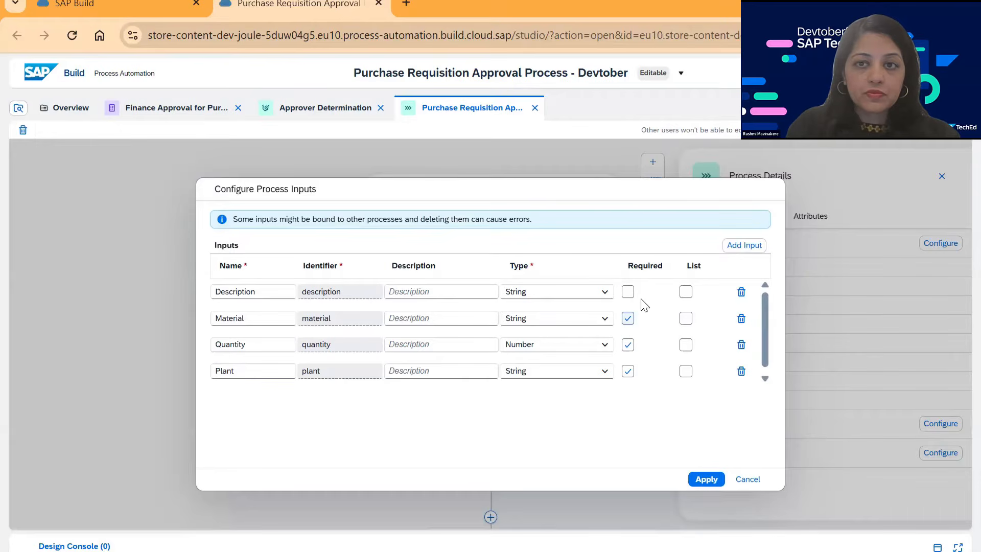
left_click(628, 292)
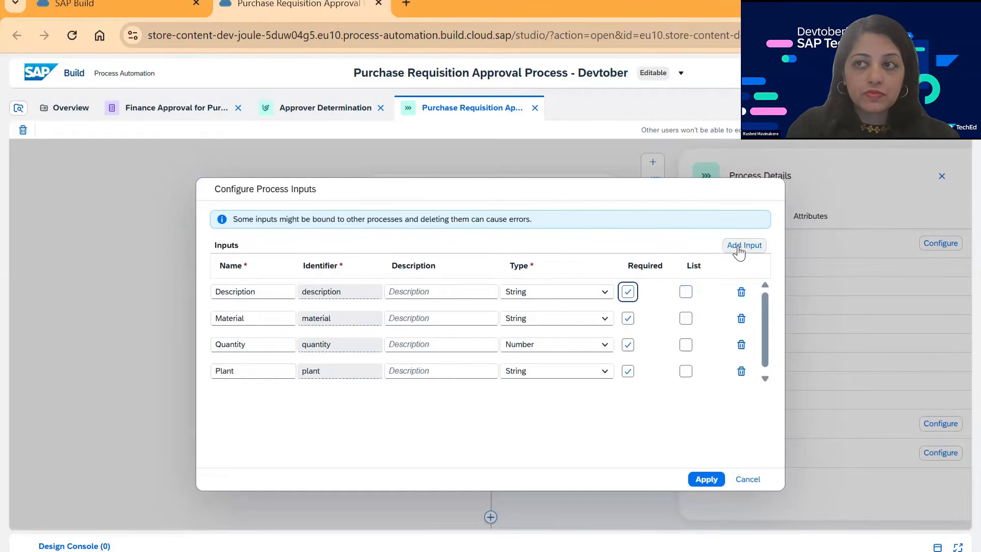
Step: Add a required String process input named Company Code with the identifier companyCode
left_click(740, 248)
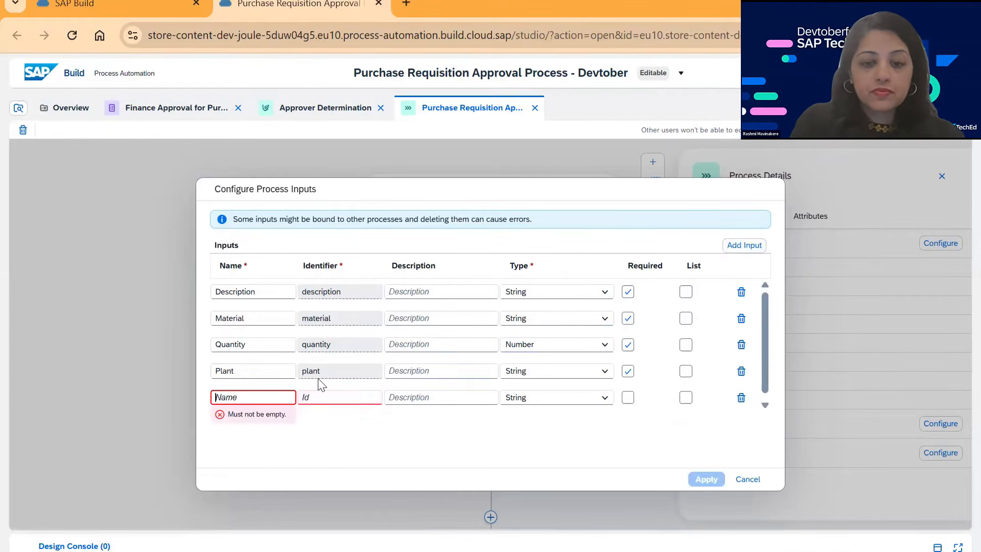
type("Compa")
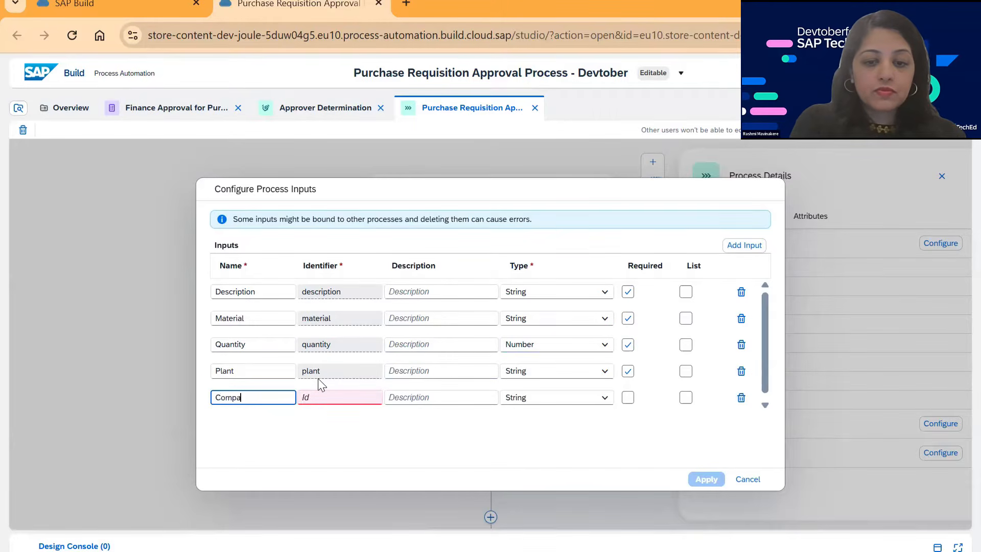
type("ny Code")
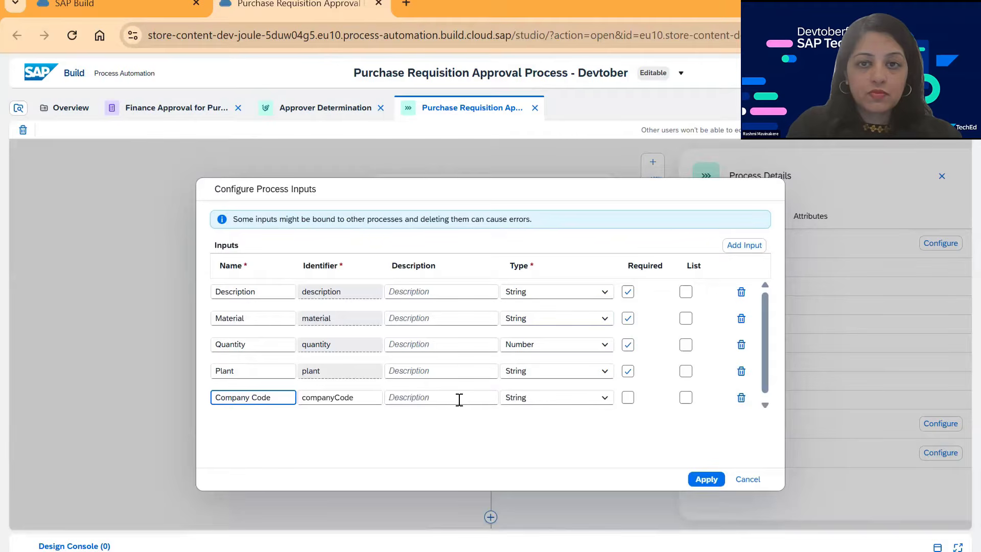
left_click(628, 399)
Step: Add a required String process input named PR Price, plus an empty row for another input
left_click(746, 246)
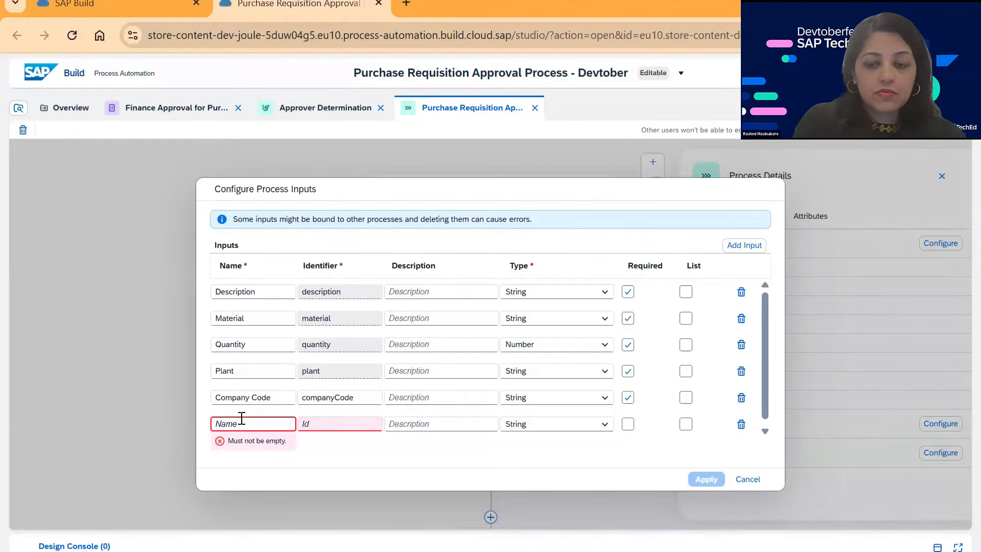
type("P")
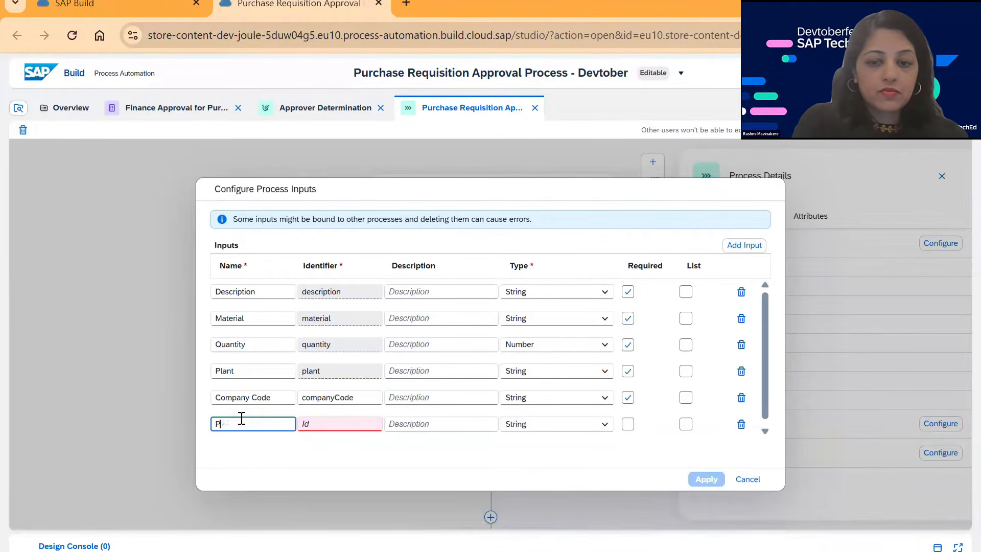
type("R Price")
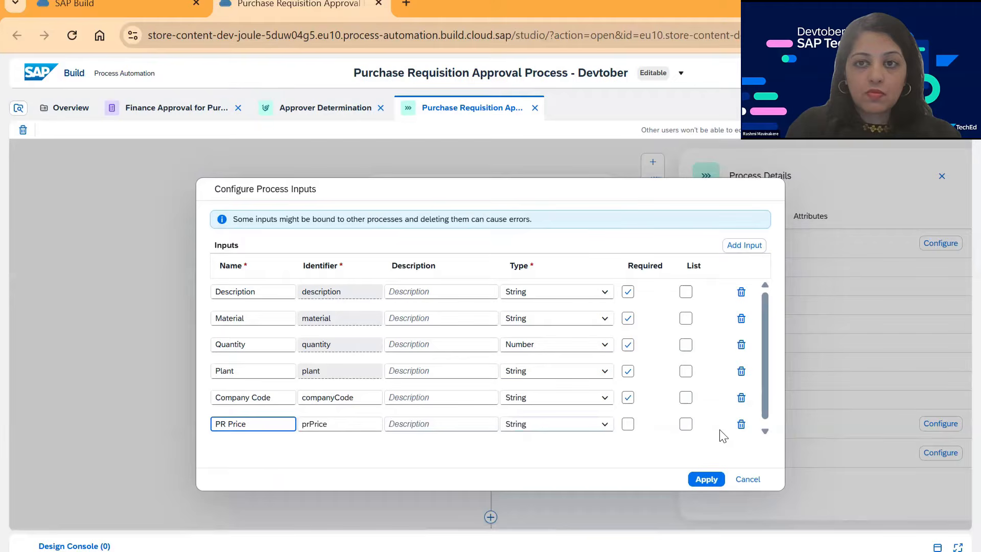
left_click(741, 245)
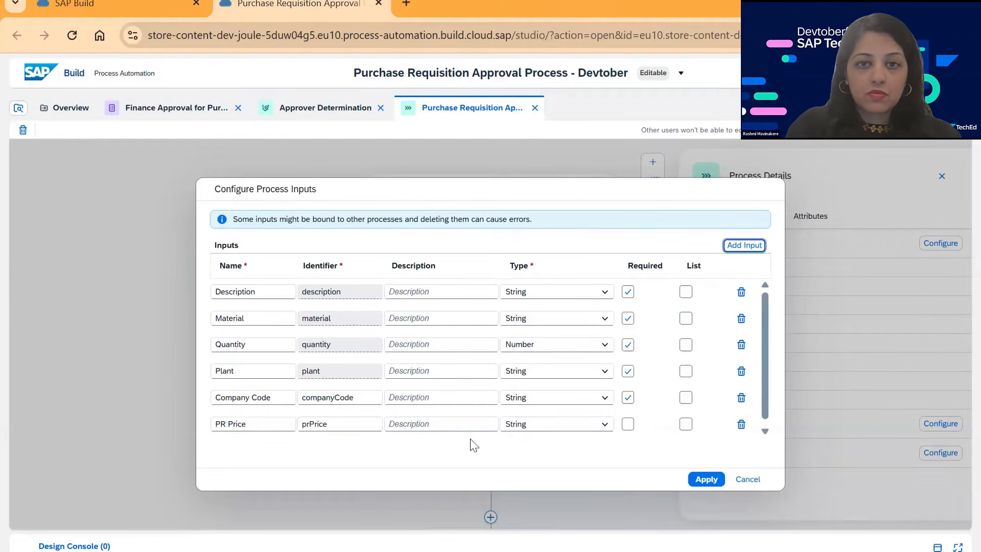
left_click(628, 424)
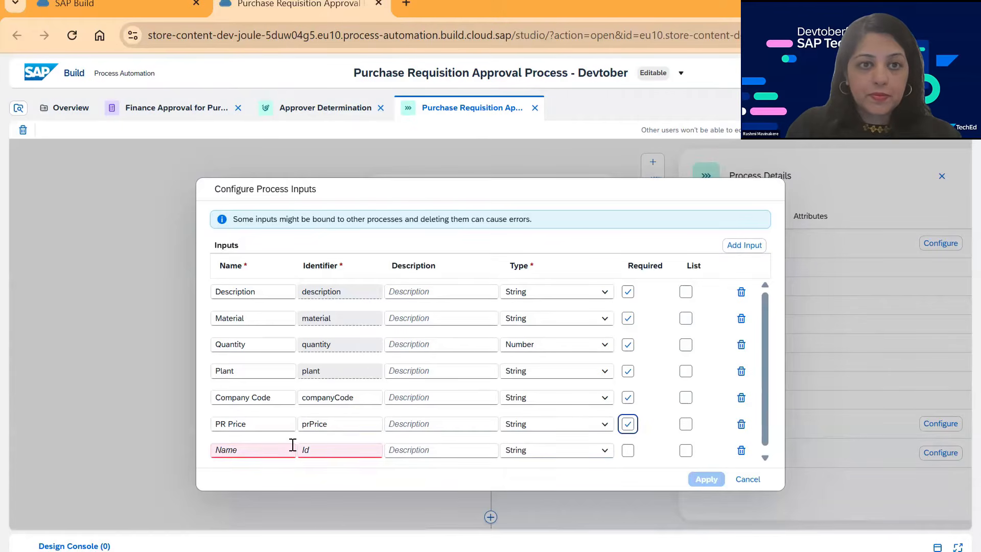
Step: Name the empty process input Purchasing Group, make it required, and apply the process input configuration
left_click(248, 452)
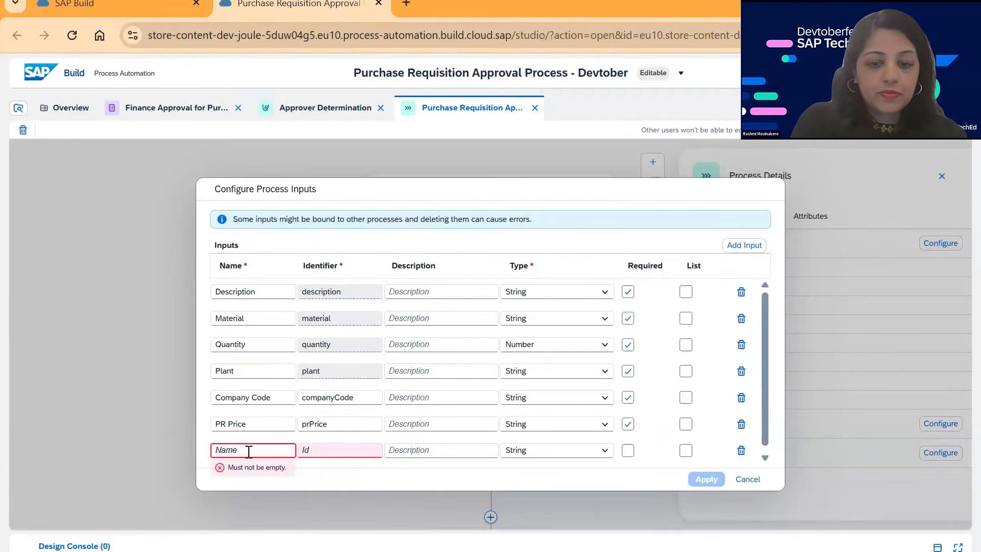
type("Purchas")
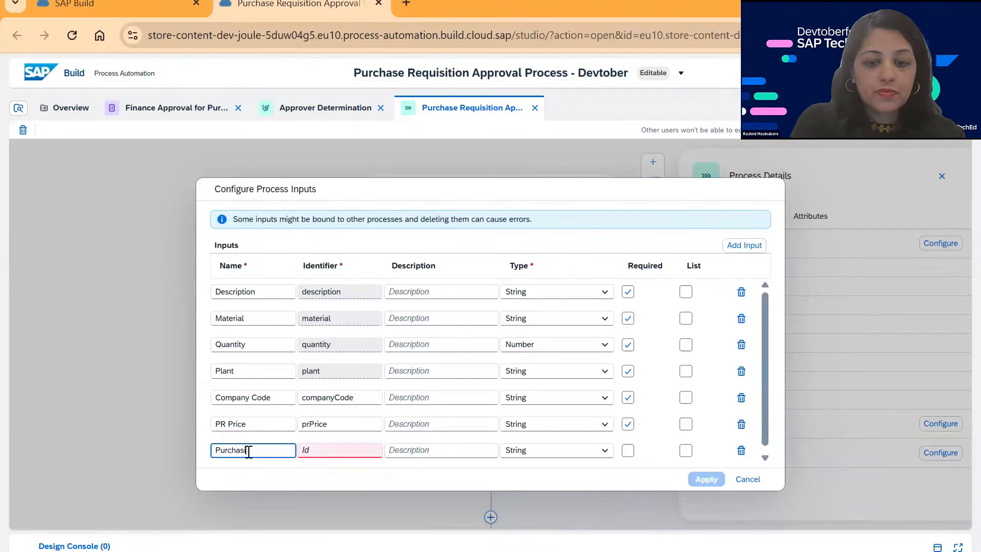
type("ing Group")
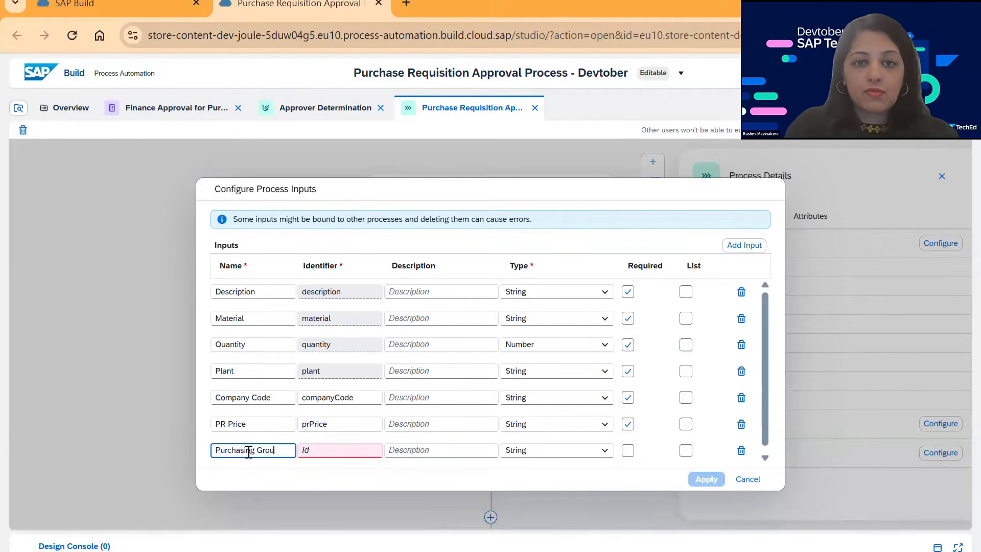
left_click(628, 450)
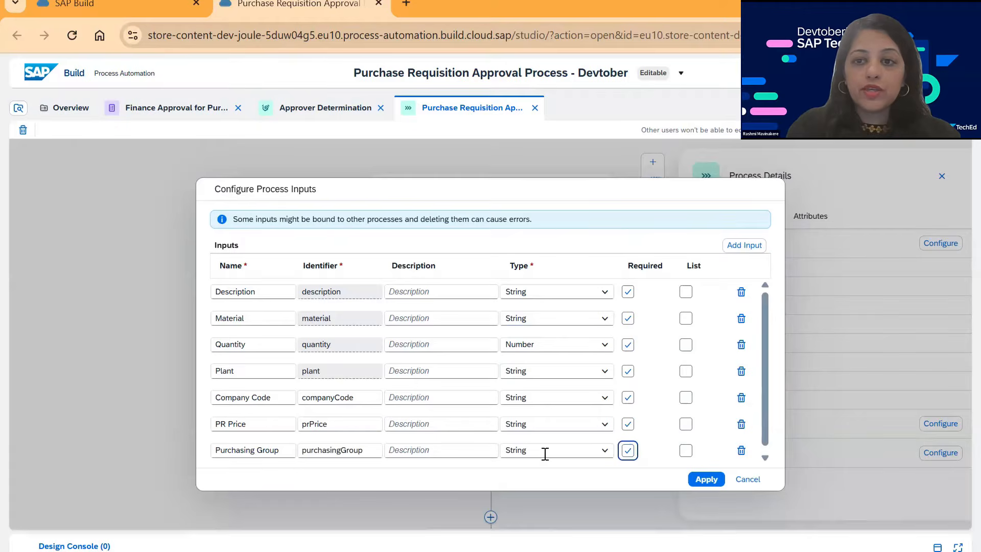
left_click(708, 479)
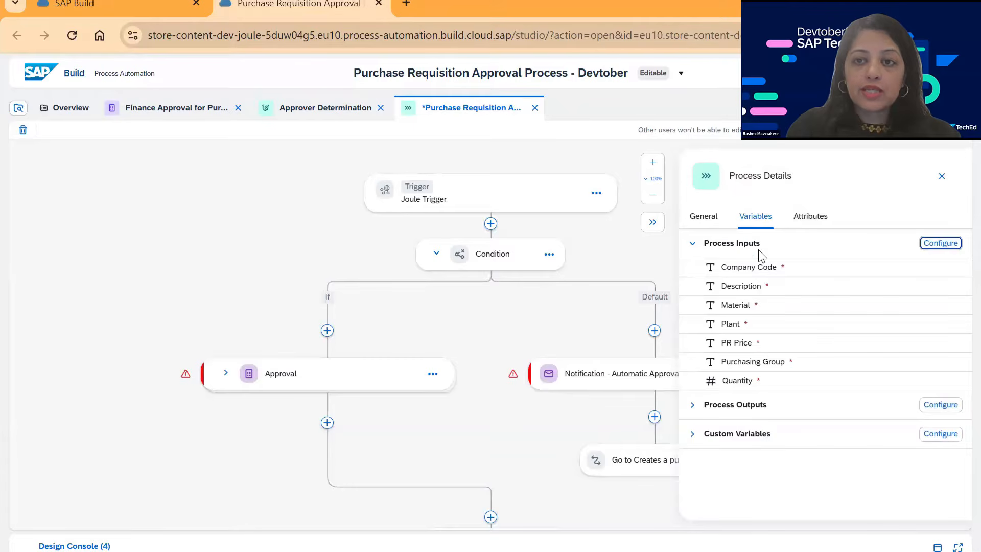
Step: Add a Number custom variable named Price with the identifier price, apply it, and save the process
left_click(735, 434)
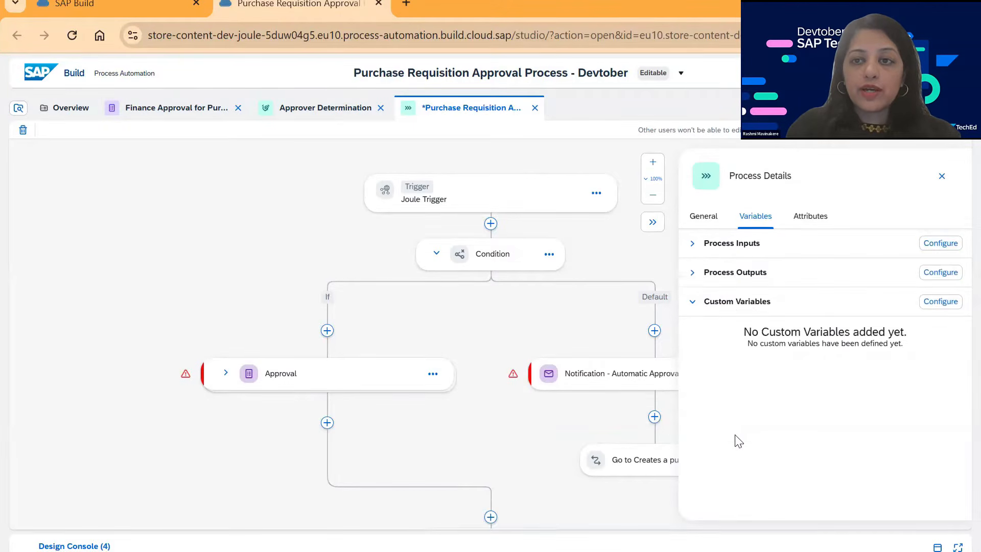
left_click(931, 305)
left_click(742, 246)
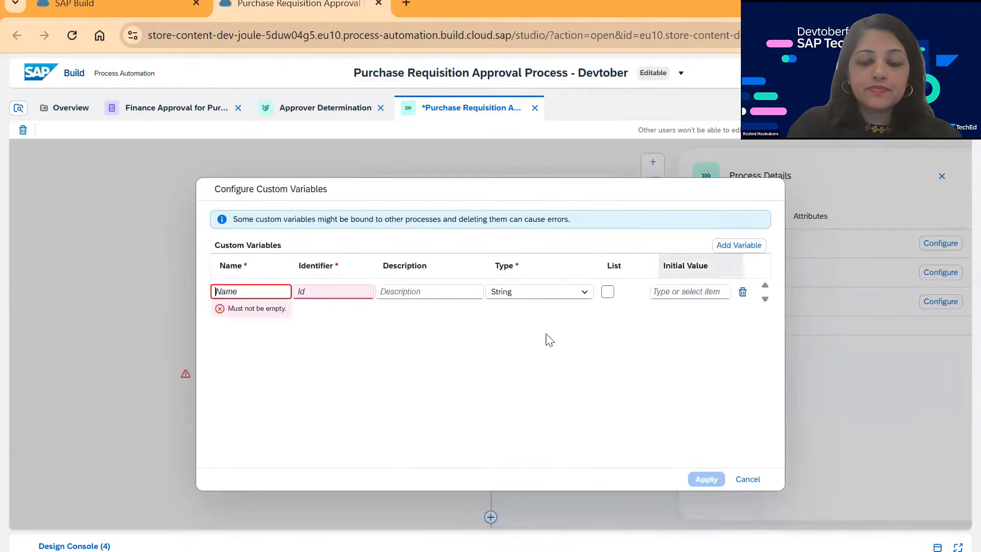
type("Pri")
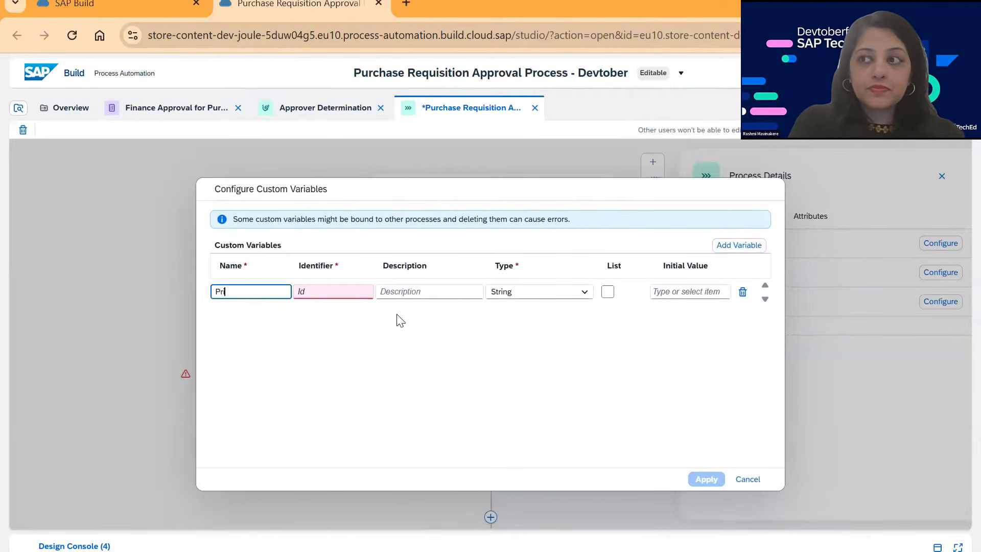
key("BackSpace")
key("BackSpace")
key("BackSpace")
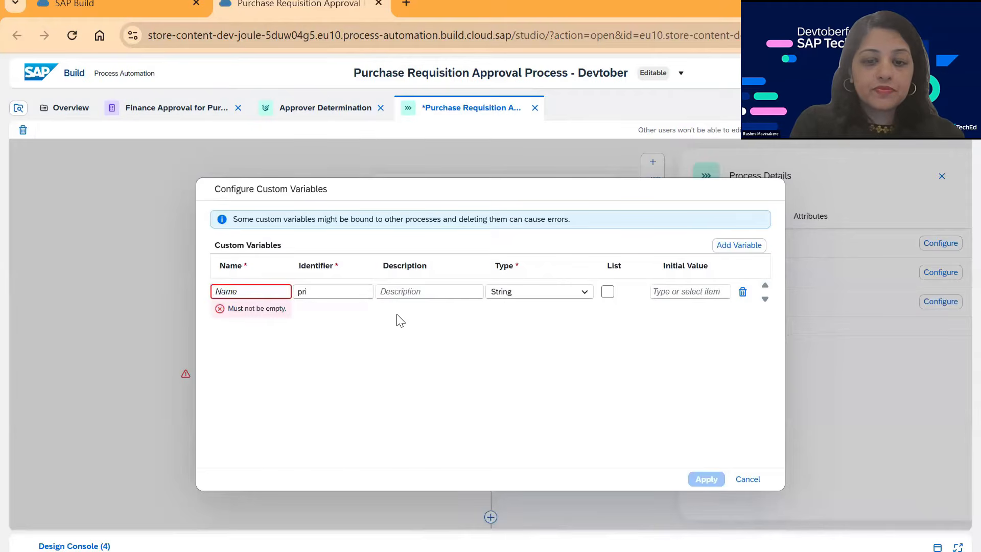
type("Price")
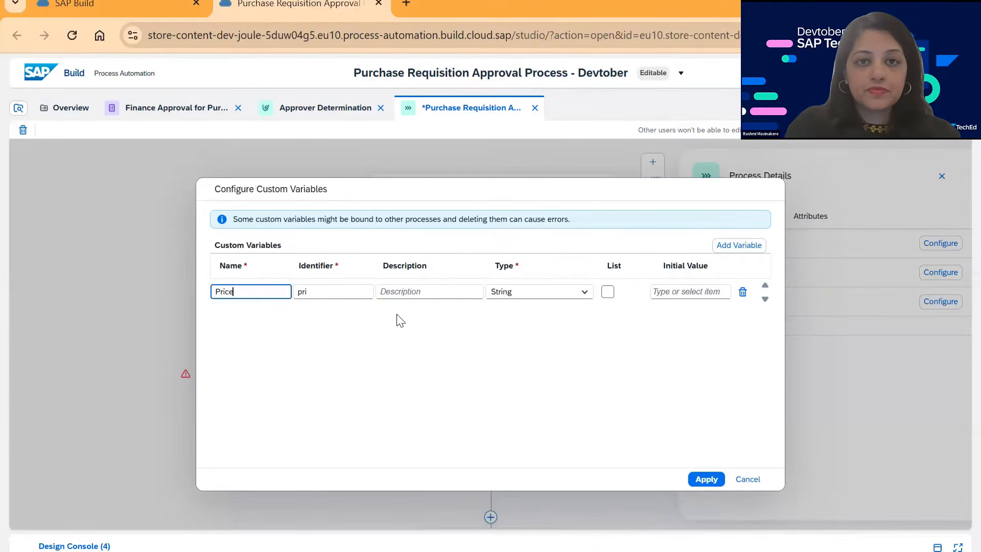
left_click(584, 293)
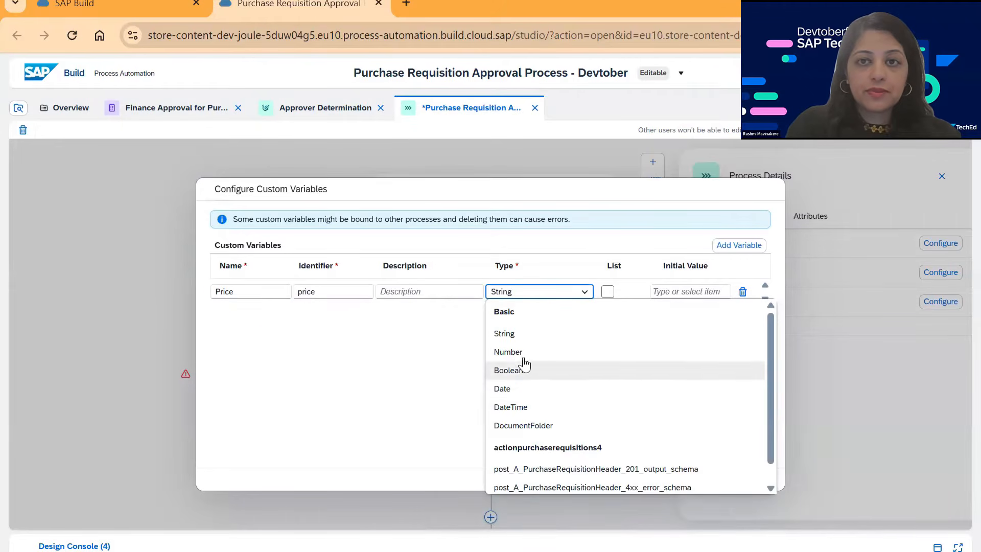
left_click(508, 351)
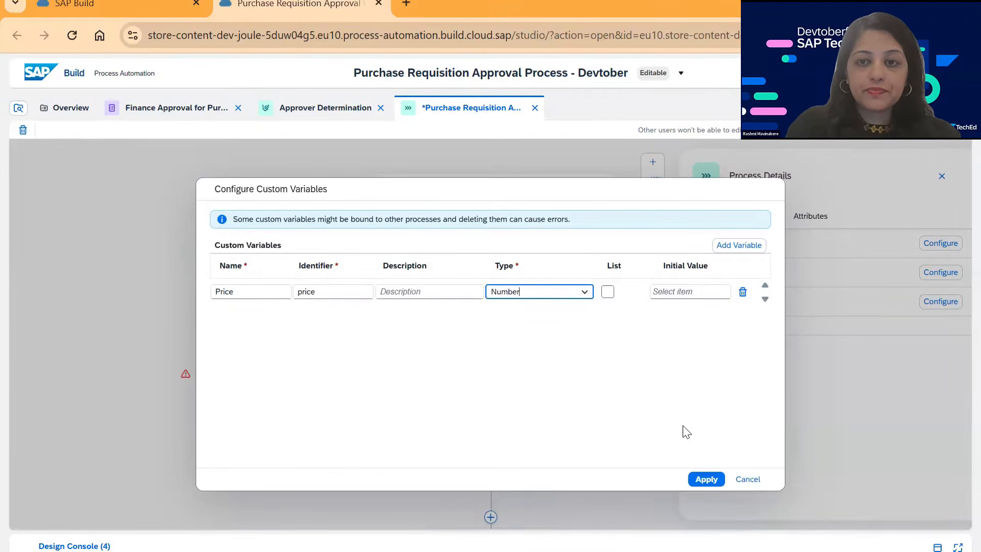
left_click(707, 479)
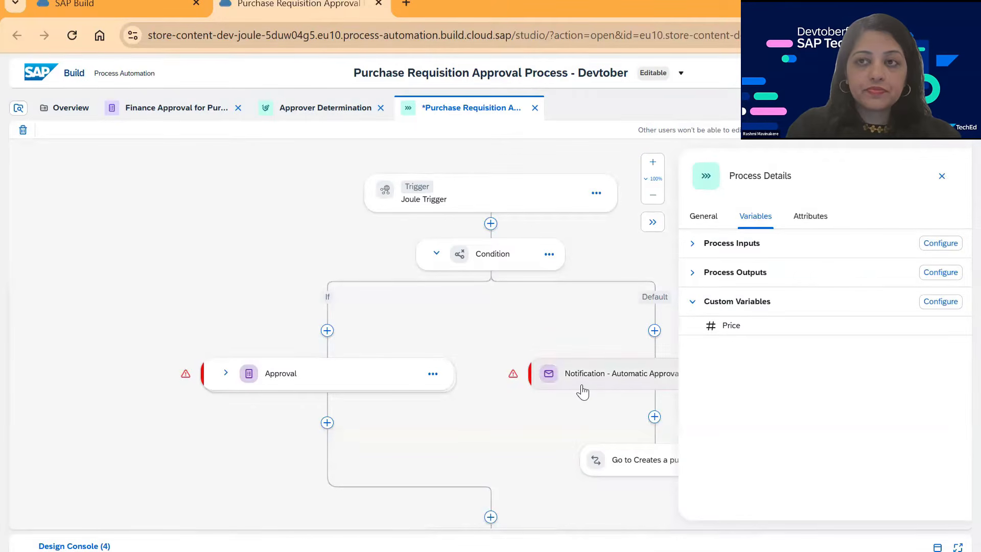
left_click(921, 108)
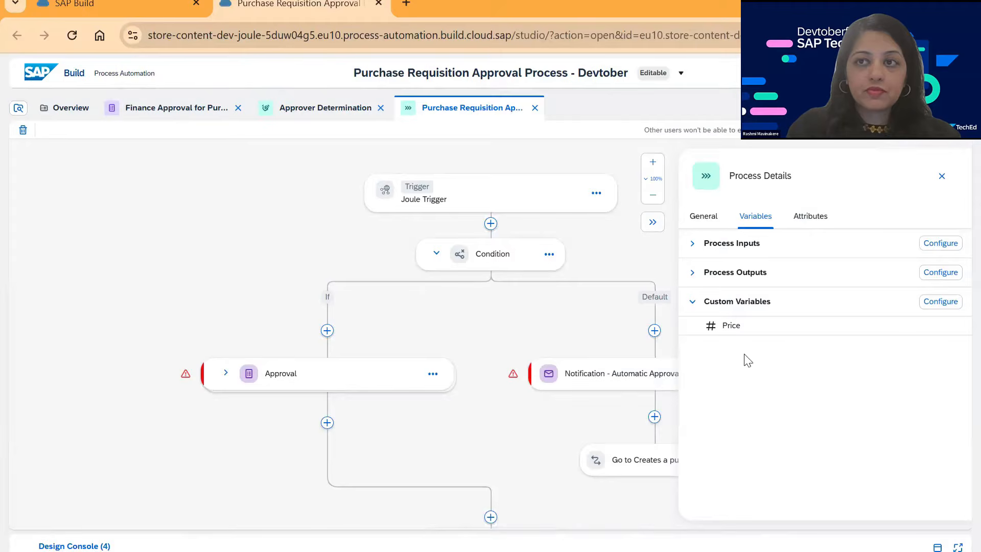
left_click(942, 176)
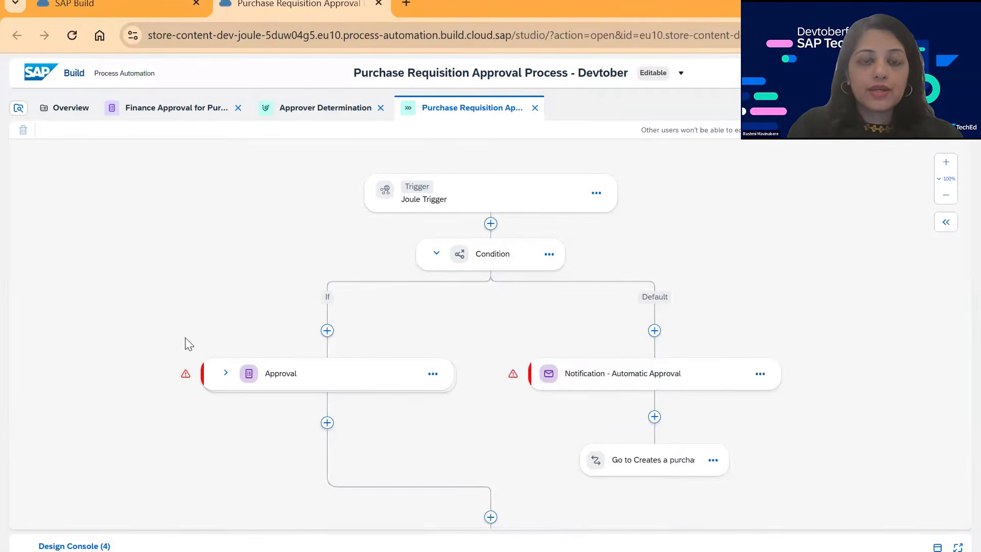
Step: Remove the template's Approval step from the If branch together with all steps inside its branches
scroll(227, 440, "down", 2)
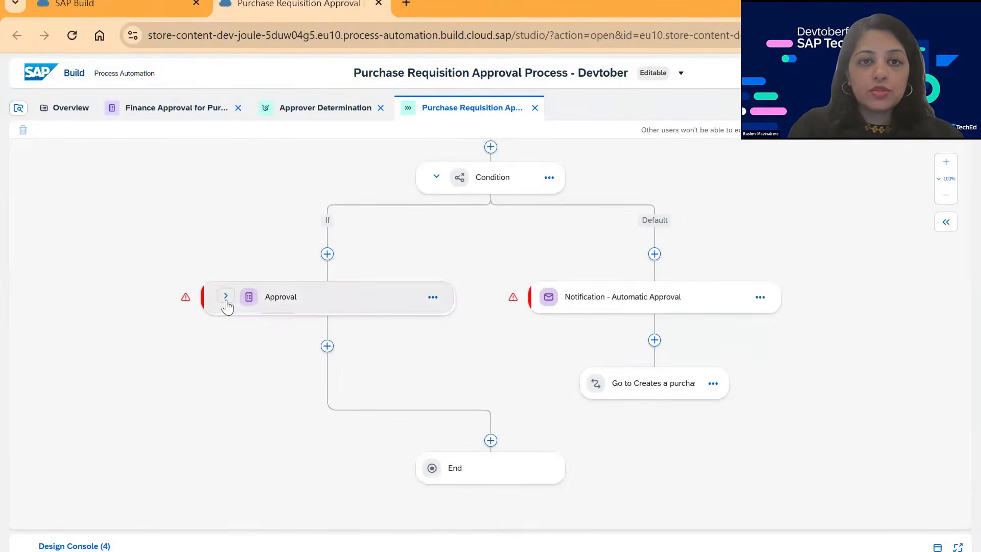
left_click(225, 300)
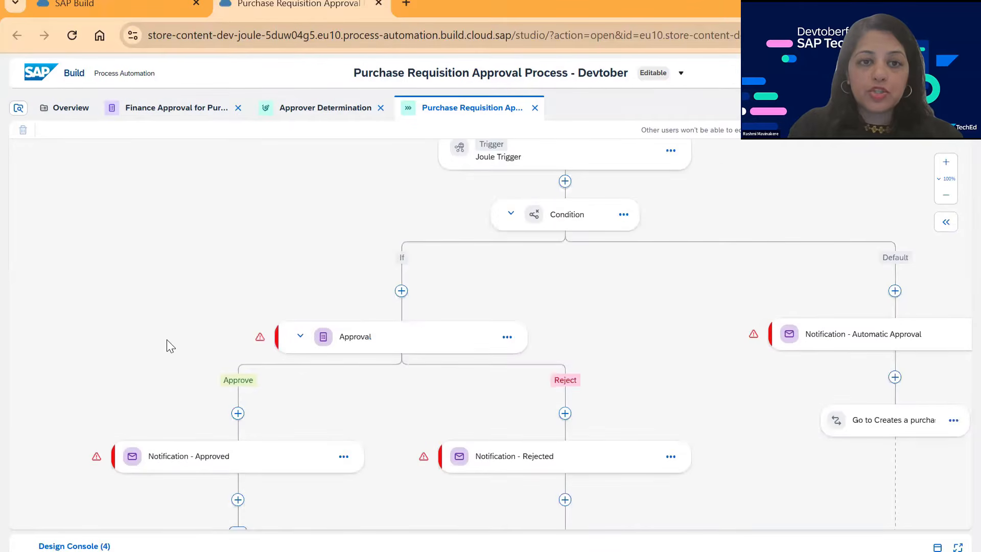
left_click_drag(401, 409, 412, 340)
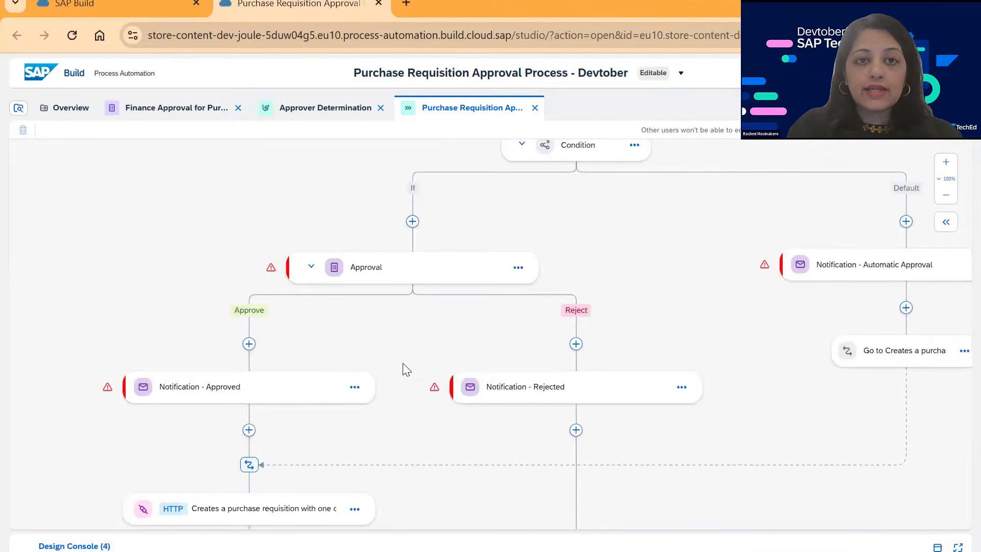
left_click(519, 269)
left_click(550, 338)
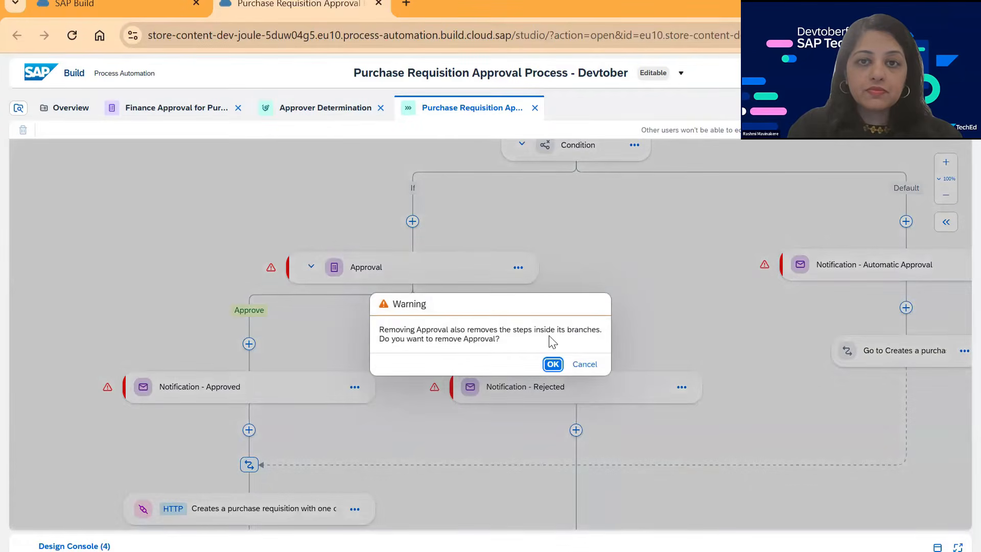
left_click(548, 365)
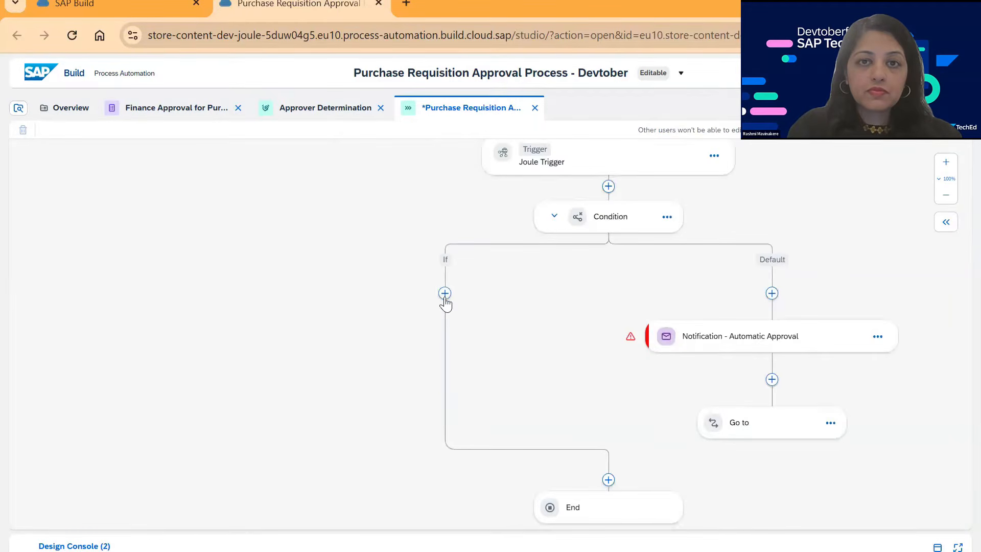
Step: Insert the existing Finance Approval for Purchase Requisition Request approval form into the If branch
left_click(444, 294)
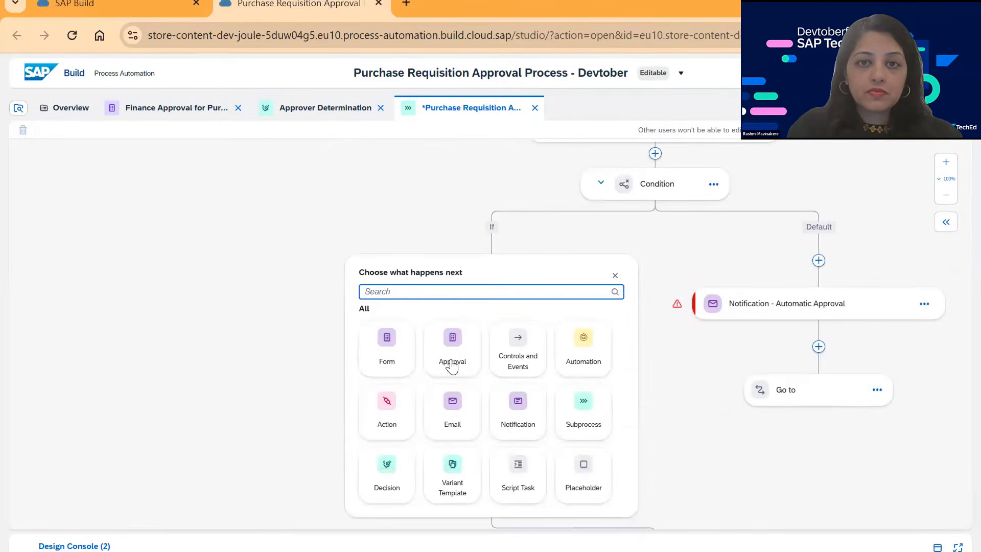
left_click(451, 364)
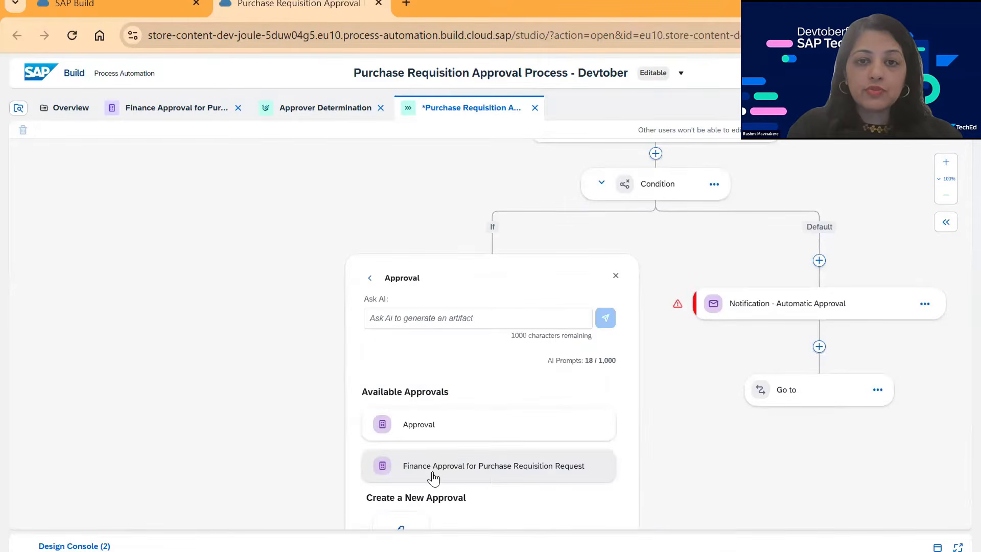
left_click(490, 466)
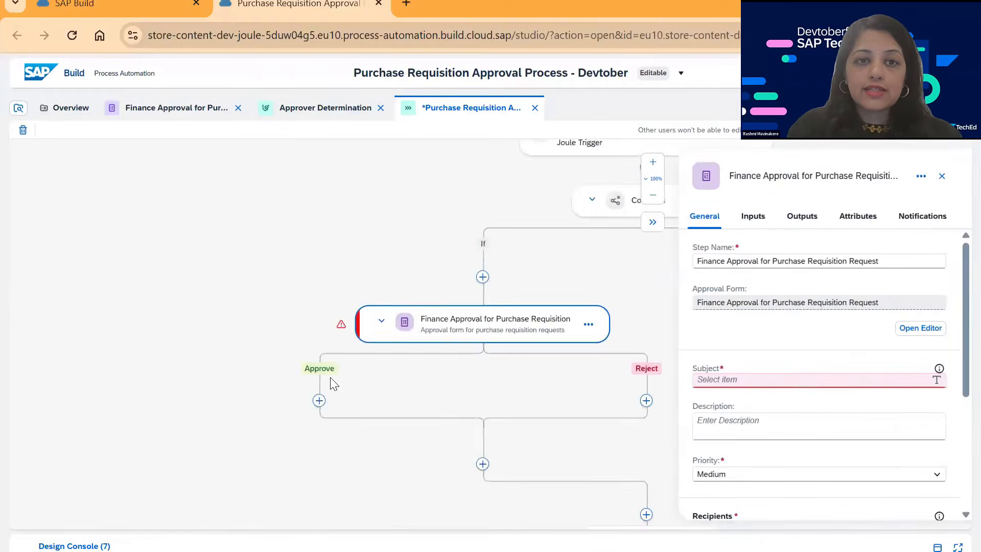
Step: Insert the existing Approver Determination decision in the If branch, directly before the finance approval
mouse_move(520, 298)
left_mouse_down()
mouse_move(446, 330)
mouse_move(516, 280)
left_mouse_up()
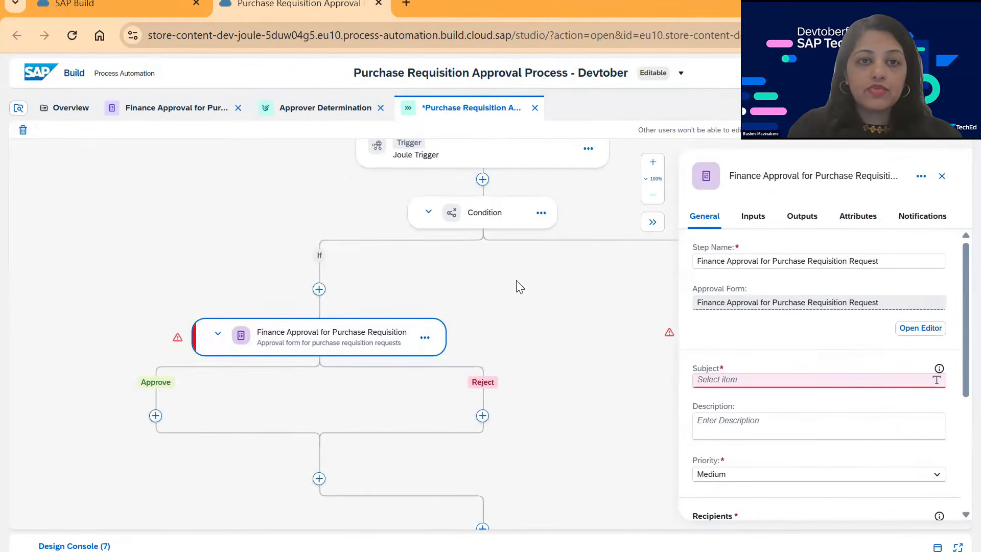
left_click(319, 289)
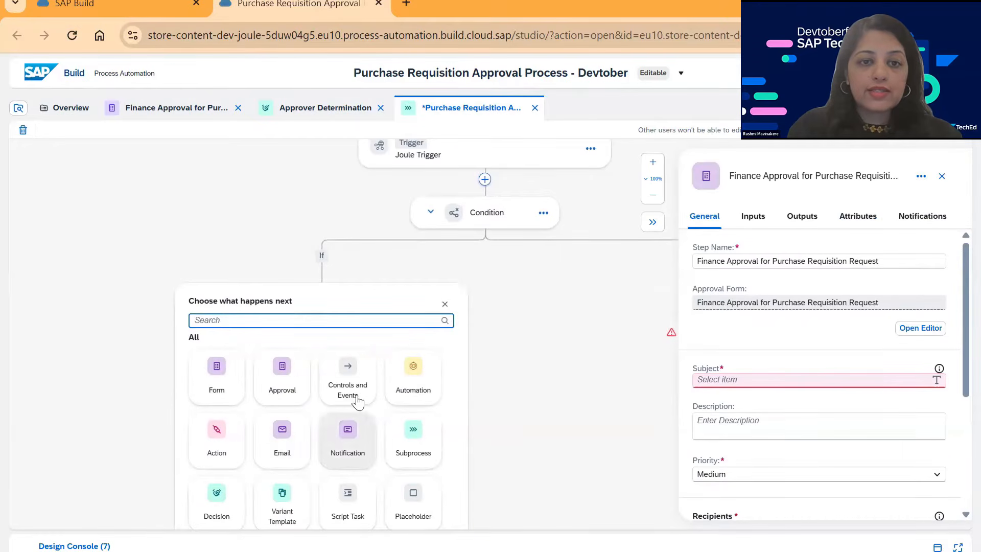
left_click(213, 511)
left_click(300, 364)
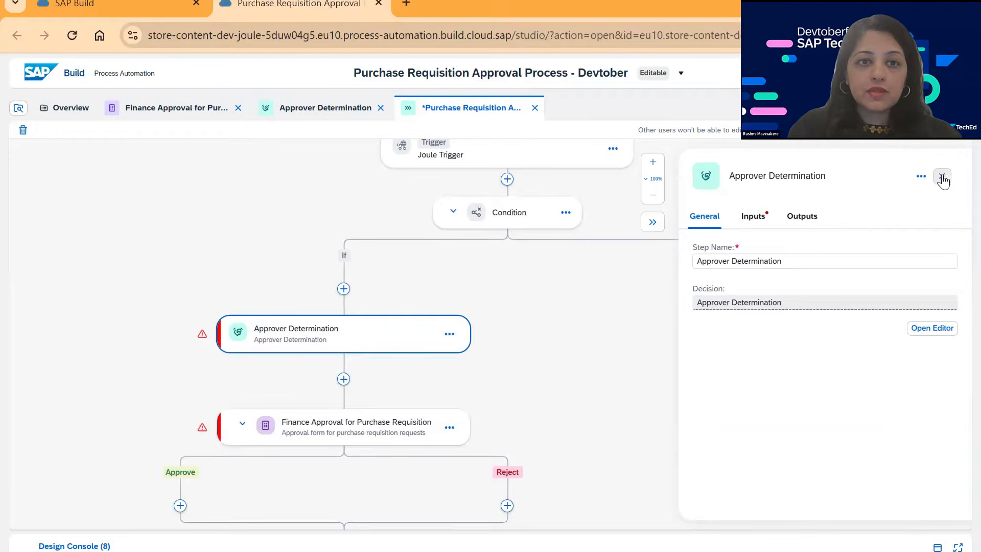
Step: Map the Approver Determination decision's Price input to the Price custom variable
left_click(383, 338)
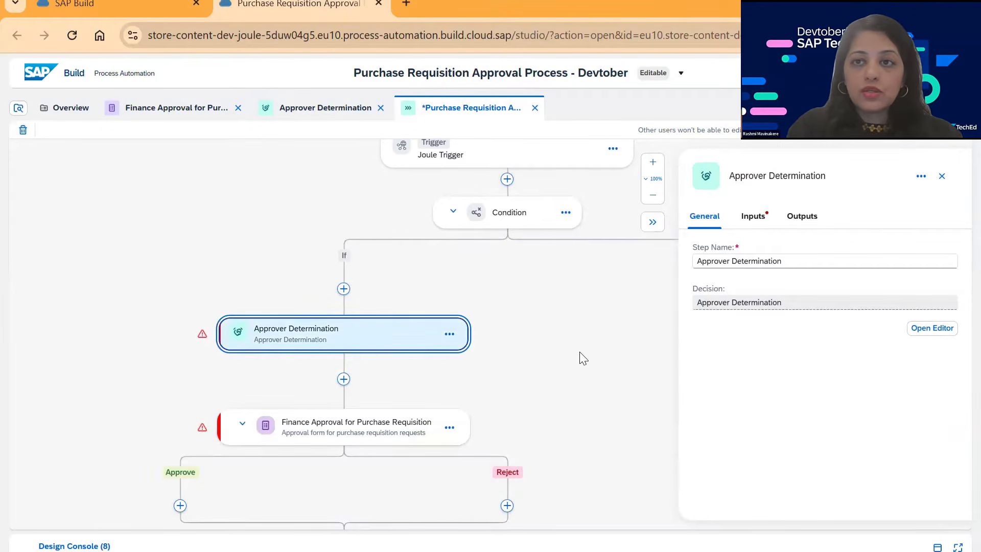
left_click(754, 218)
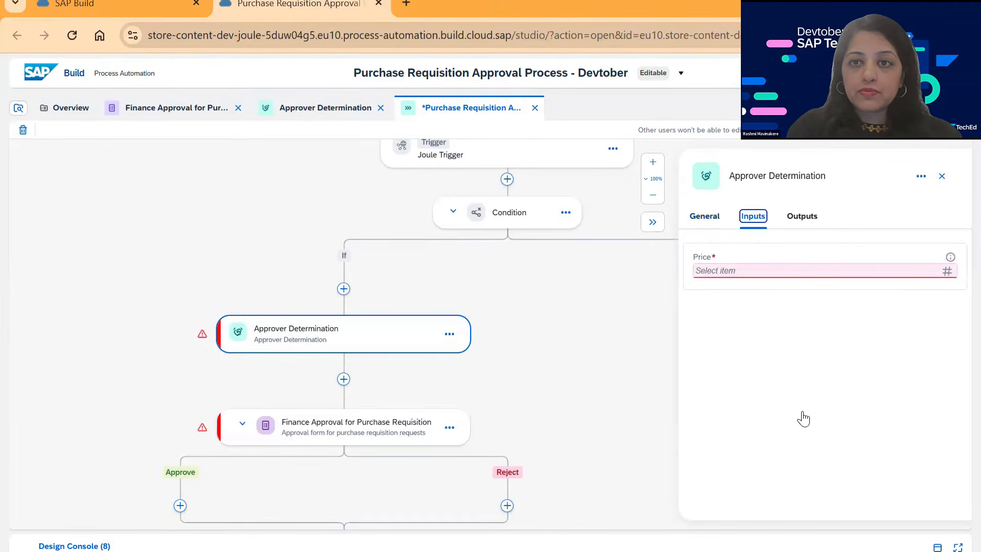
left_click(785, 271)
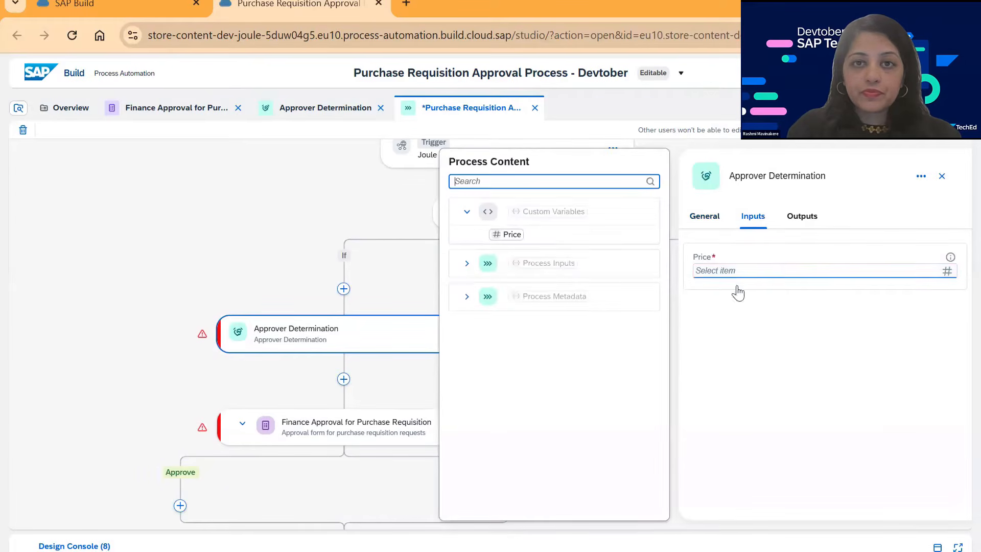
left_click(505, 235)
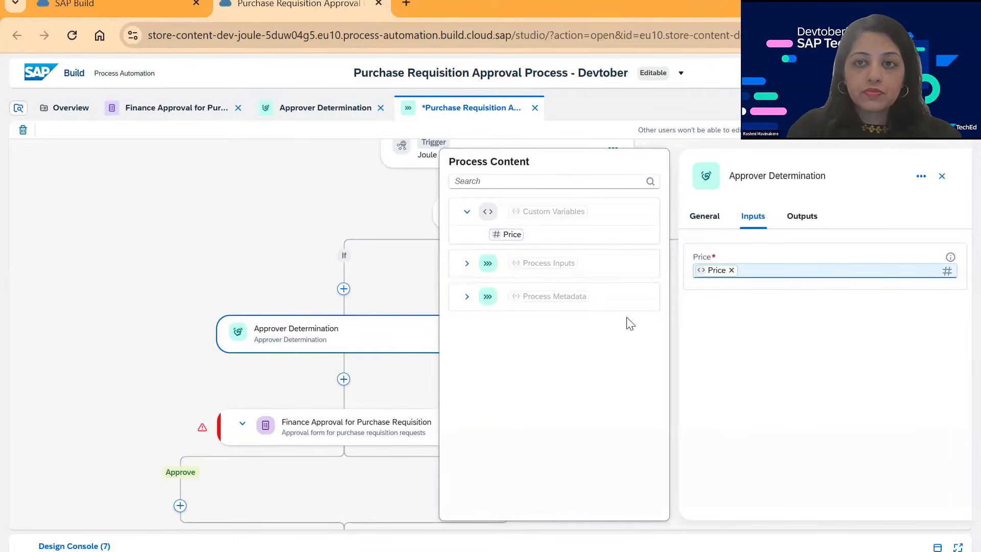
left_click(245, 261)
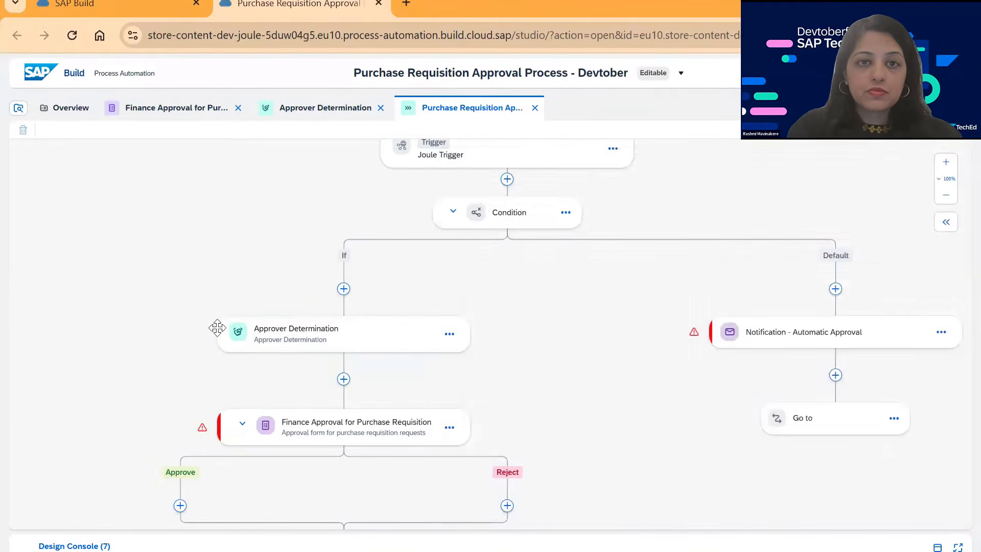
Step: Set the finance approval's subject to its step name, Finance Approval for Purchase Requisition Request
scroll(256, 317, "down", 3)
left_click(353, 259)
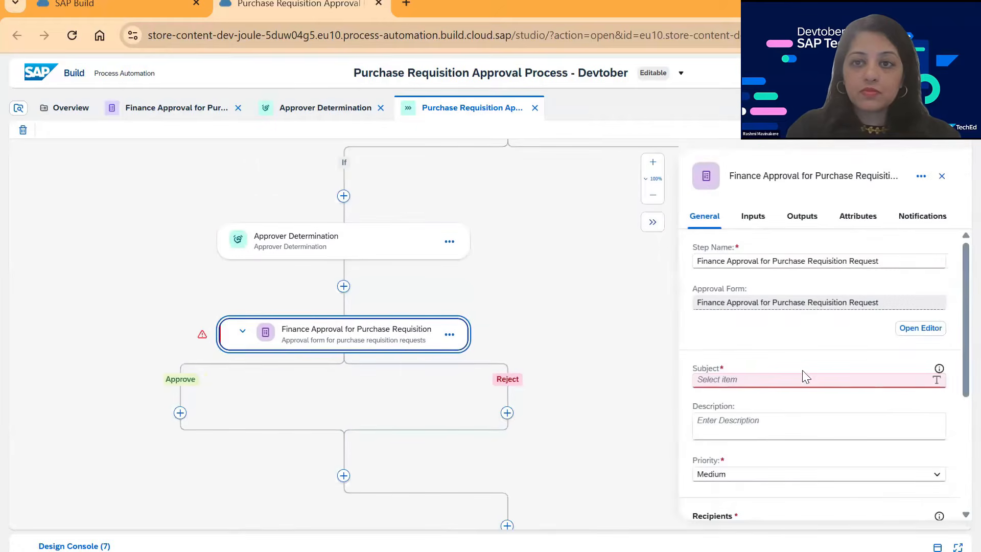
left_click(769, 379)
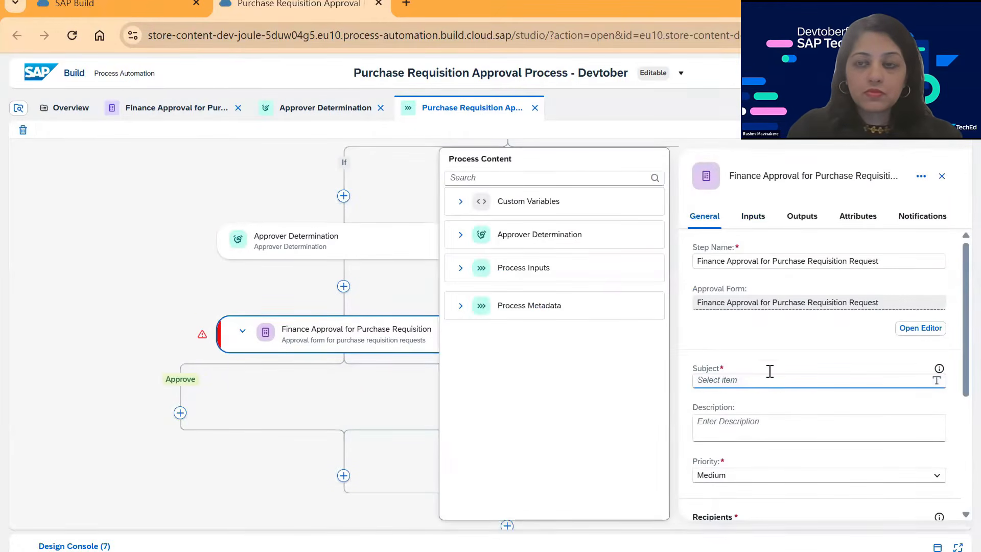
left_click_drag(880, 261, 687, 271)
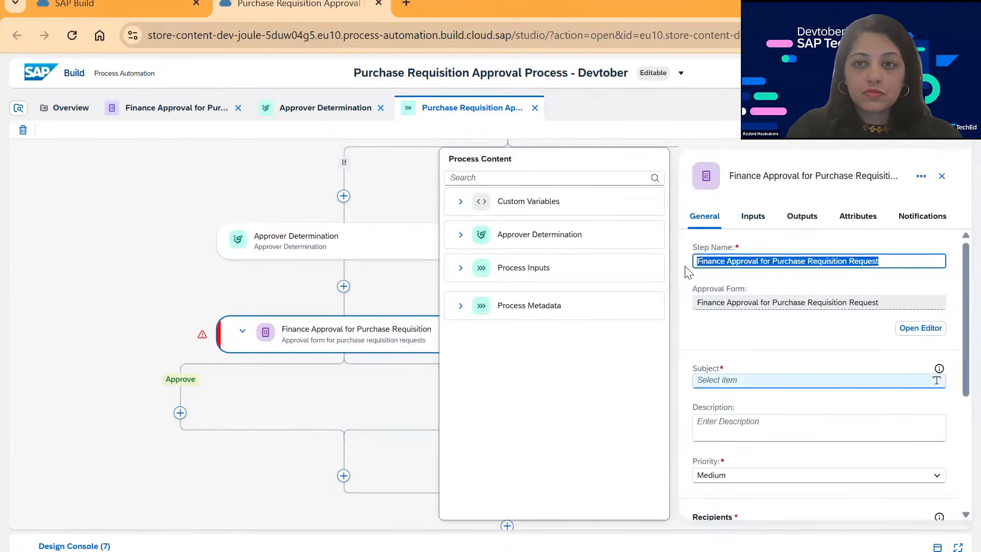
key("ctrl+c")
left_click(778, 376)
key("ctrl+v")
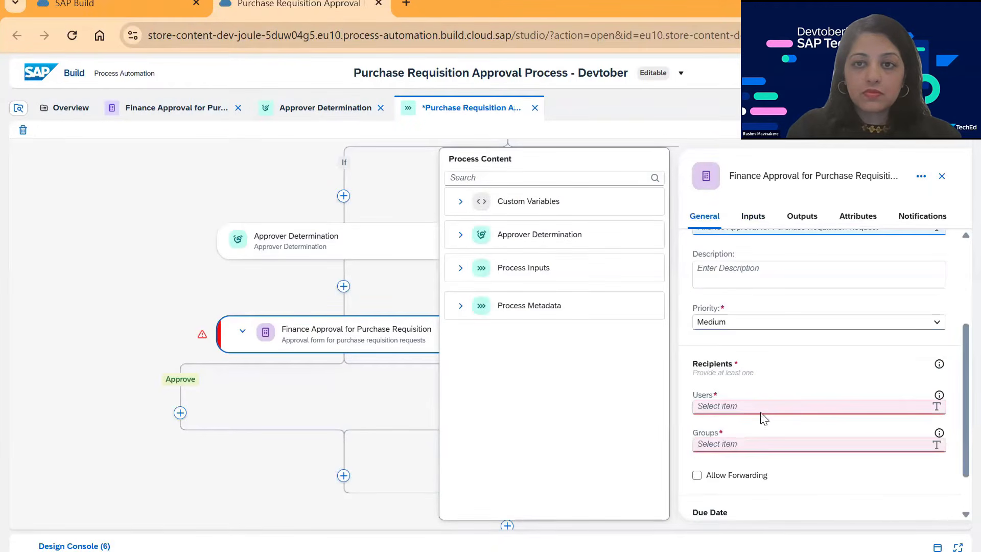
Step: Set the finance approval's recipient users to Started By from the process metadata
scroll(764, 418, "down", 1)
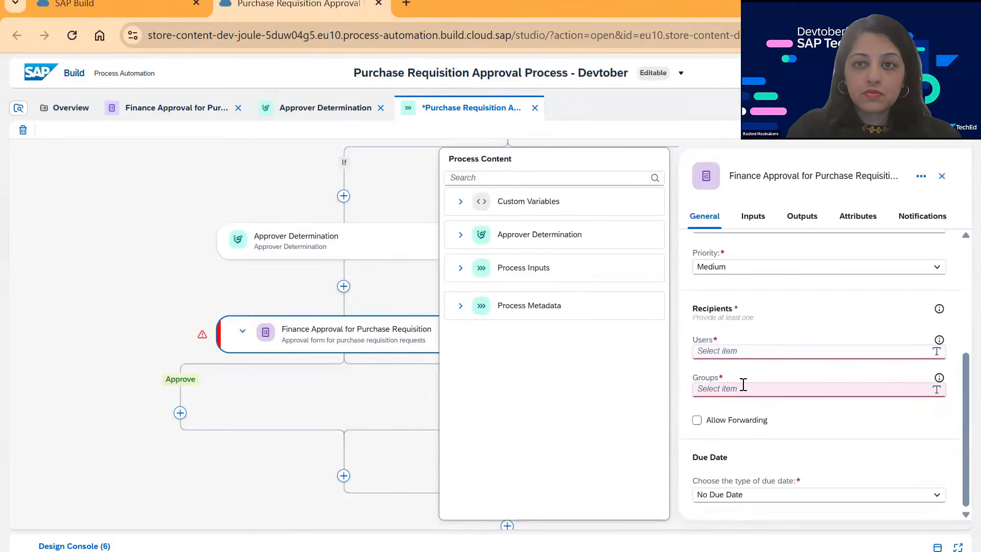
left_click(739, 351)
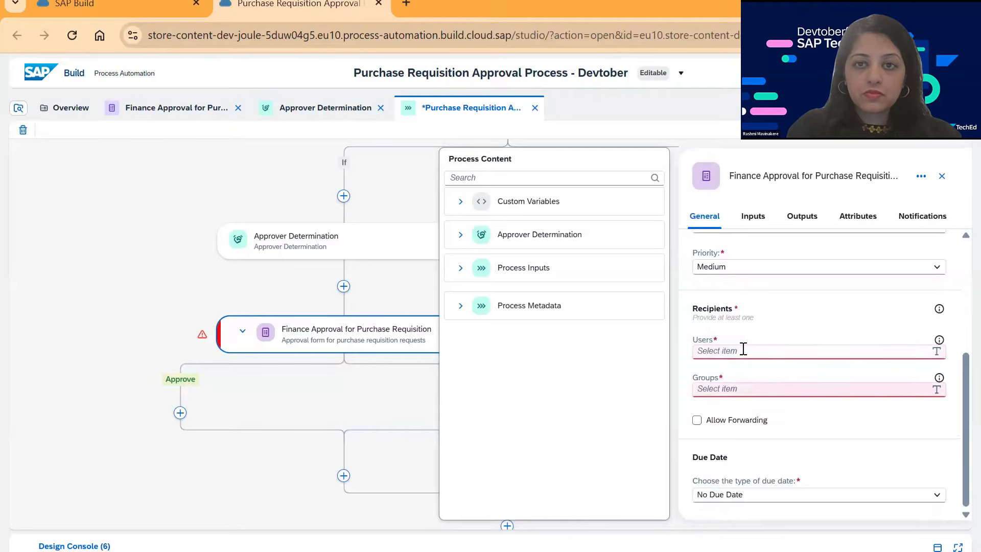
left_click(461, 303)
left_click(514, 325)
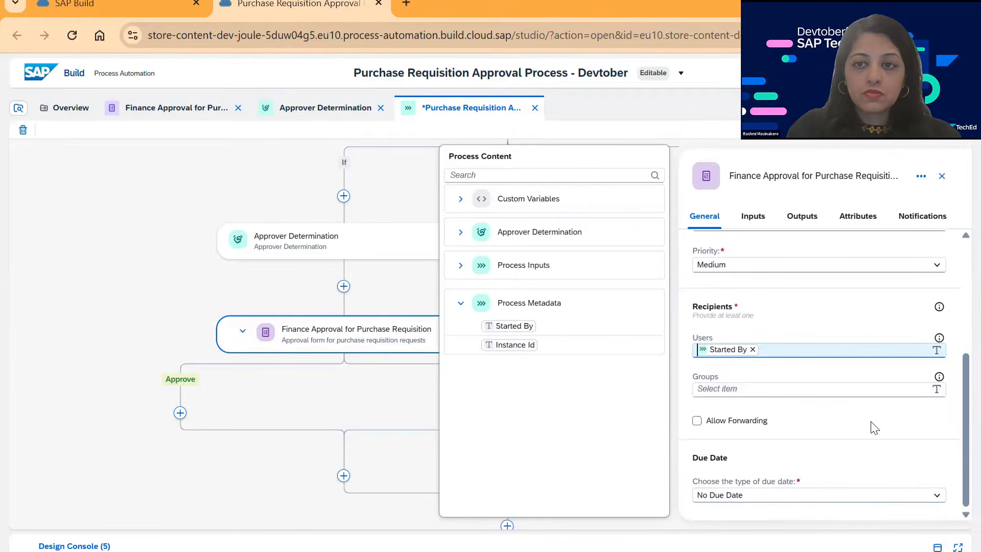
Step: Switch the finance approval's Item details input to Single Item and expand its fields
left_click(753, 217)
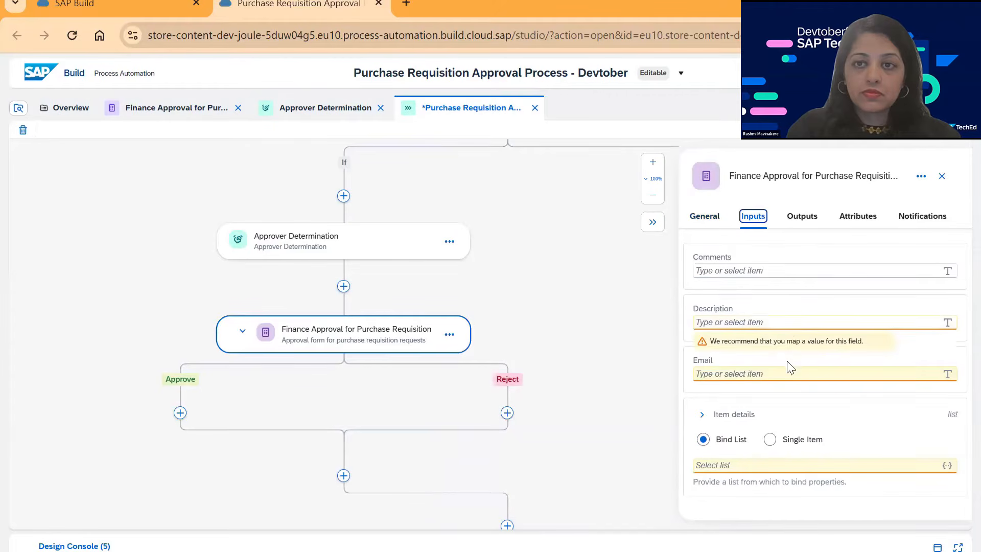
left_click(824, 440)
left_click(702, 414)
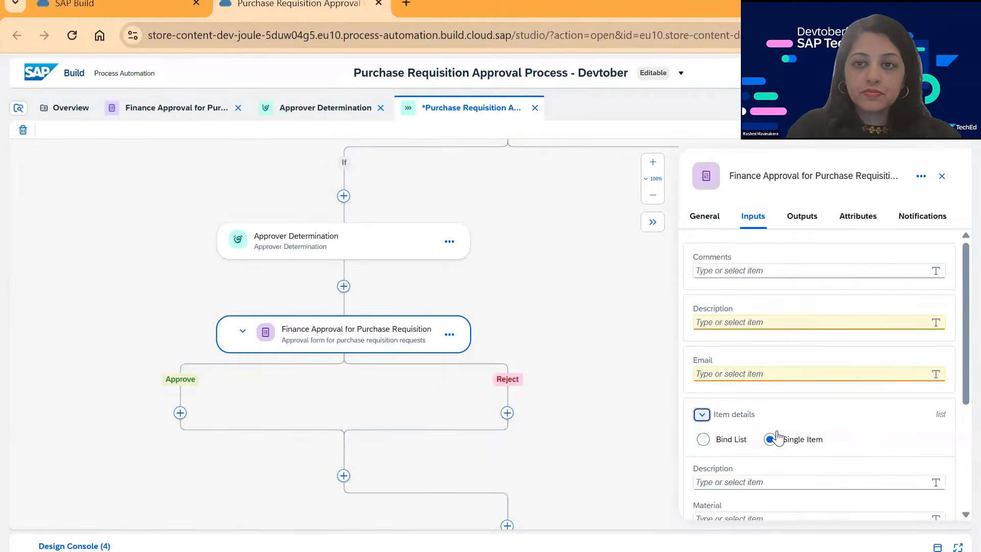
Step: Map the finance approval's item Description, Material and Plant fields to the matching process inputs
scroll(755, 357, "down", 3)
left_click(754, 304)
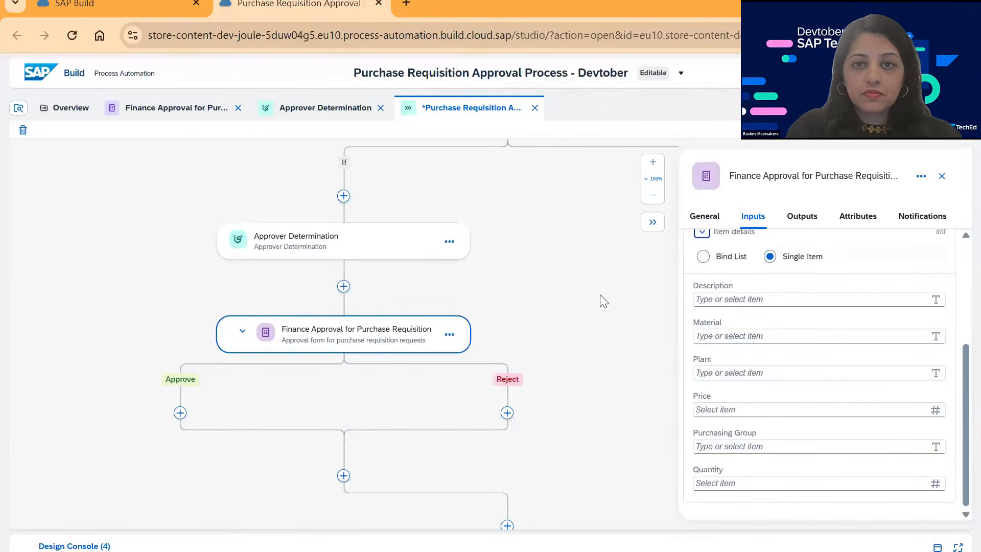
left_click(467, 297)
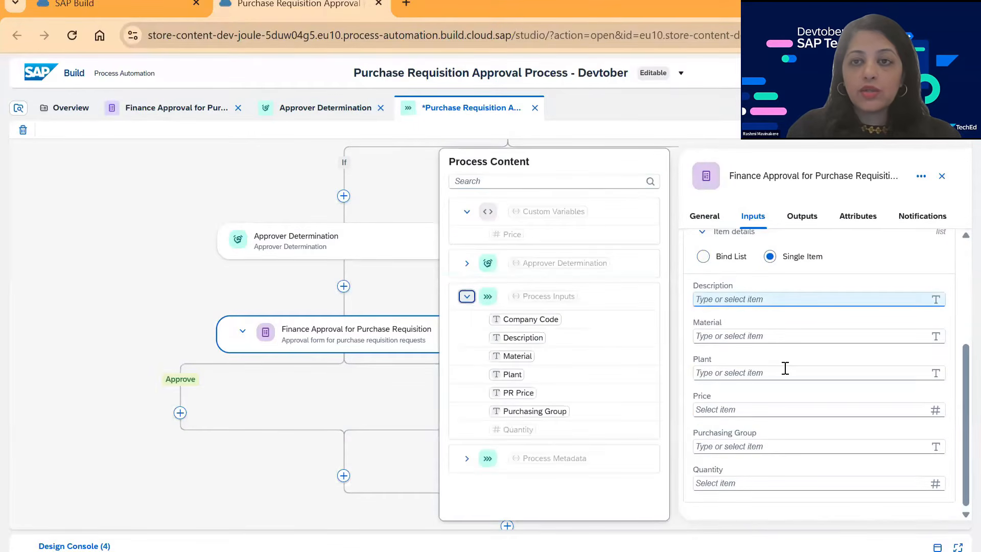
left_click(527, 340)
left_click(698, 344)
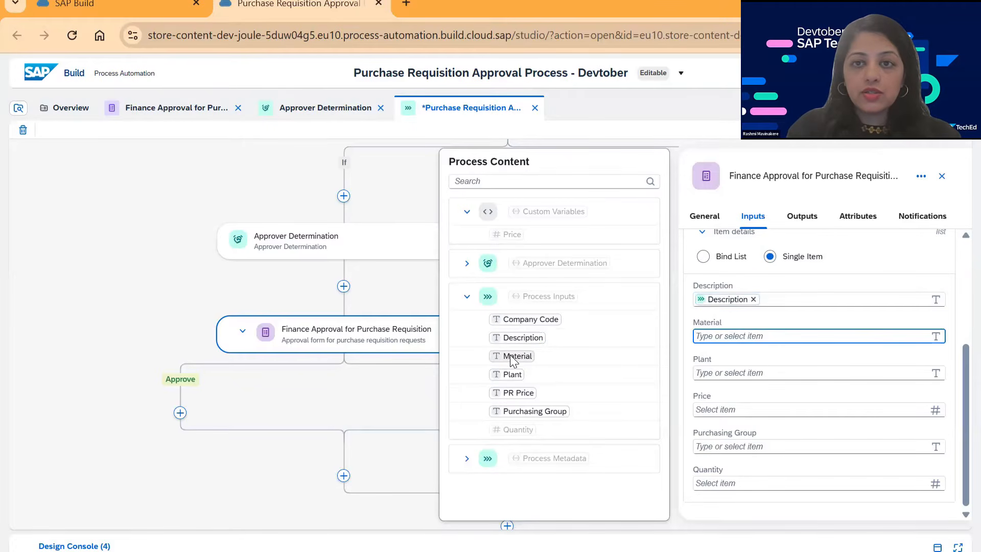
left_click(510, 355)
left_click(724, 372)
left_click(512, 374)
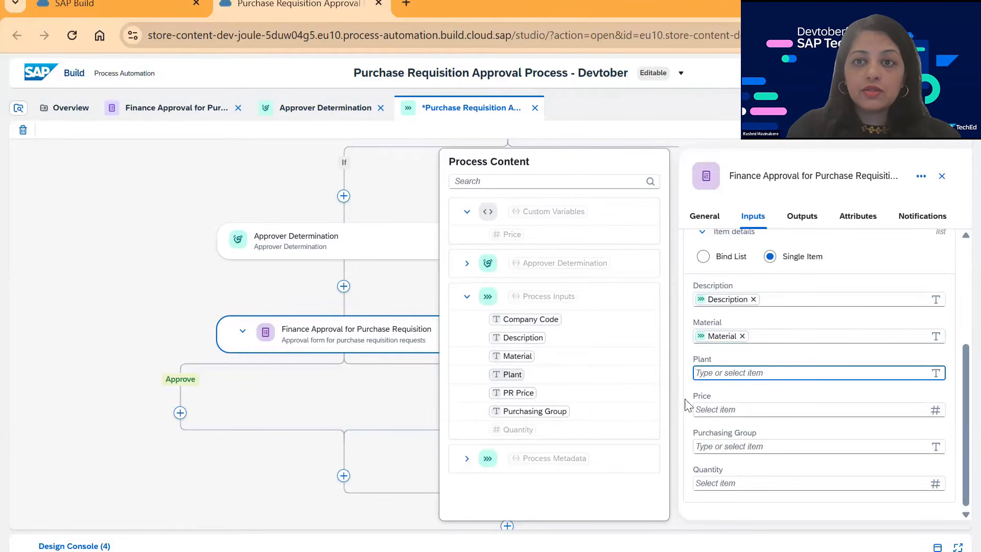
Step: Map the item's Price to the Price custom variable, and Purchasing Group and Quantity to their matching process inputs
left_click(721, 409)
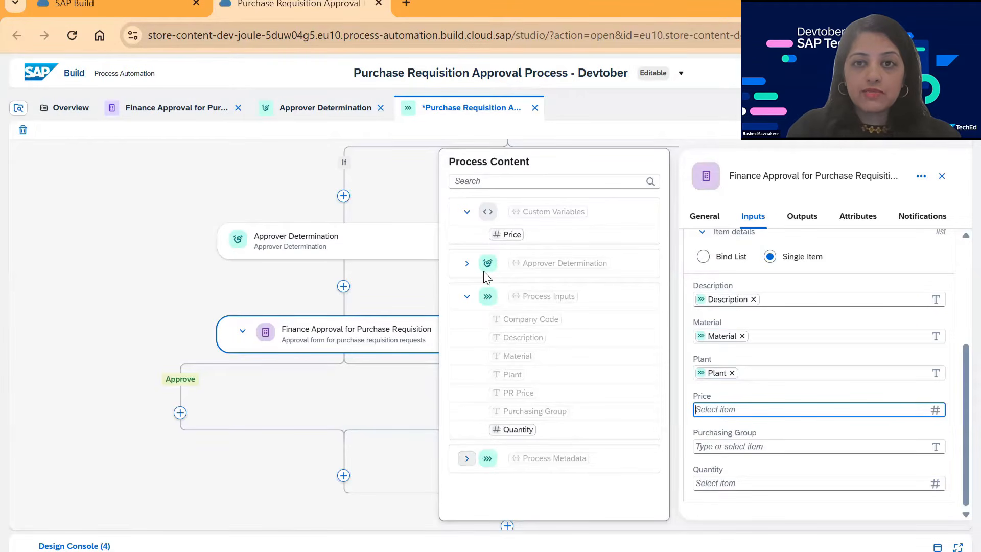
left_click(511, 235)
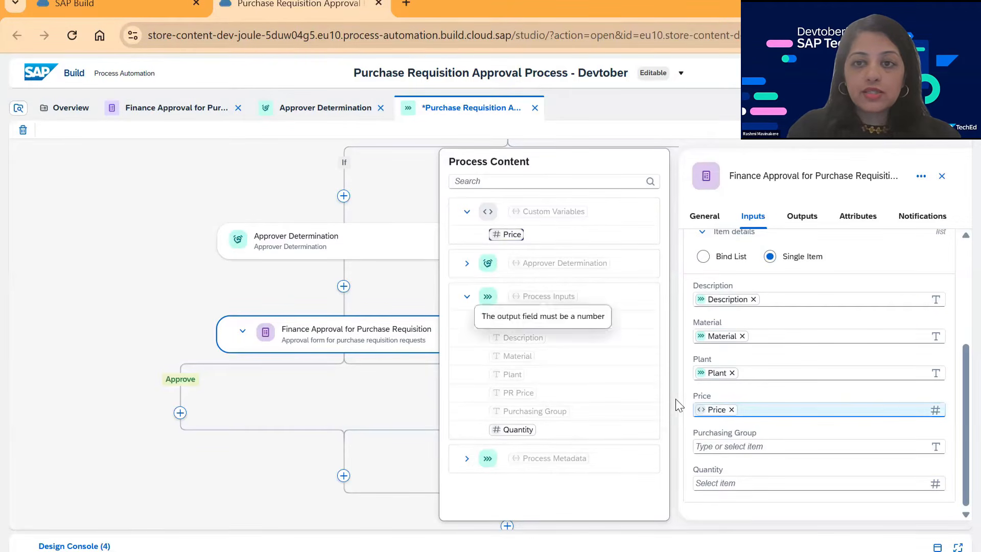
left_click(710, 446)
left_click(516, 409)
left_click(747, 483)
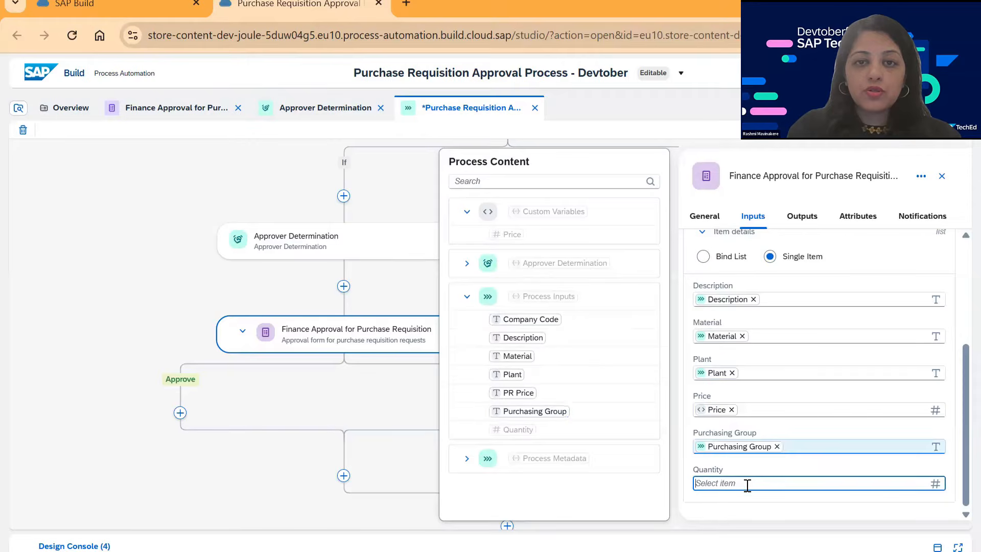
left_click(512, 430)
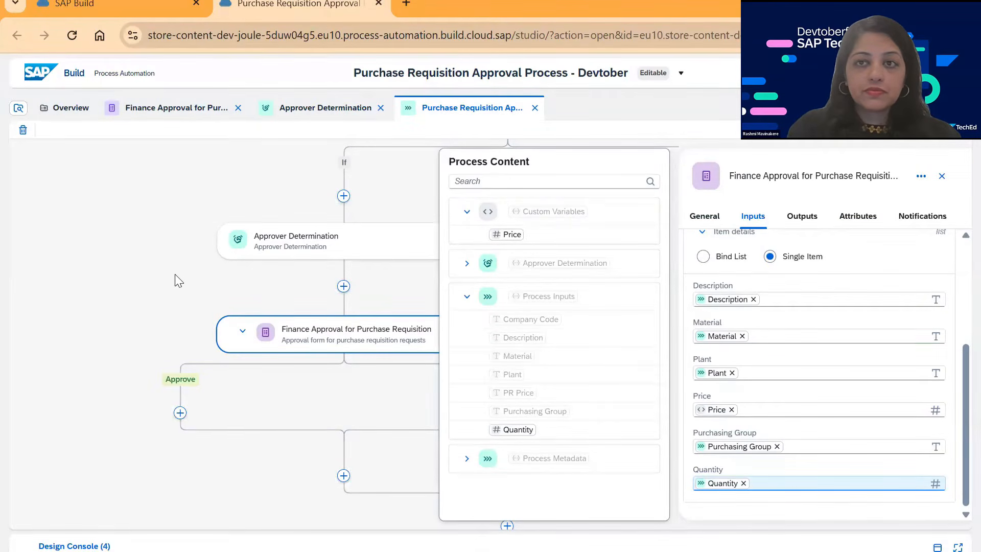
left_click(943, 176)
Step: Start a new notification template on the finance approval's Approve branch and name it PR created
left_click_drag(628, 411, 708, 215)
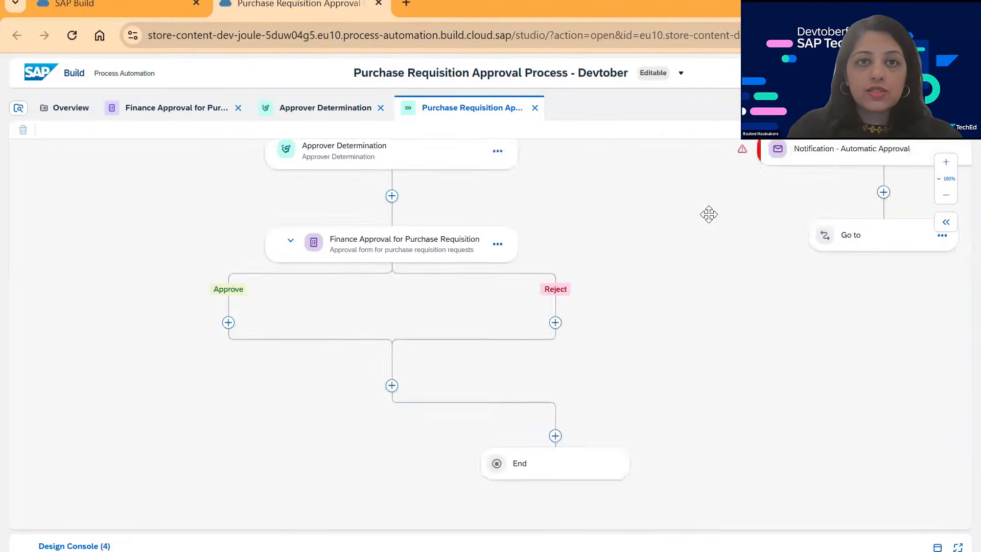
scroll(287, 446, "up", 5)
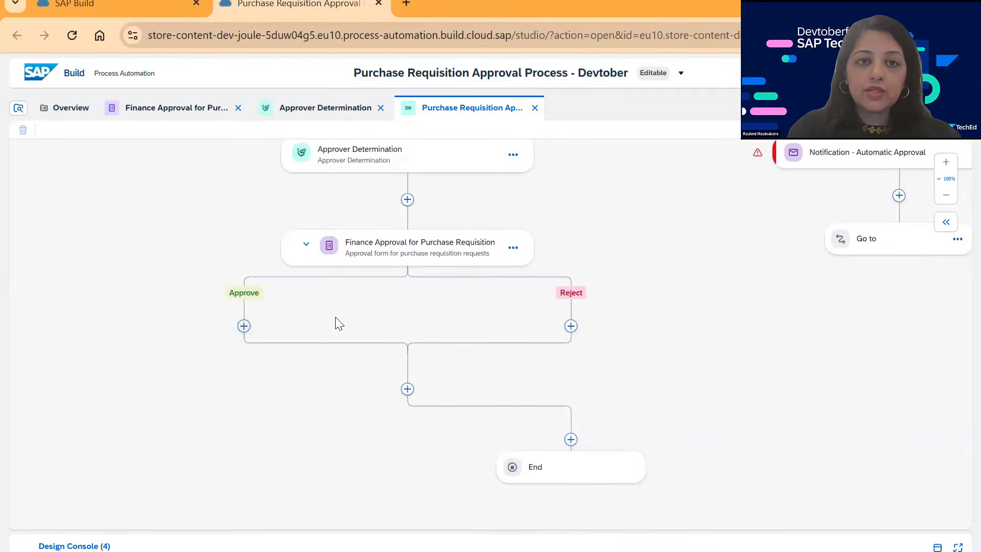
left_click(244, 326)
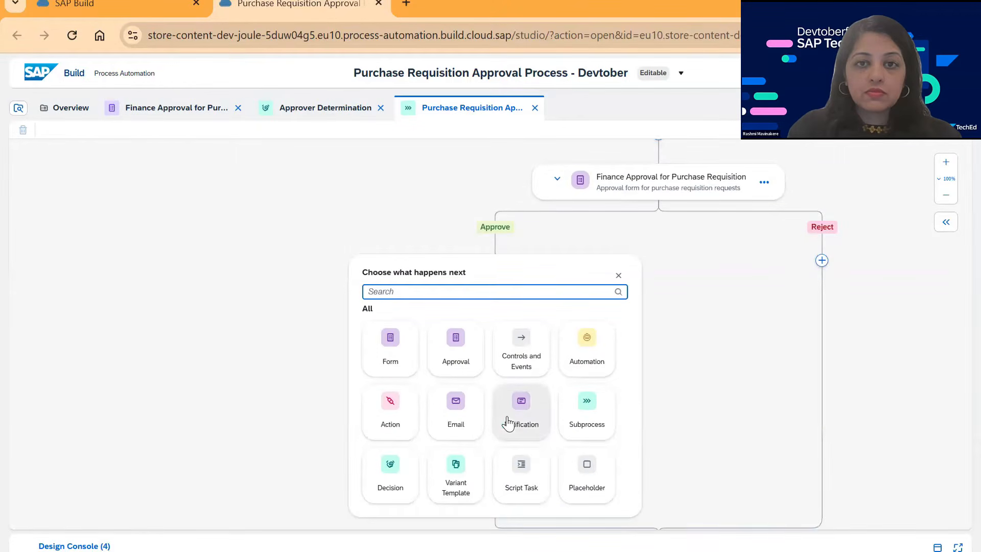
left_click(422, 506)
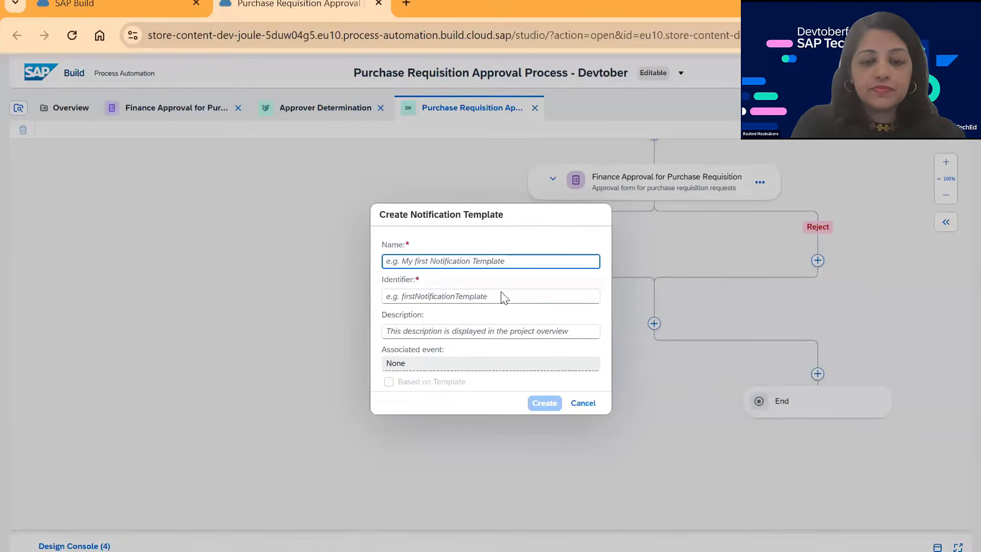
type("A")
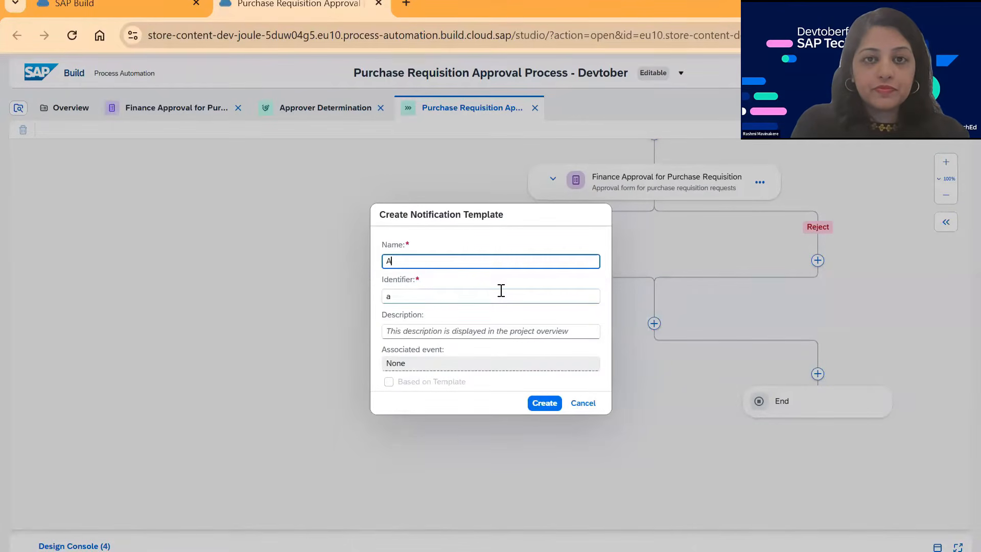
key("BackSpace")
type("P")
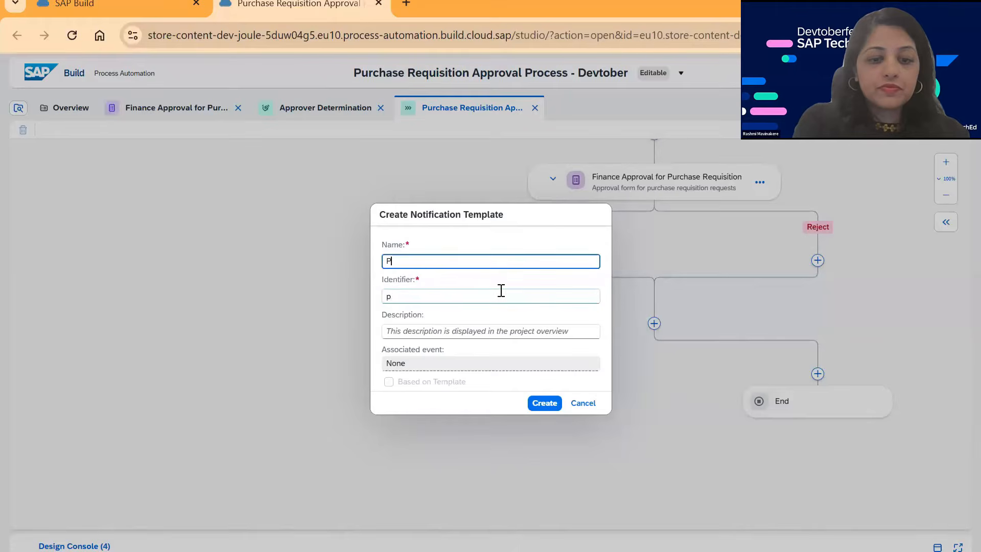
type("R creae")
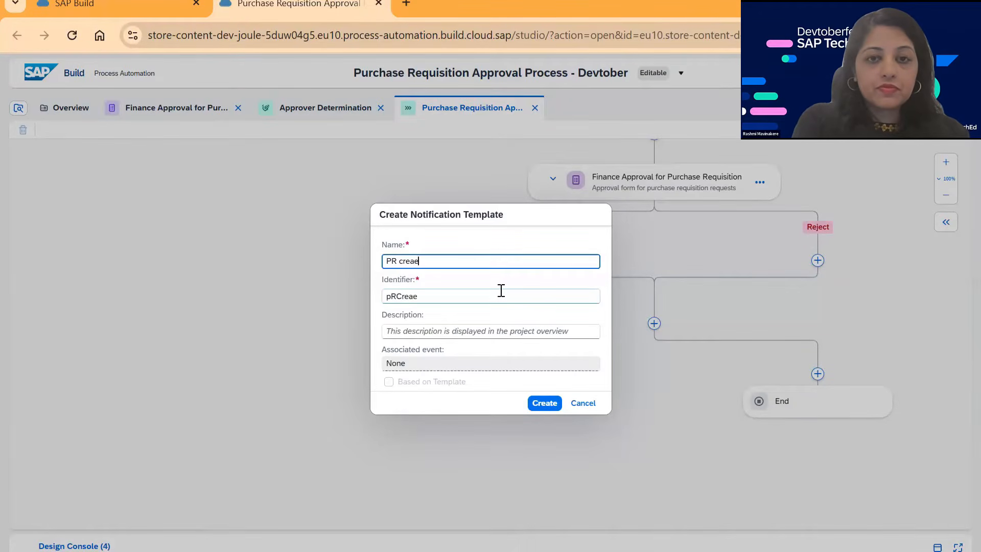
key("BackSpace")
type("ted")
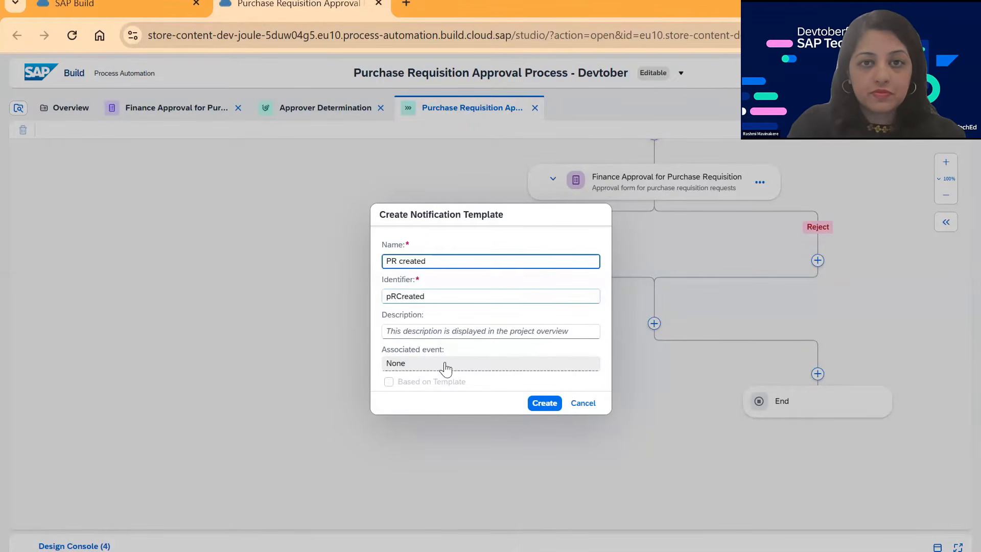
Step: Set the notification template's description to PR created, create the template and close its editor
key("ctrl+a")
key("ctrl+c")
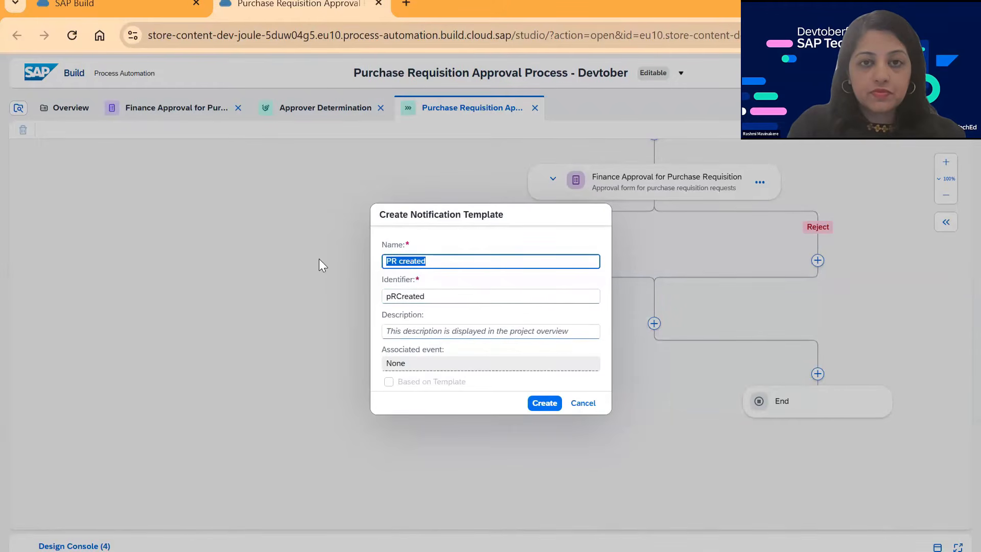
left_click(438, 331)
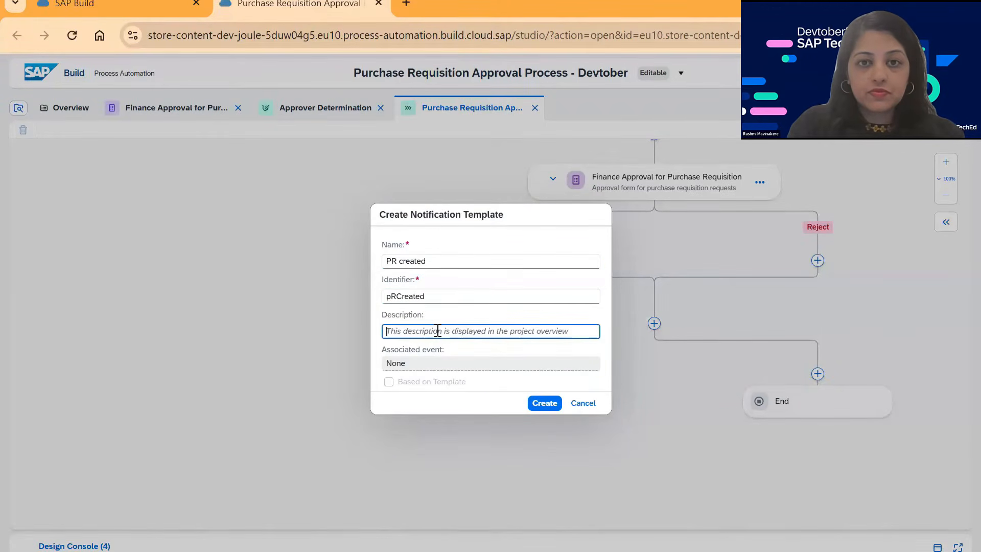
key("ctrl+v")
left_click(544, 403)
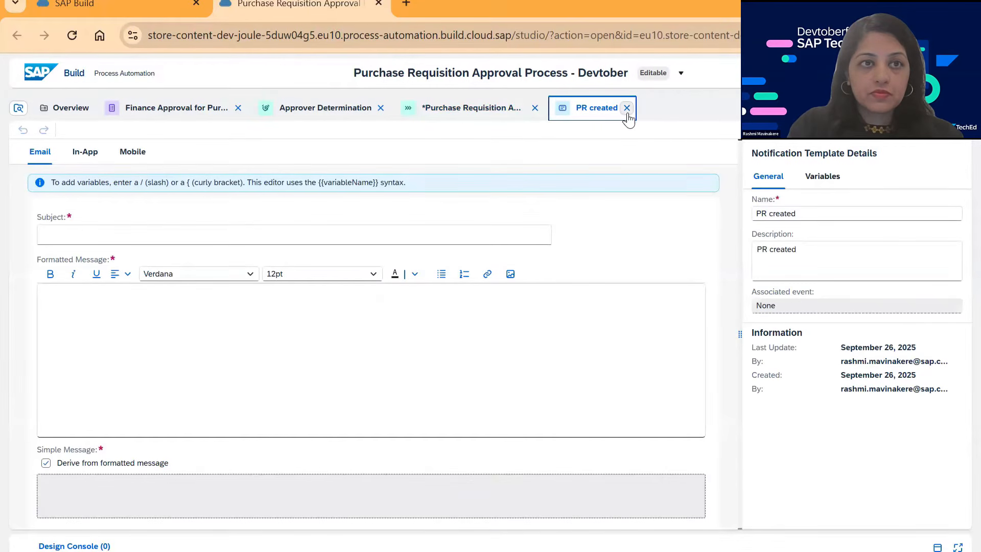
left_click(627, 108)
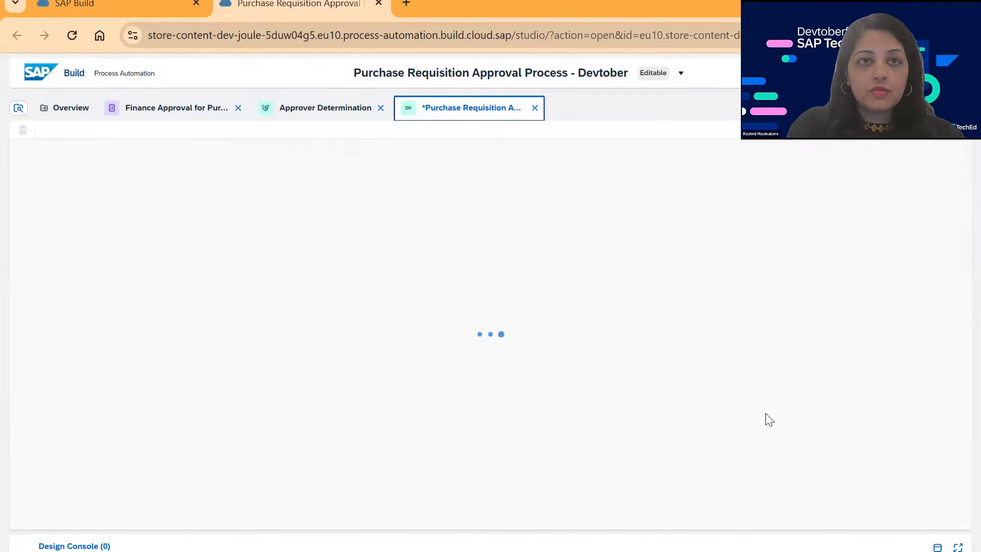
Step: Search the actions library for purchase and add Purchase Requisition Post from the Purchase Requisition Test project as a project dependency
left_click(71, 110)
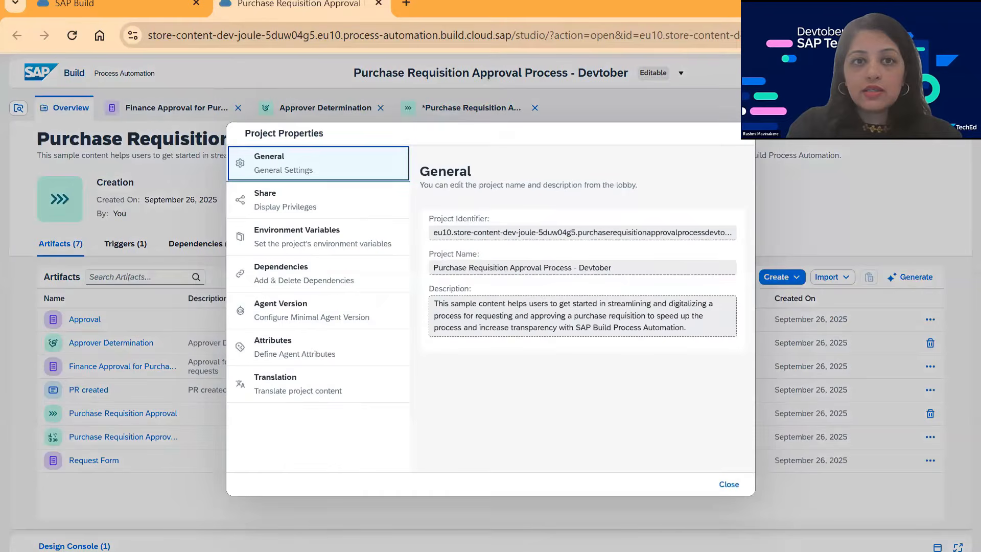
left_click(281, 273)
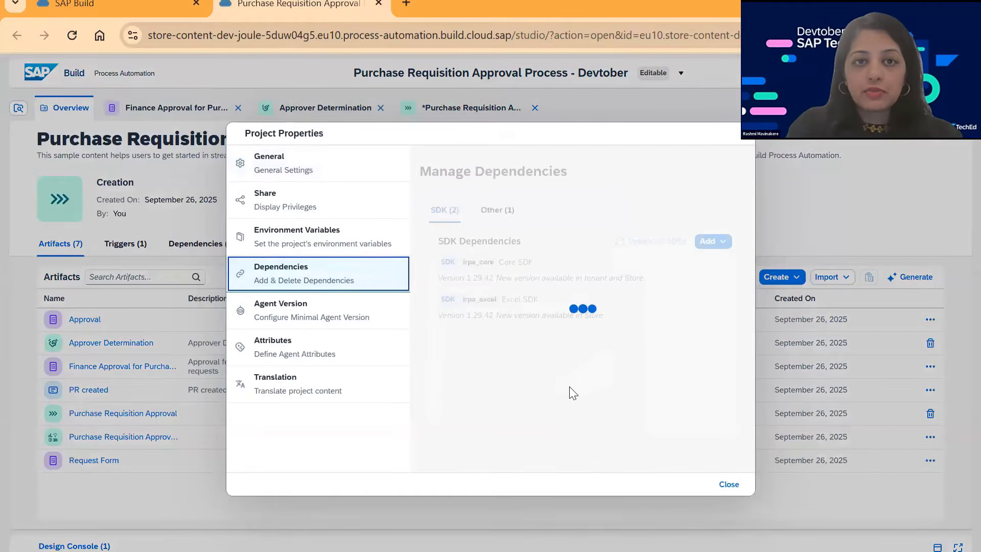
left_click(498, 220)
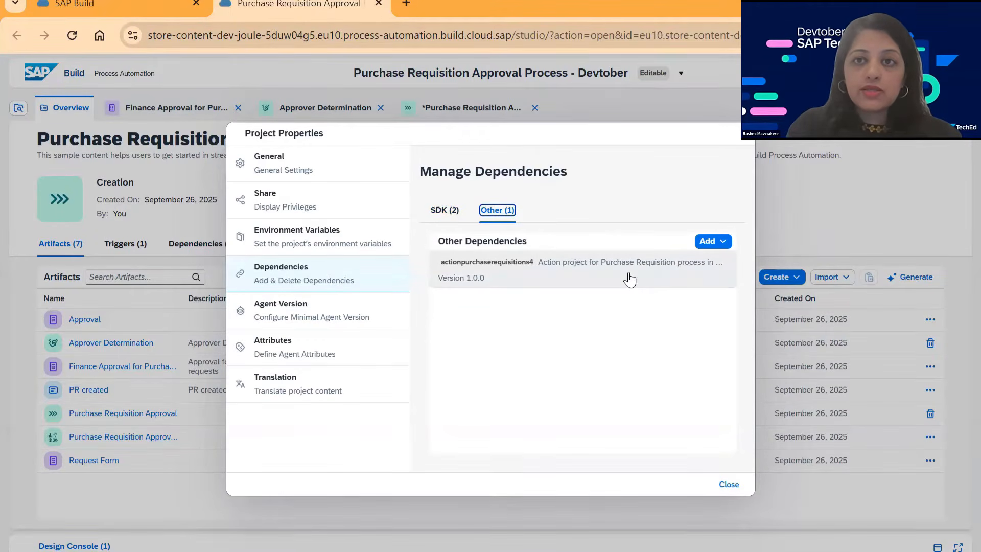
left_click(713, 242)
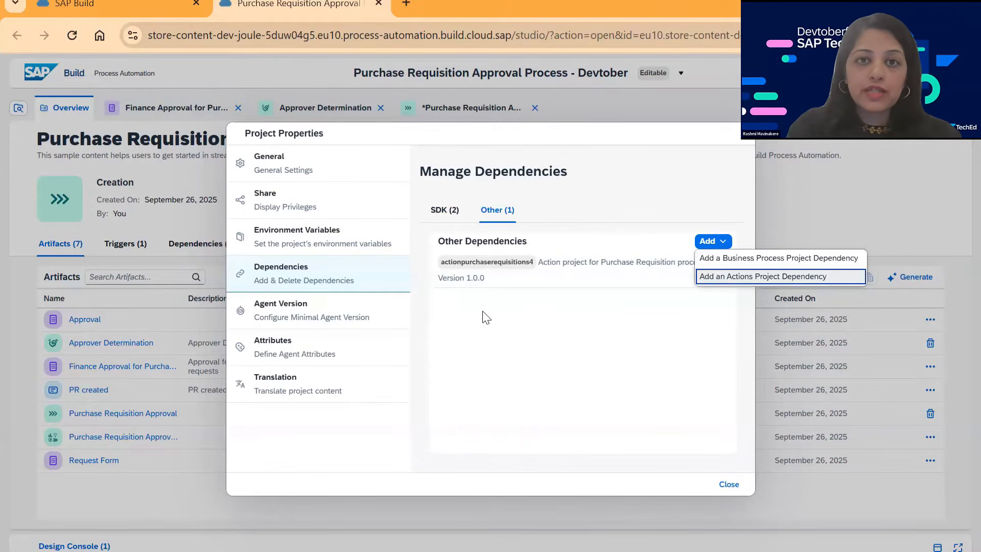
key("Return")
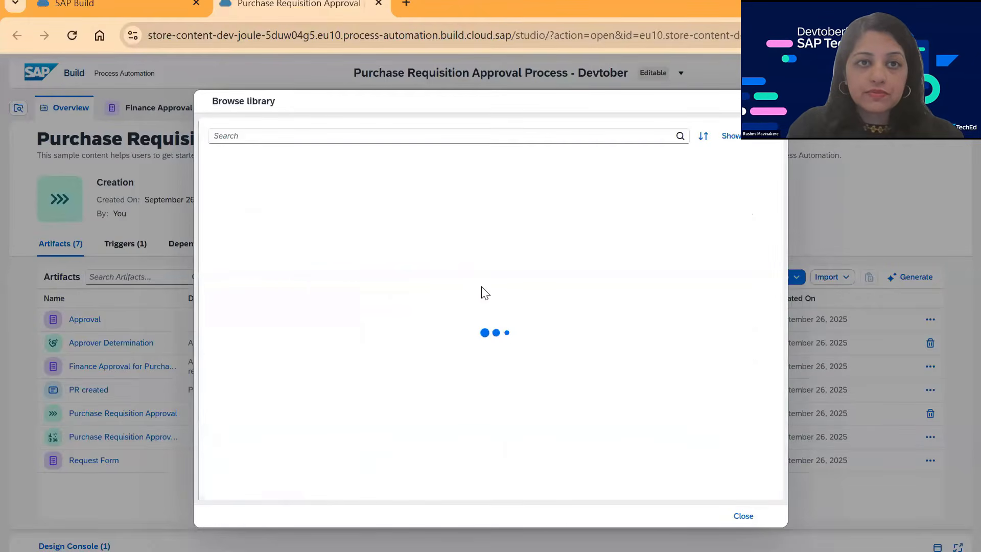
left_click(293, 138)
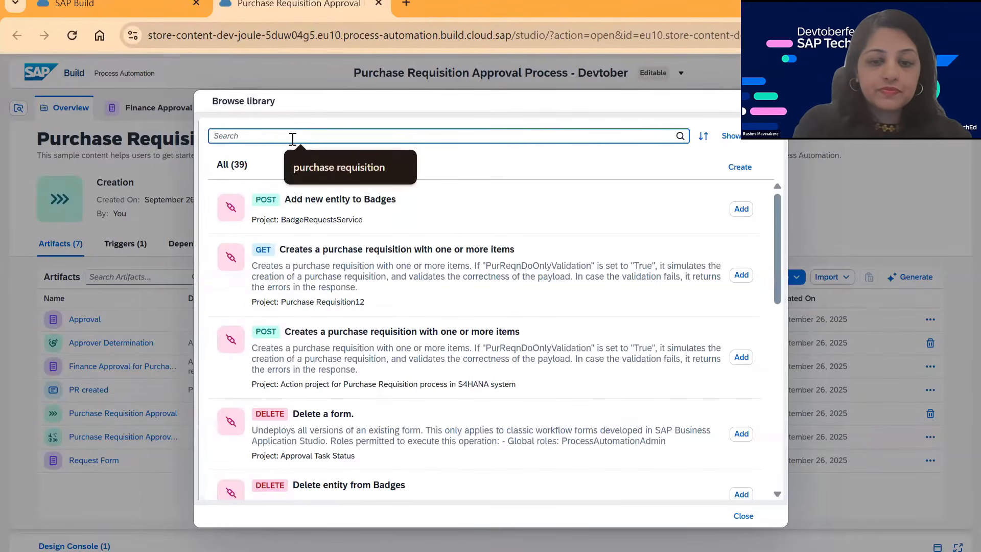
type("purc")
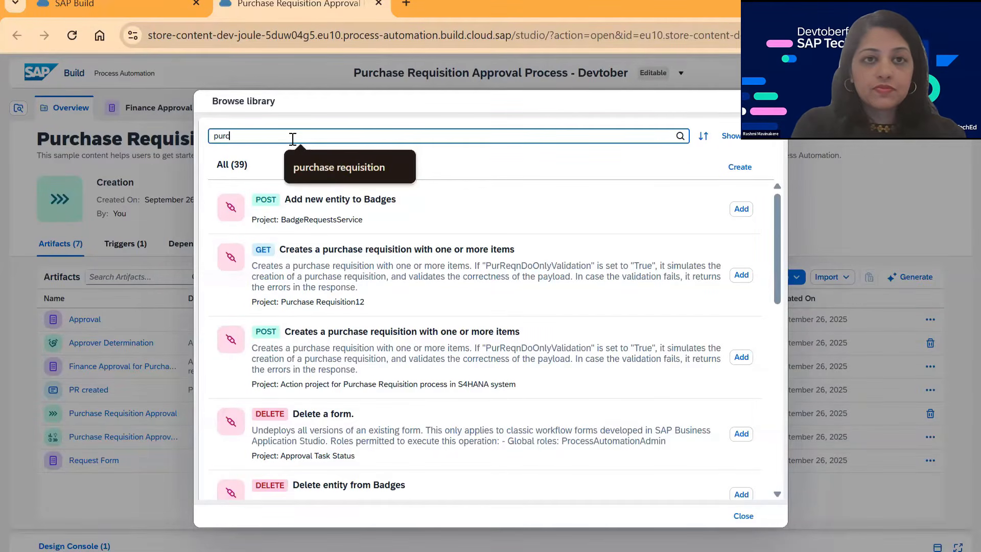
type("hase")
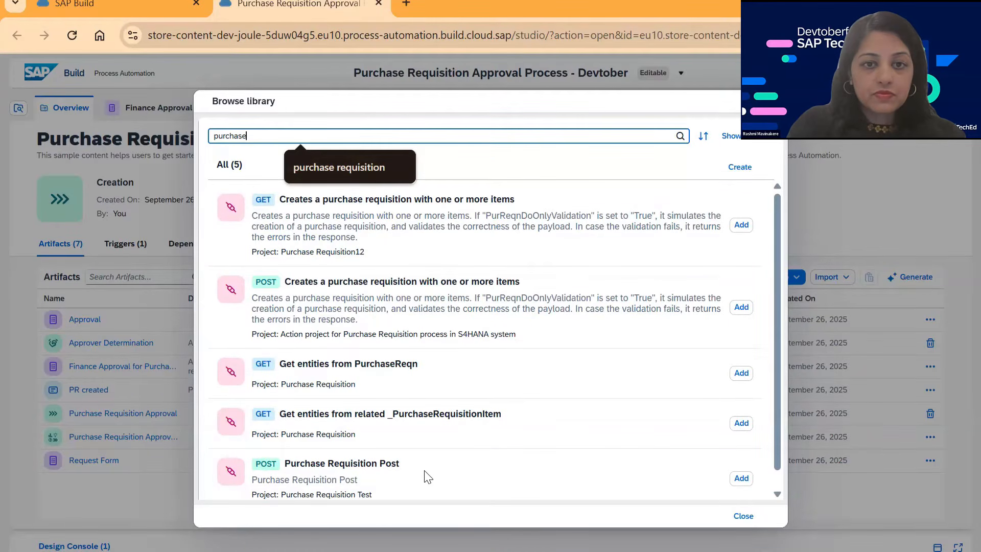
scroll(432, 478, "down", 1)
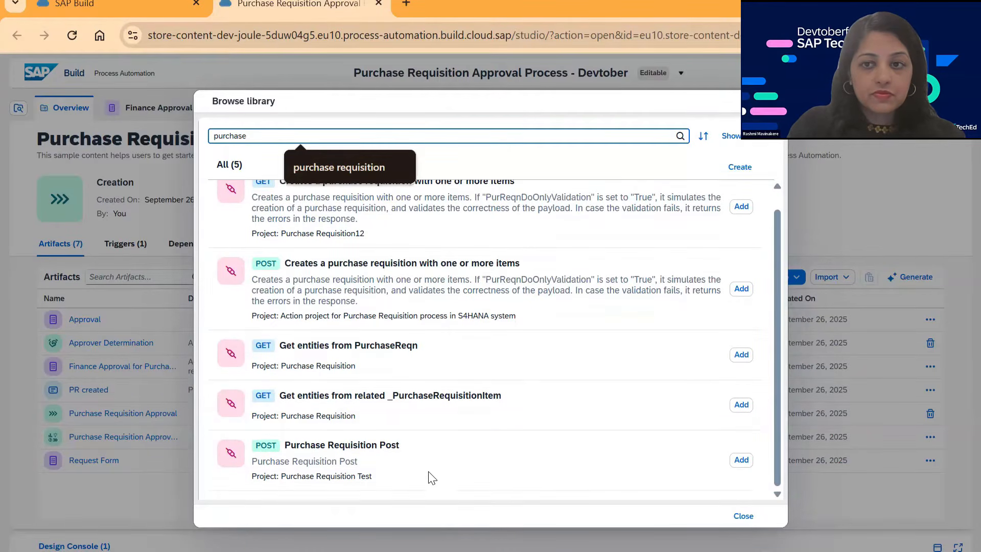
left_click(741, 461)
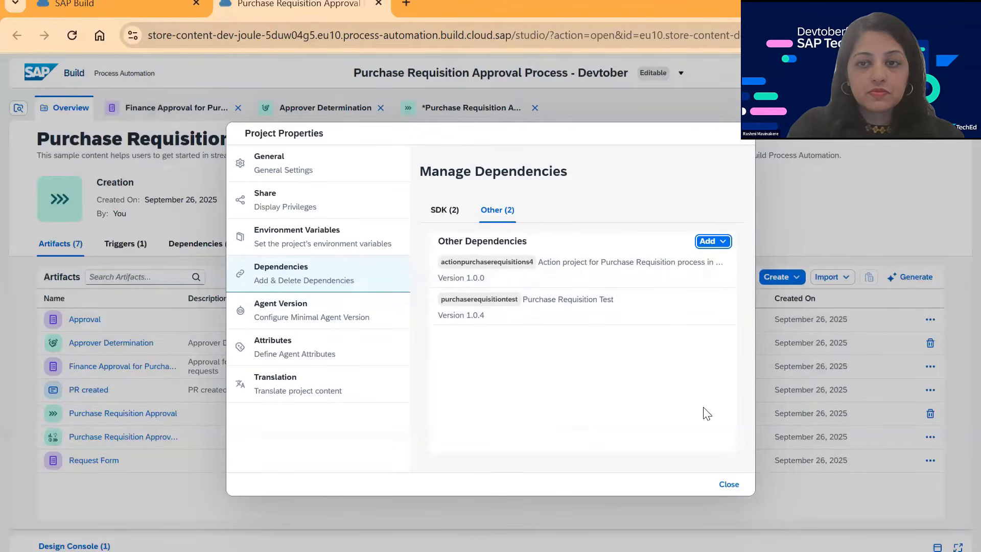
left_click(731, 485)
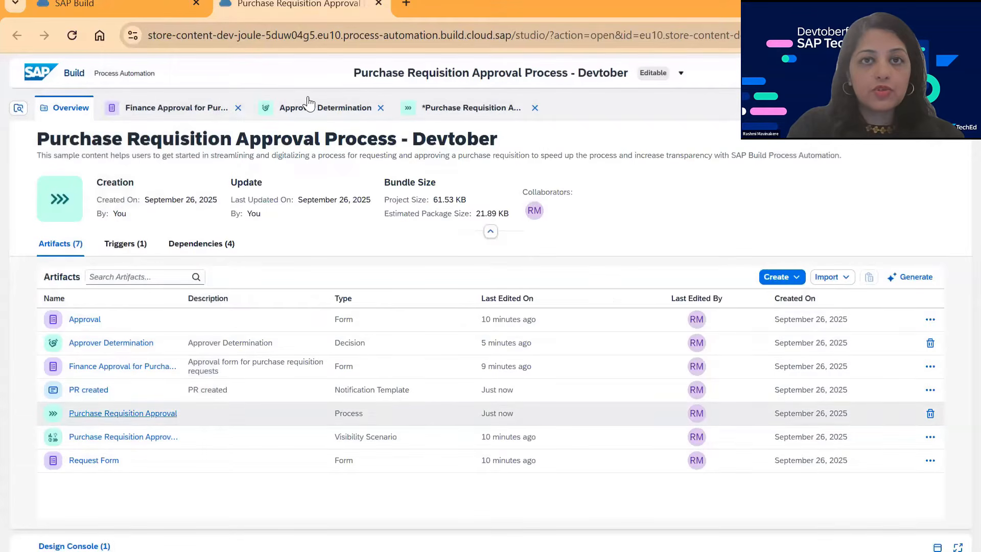
Step: Insert the Purchase Requisition Post action on the process's Approve branch, before the PR created notification
left_click(421, 116)
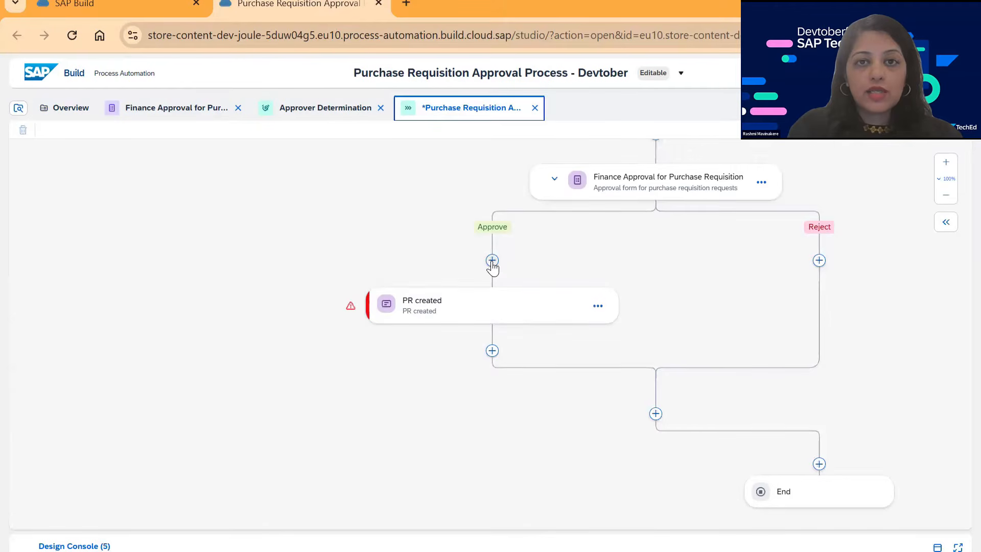
left_click(492, 261)
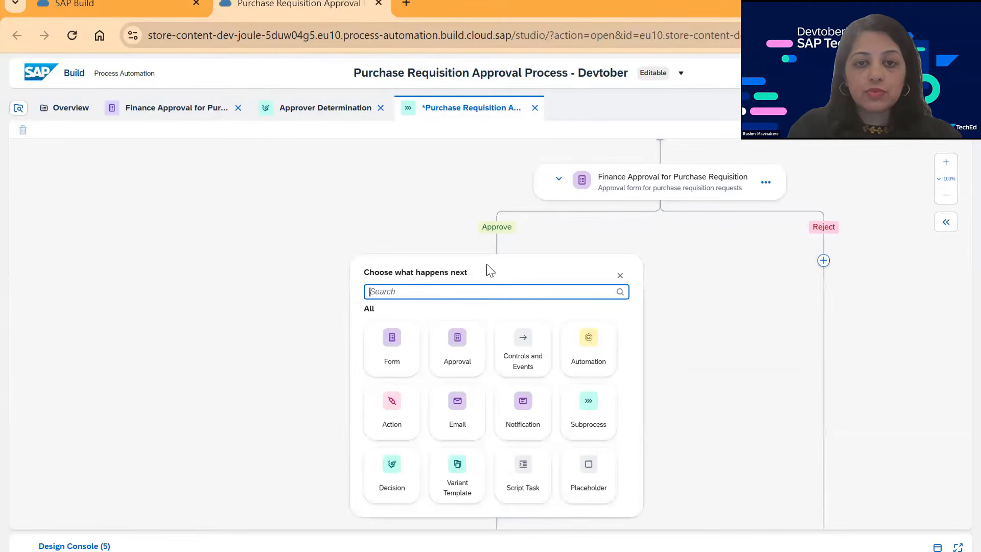
left_click(403, 428)
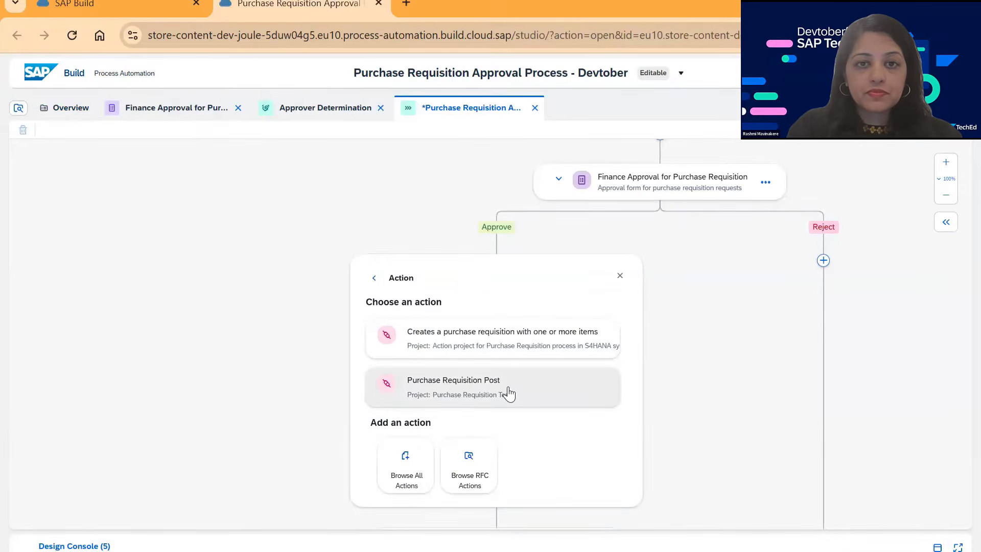
left_click(508, 389)
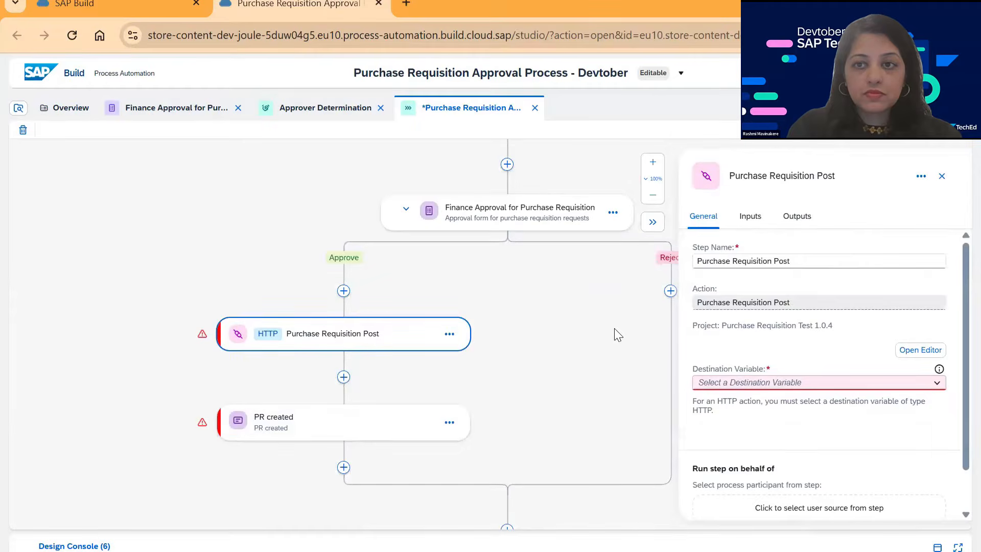
Step: Set the Purchase Requisition Post action's destination variable to S4 and switch its _PurchaseRequisitionItem input to Single Item
left_click(833, 385)
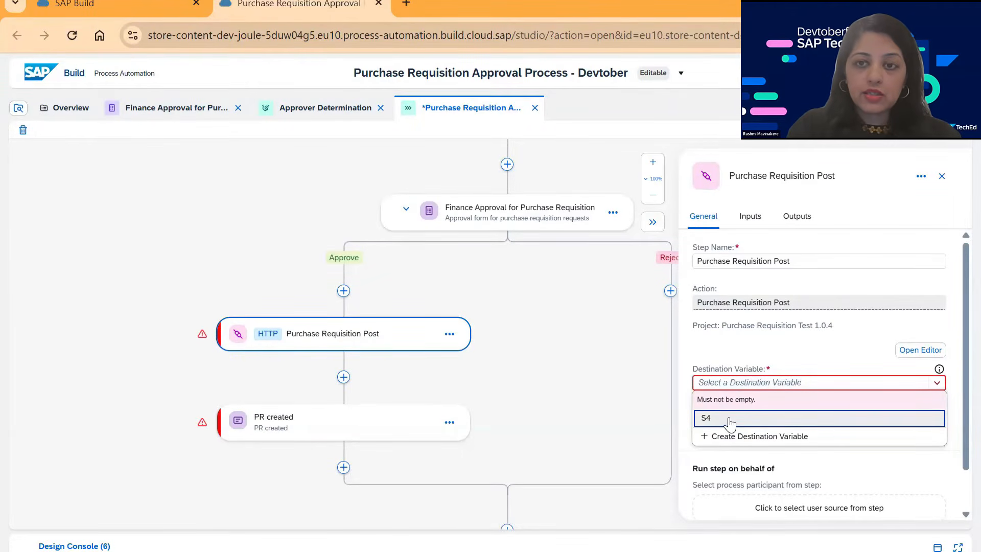
left_click(730, 419)
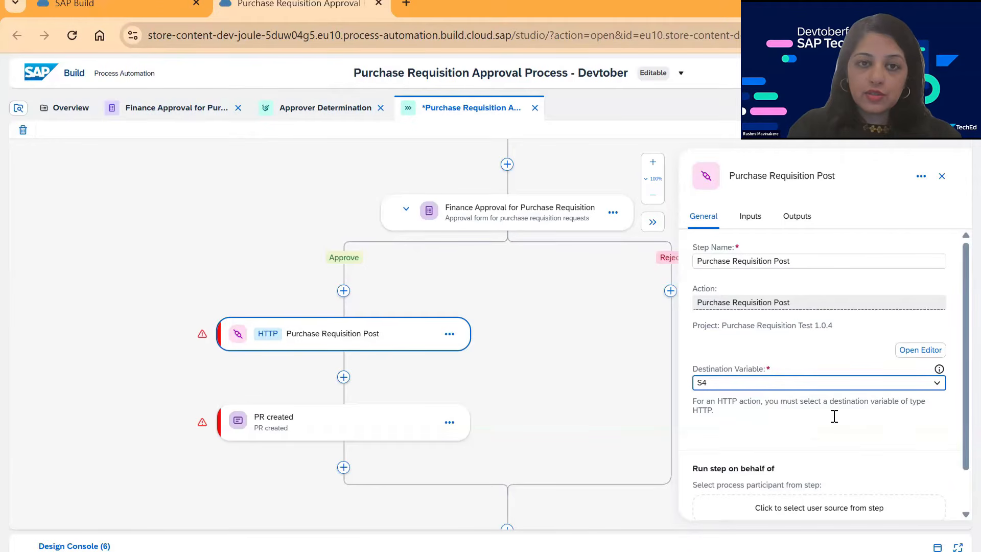
left_click(756, 220)
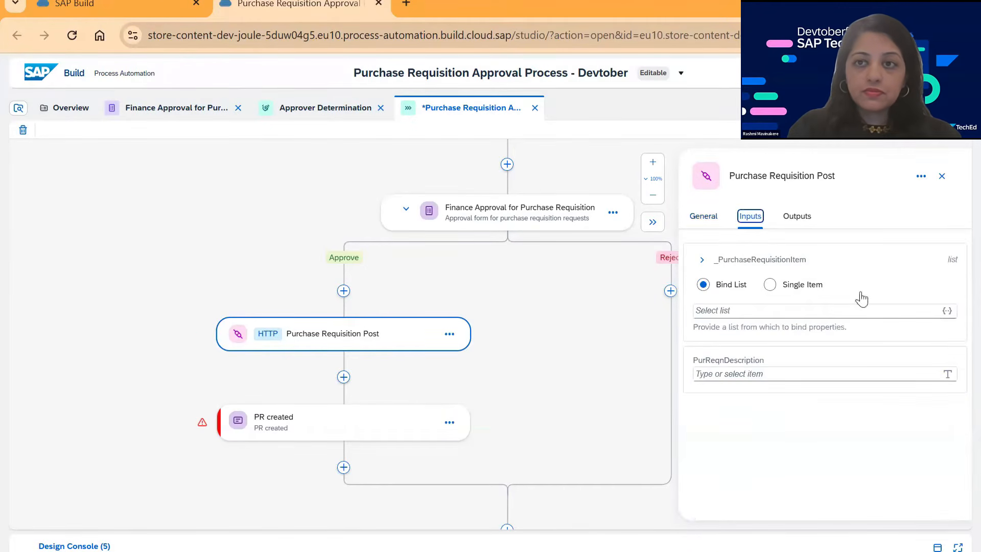
left_click(782, 290)
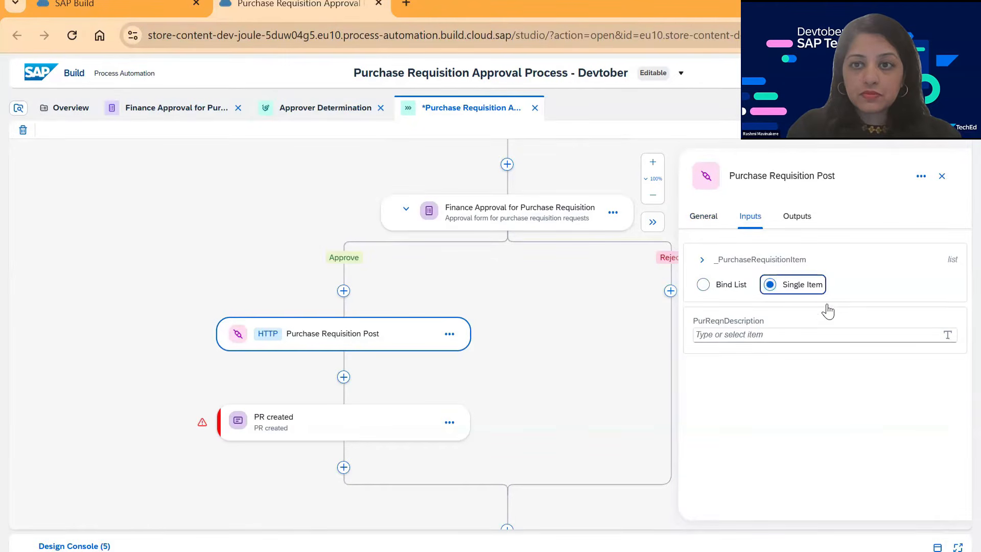
Step: Map the action's PurReqnDescription input to the Description process input
left_click(772, 339)
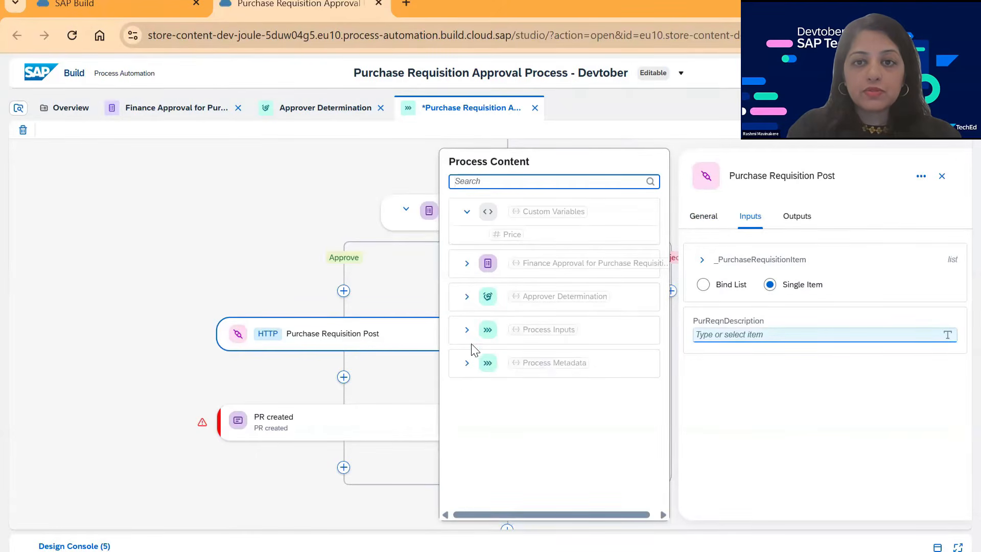
left_click(467, 330)
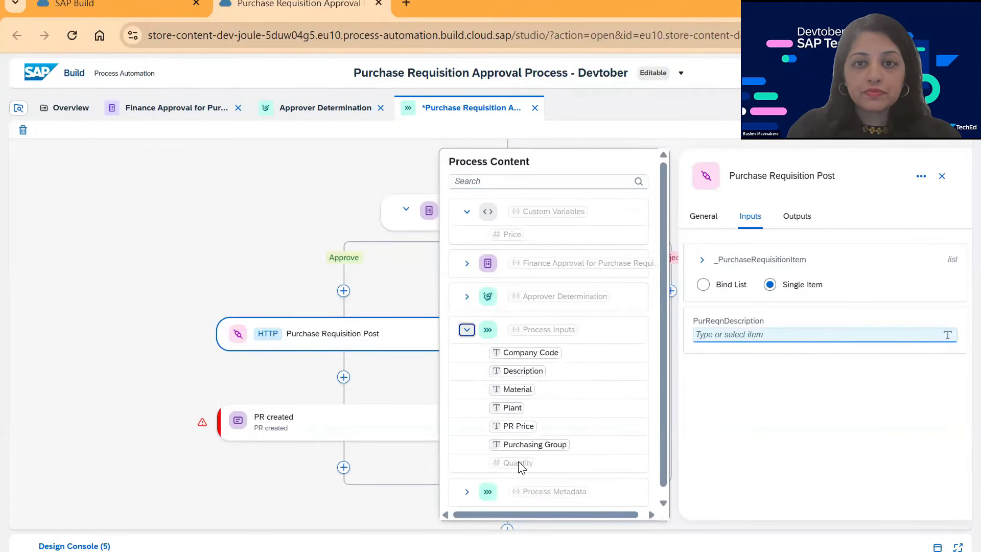
left_click(527, 372)
left_click(703, 286)
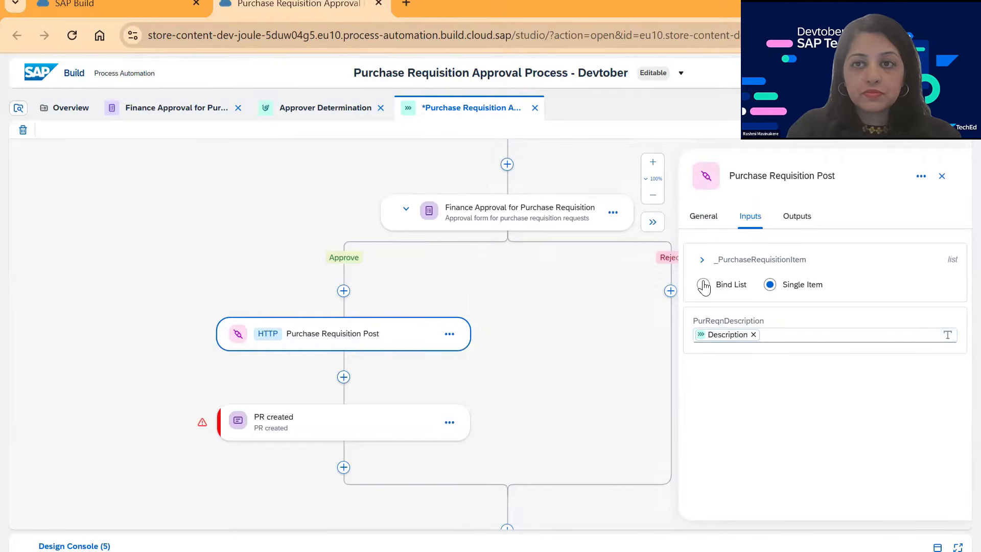
Step: Within _PurchaseRequisitionItem, map CompanyCode to the Company Code process input and Material to the Material process input
left_click(703, 261)
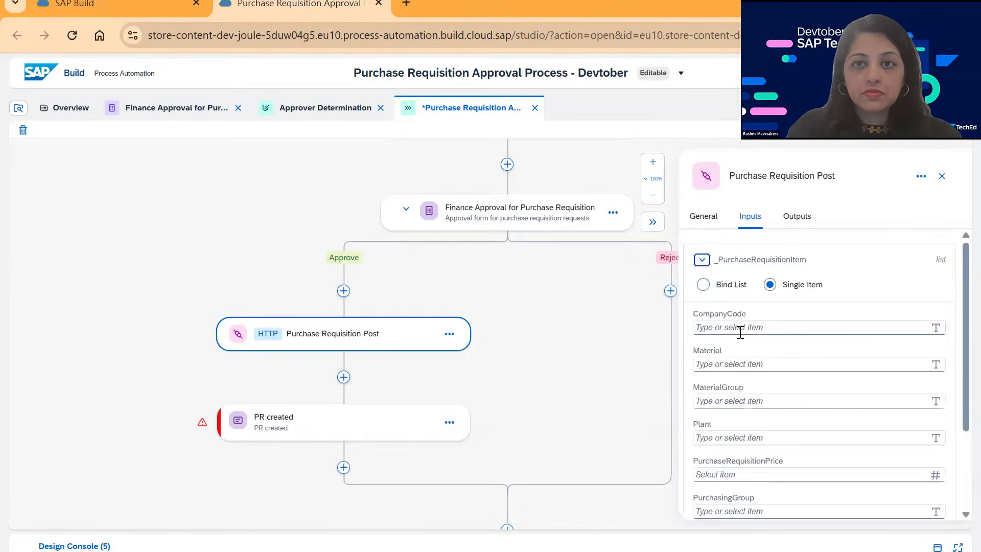
left_click(737, 328)
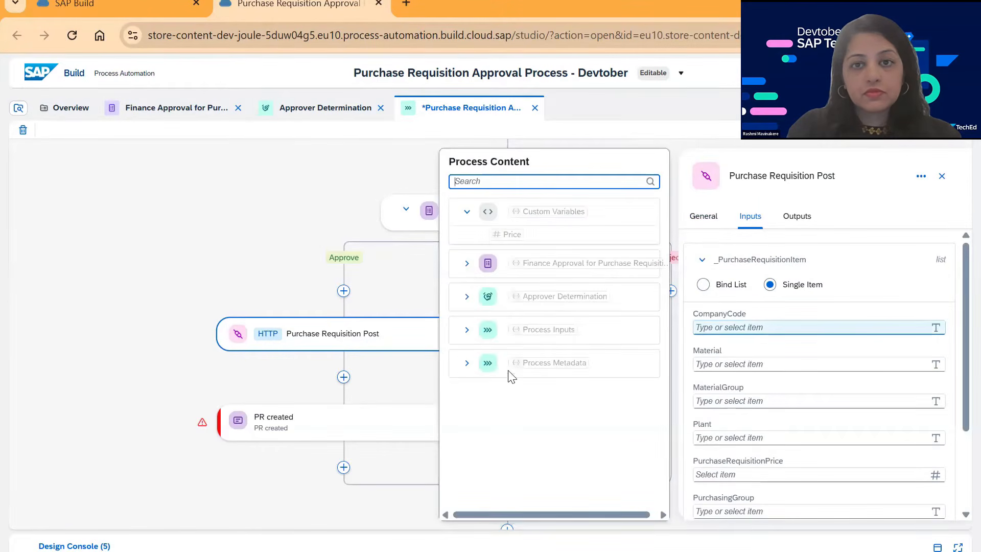
left_click(467, 330)
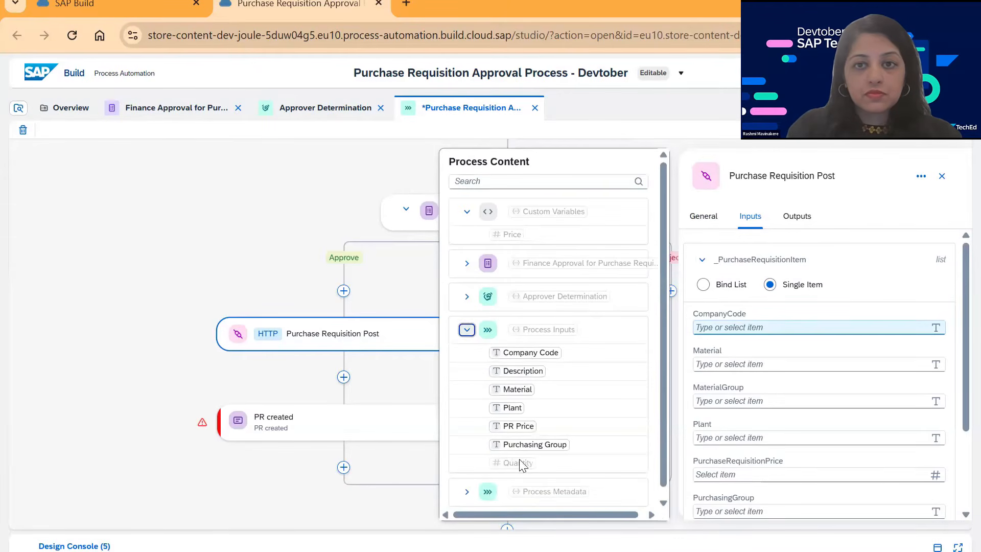
left_click(530, 353)
left_click(778, 364)
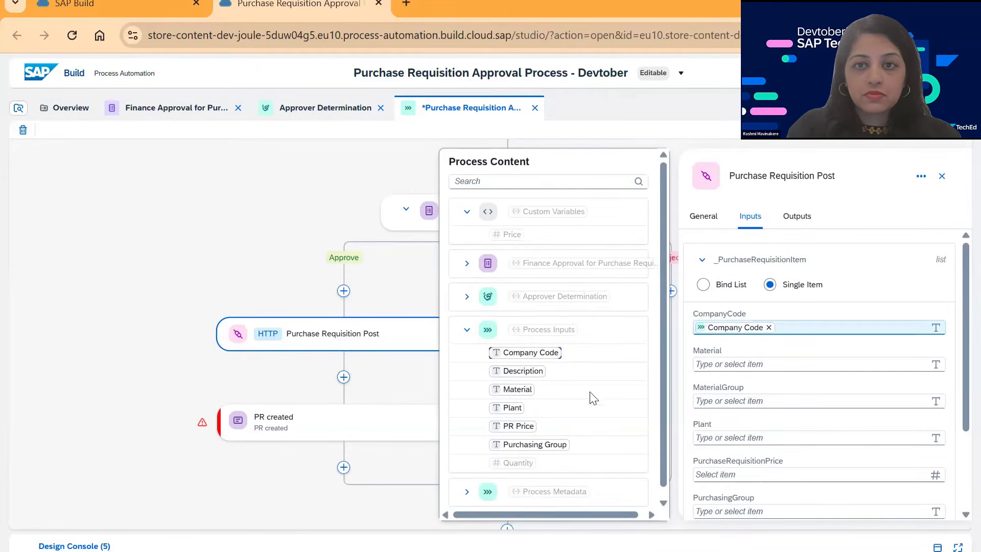
left_click(517, 389)
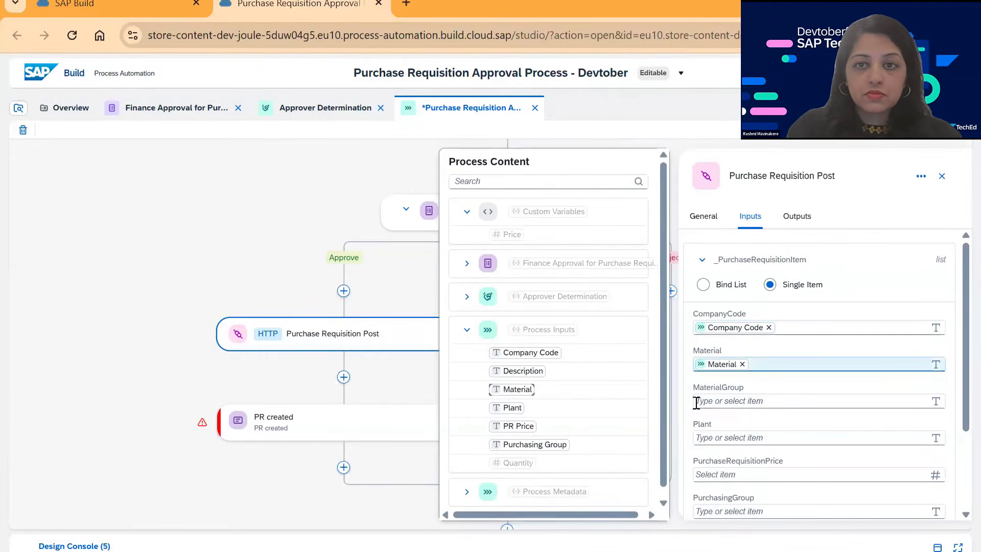
Step: Map the item's Plant to the Plant process input and PurchaseRequisitionPrice to the custom variable Price
left_click(741, 439)
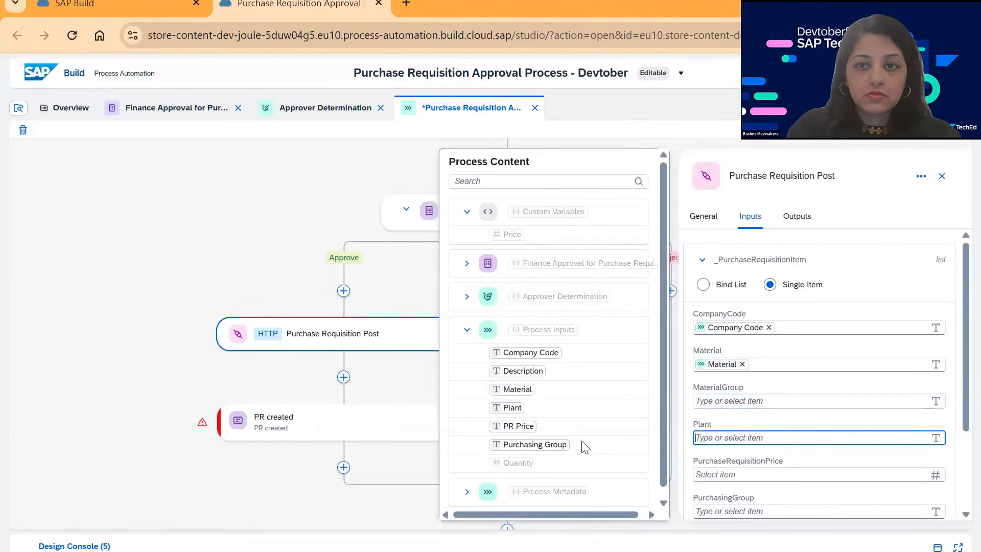
left_click(511, 407)
left_click(726, 474)
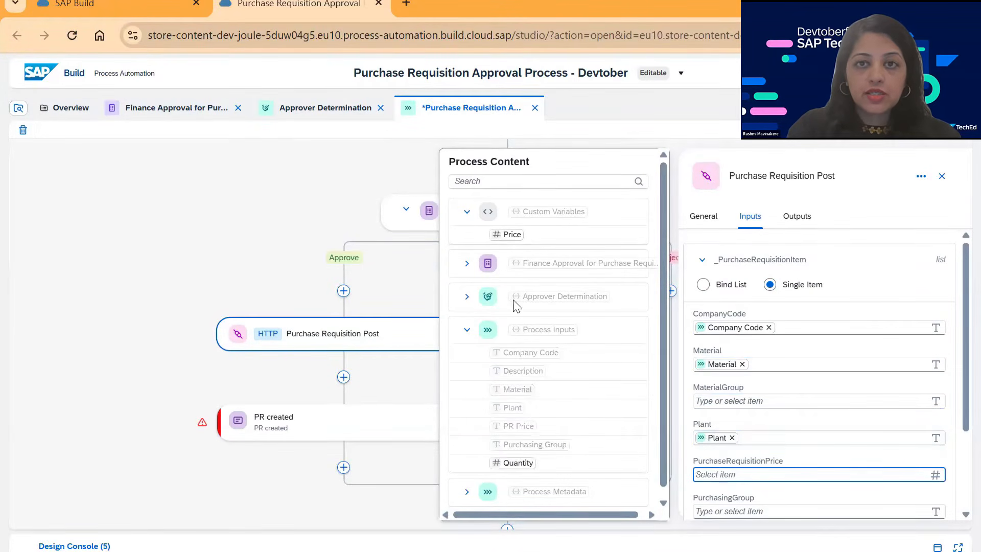
left_click(511, 234)
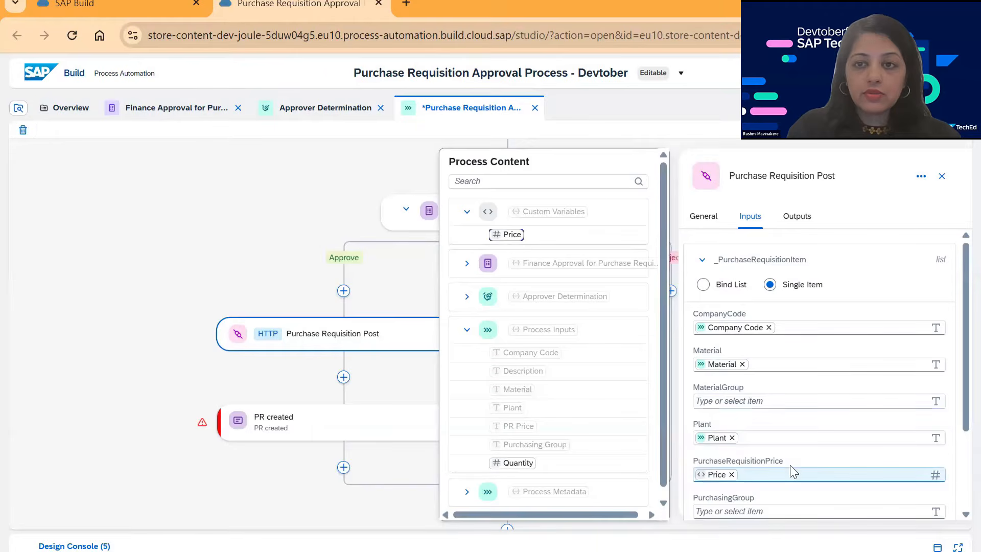
Step: Map PurchasingGroup to the Purchasing Group process input and RequestedQuantity to Quantity, and close the action's settings
scroll(790, 465, "down", 2)
left_click(745, 396)
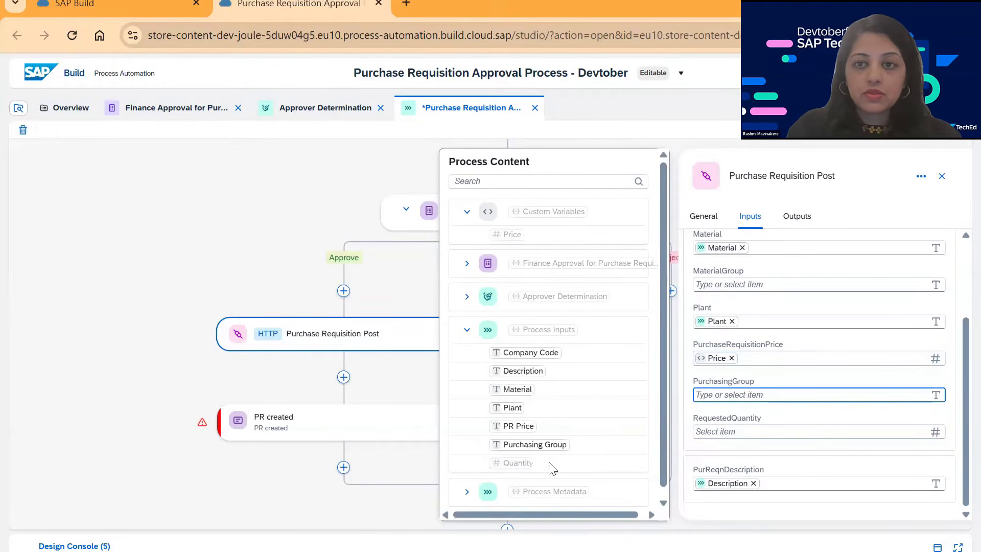
left_click(535, 444)
left_click(762, 432)
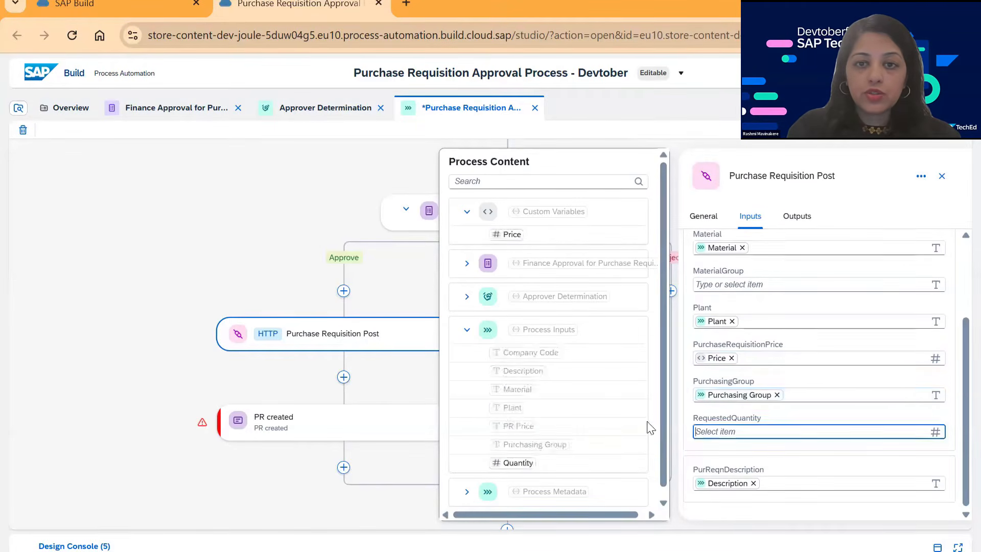
left_click(516, 463)
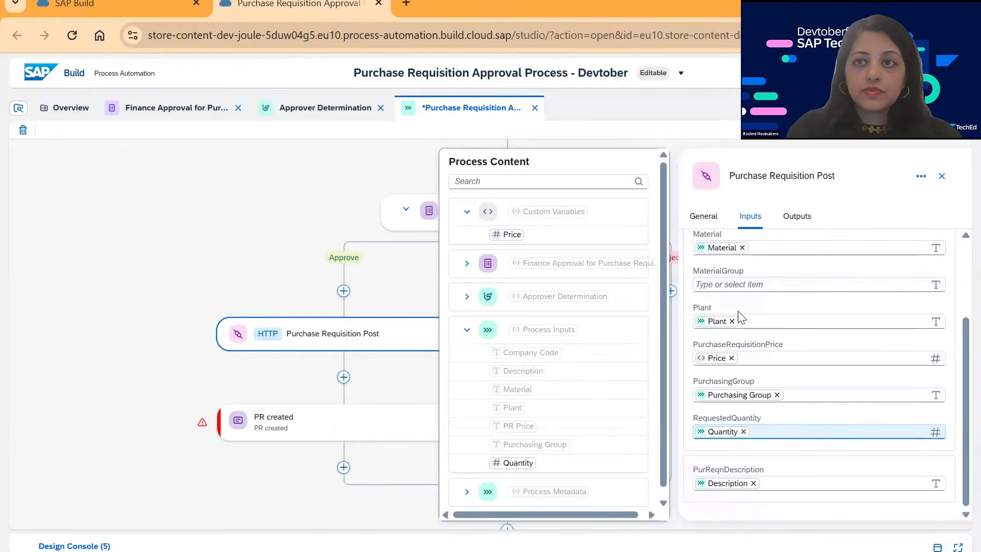
left_click(942, 176)
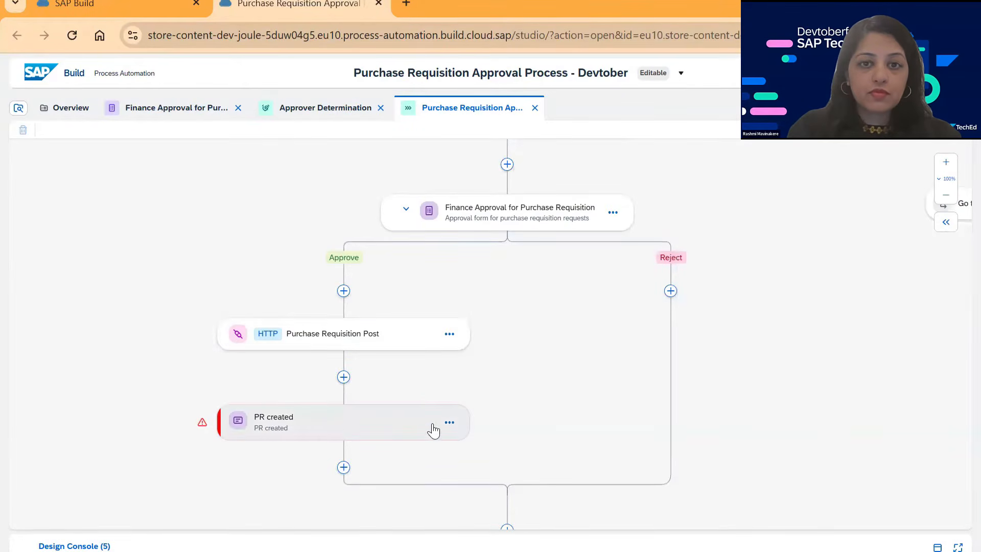
Step: Replace the PR created notification on the Approve branch with a mail step after Purchase Requisition Post
left_click(450, 422)
left_click(470, 449)
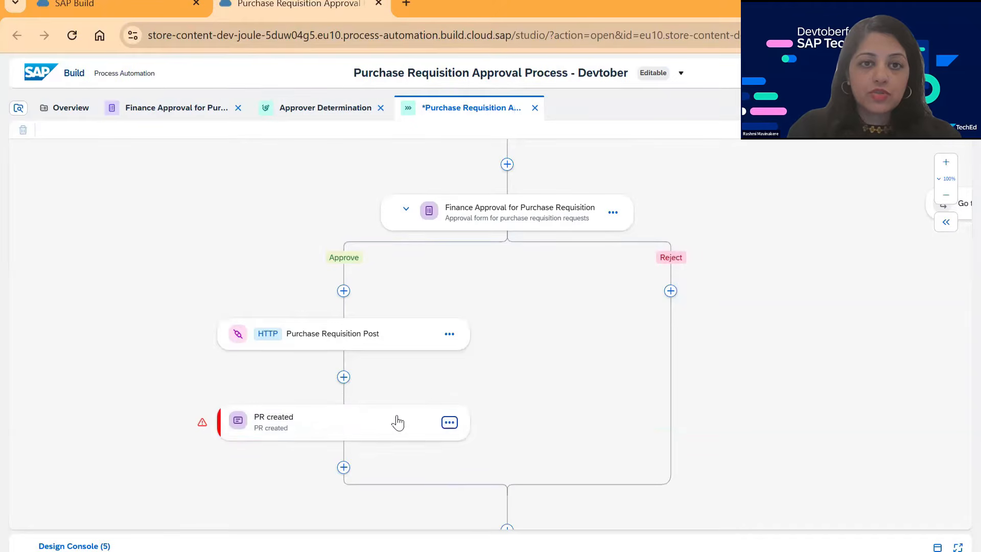
left_click(358, 364)
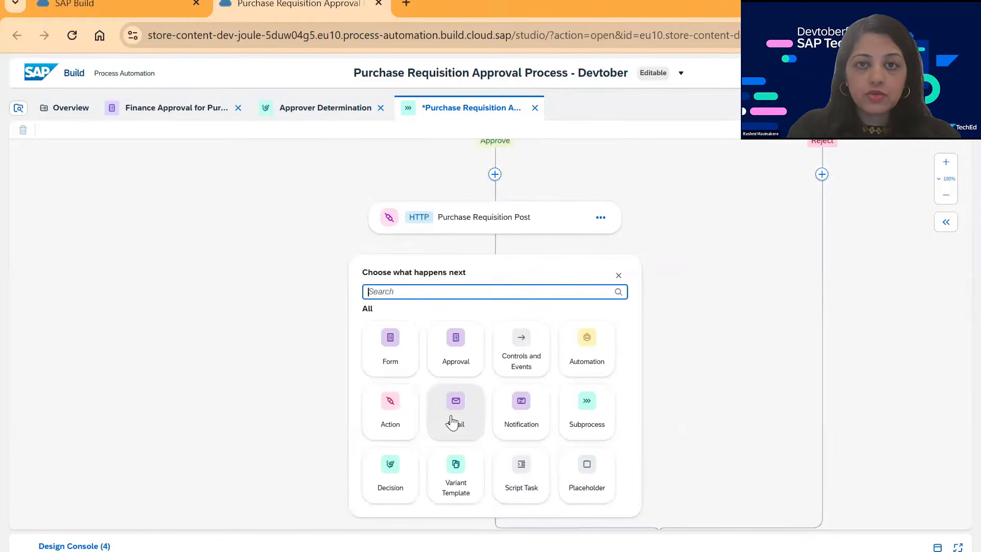
left_click(452, 422)
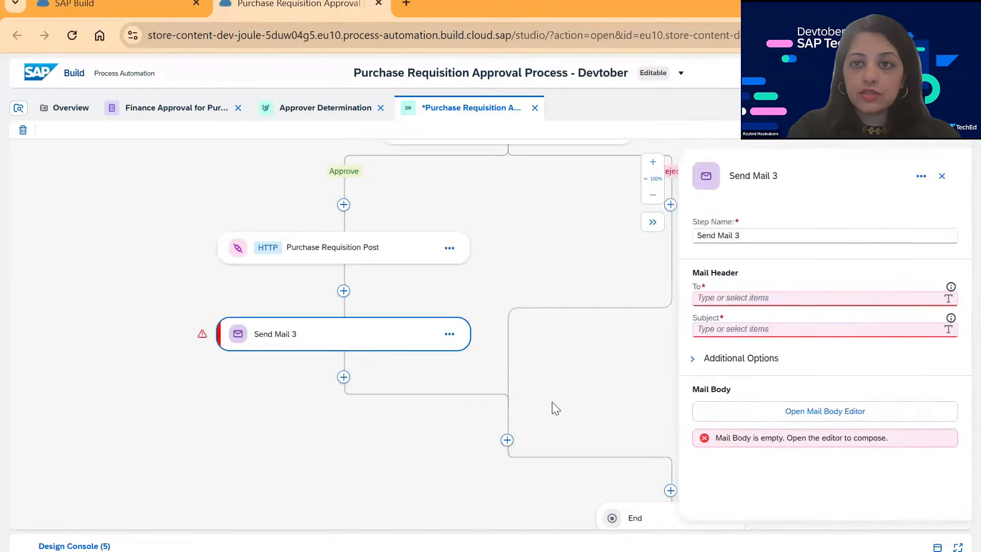
Step: Rename the new mail step as Purchase Requisition Created
left_click(794, 292)
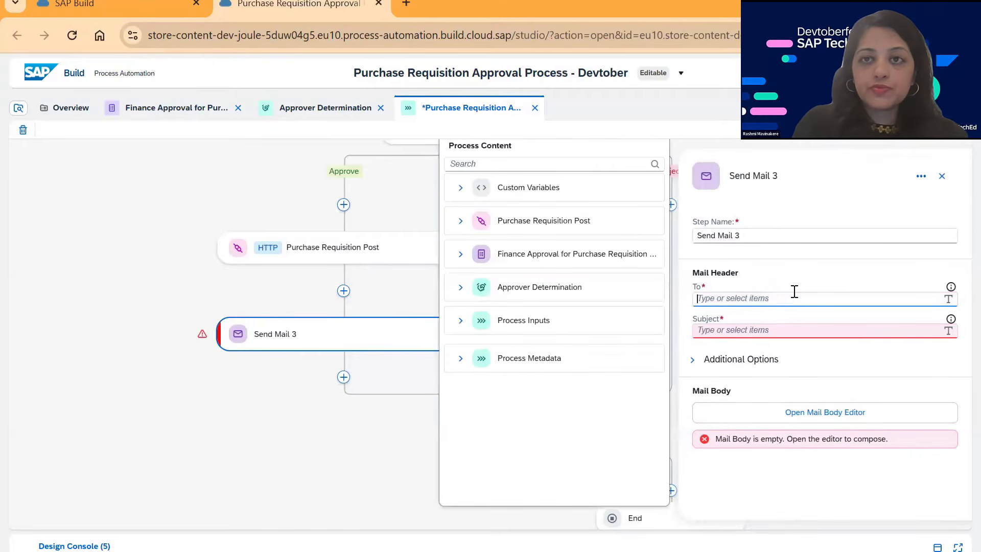
triple_click(751, 235)
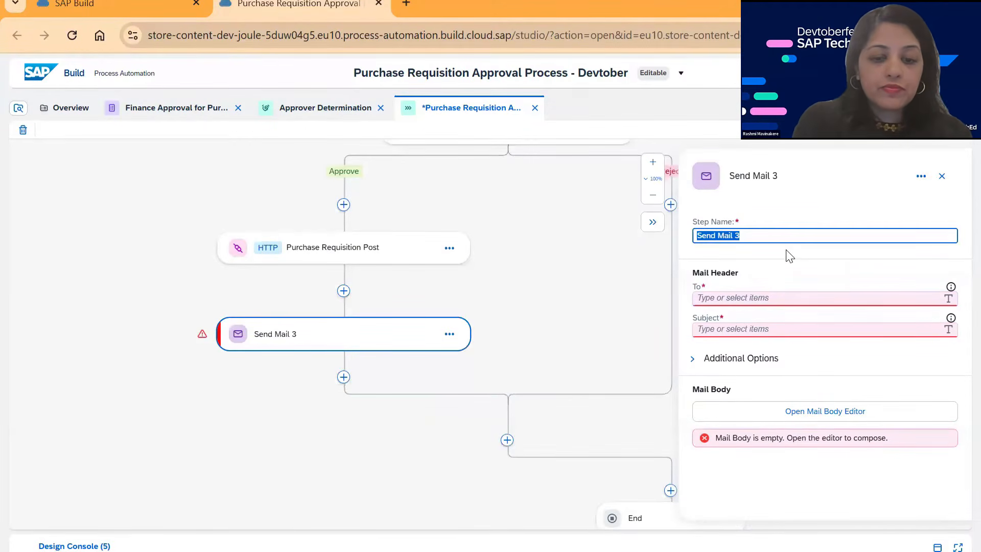
type("Purchase R")
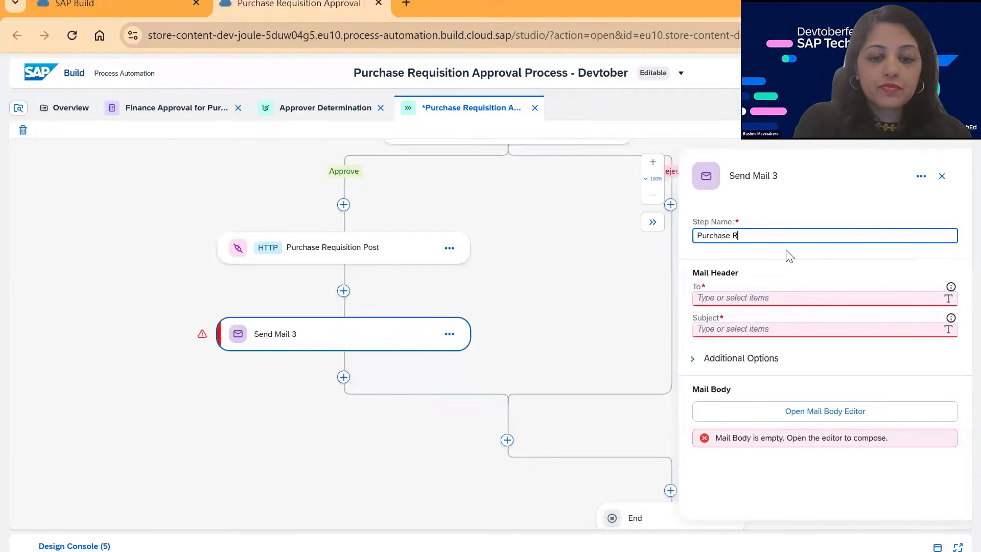
type("equisit")
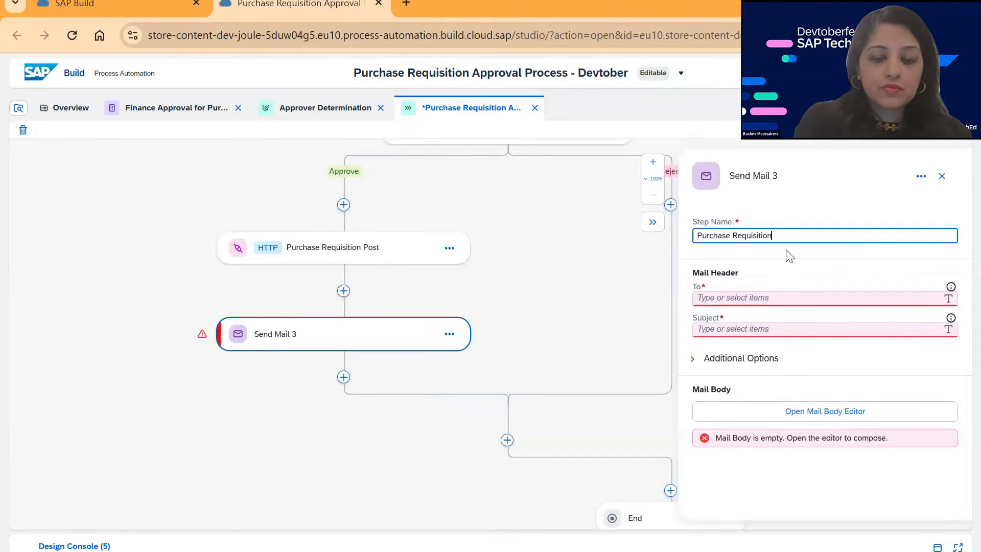
type("ion Created")
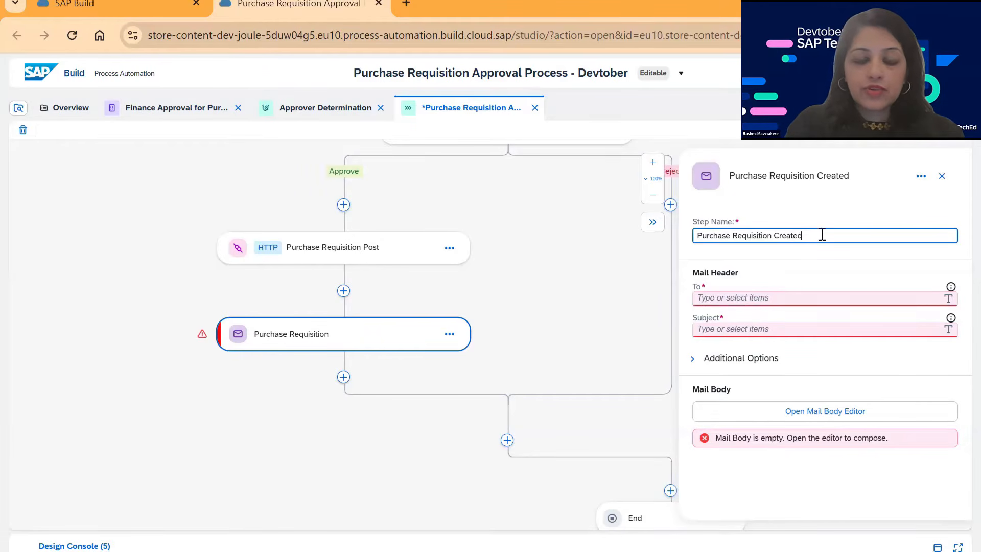
Step: Set the mail's recipient to Started By from the process metadata and reuse the step name Purchase Requisition Created as its subject
left_click_drag(821, 235, 691, 237)
key("ctrl+c")
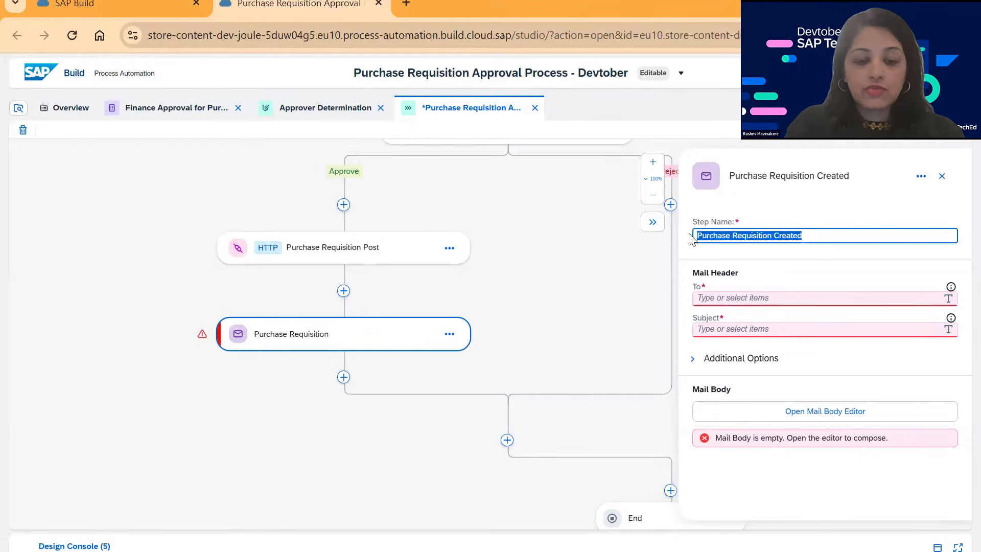
left_click(788, 303)
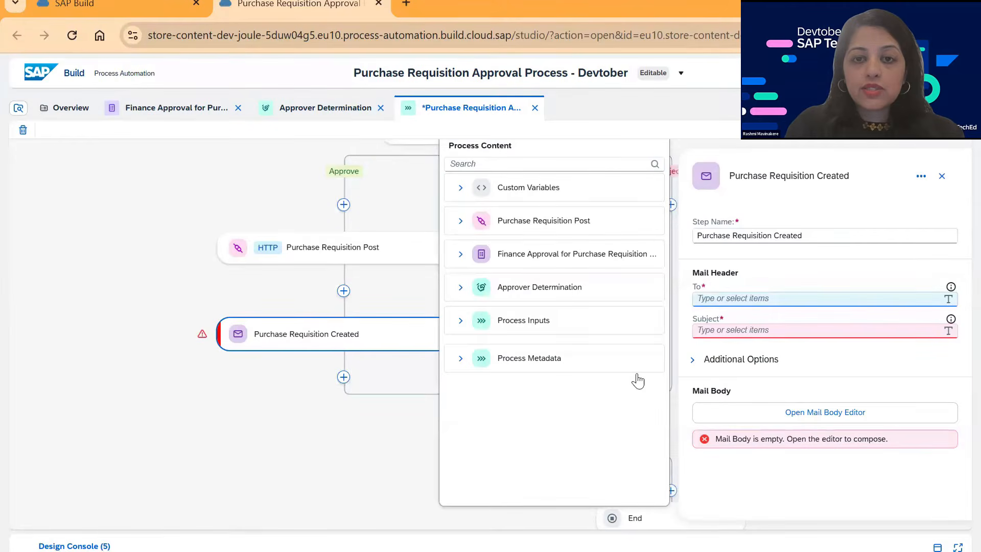
left_click(460, 359)
left_click(514, 380)
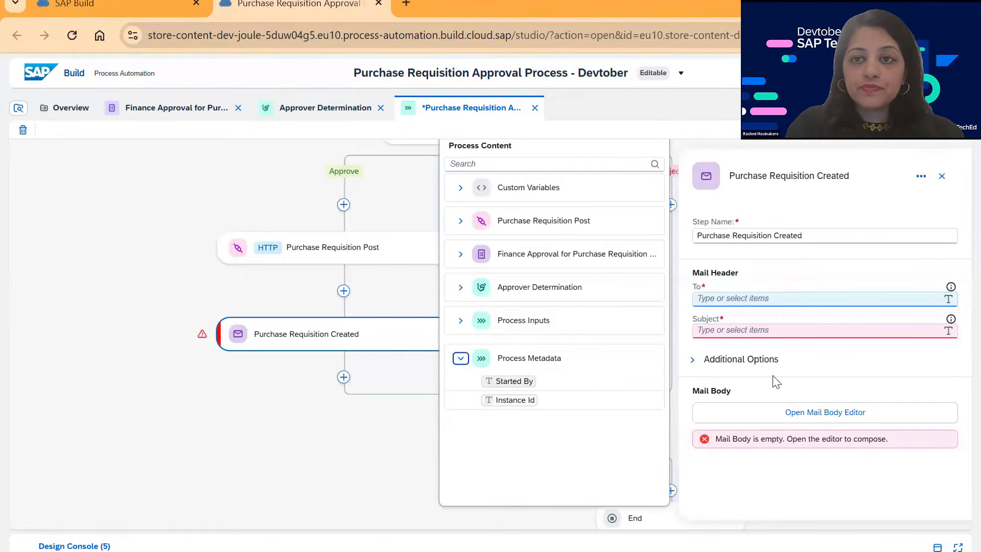
left_click(758, 330)
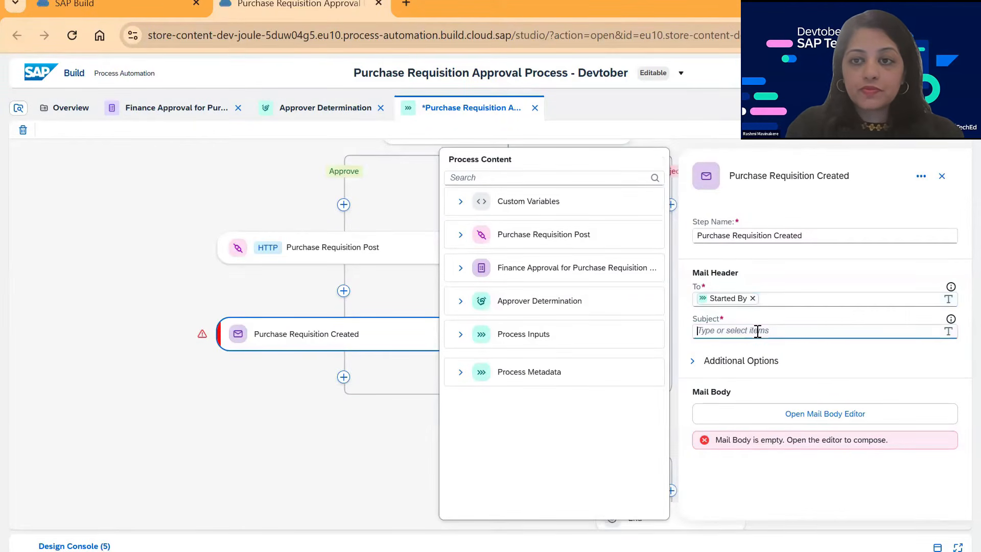
key("ctrl+v")
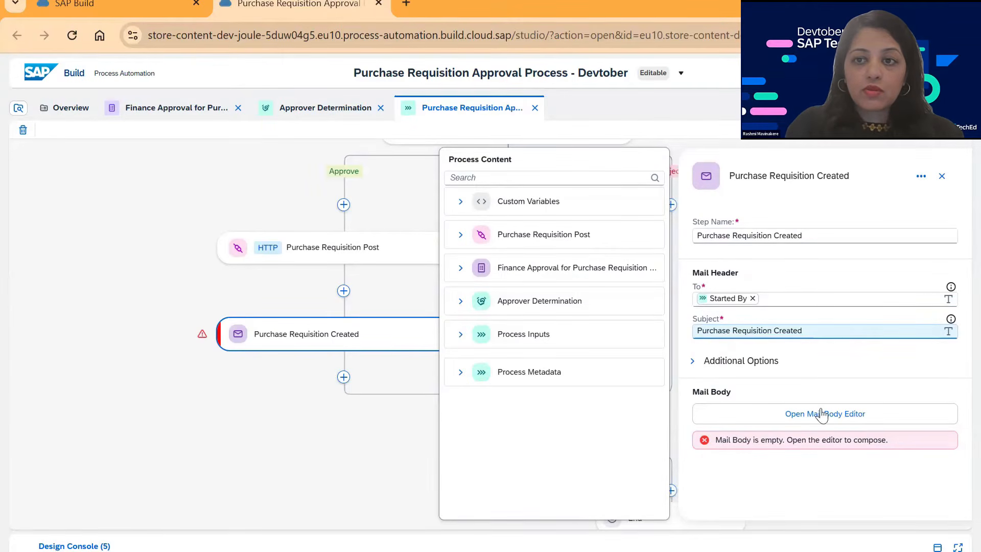
Step: Start the mail body with "Dear Requester," followed by the line "PR is created and the PR number is:"
left_click(796, 418)
left_click(799, 418)
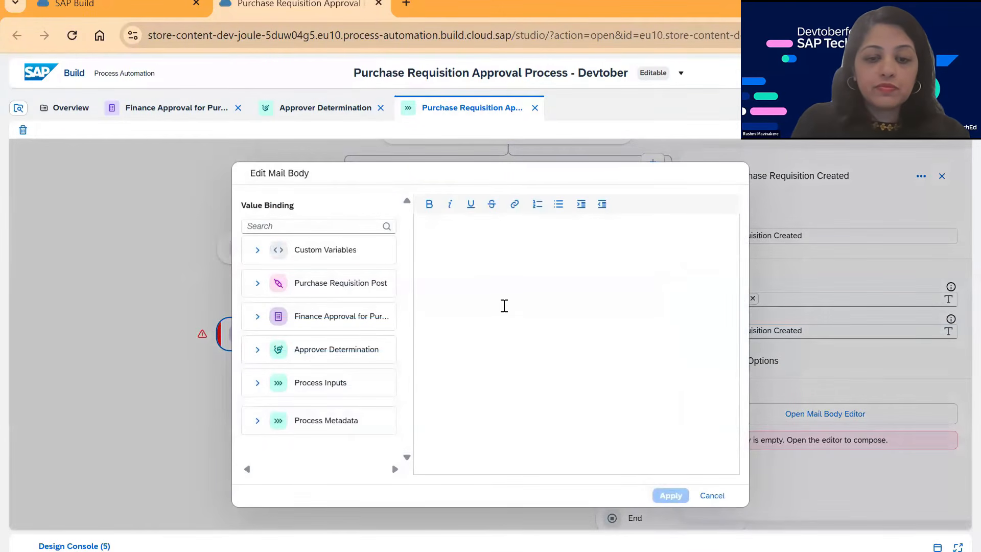
type("Dear ")
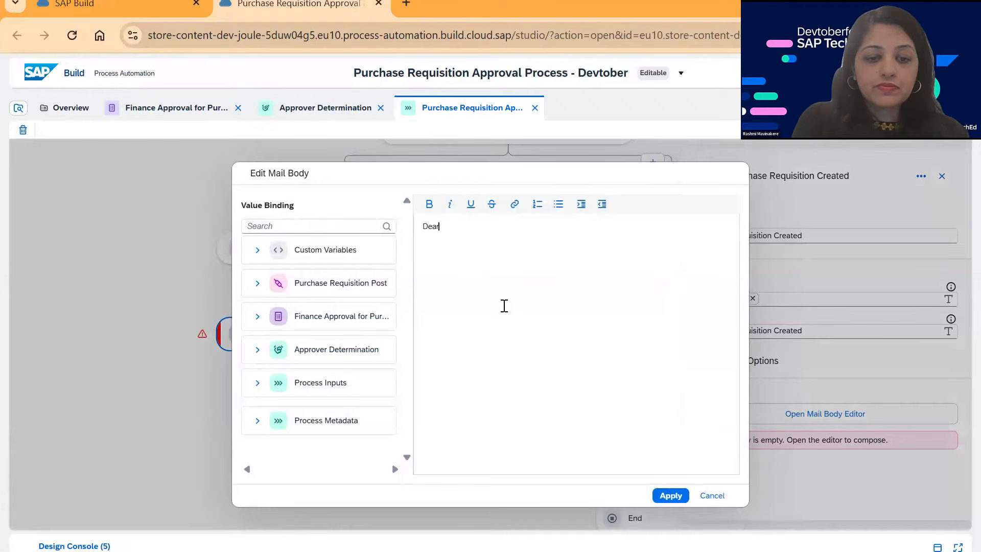
type("Request")
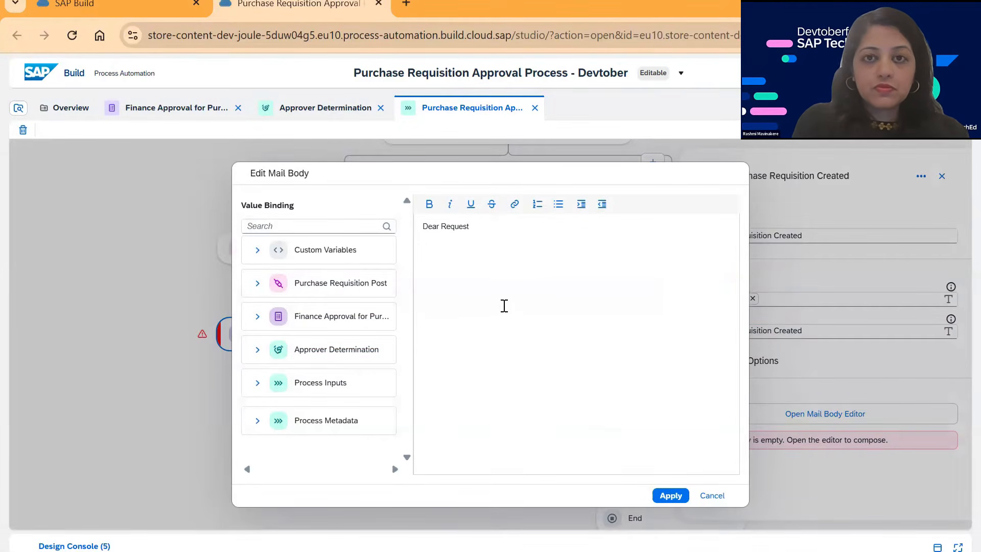
type("er")
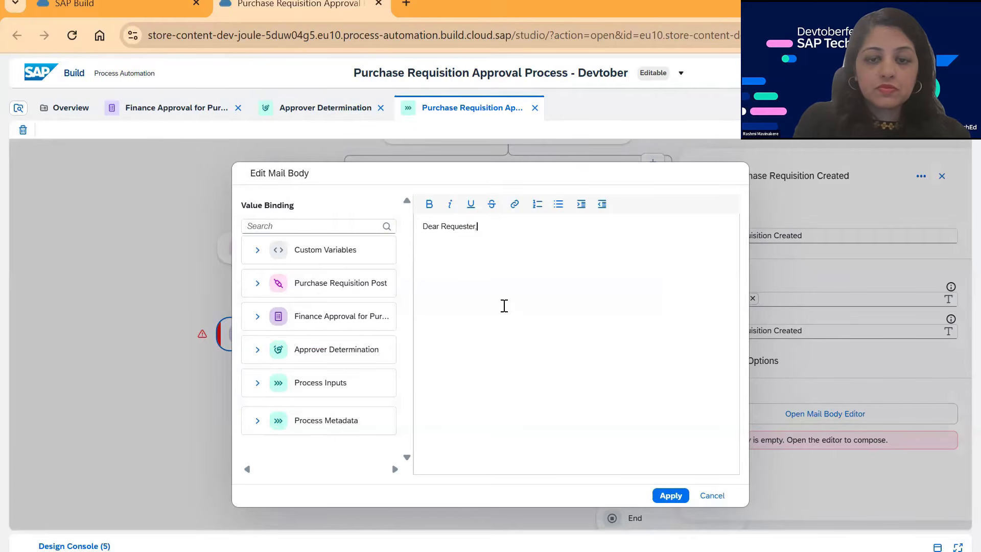
type(",")
key("Return")
key("Return")
type("PT")
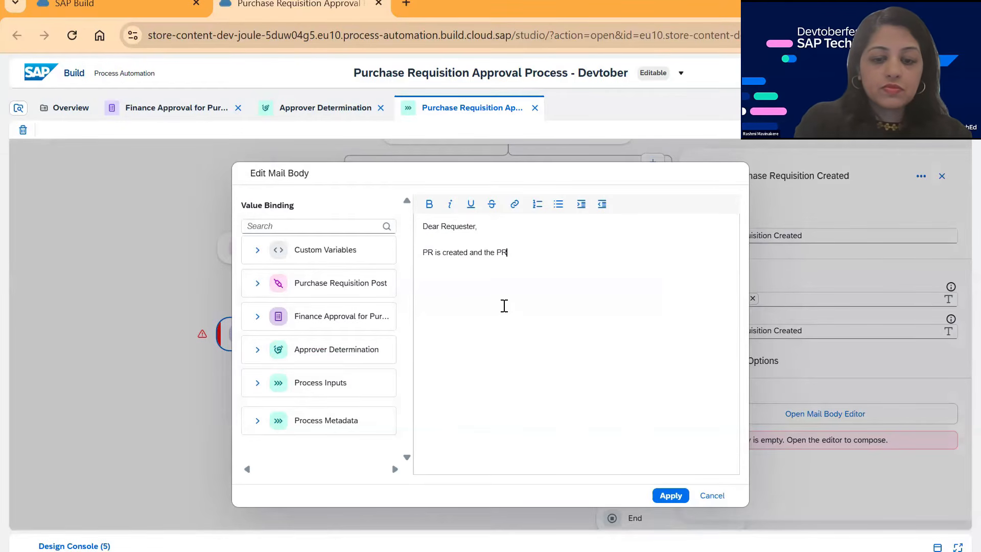
type("is:")
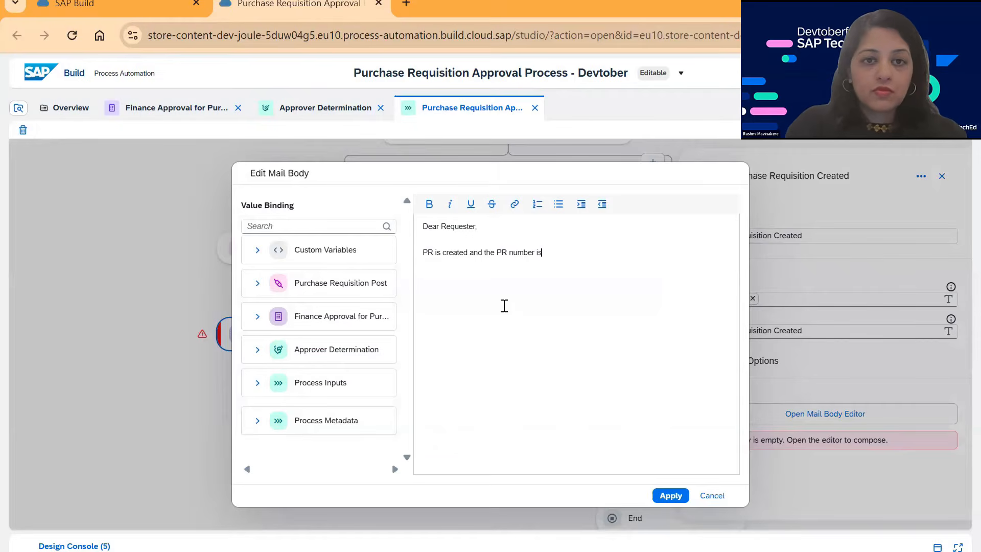
Step: Insert the PurchaseRequisition value from the Purchase Requisition Post result after the PR number text
left_click(257, 283)
left_click(266, 307)
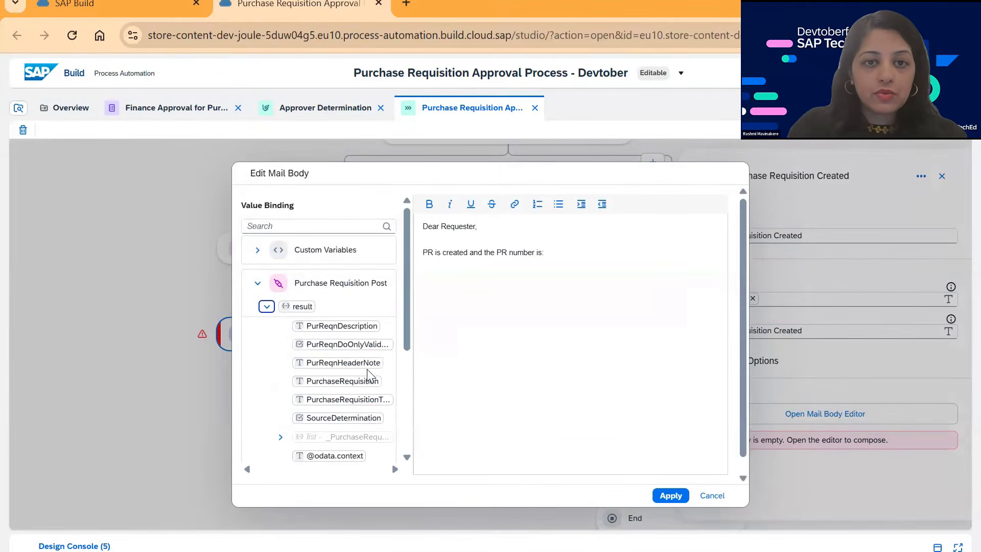
left_click(340, 381)
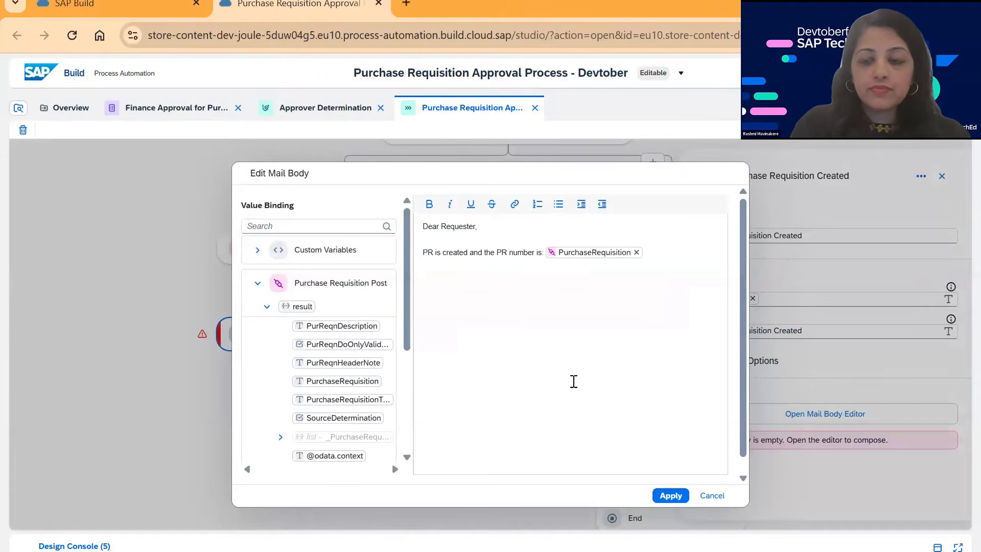
Step: Close the mail body with "Regards," and "PR Admin Team" on separate lines, and apply it
key("Return")
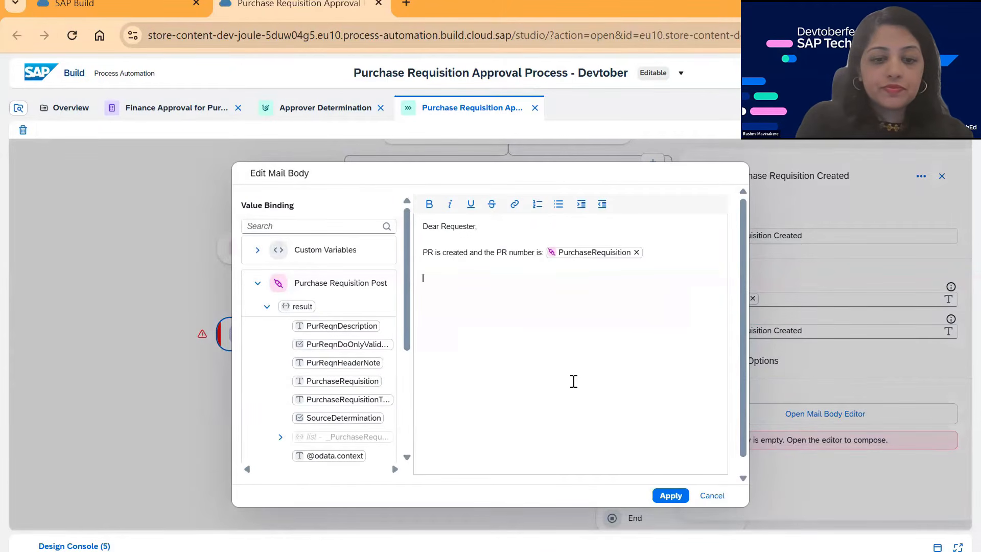
type("Regards")
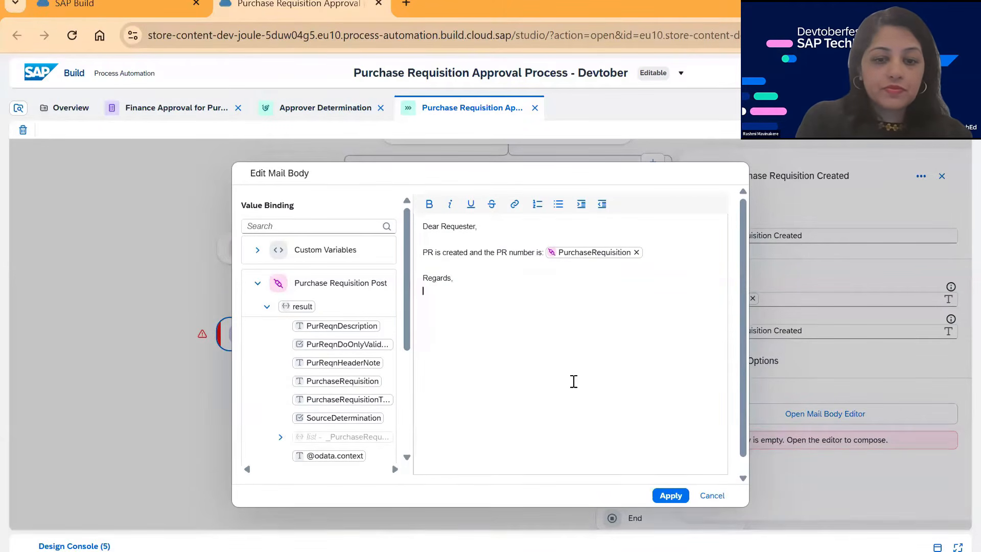
type(",")
key("Return")
type("PR Ad")
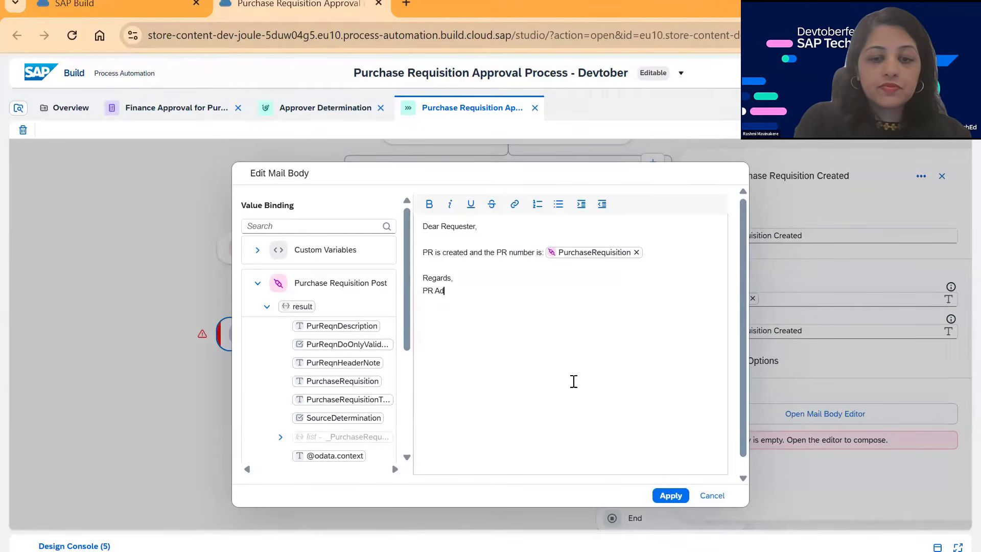
type("min Team")
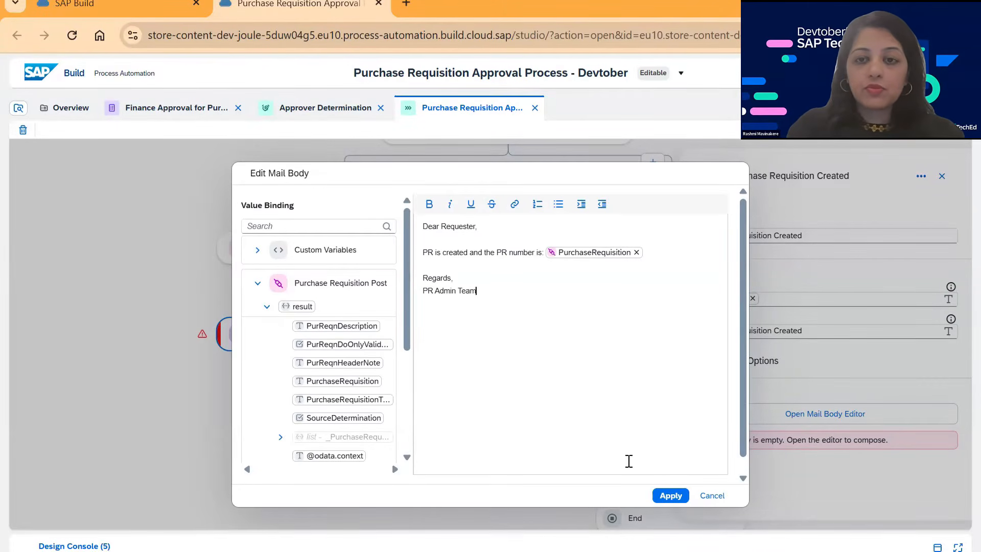
left_click(671, 496)
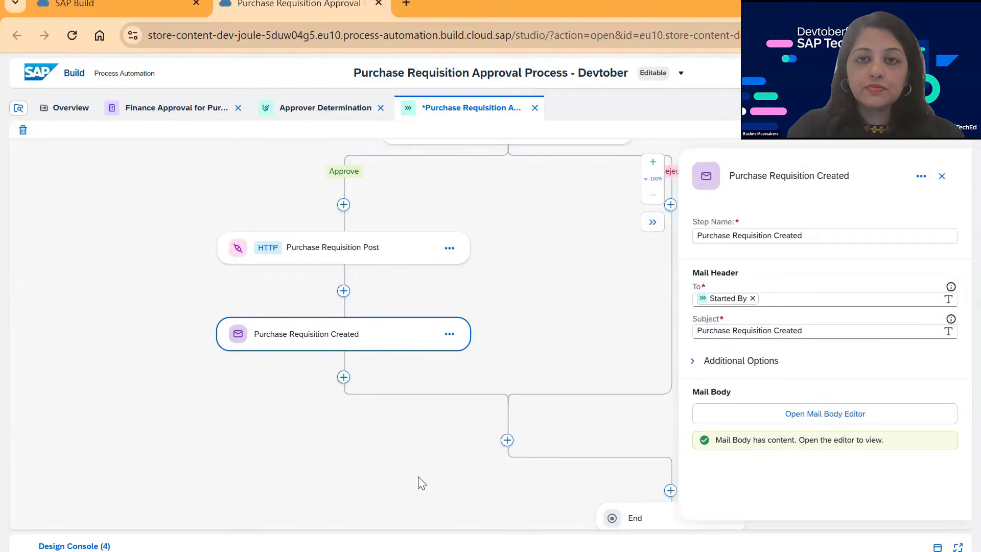
Step: Add an email step on the Reject branch of Finance Approval for Purchase Requisition
left_click_drag(418, 476, 104, 449)
left_click_drag(383, 331, 436, 383)
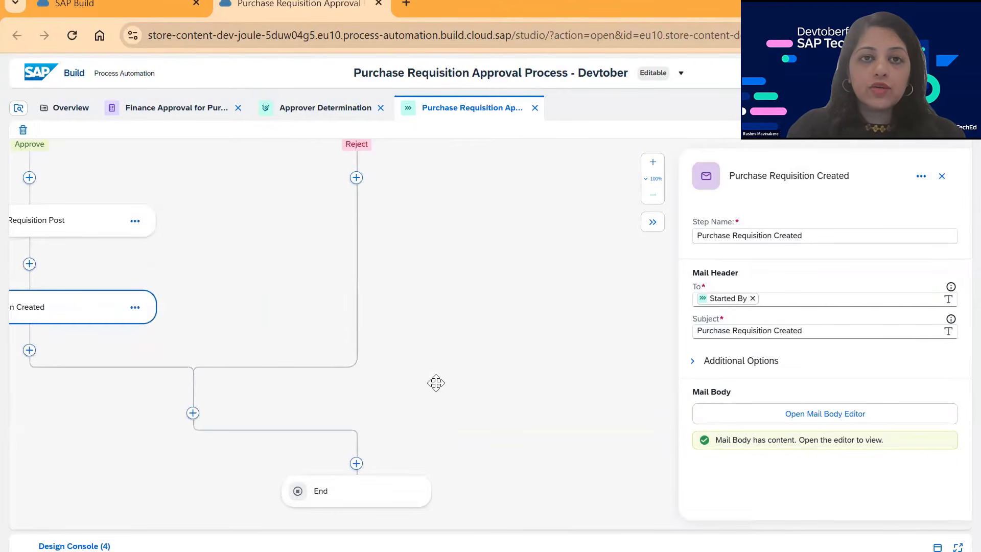
scroll(358, 332, "up", 2)
left_click(336, 262)
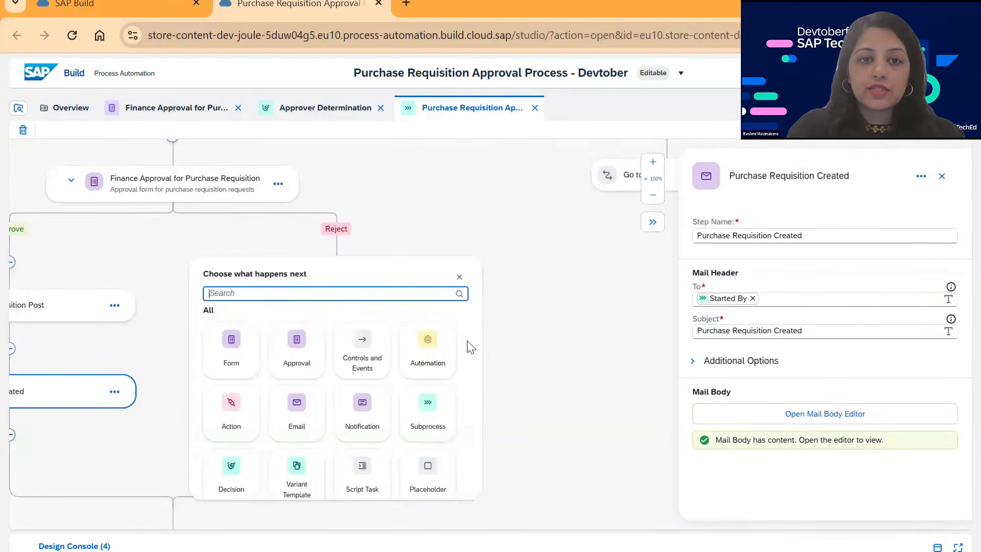
left_click(296, 415)
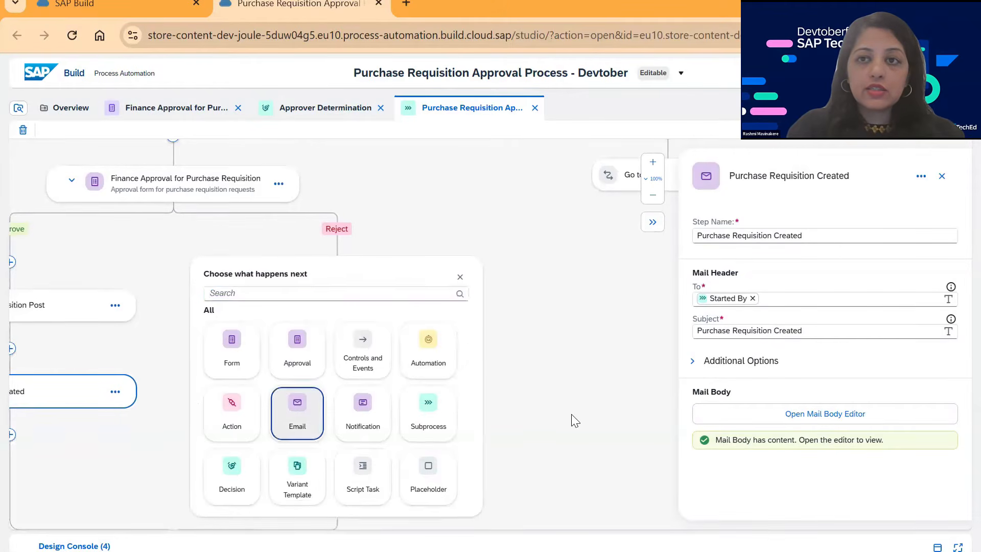
Step: Rename the Reject branch's mail step as Purchase Requisition Rejected
left_click(795, 238)
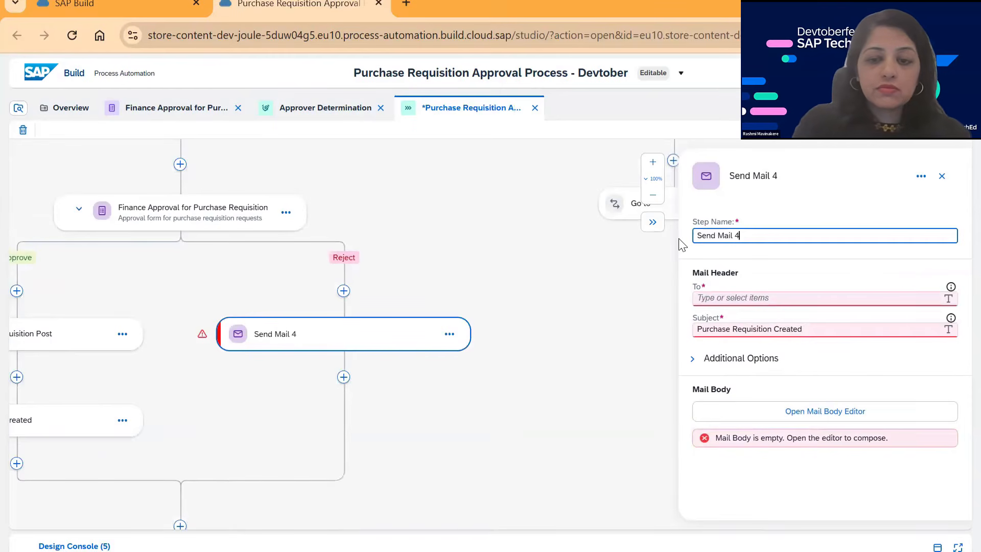
key("ctrl+a")
type("Pur")
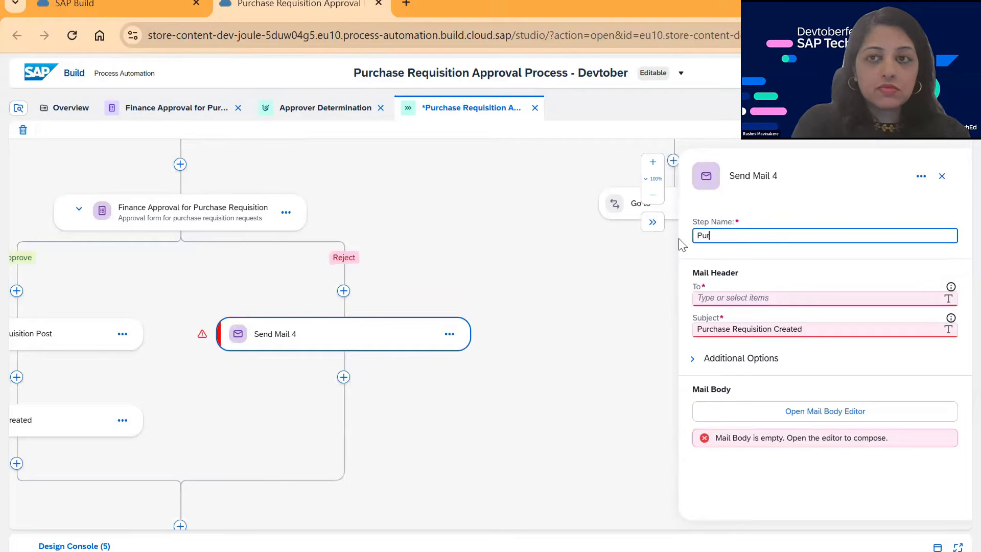
type("chase Req")
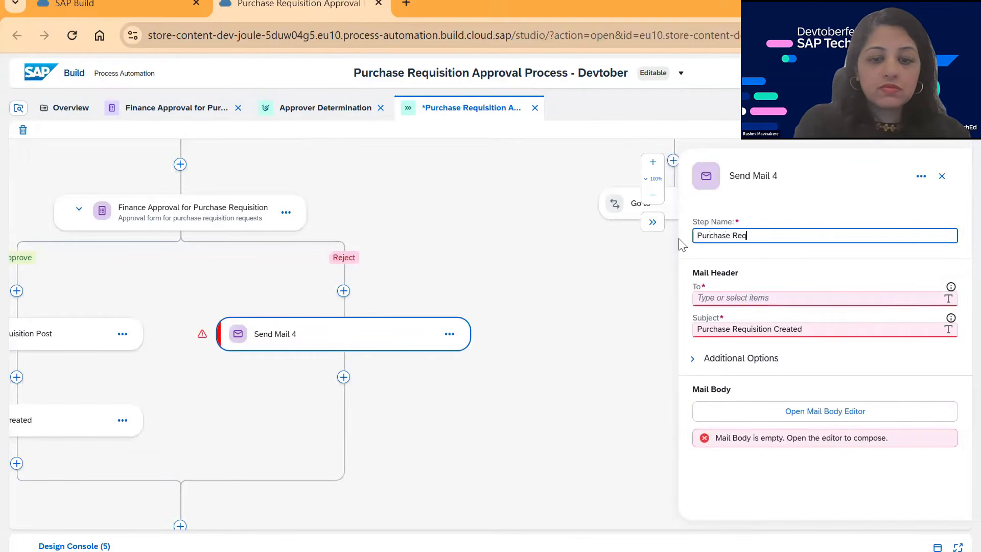
type("uisitio")
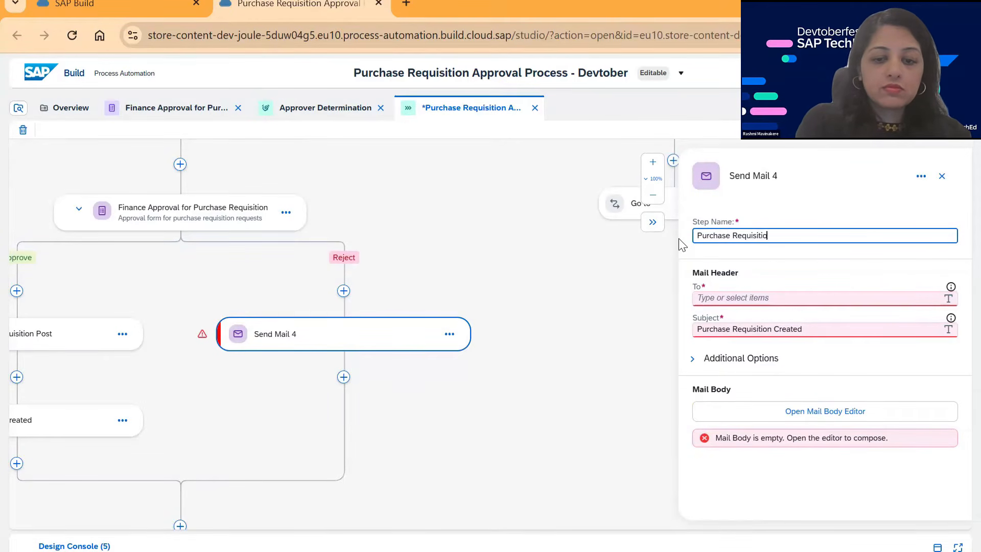
type("n Rejected")
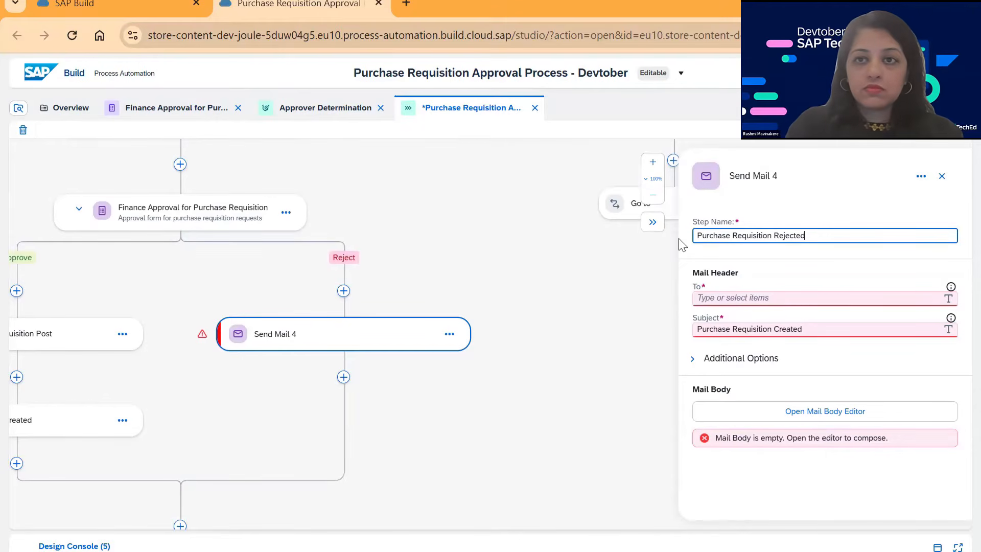
key("Return")
left_click_drag(824, 235, 663, 240)
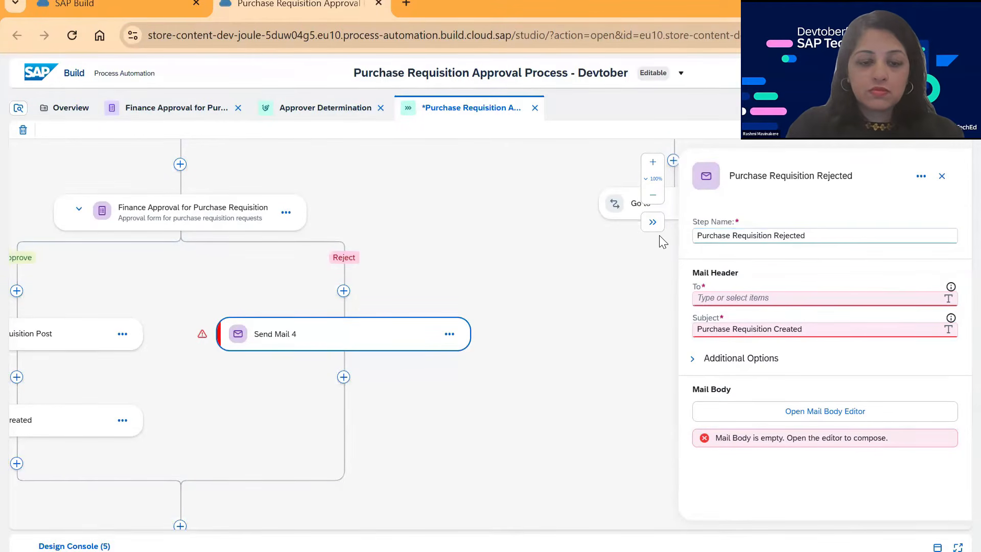
Step: Set the rejection mail's subject to Purchase Requisition Rejected and its recipient to Started By from the process metadata
left_click(791, 328)
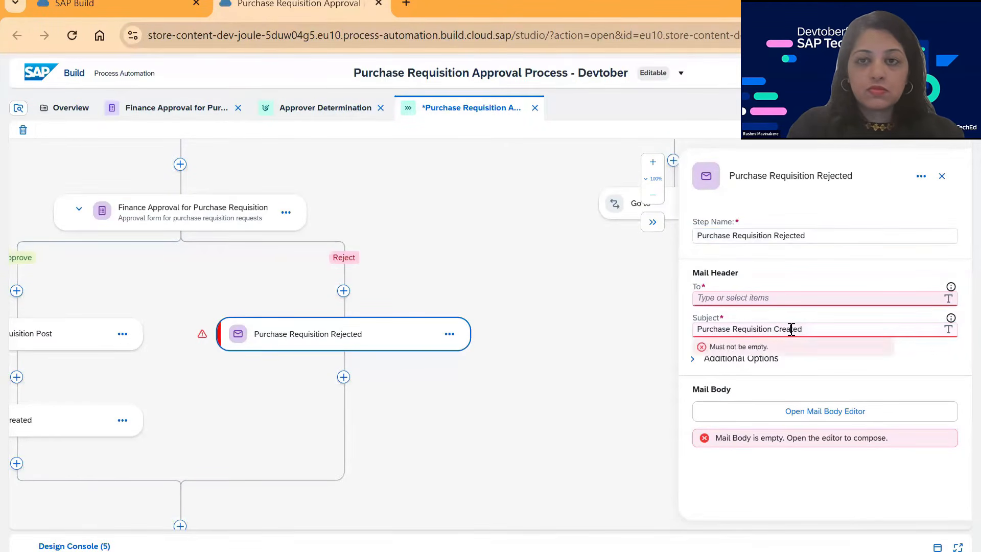
double_click(791, 329)
type("Rejected")
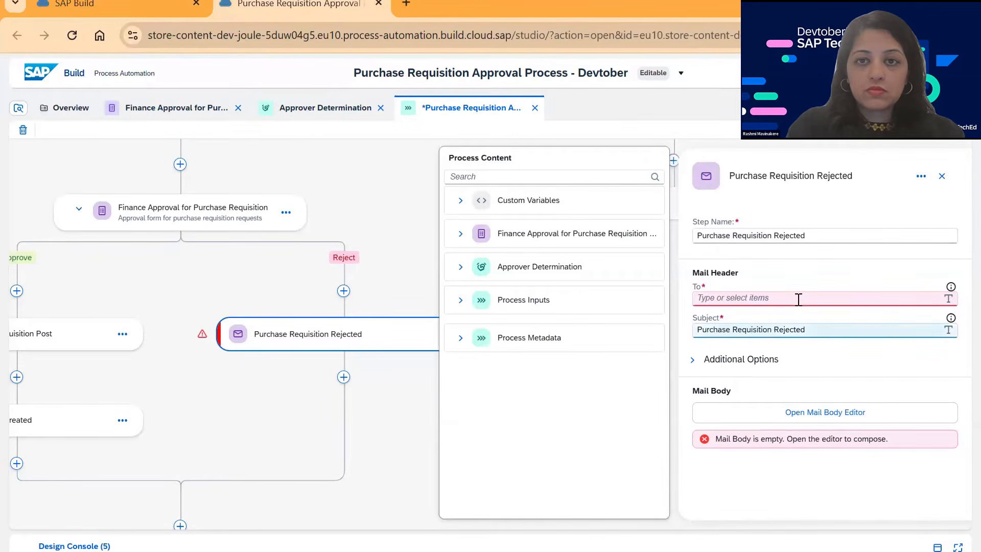
left_click(797, 298)
left_click(460, 325)
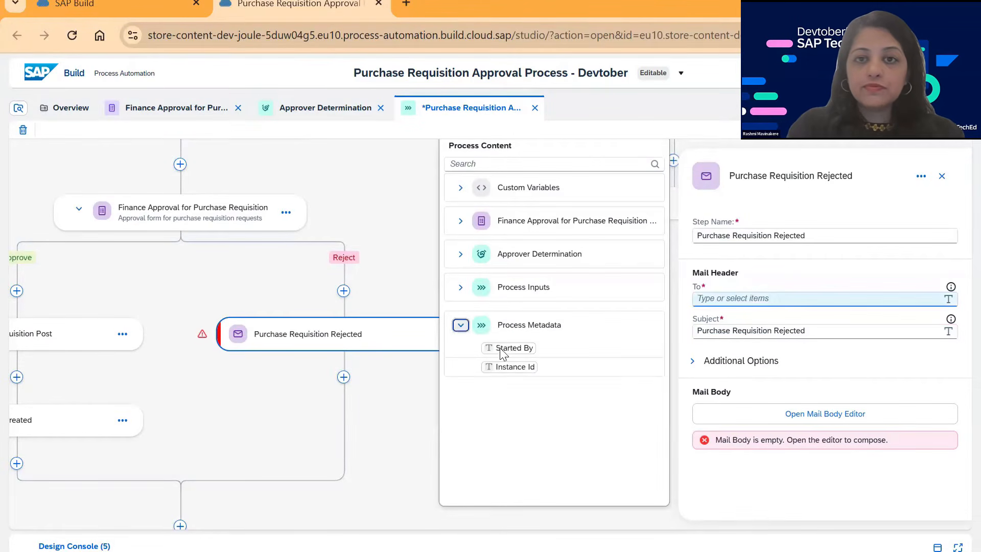
left_click(511, 348)
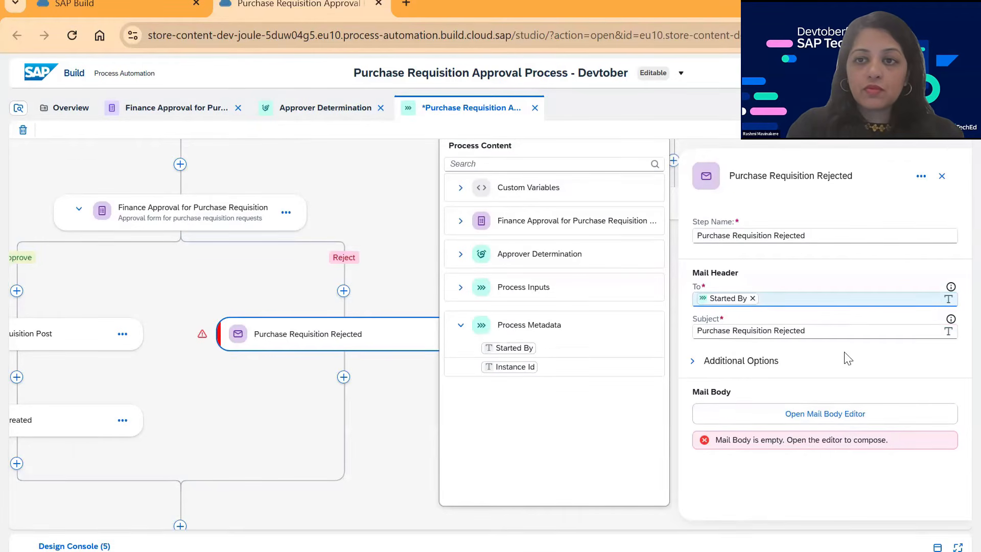
Step: Write the rejection mail body with the greeting "Hello," and the line "Purchase Requisition has been rejected. Kindly rework on it."
left_click(808, 418)
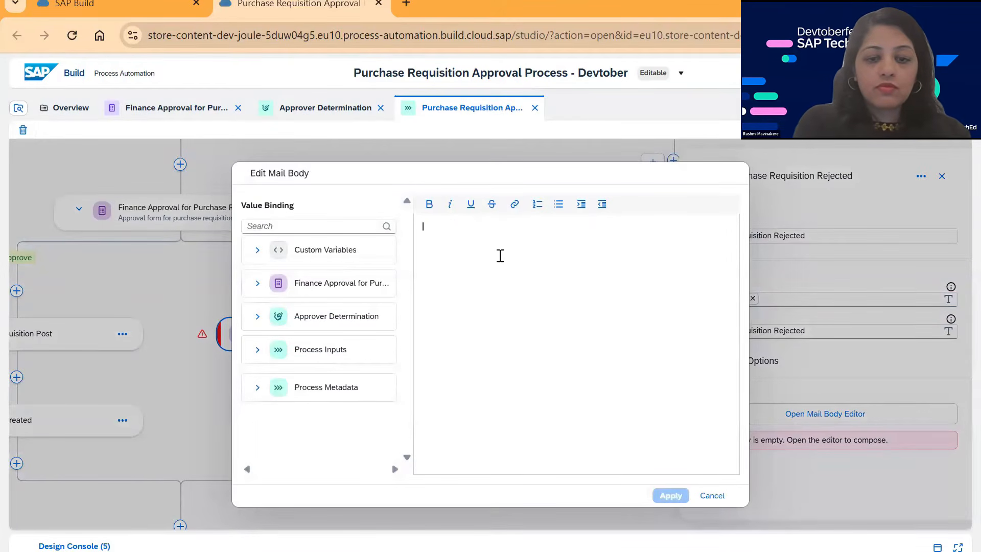
type("Hello,")
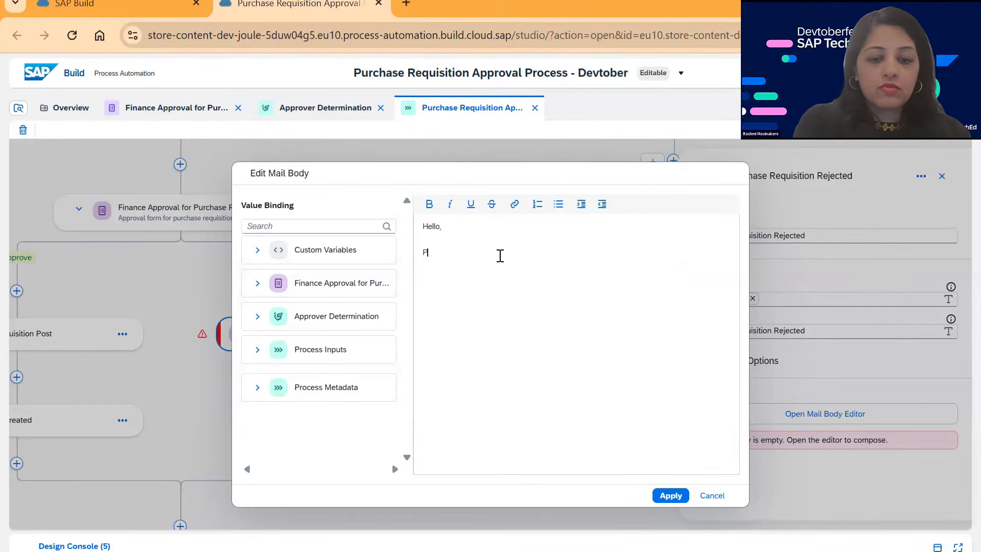
type("Purchase Re")
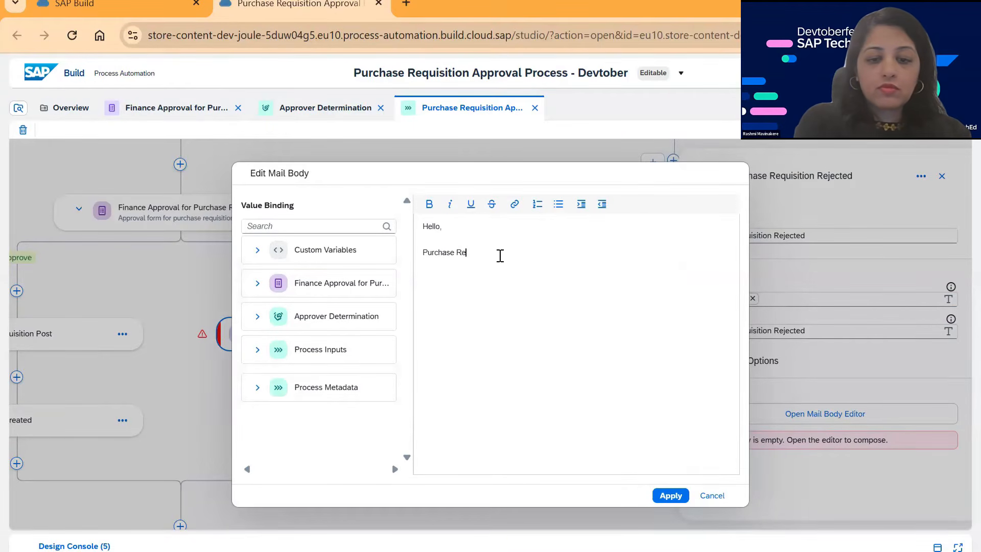
type("qu")
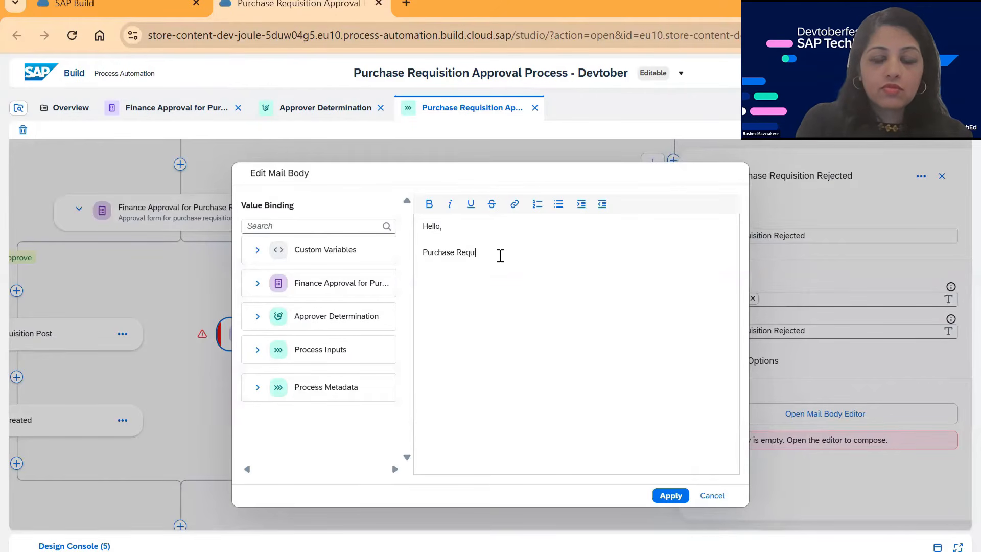
type("uistion")
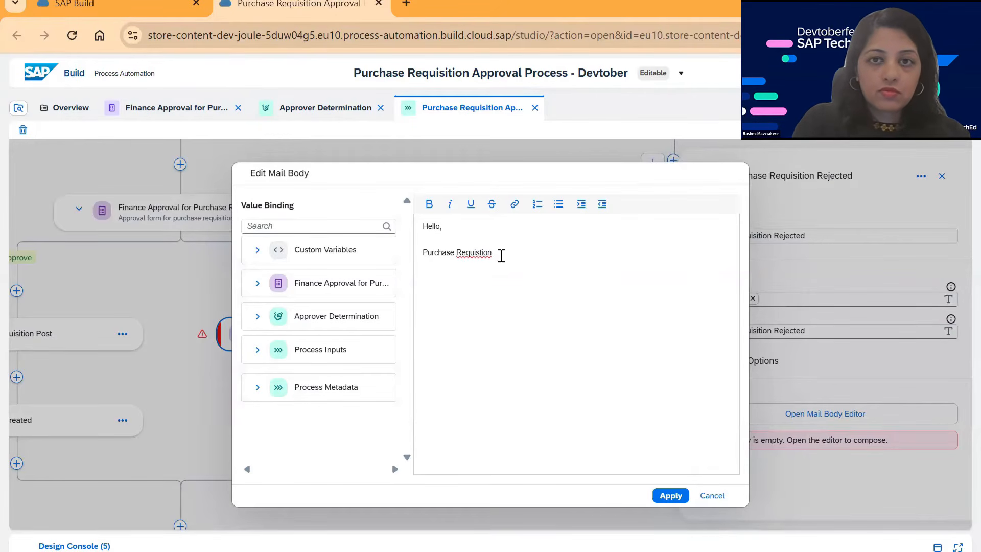
double_click(479, 253)
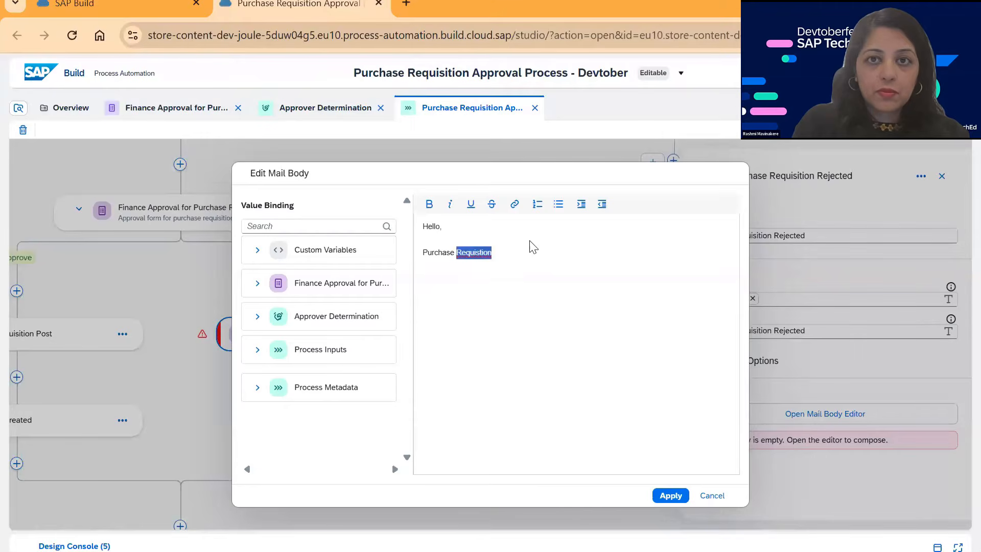
right_click(482, 252)
left_click(562, 180)
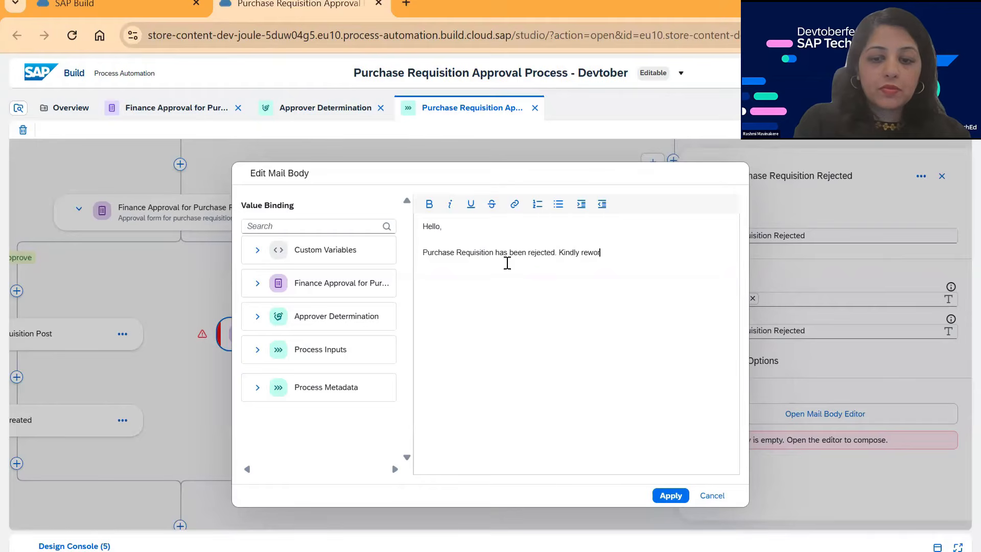
type("on it.")
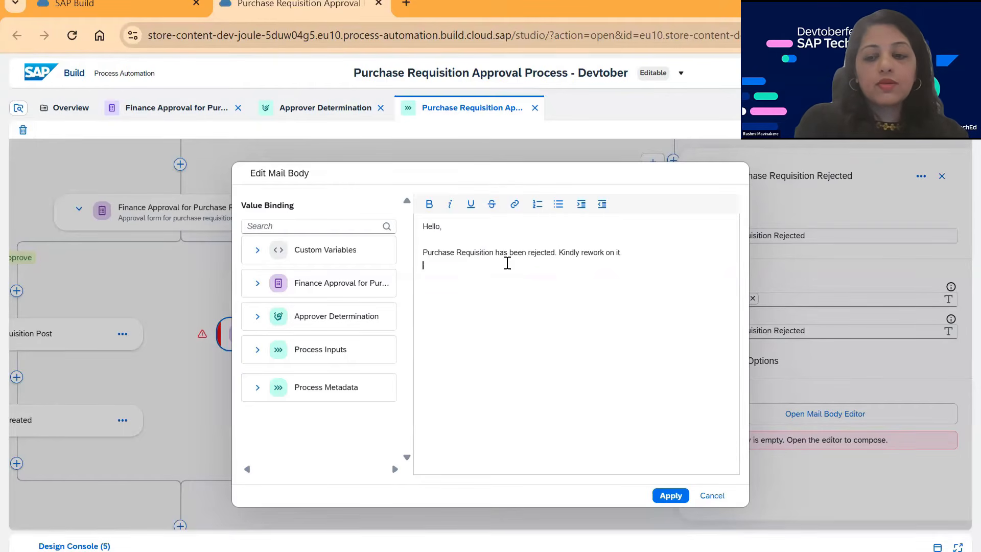
Step: Sign off the rejection mail with "Regards," and "PR Admin Team" on separate lines, and apply the mail body
key("Return")
type("Regards,")
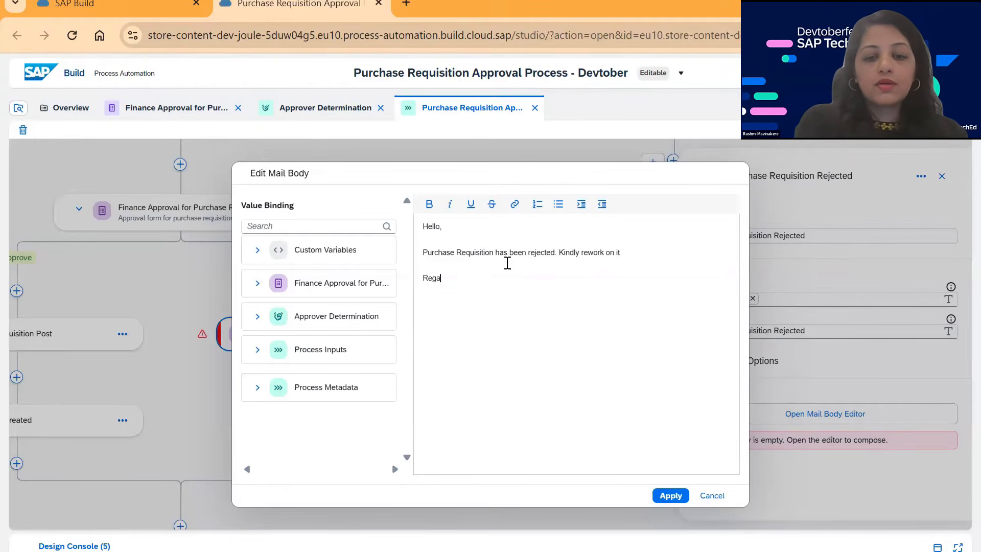
key("Return")
type("rashmi")
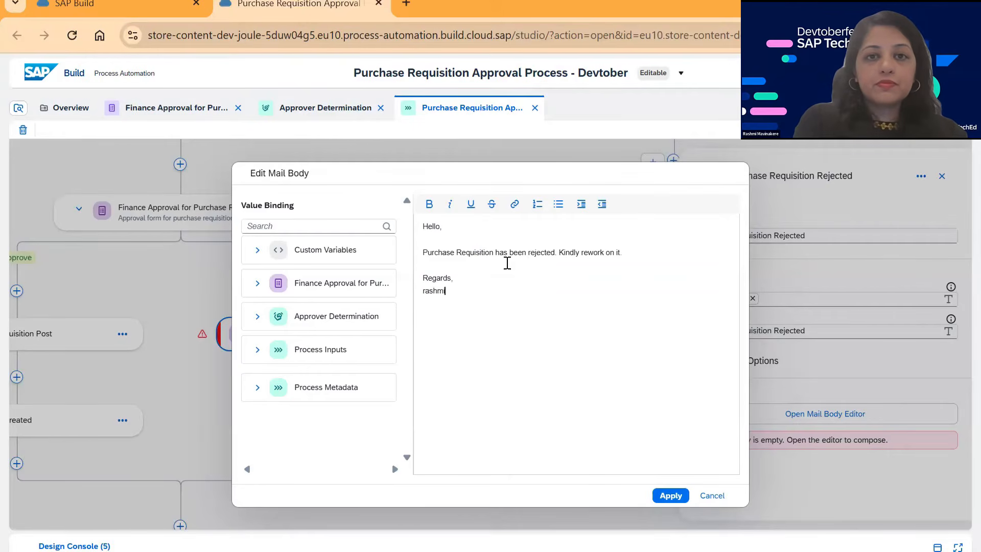
type("m")
key("BackSpace")
key("BackSpace")
key("BackSpace")
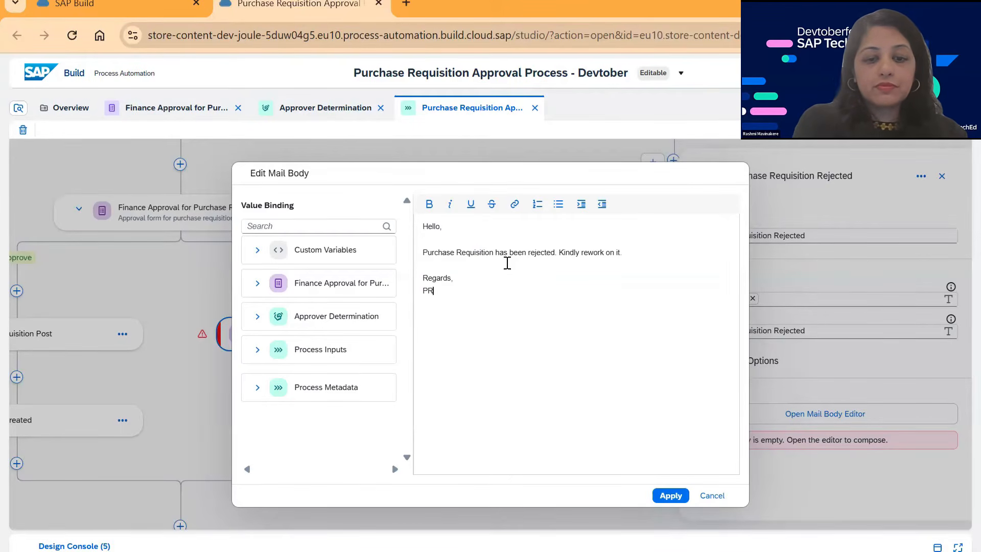
type("PR Admin Team")
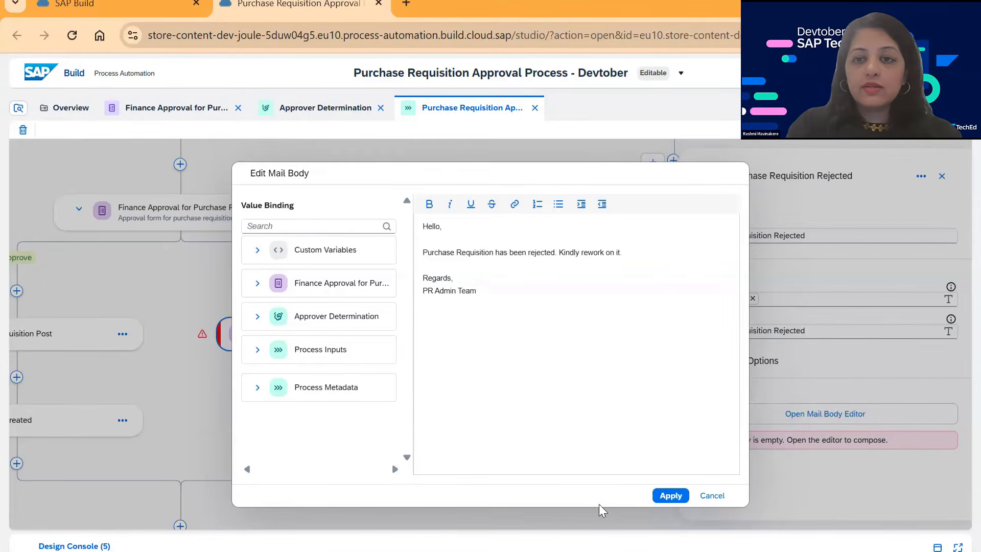
left_click(671, 495)
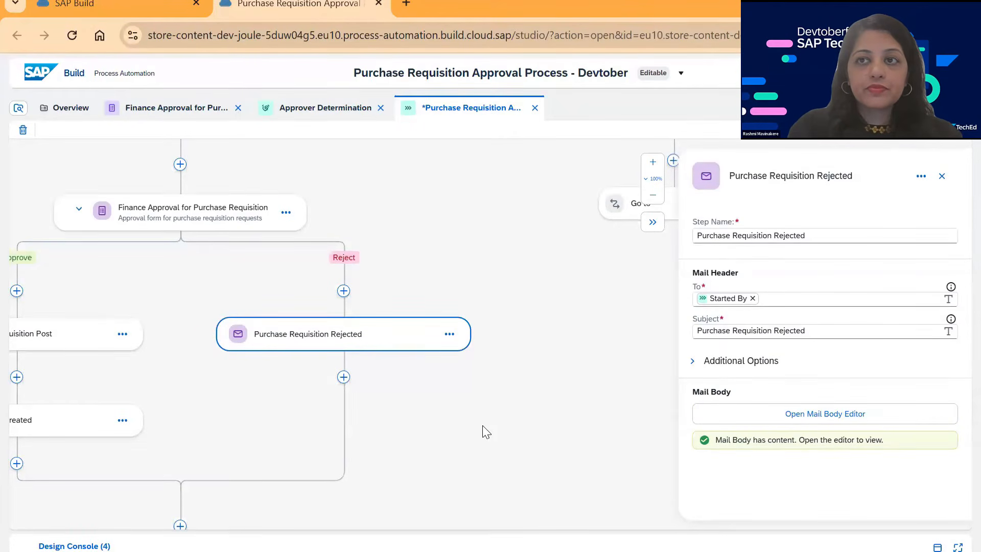
Step: Review the whole process flow, from the Joule trigger through the condition, approval and rejection branches to the End step
left_click_drag(482, 456, 530, 470)
left_click_drag(517, 299, 578, 487)
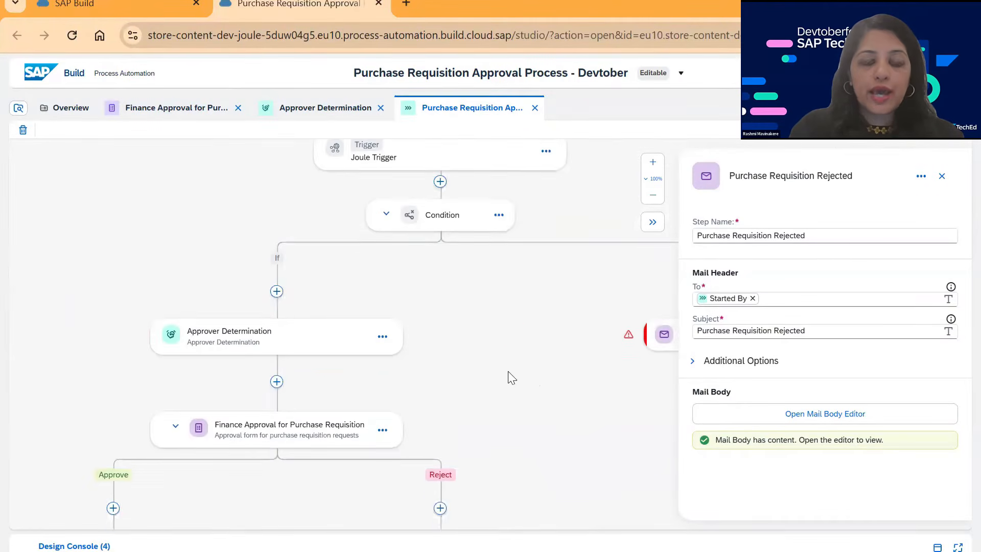
left_click_drag(508, 371, 529, 303)
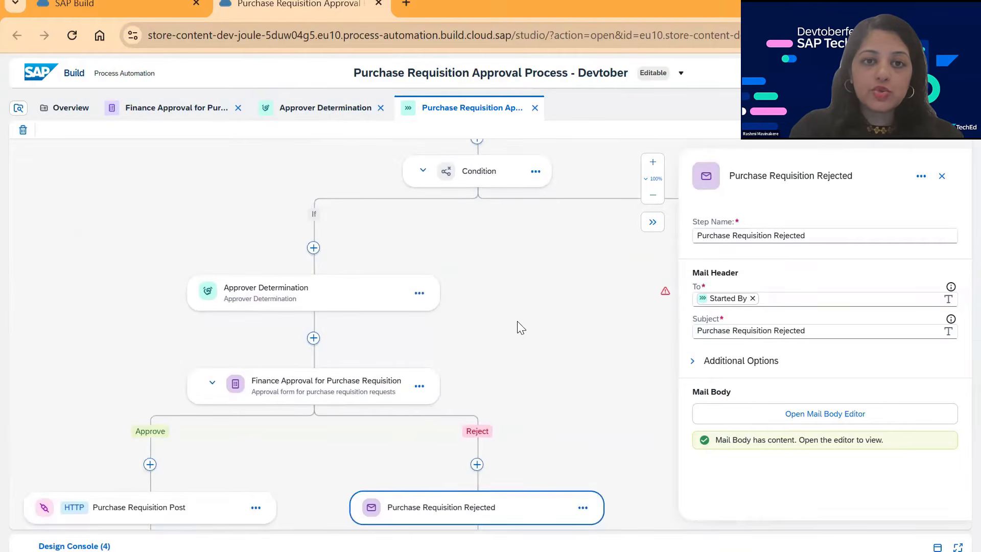
left_click(517, 321)
left_click_drag(532, 364, 547, 198)
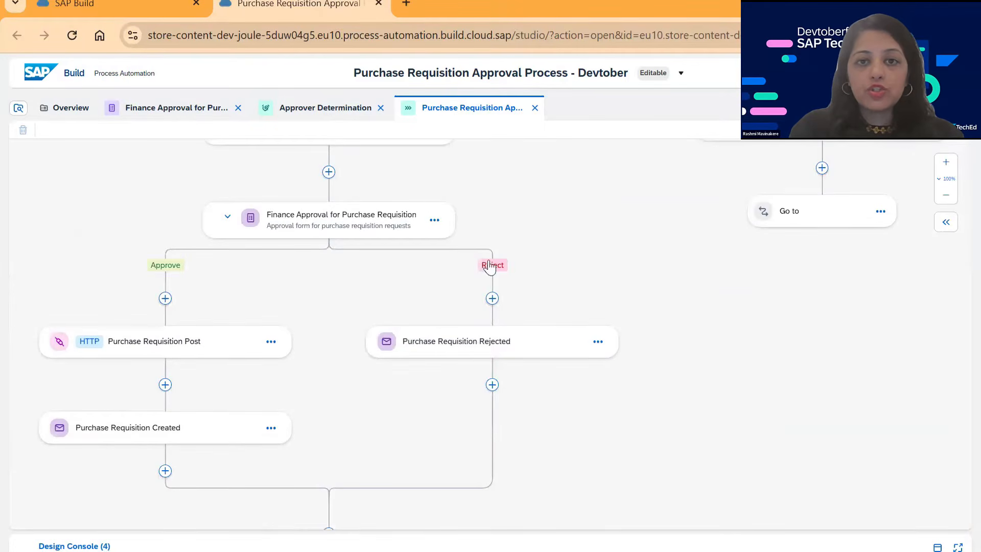
left_click_drag(417, 435, 422, 314)
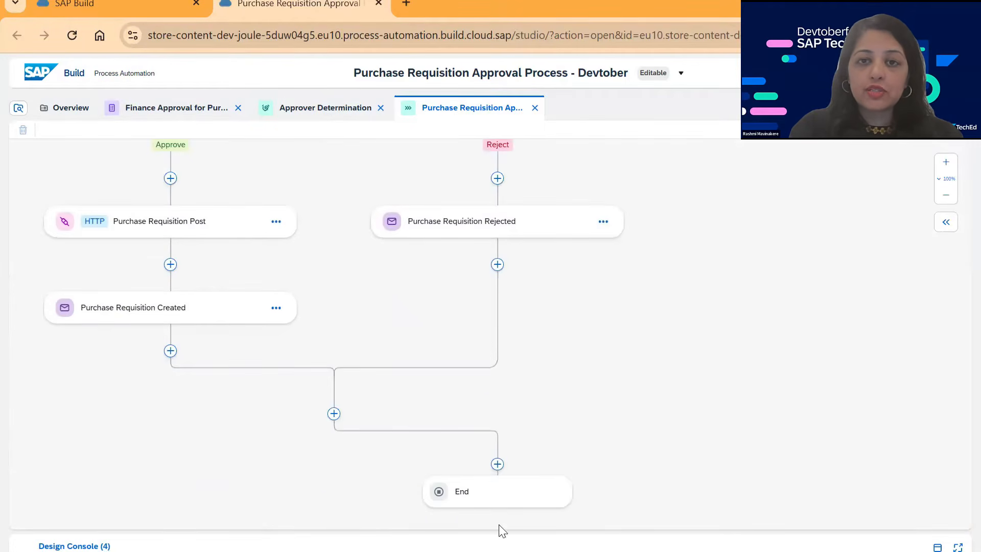
left_click_drag(678, 370, 457, 547)
left_click_drag(577, 376, 528, 501)
left_click_drag(373, 417, 389, 422)
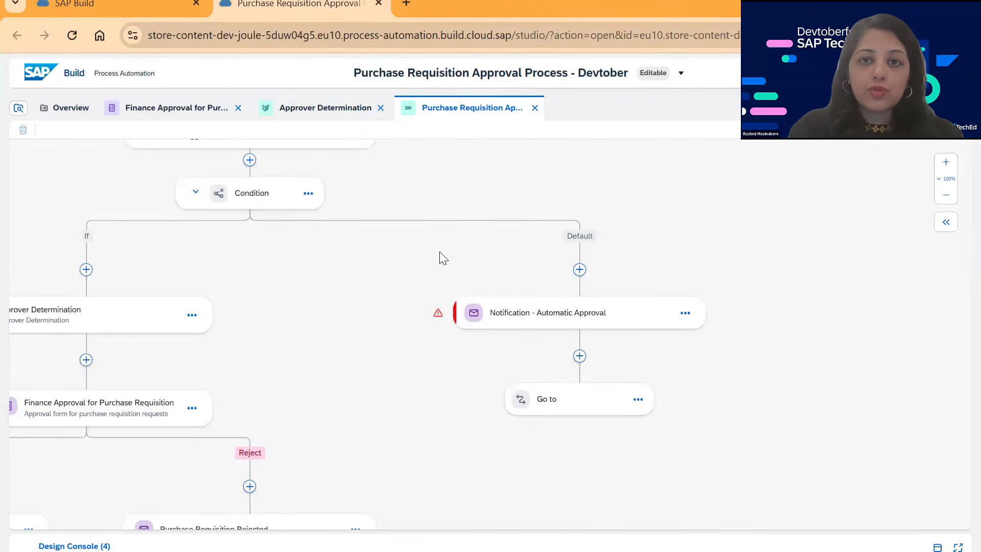
left_click_drag(301, 258, 412, 355)
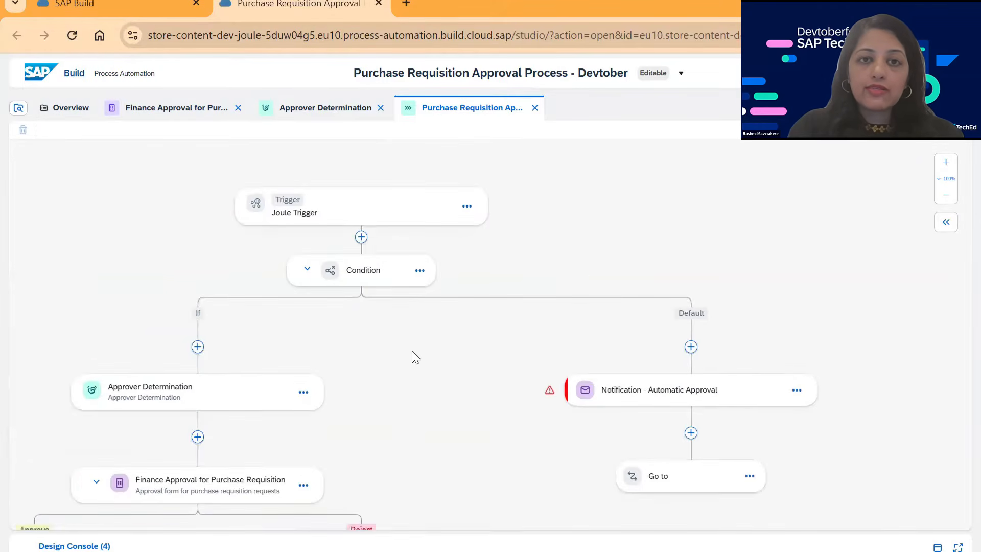
left_click_drag(414, 397, 405, 377)
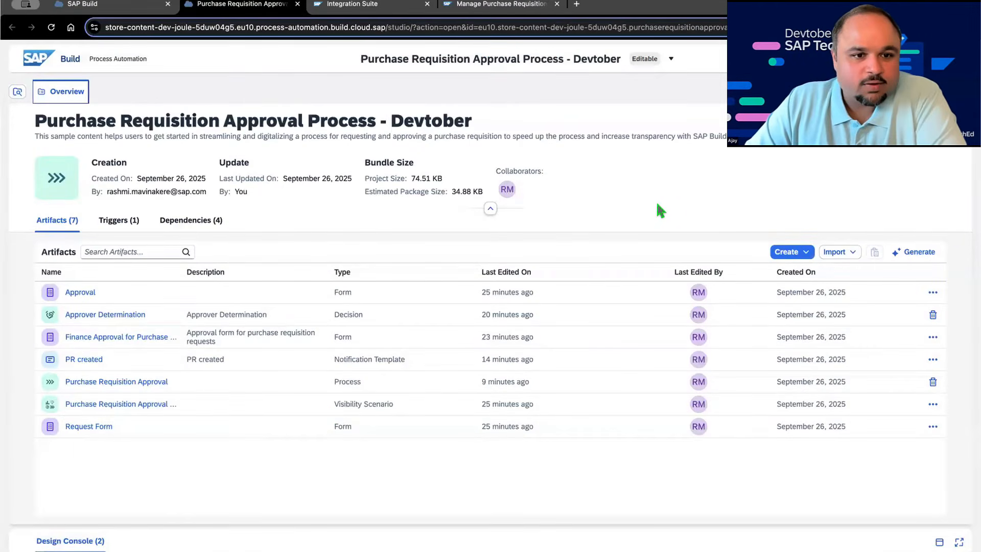
Step: Open the Purchase Requisition Approval process from the project's artifacts
left_click(121, 384)
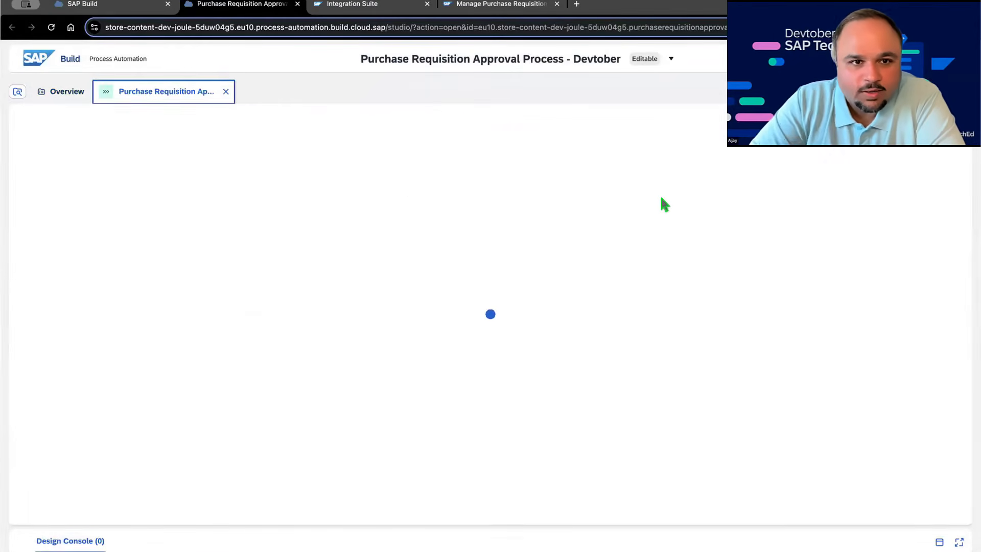
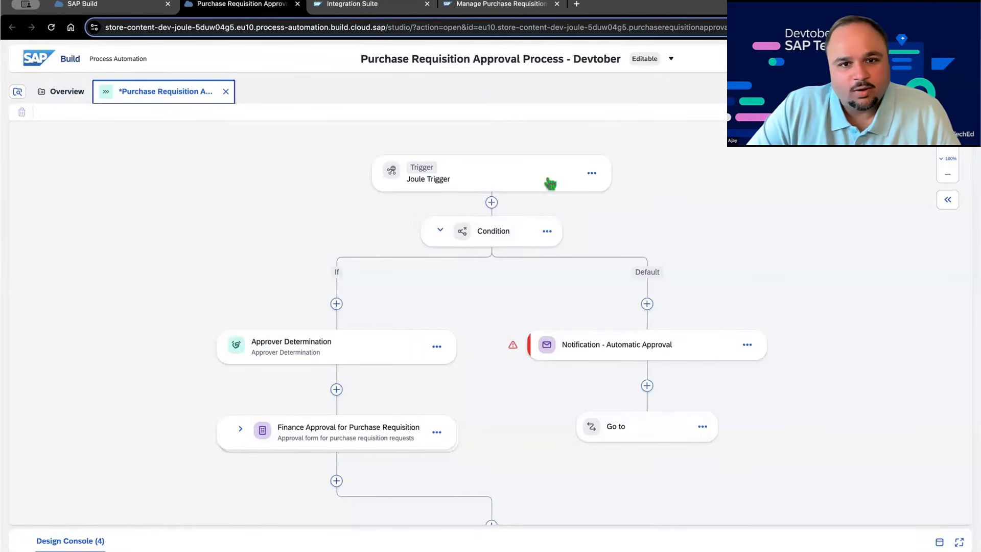
Step: Try to add the Get material availability in the plant action directly after the Joule trigger
left_click(491, 204)
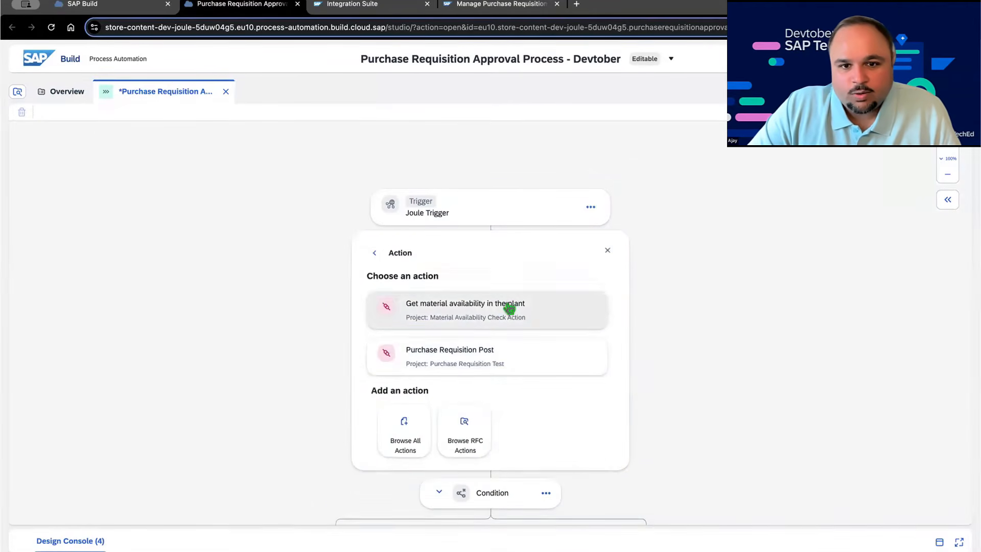
left_click(511, 308)
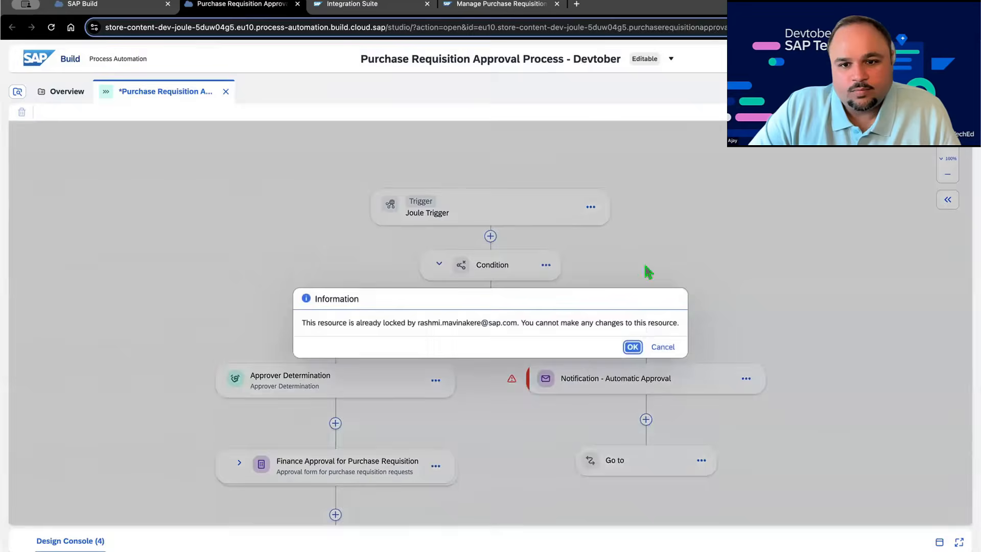
left_click(633, 348)
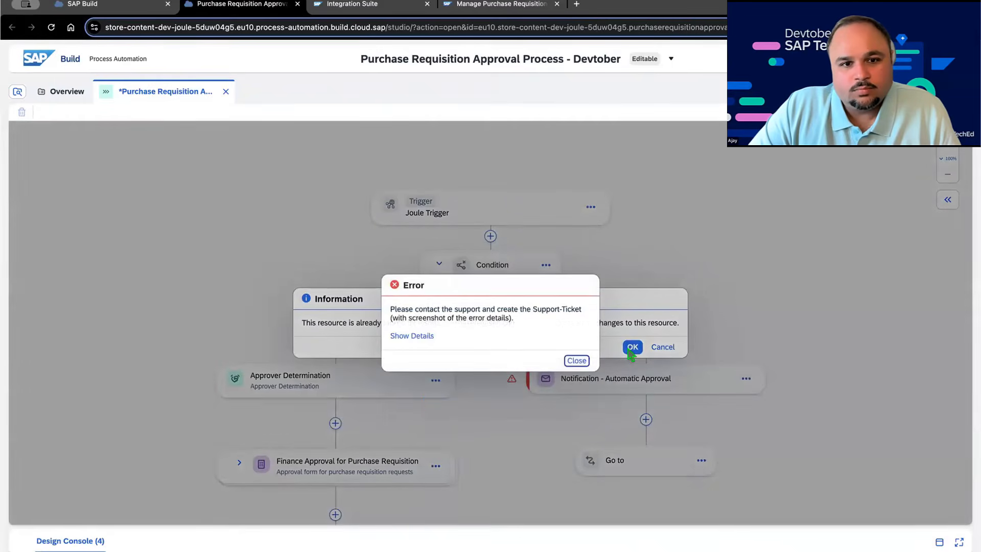
left_click(587, 360)
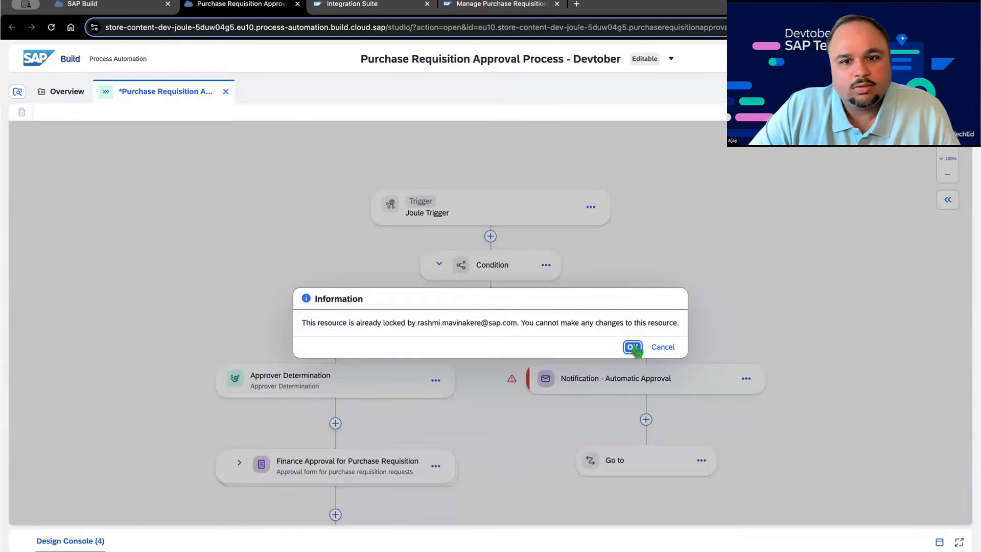
left_click(633, 347)
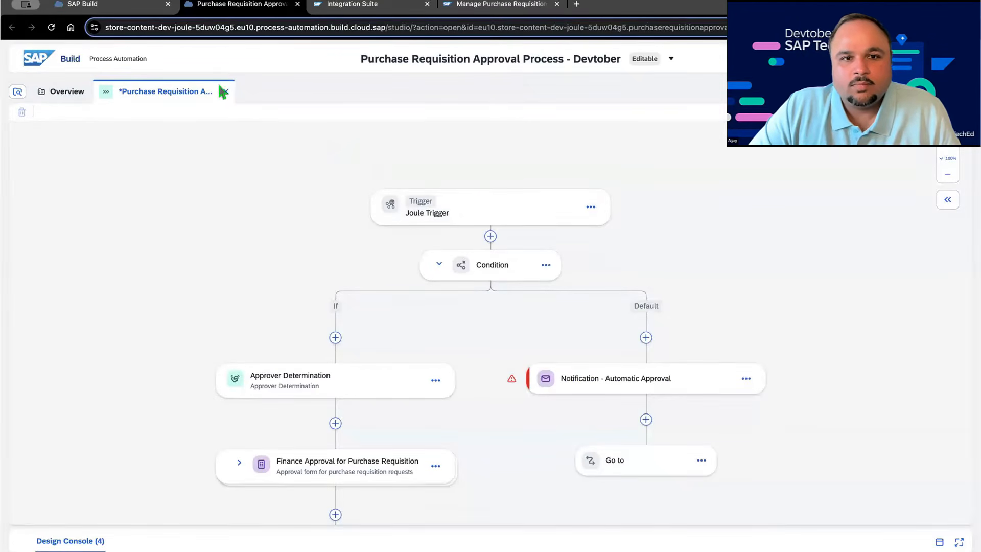
Step: Add the Get material availability in the plant action between the Joule trigger and the condition
left_click(490, 236)
left_click(390, 375)
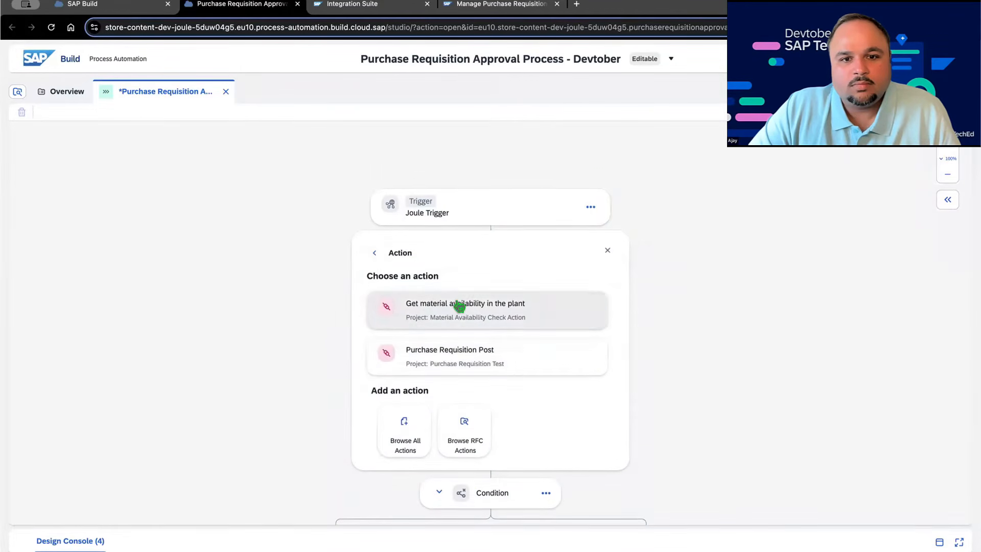
left_click(634, 304)
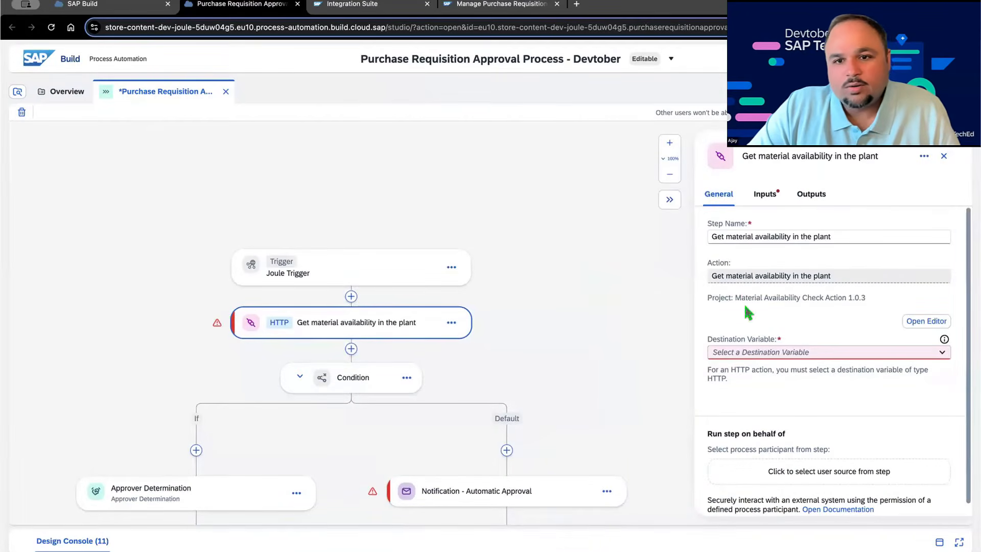
Step: Paste the API key into the _irpaApiKey input of the Get material availability in the plant action
left_click(772, 200)
left_click(789, 242)
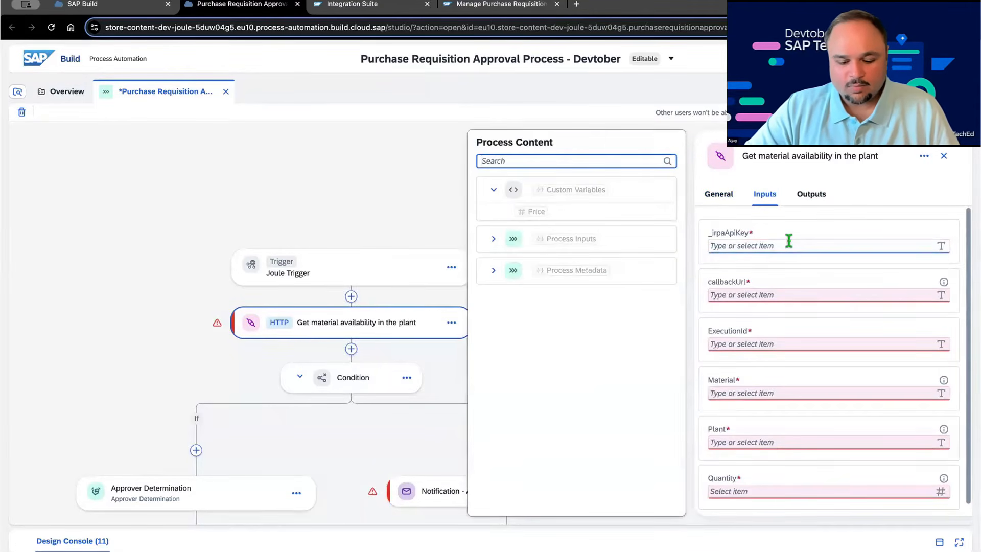
type("/")
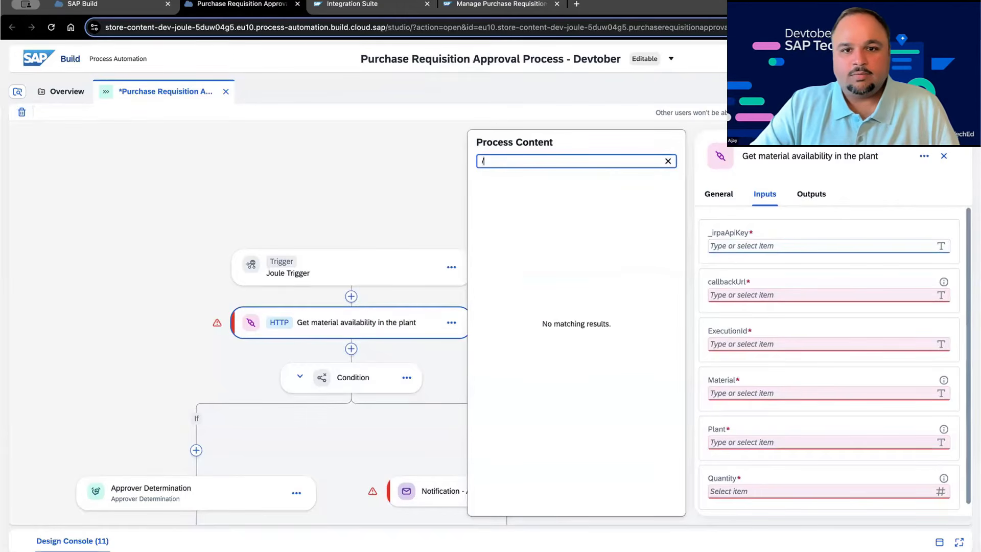
left_click(788, 242)
key("super+v")
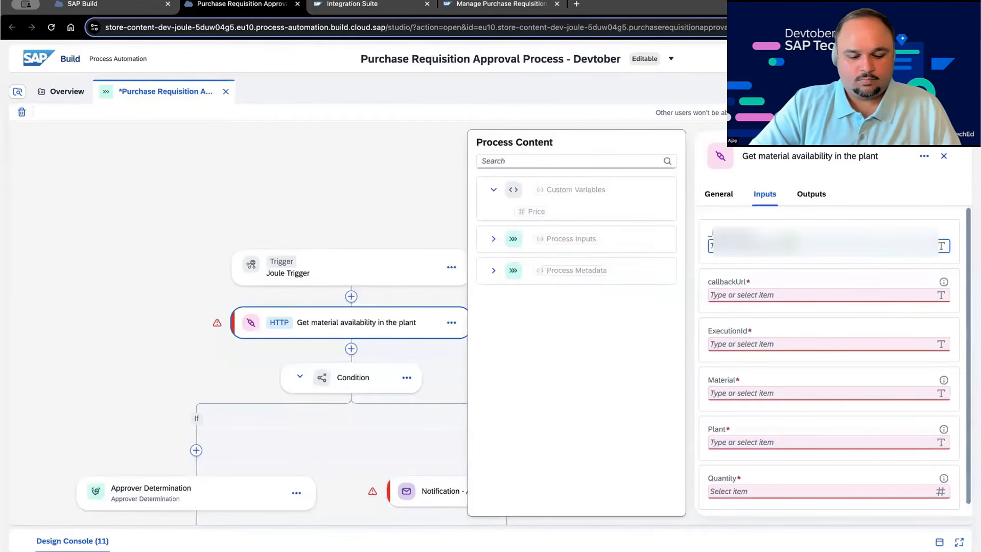
Step: Map the ExecutionId input of the Get material availability in the plant action to Instance Id from the process metadata
left_click(780, 295)
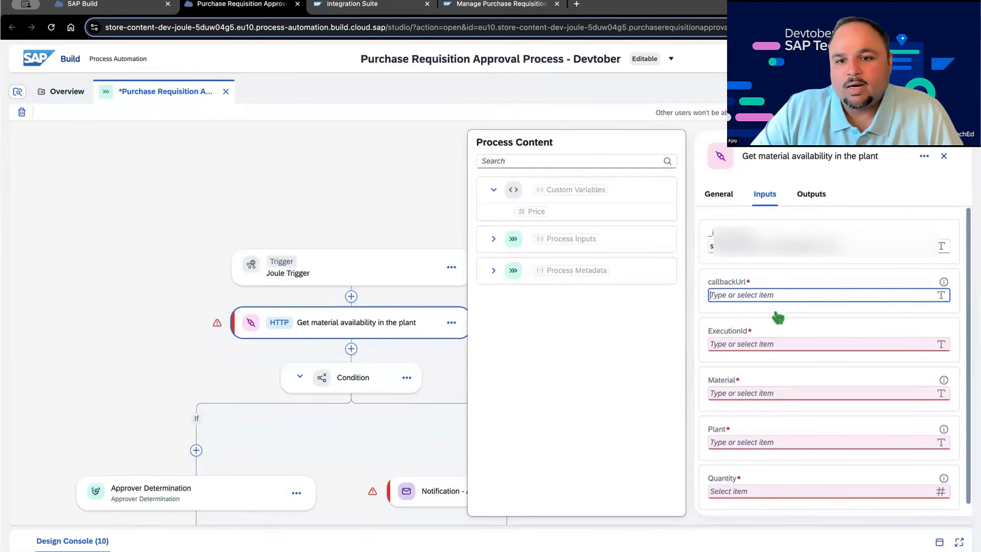
left_click(795, 339)
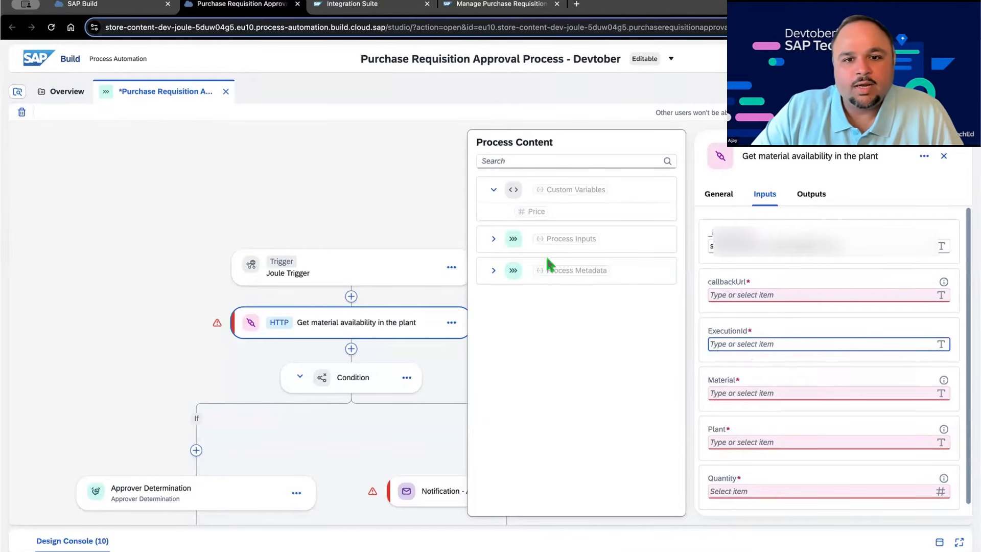
left_click(495, 271)
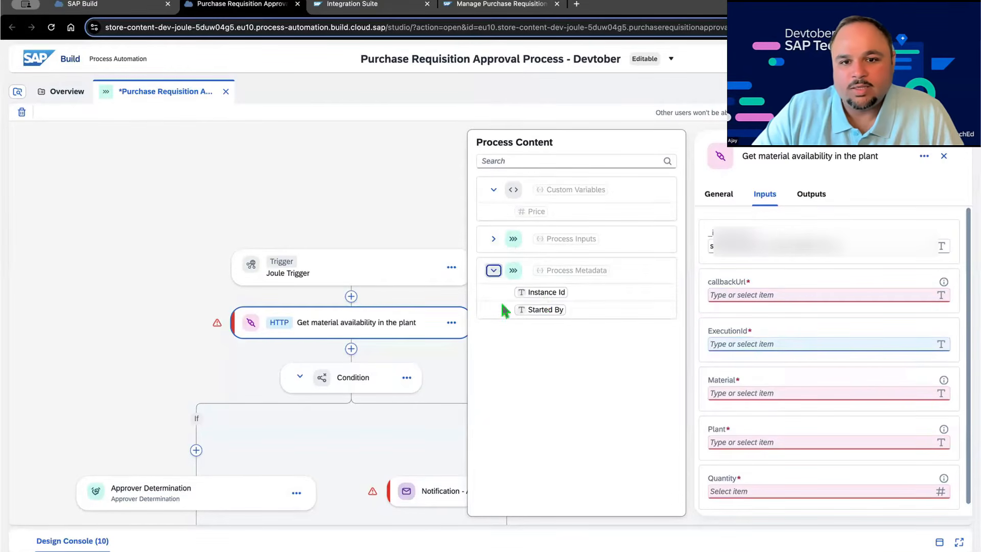
left_click(545, 292)
scroll(815, 362, "down", 1)
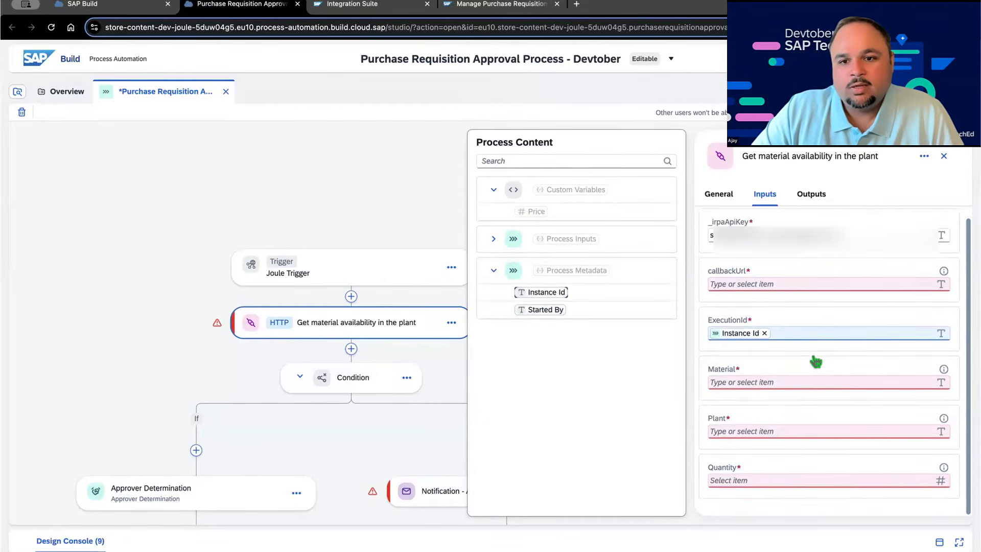
Step: Map the action's Material, Plant and Quantity inputs to the Material, Plant and Quantity process inputs
left_click(792, 381)
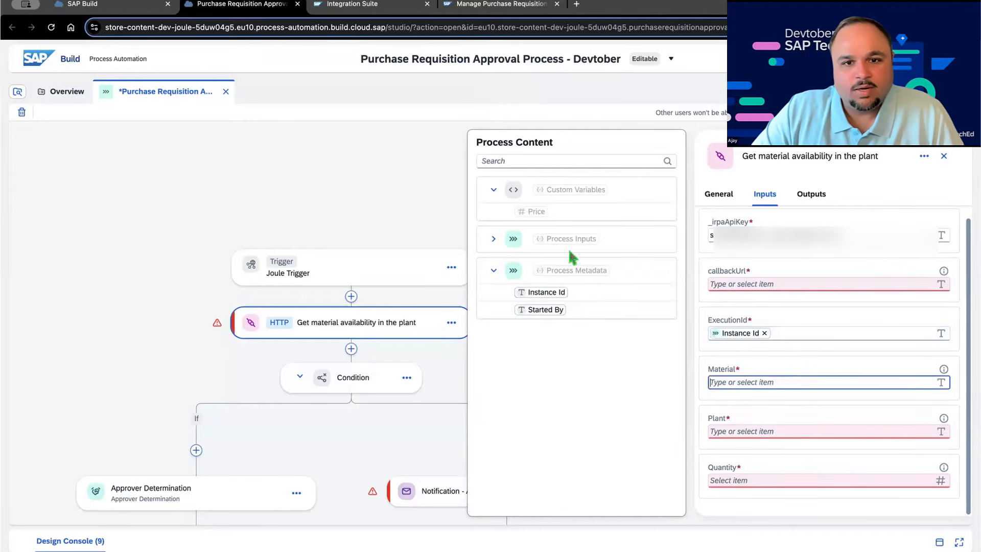
left_click(493, 238)
left_click(537, 295)
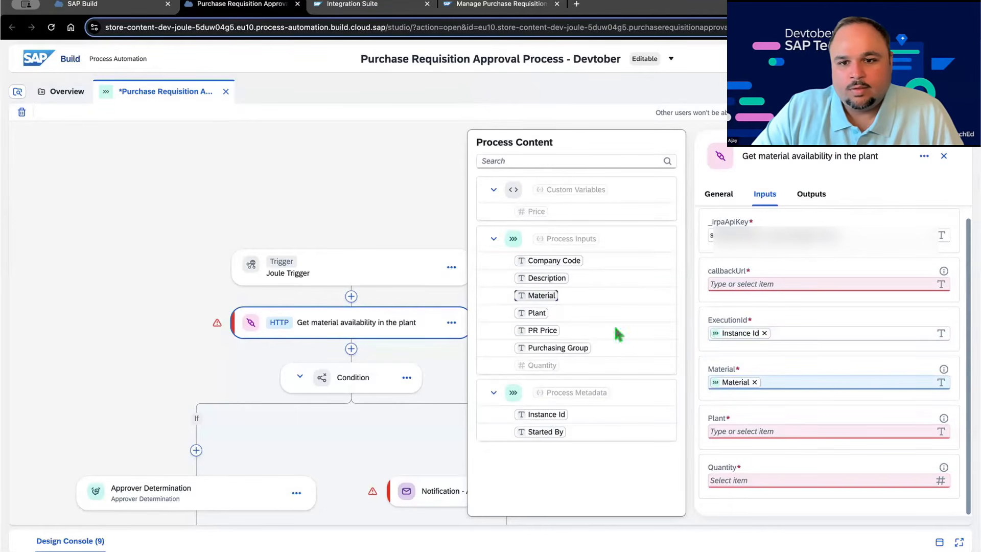
left_click(734, 431)
left_click(536, 313)
left_click(909, 480)
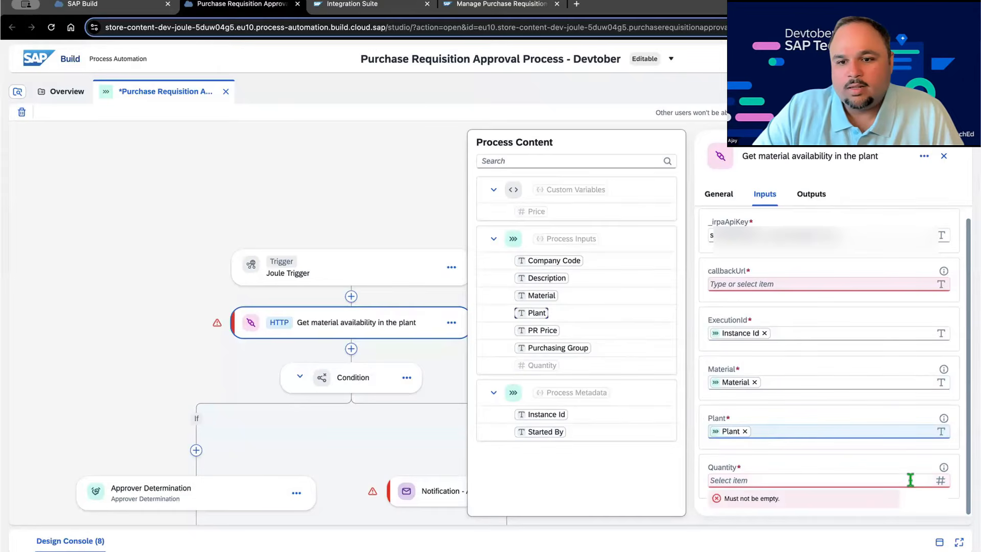
left_click(551, 366)
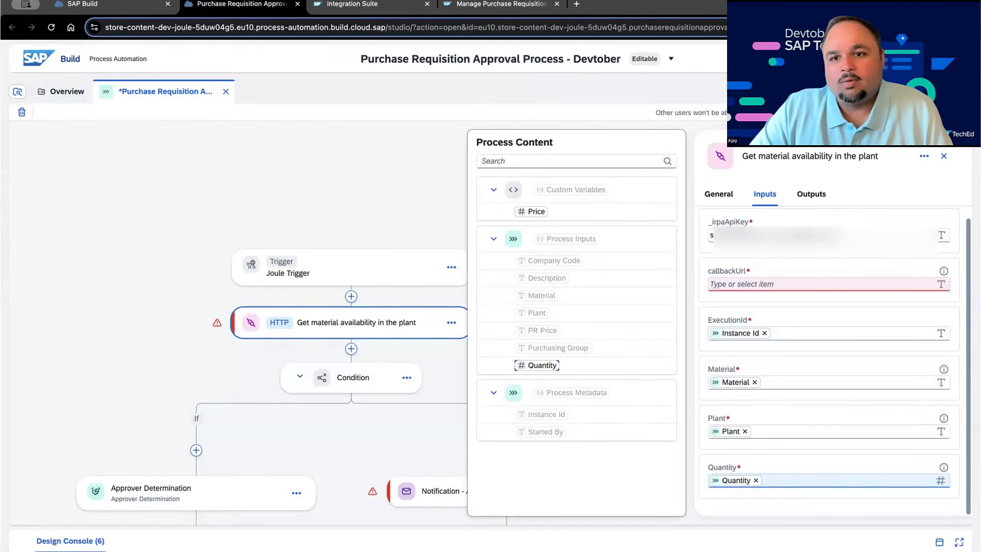
Step: Examine the fields inside the result output of the Get material availability in the plant action
left_click(812, 194)
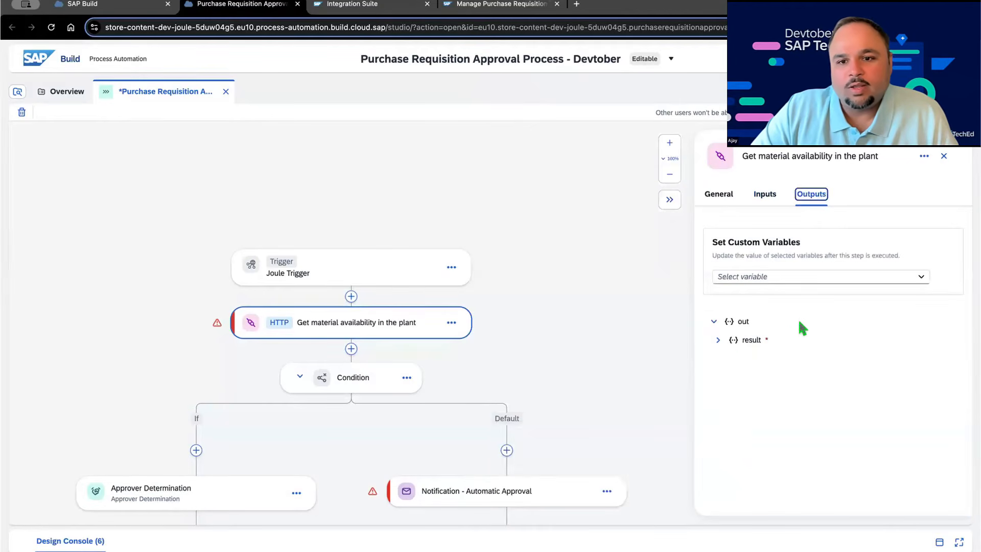
left_click(718, 340)
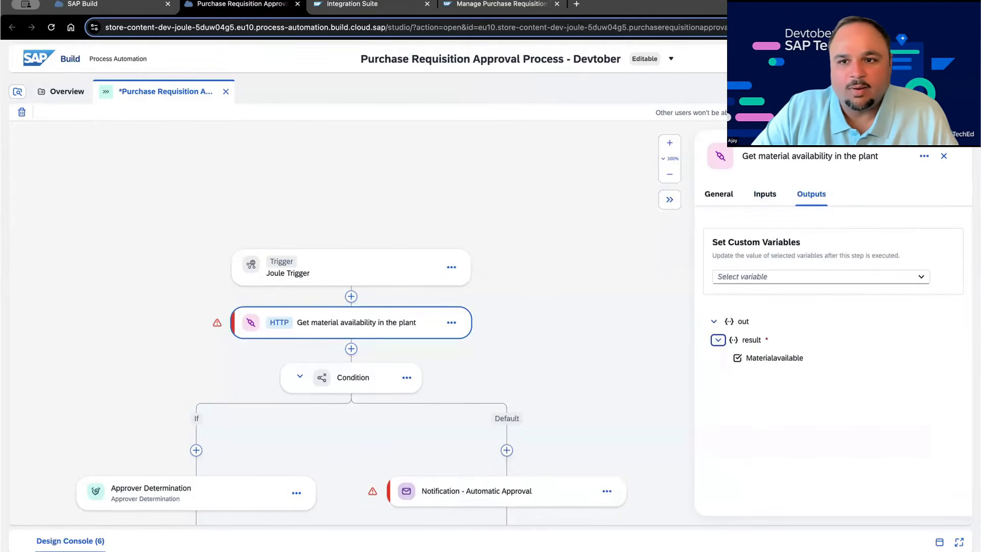
left_click(891, 59)
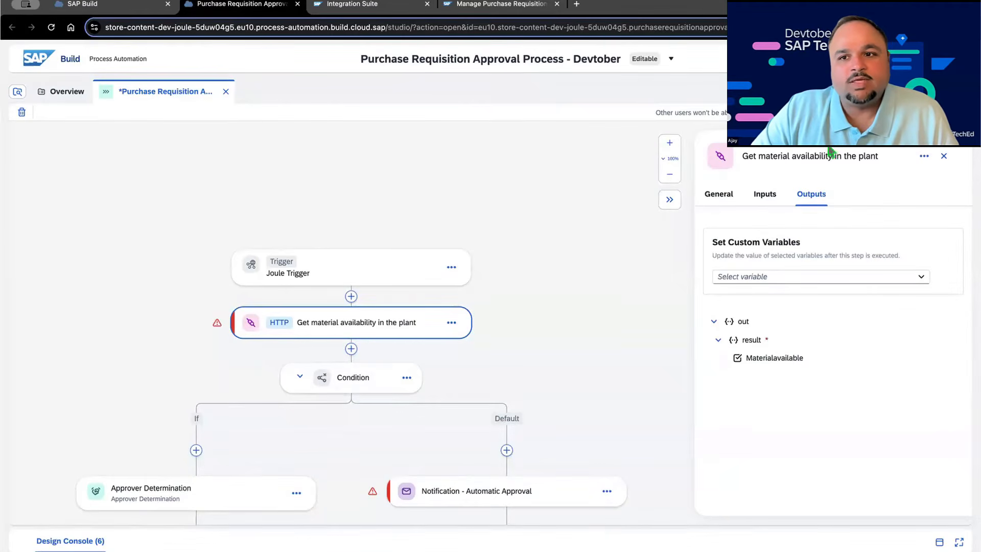
Step: Start creating a new API call for a Wait for an API Call control placed between the material availability action and the condition
scroll(584, 239, "left", 1)
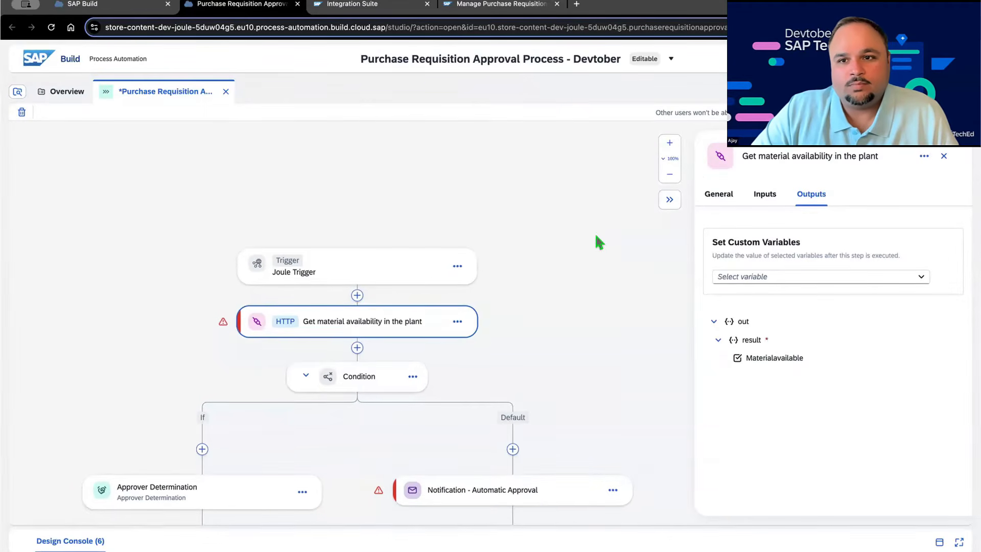
left_click(357, 348)
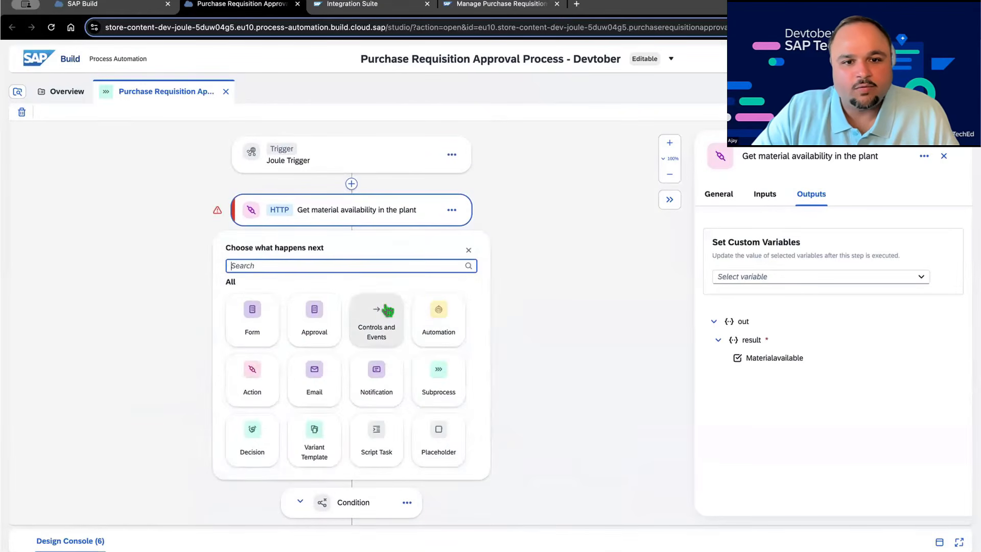
left_click(387, 310)
scroll(351, 361, "down", 2)
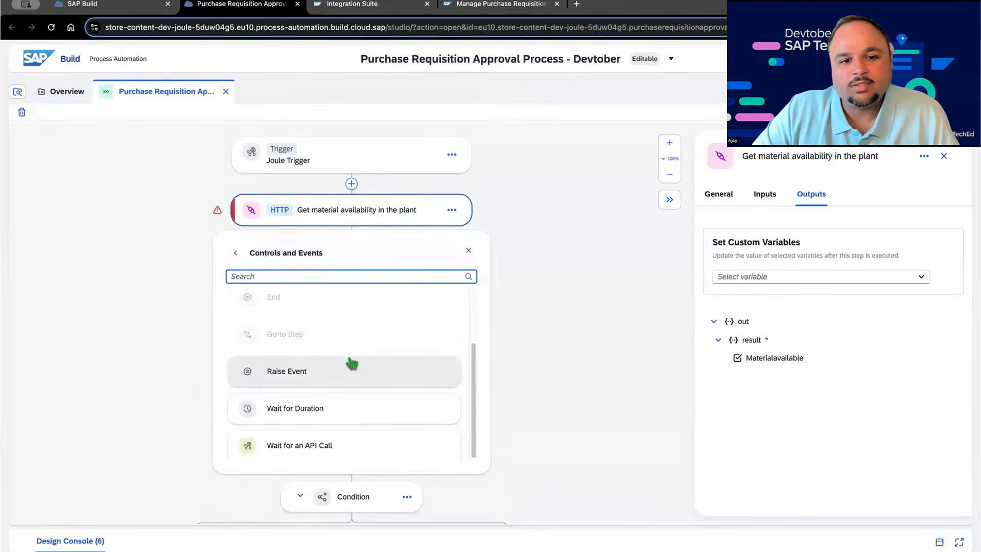
left_click(296, 446)
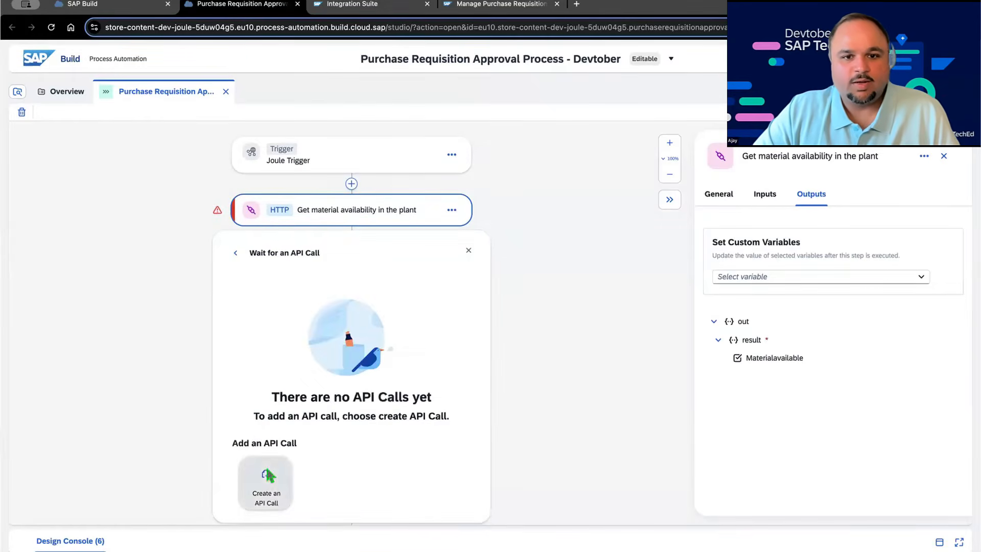
left_click(266, 476)
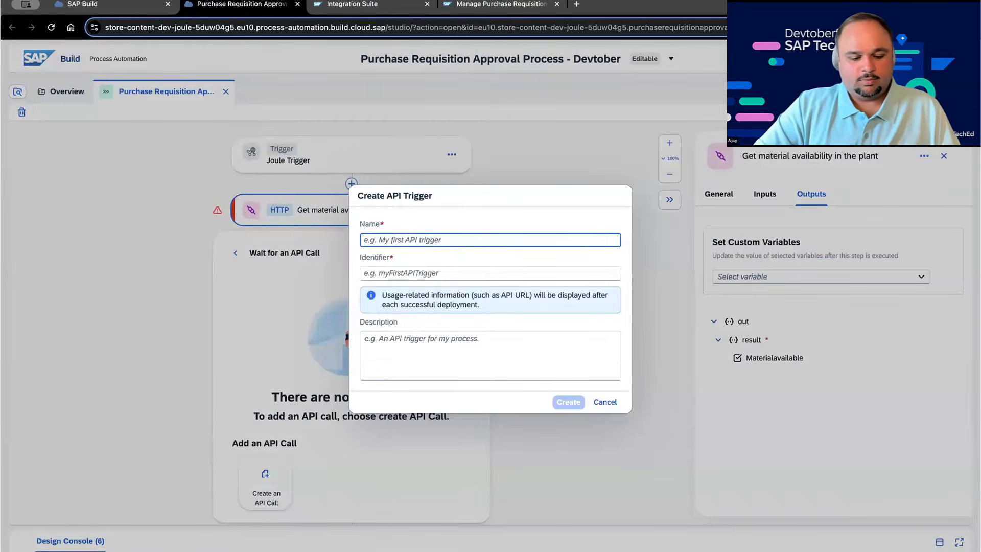
Step: Create the API trigger with the name Wait For IS Call Back and the same text as its description
type("Wait")
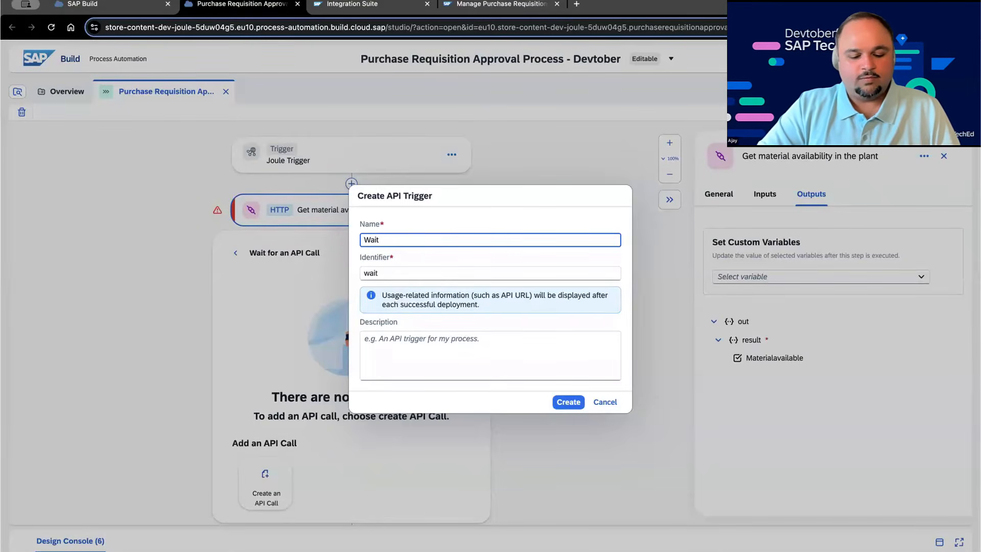
type(" For IS ")
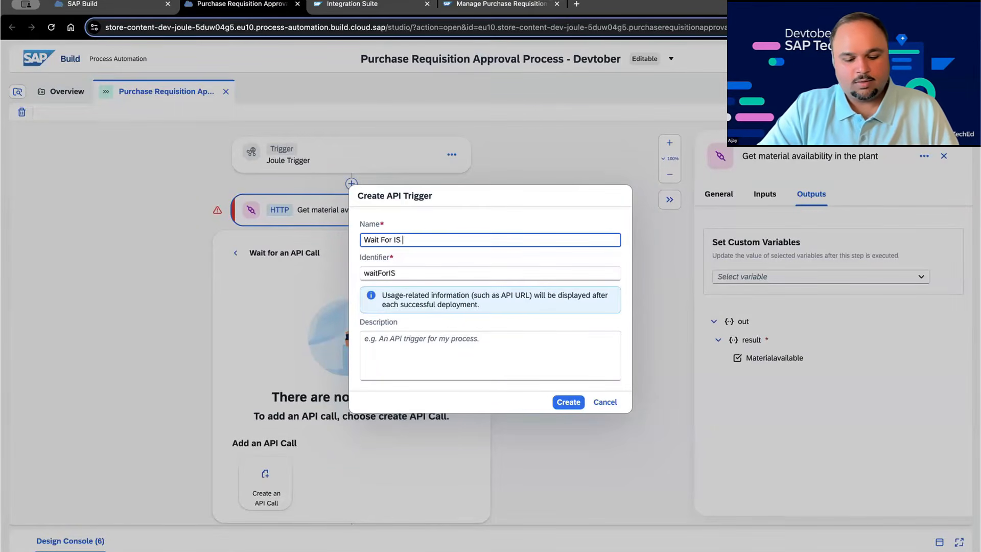
type("Call BAc")
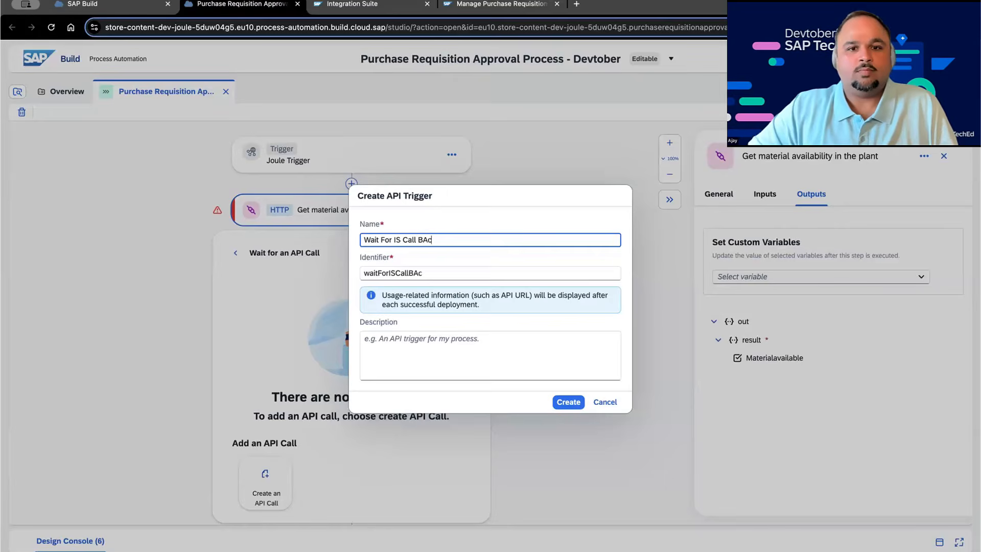
key("BackSpace")
key("BackSpace")
type("a")
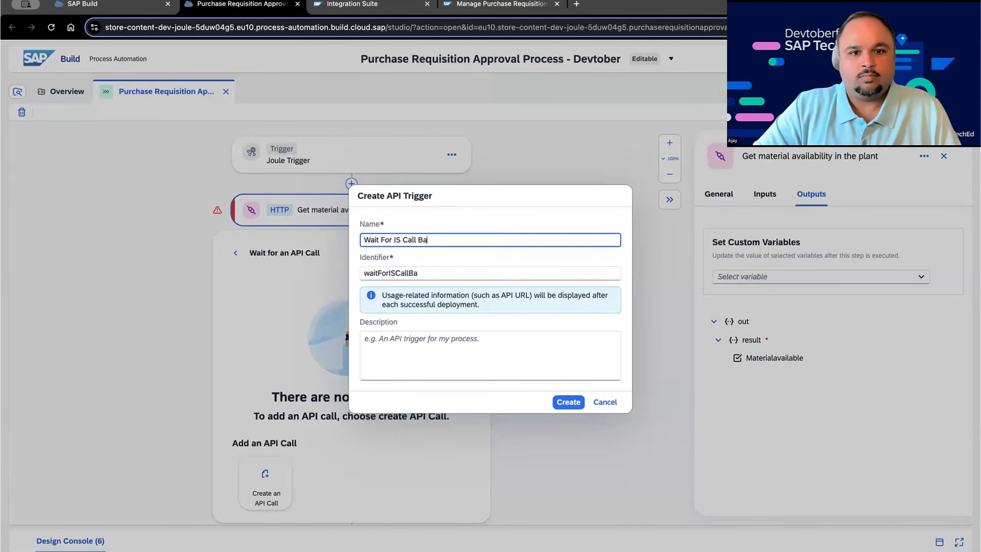
type("ck")
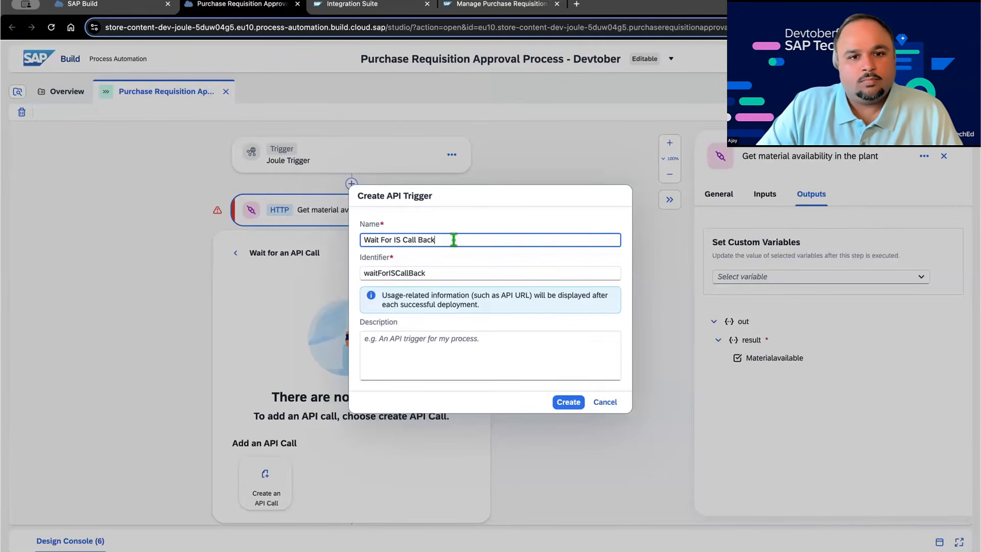
left_click_drag(453, 240, 359, 243)
key("ctrl+c")
left_click(541, 370)
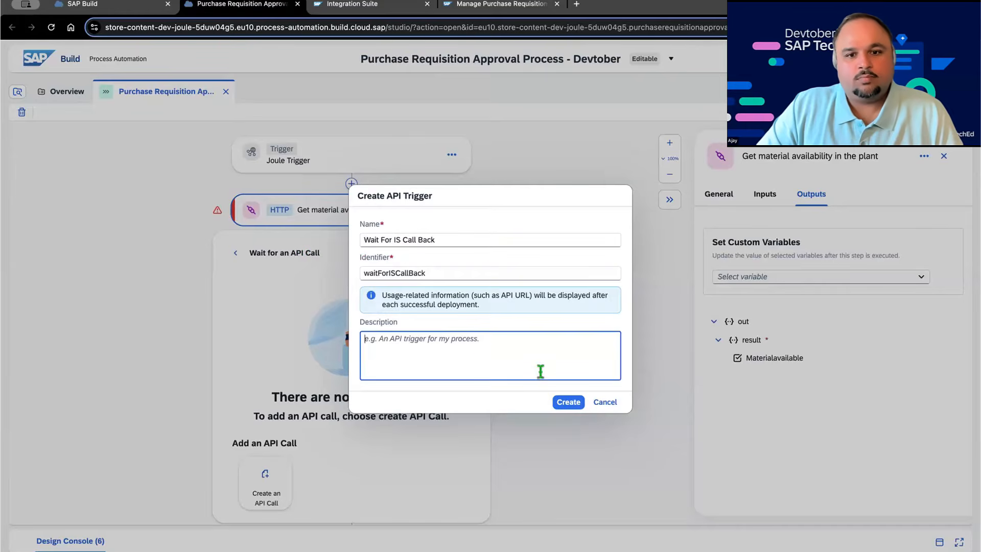
key("ctrl+v")
left_click(567, 402)
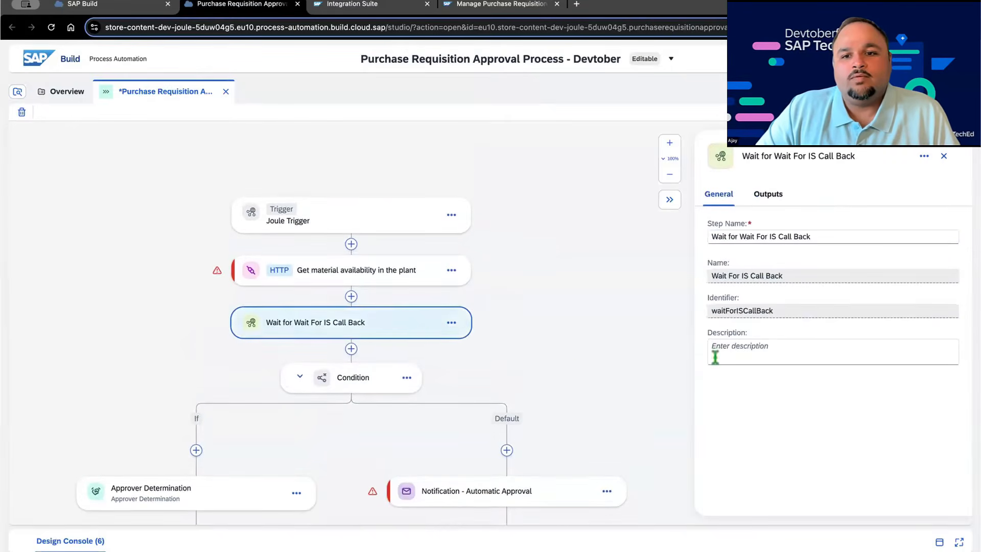
Step: Copy the output name Materialavailable from the result of the Get material availability in the plant action
left_click(776, 194)
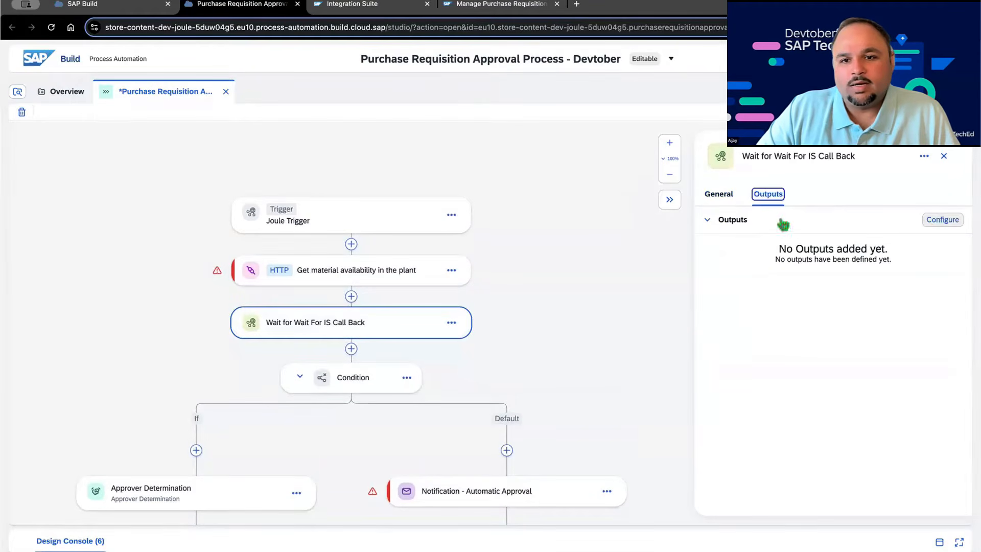
left_click(707, 220)
left_click(386, 271)
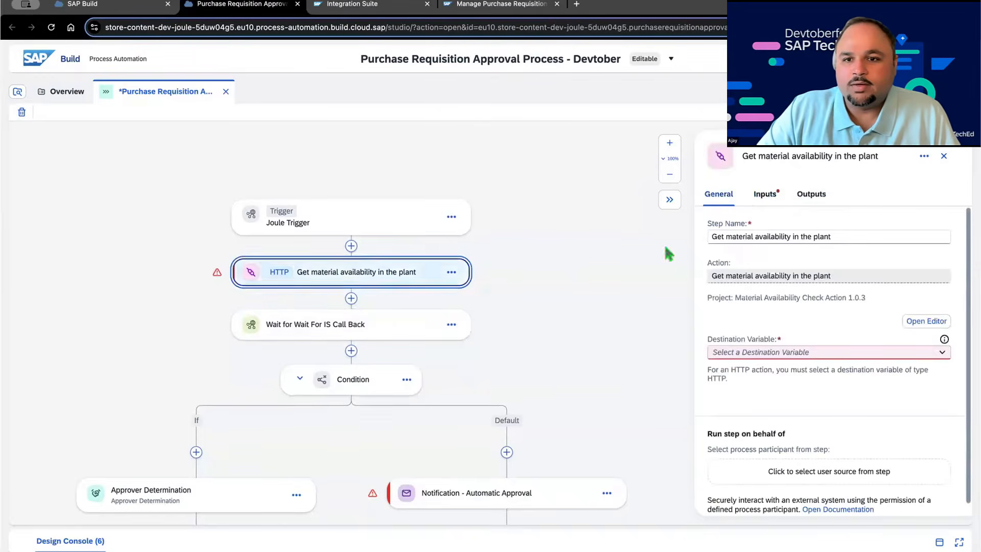
left_click(812, 194)
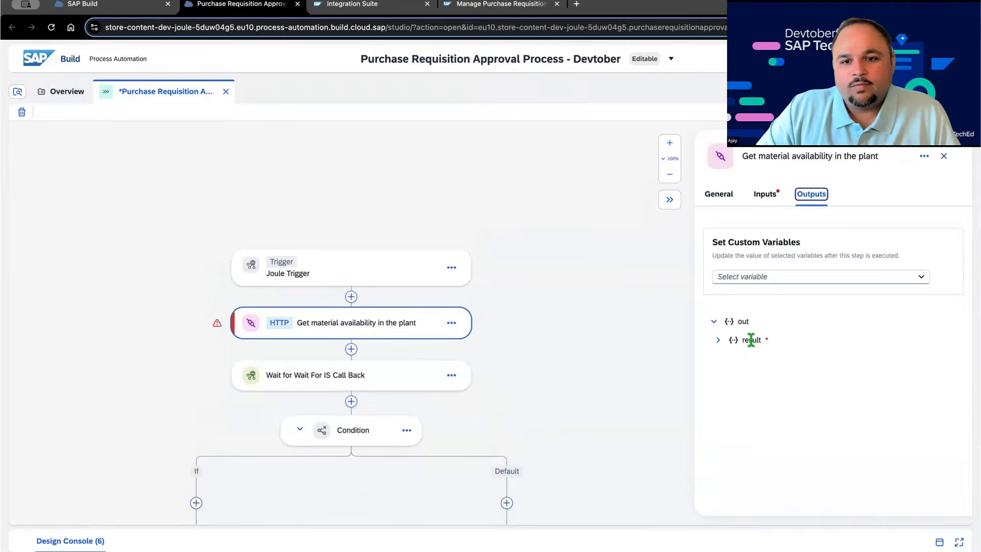
left_click(718, 340)
double_click(814, 358)
key("ctrl+c")
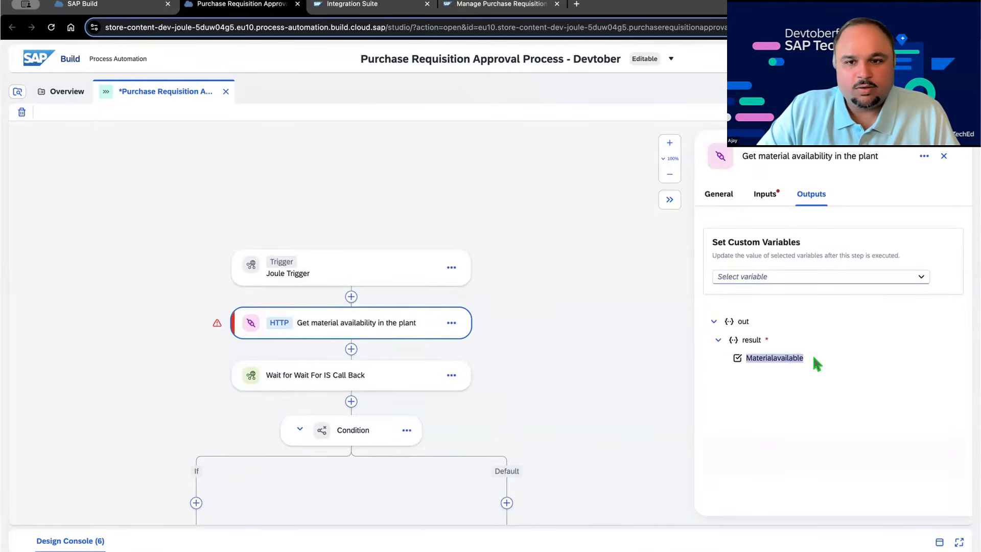
Step: Add a String output named Materialavailable with the description Material available to the Wait for Wait For IS Call Back step
left_click(373, 378)
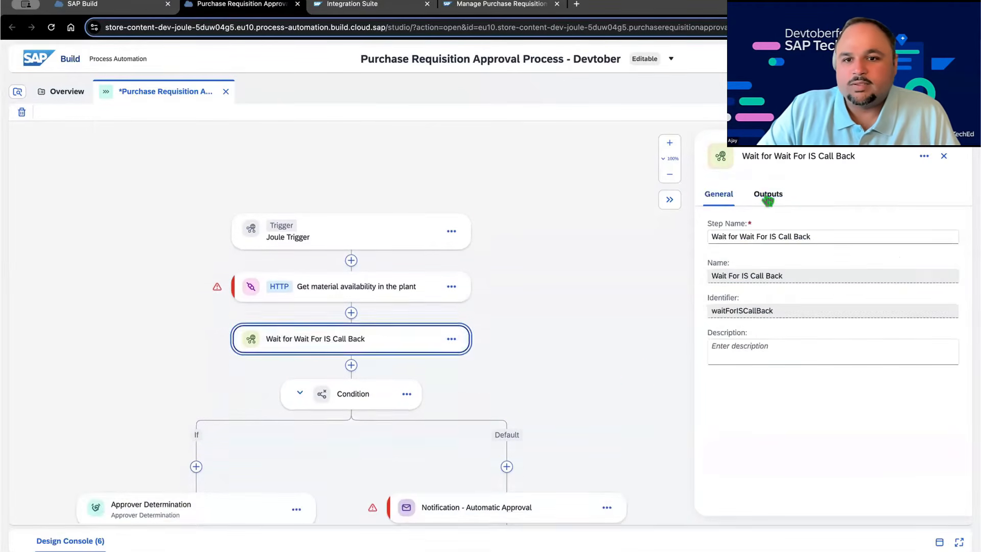
left_click(768, 194)
left_click(940, 230)
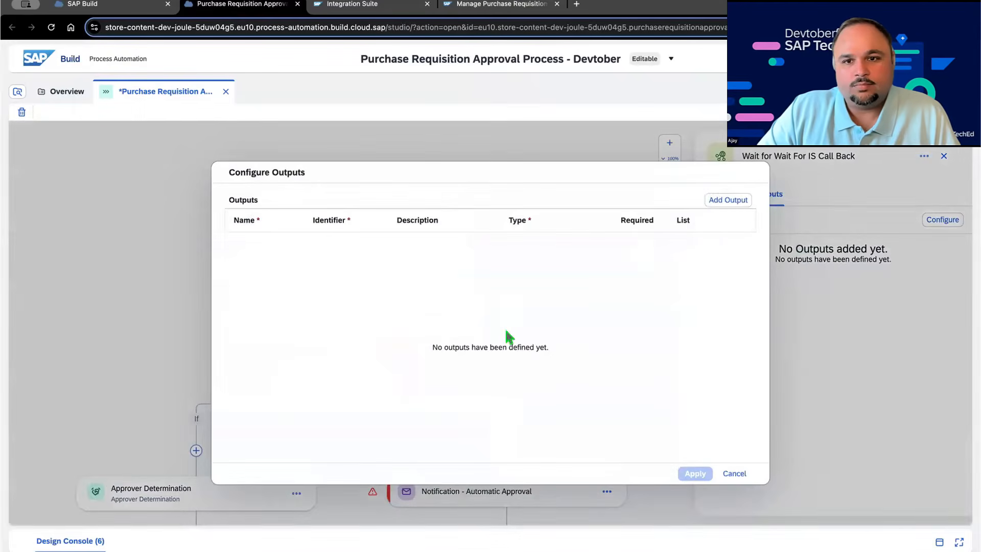
left_click(729, 200)
key("ctrl+v")
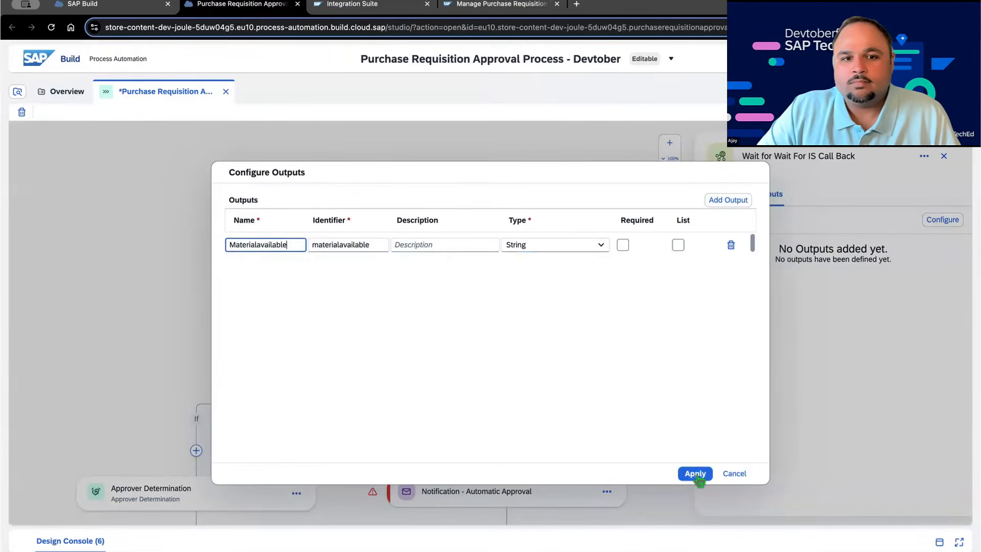
left_click(699, 477)
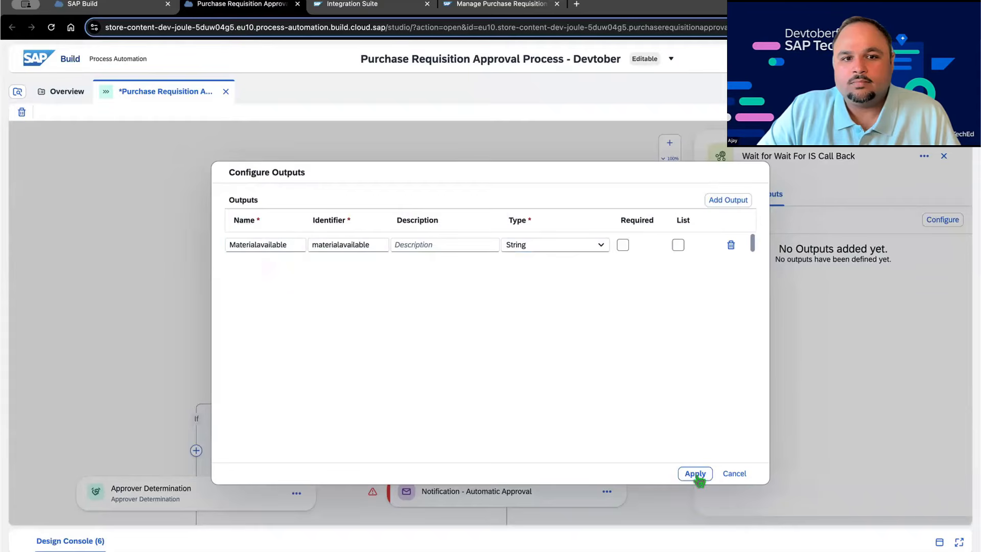
left_click(477, 246)
key("ctrl+v")
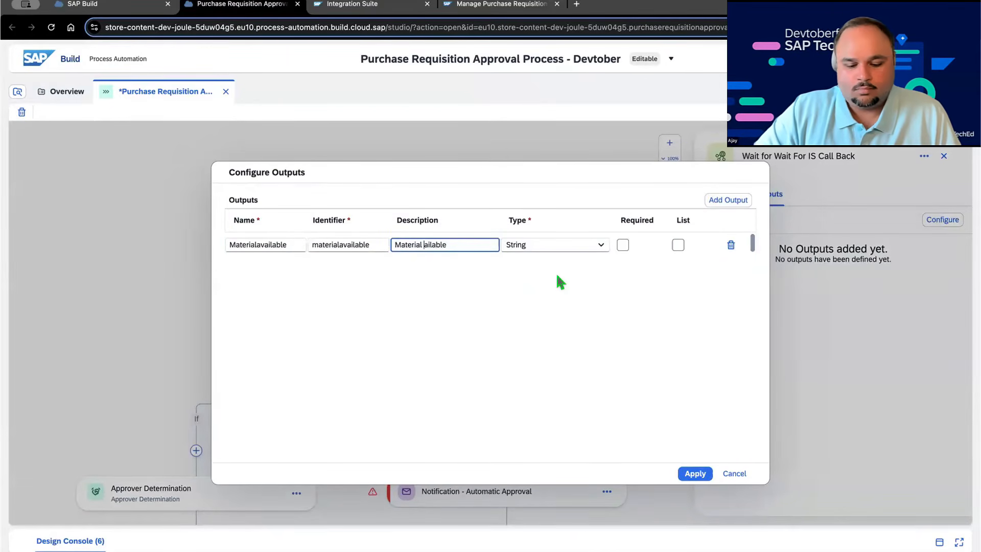
left_click(423, 245)
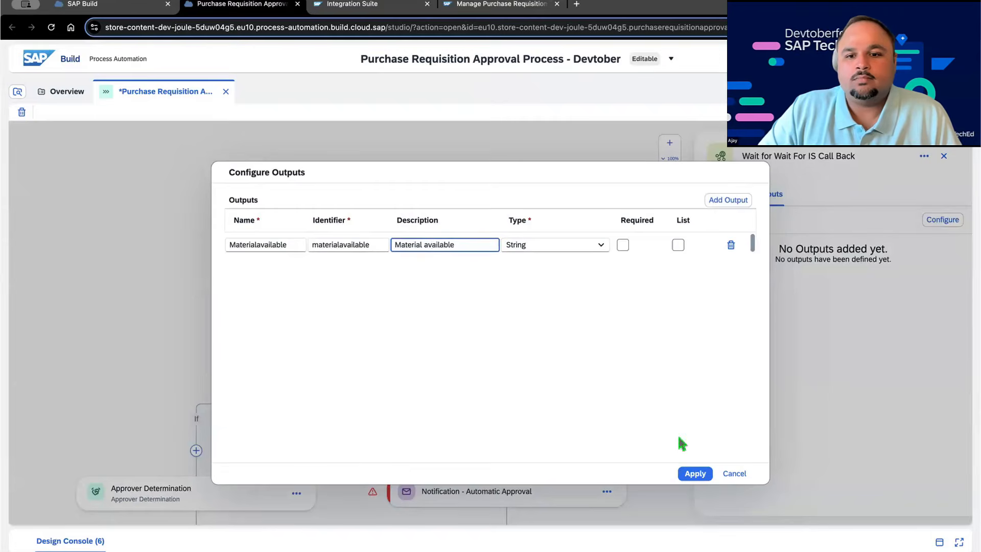
left_click(695, 474)
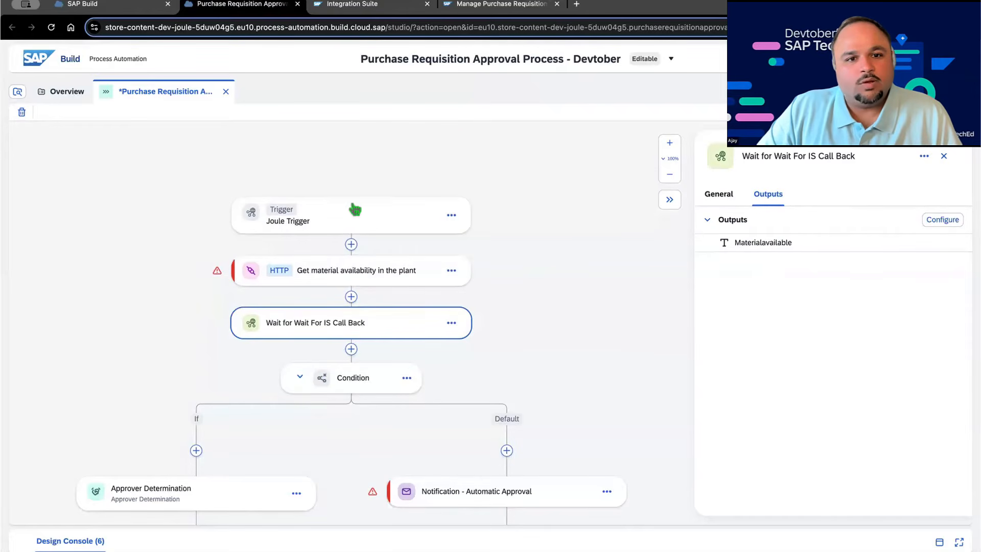
Step: Check the data type of the PR Price output on the Joule Trigger
left_click(386, 217)
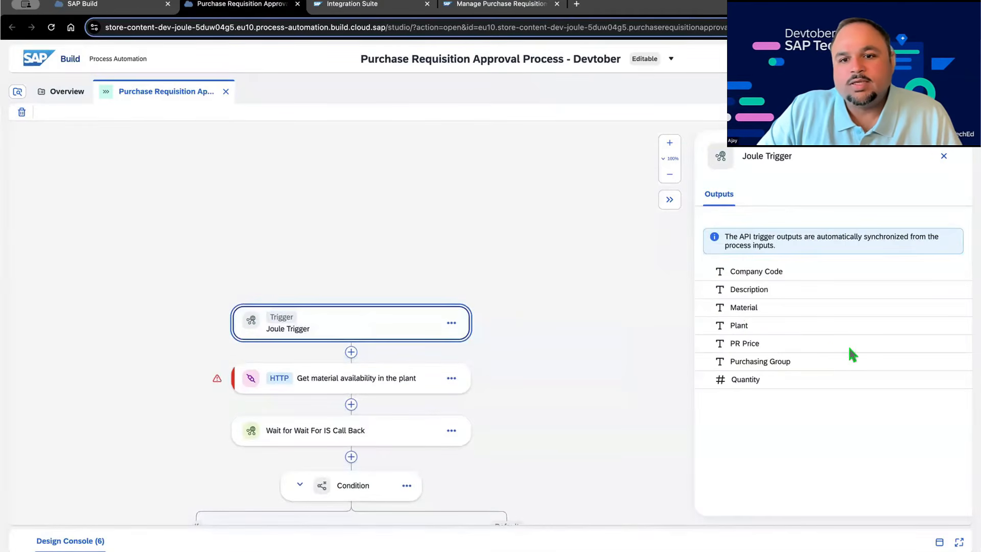
left_click_drag(730, 344, 785, 354)
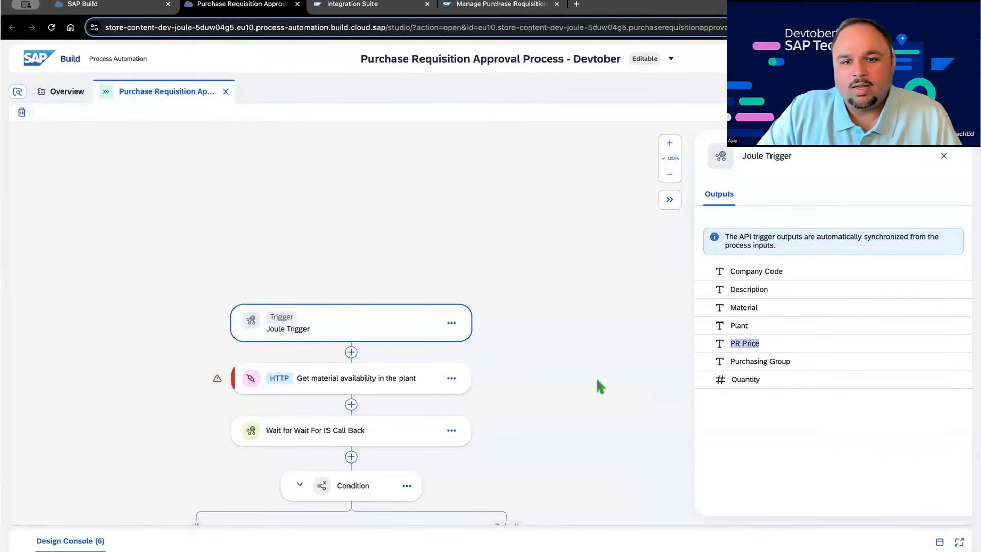
scroll(597, 378, "down", 3)
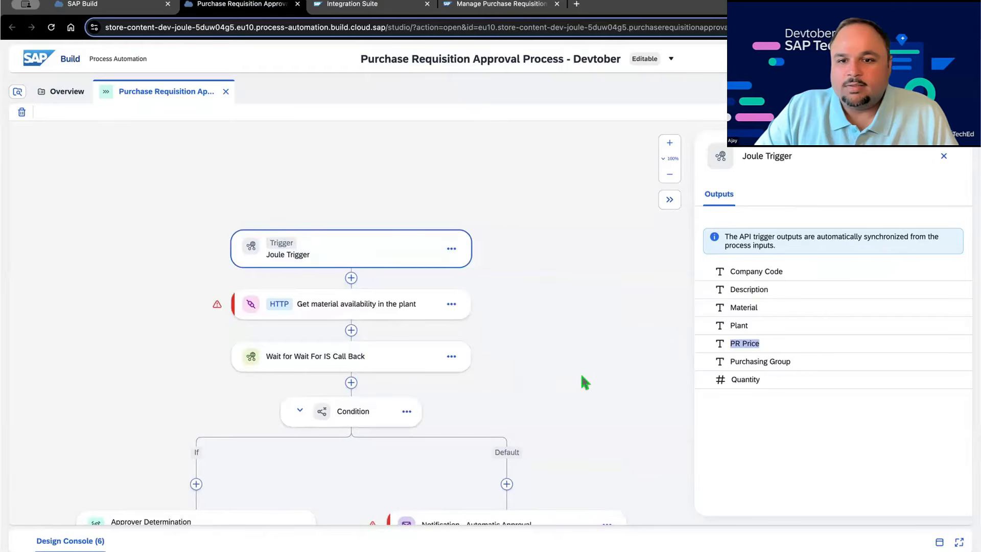
Step: Insert a script task between the Wait for Wait For IS Call Back step and the condition, entering "Create String to N" in its step name
left_click(351, 383)
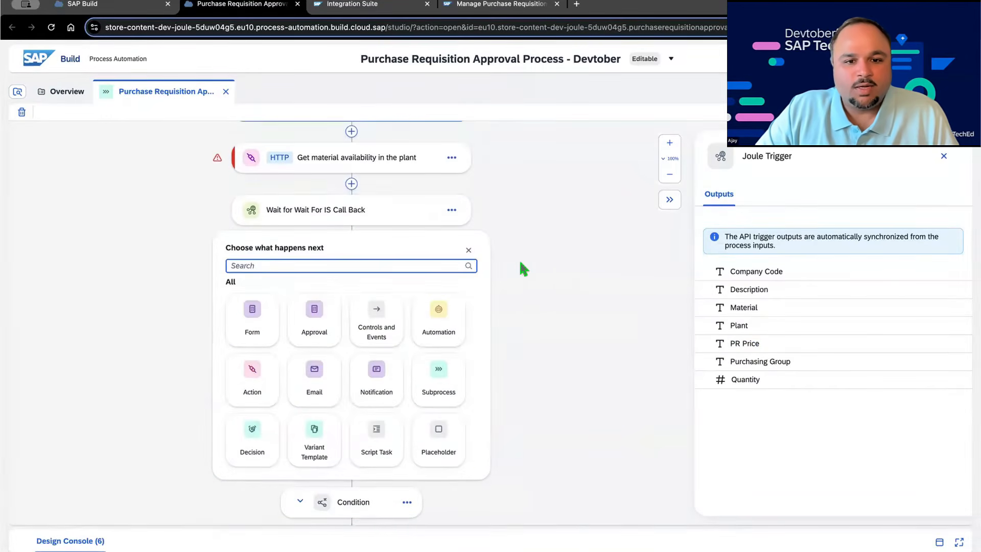
left_click(378, 434)
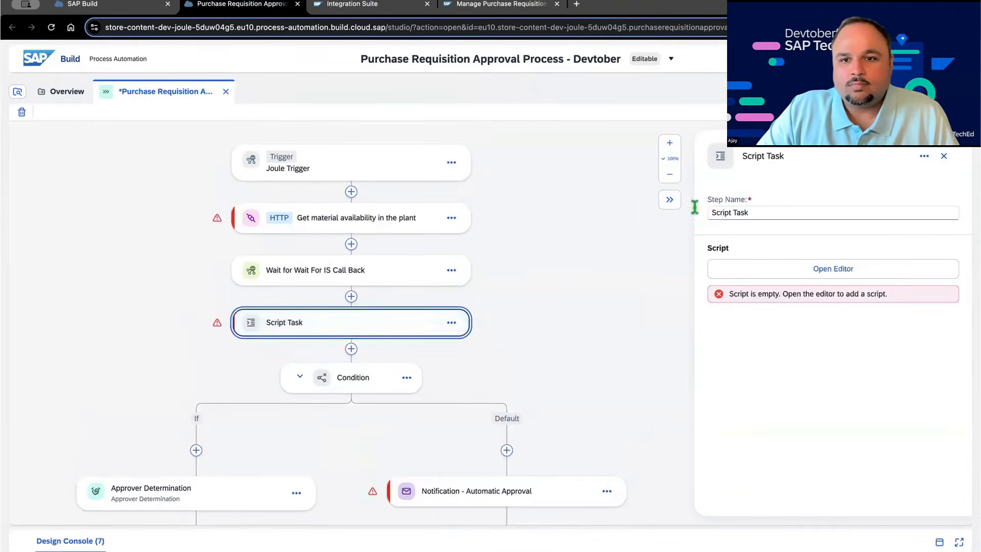
left_click(776, 210)
type("Create String to N")
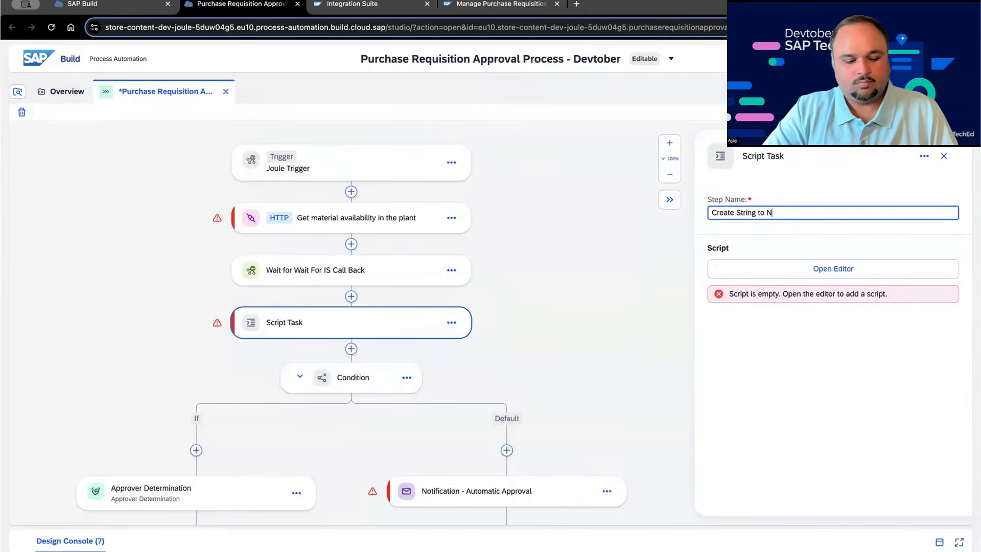
Step: Name the script task "Create String to Number" and clear all sample code from its script
type("umber")
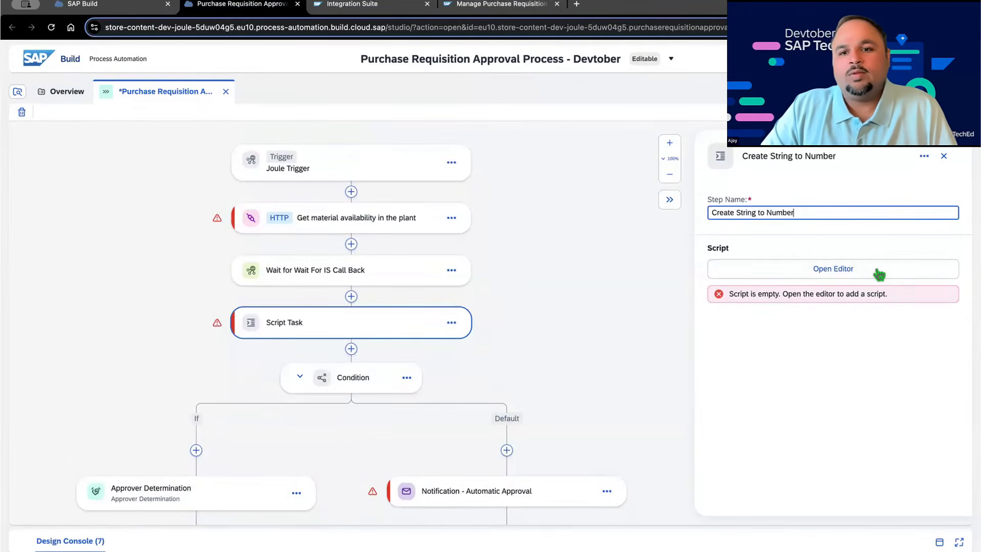
left_click(878, 275)
left_click(723, 274)
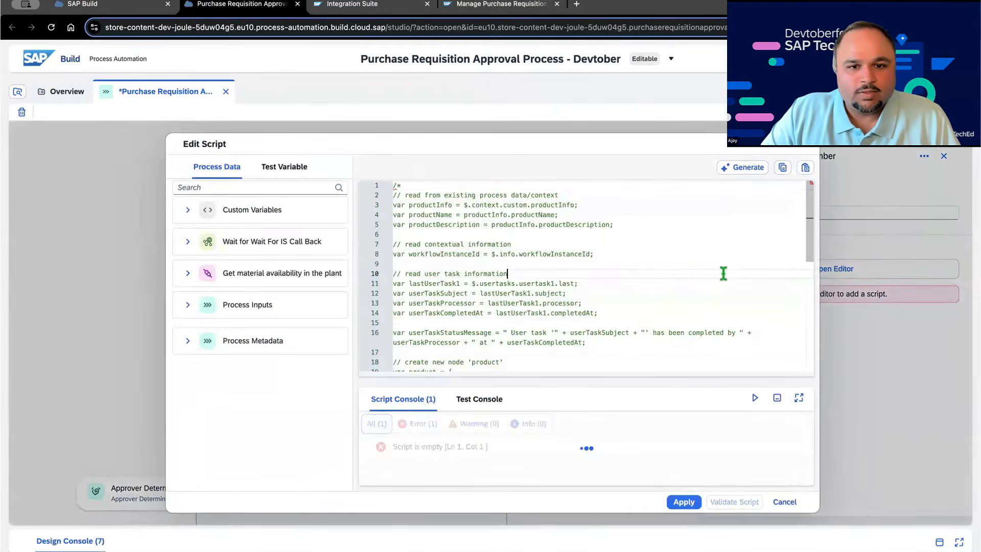
key("ctrl+a")
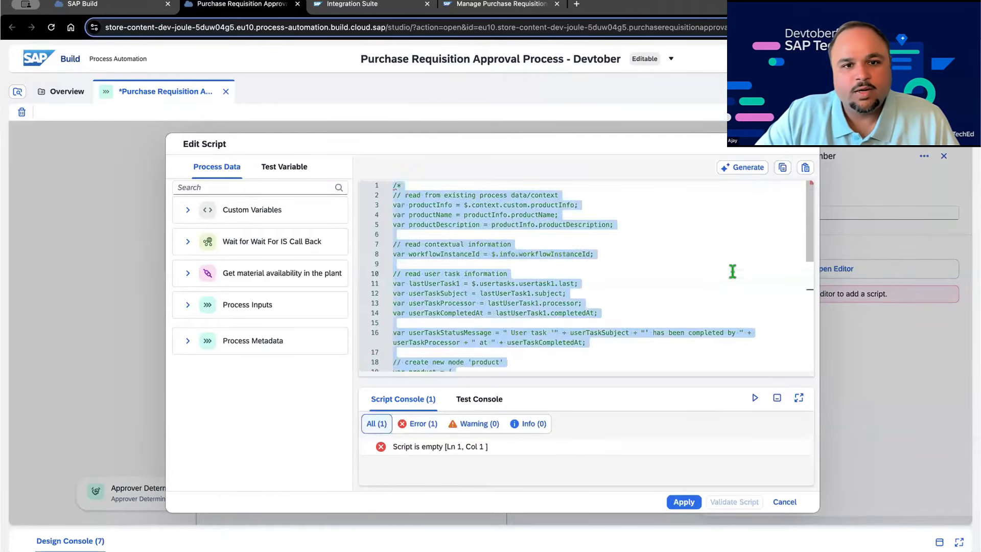
key("Delete")
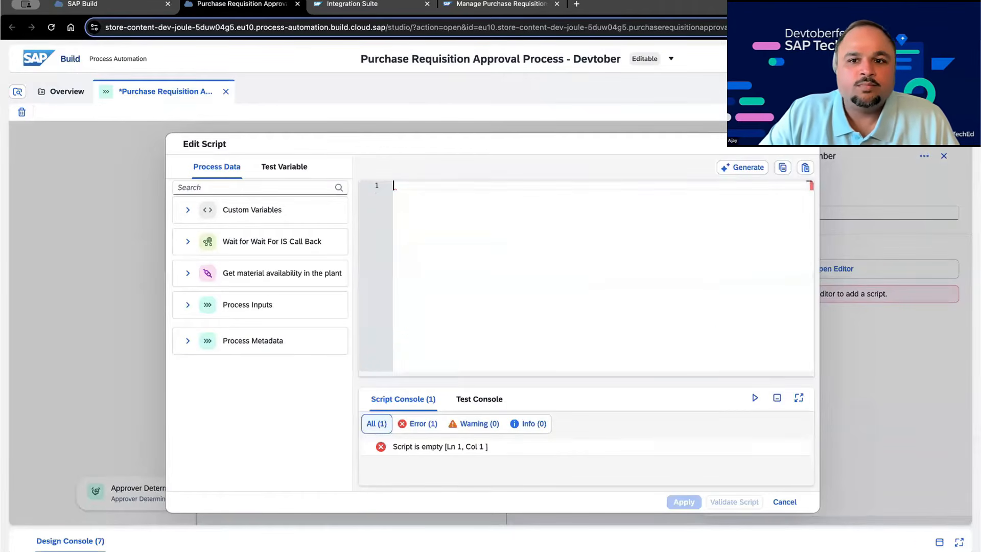
Step: Generate a line of JavaScript with AI that converts $.context.startEvent.prPrice into a number and assigns it to $.context.custom.price
left_click(749, 169)
left_click(644, 226)
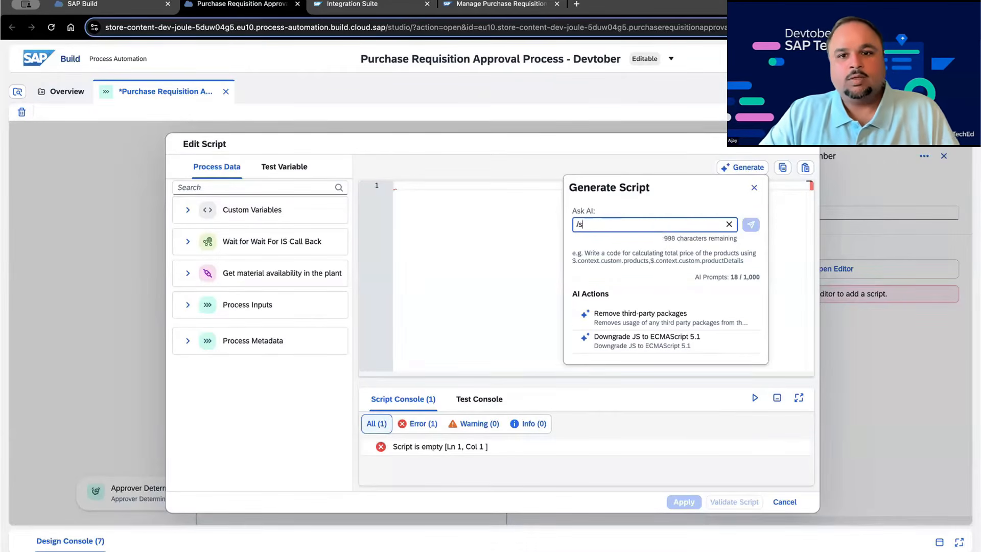
key("ctrl+v")
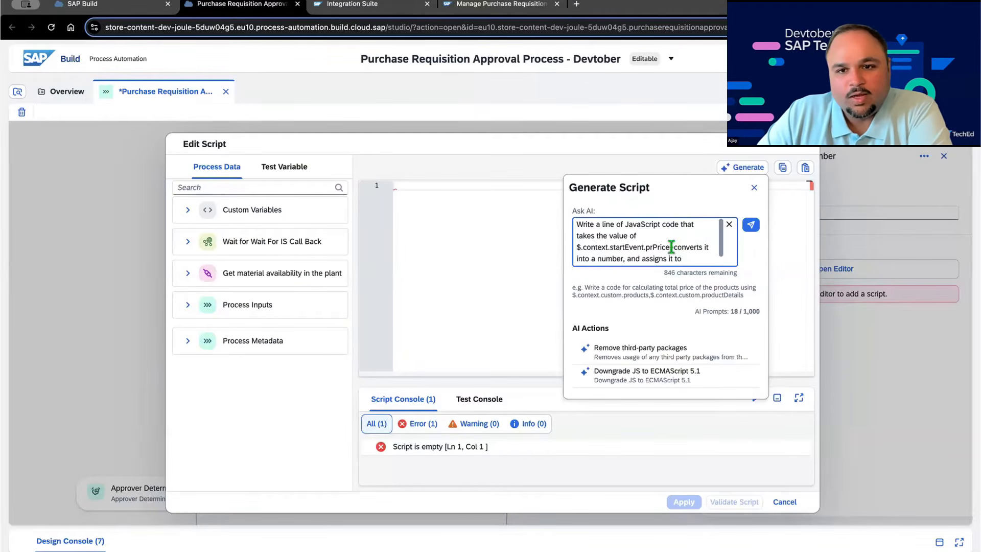
left_click_drag(671, 247, 573, 242)
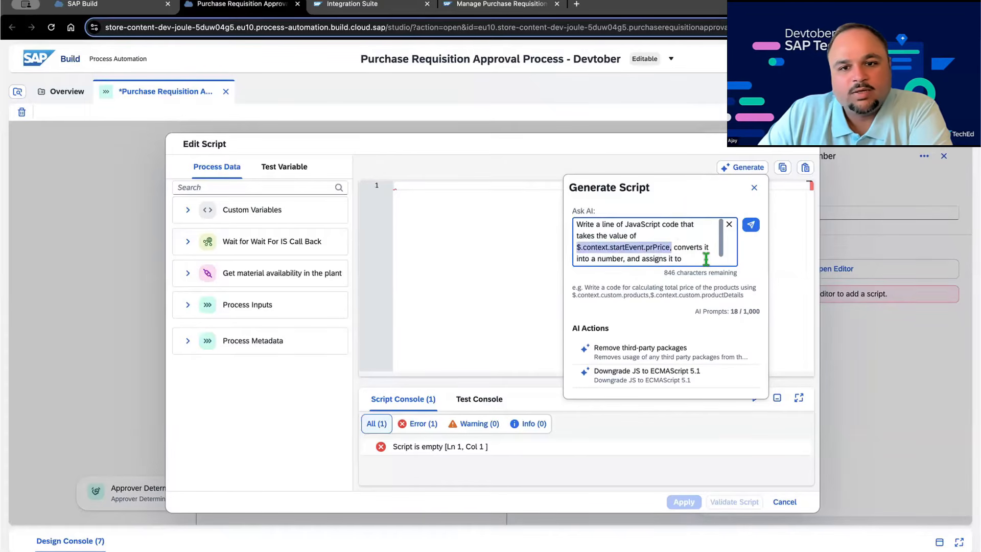
scroll(690, 258, "down", 1)
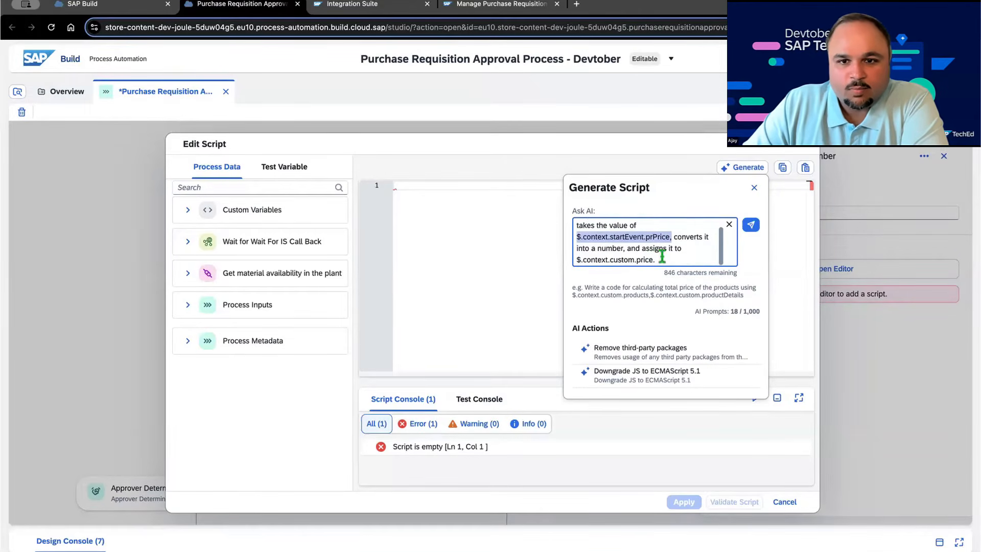
left_click_drag(655, 258, 570, 265)
left_click(752, 229)
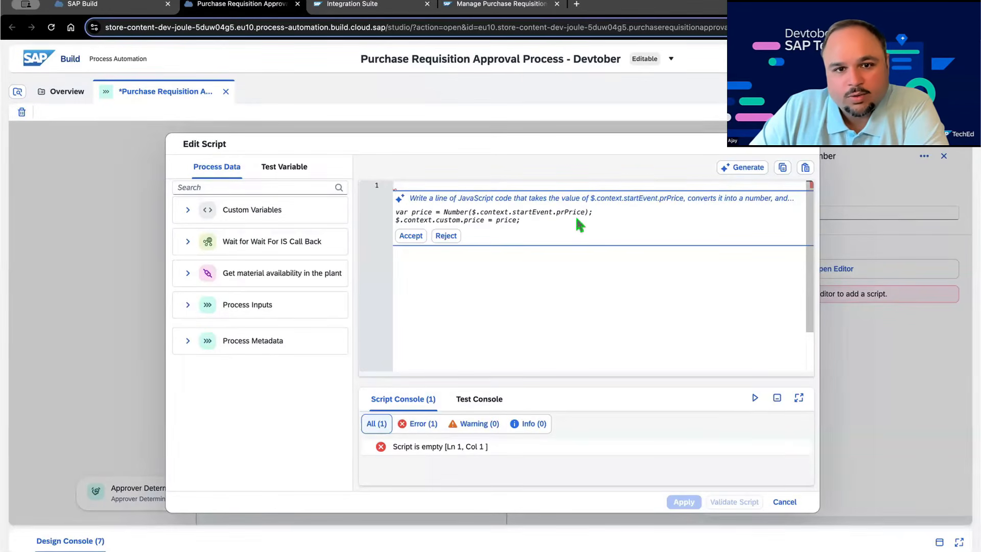
Step: Accept the generated price conversion code, validate the script and apply it to the task
left_click(410, 235)
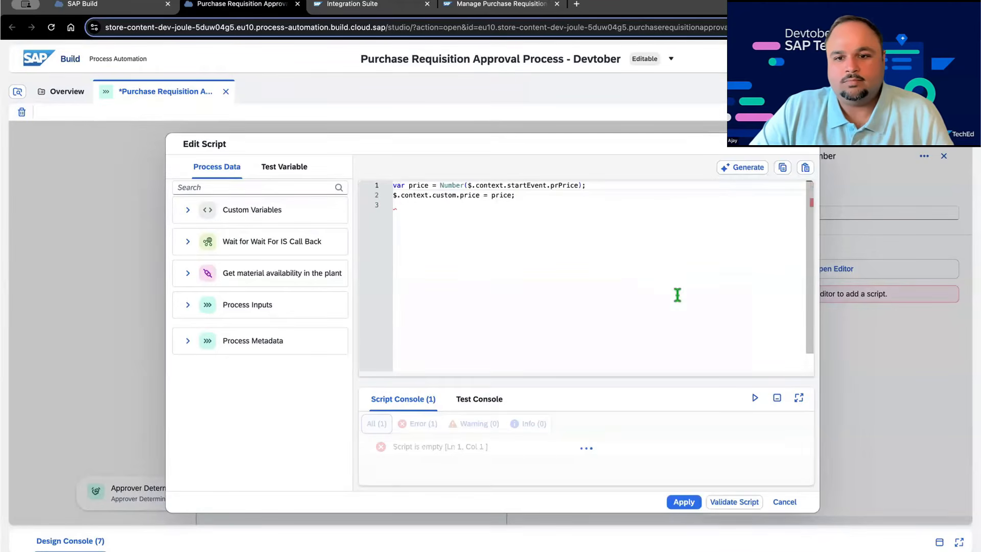
left_click(746, 501)
left_click_drag(659, 113, 649, 164)
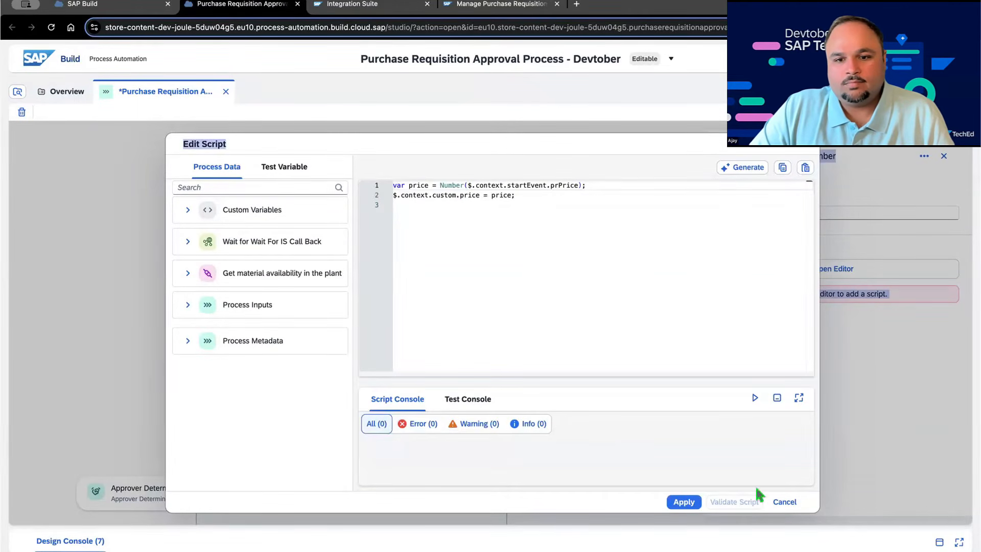
left_click(681, 503)
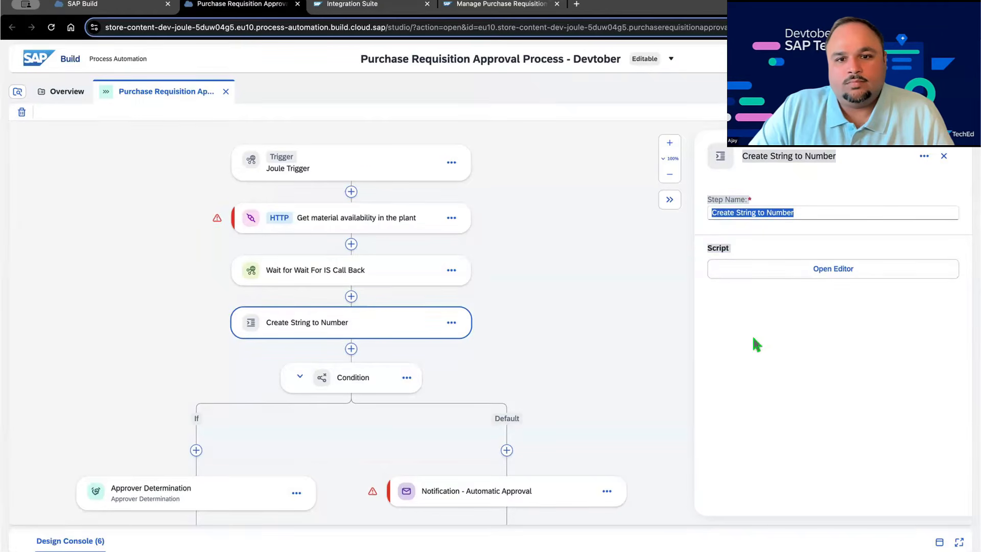
Step: In the If branch condition, replace the Material item with Materialavailable from Wait for Wait For IS Call Back
left_click(332, 377)
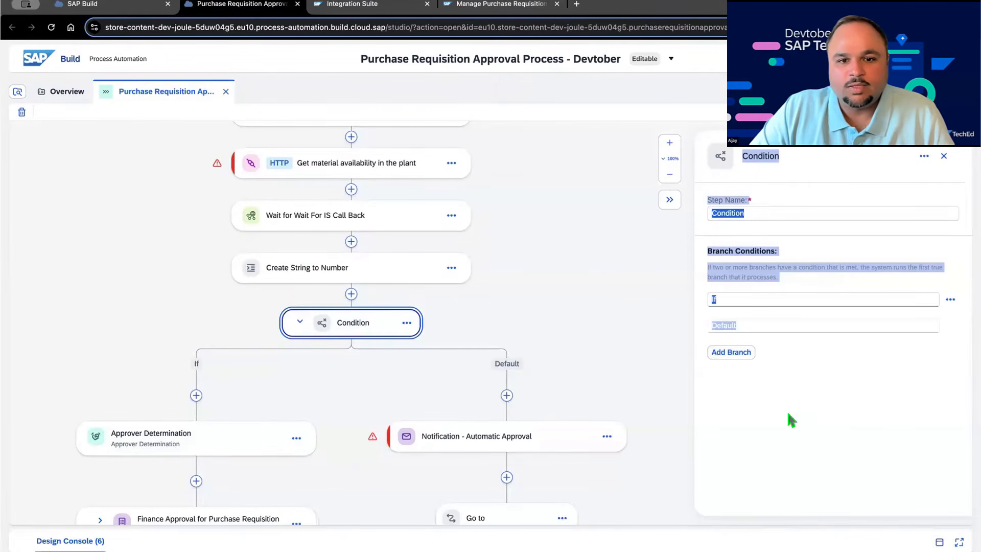
left_click_drag(390, 387, 478, 307)
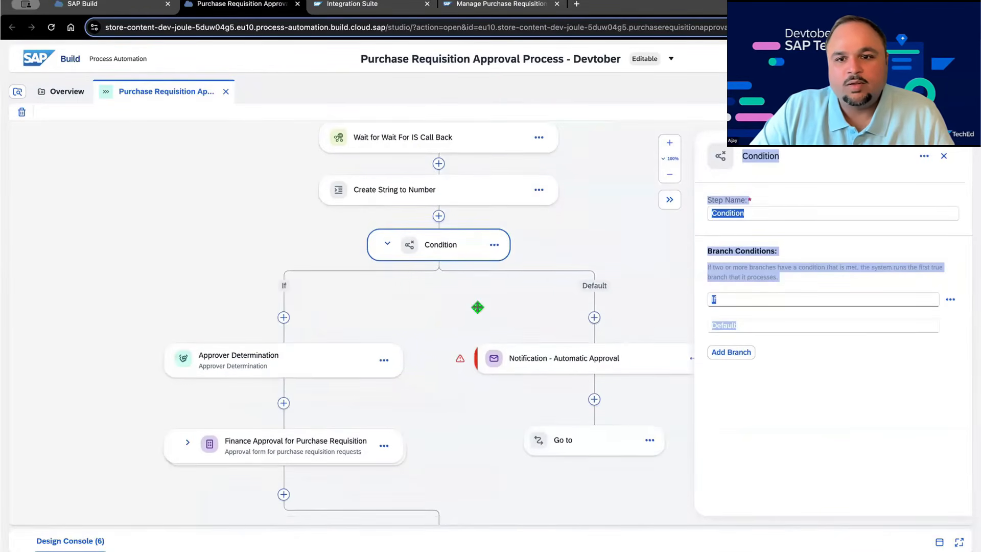
left_click(951, 300)
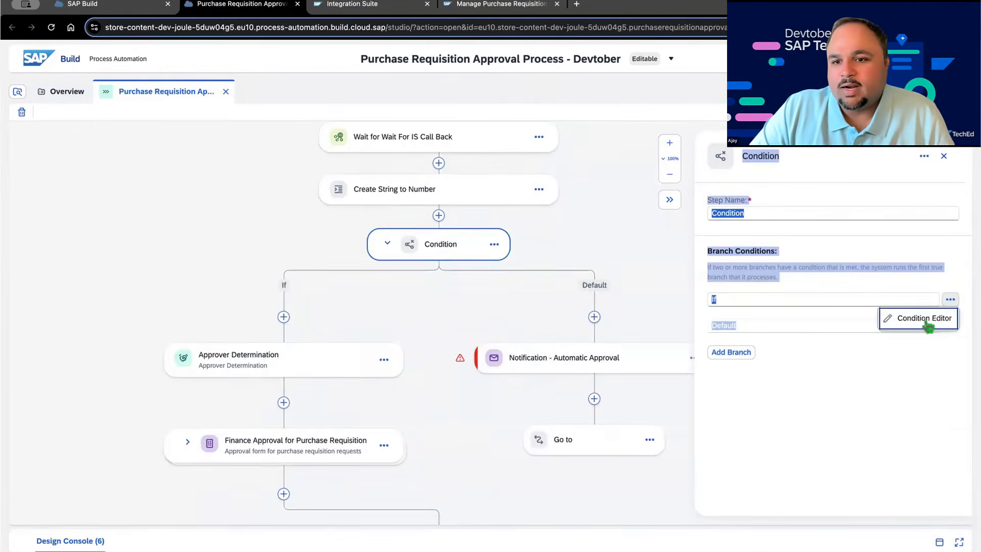
left_click(925, 322)
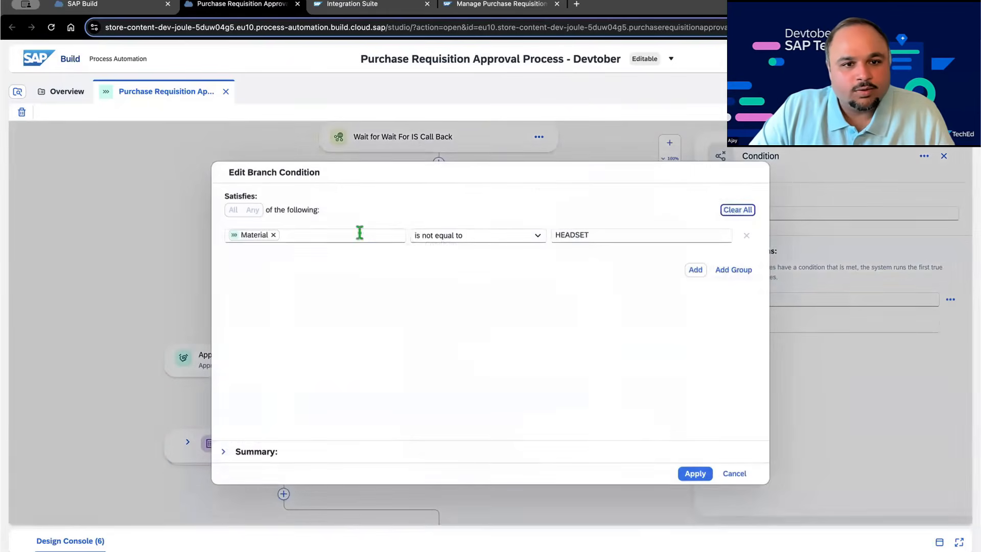
left_click(273, 235)
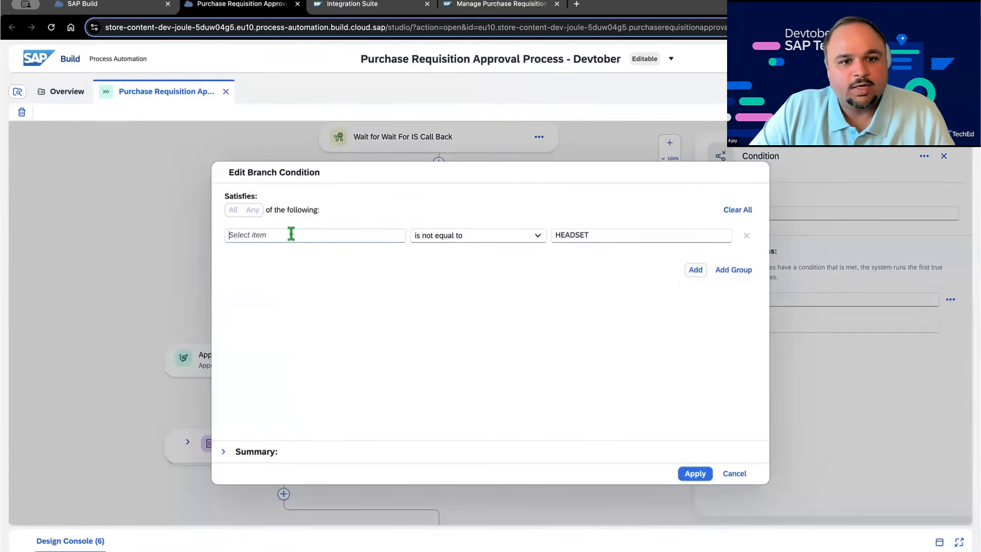
left_click(292, 235)
left_click(245, 328)
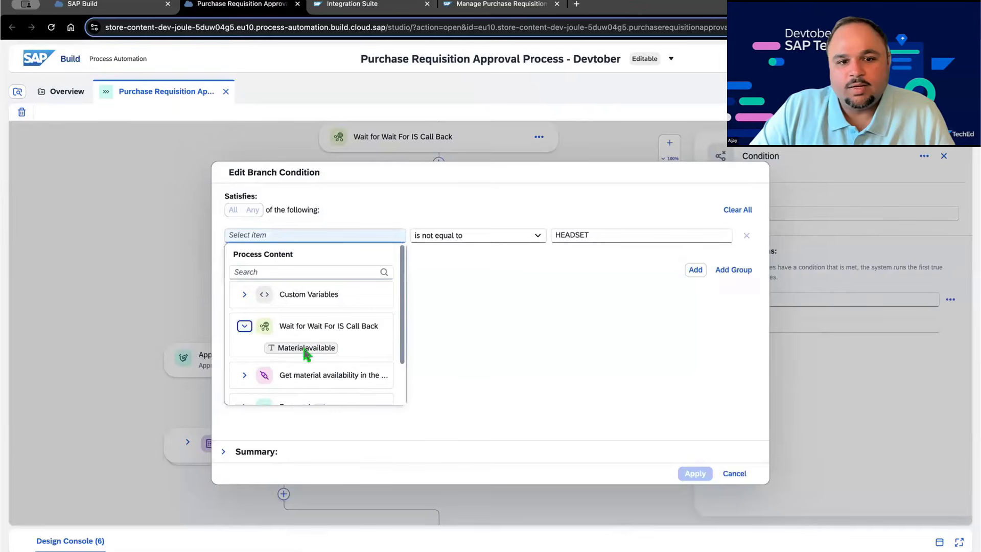
left_click(309, 349)
Step: Set the comparison value of the Materialavailable rule to true
left_click(617, 234)
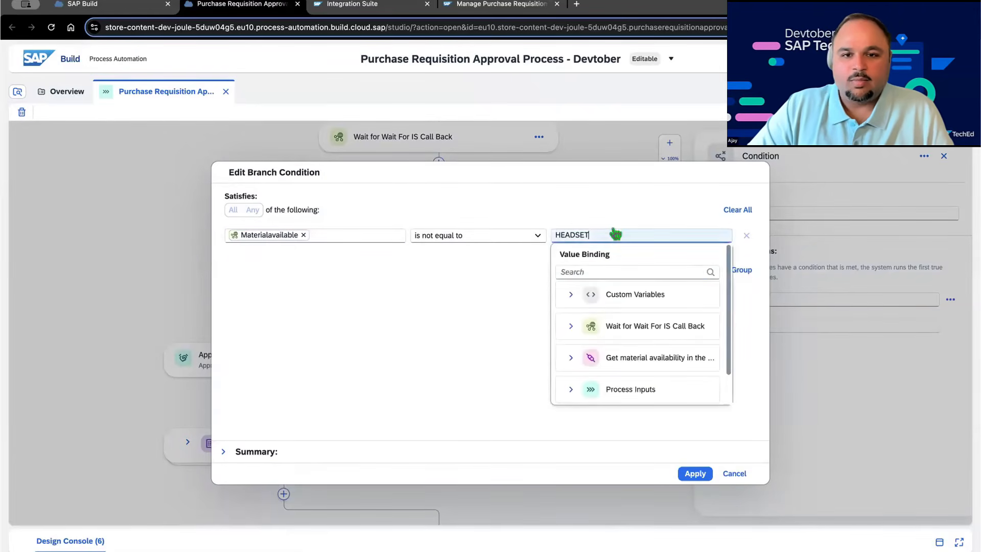
key("BackSpace")
key("BackSpace")
key("BackSpace")
key("BackSpace")
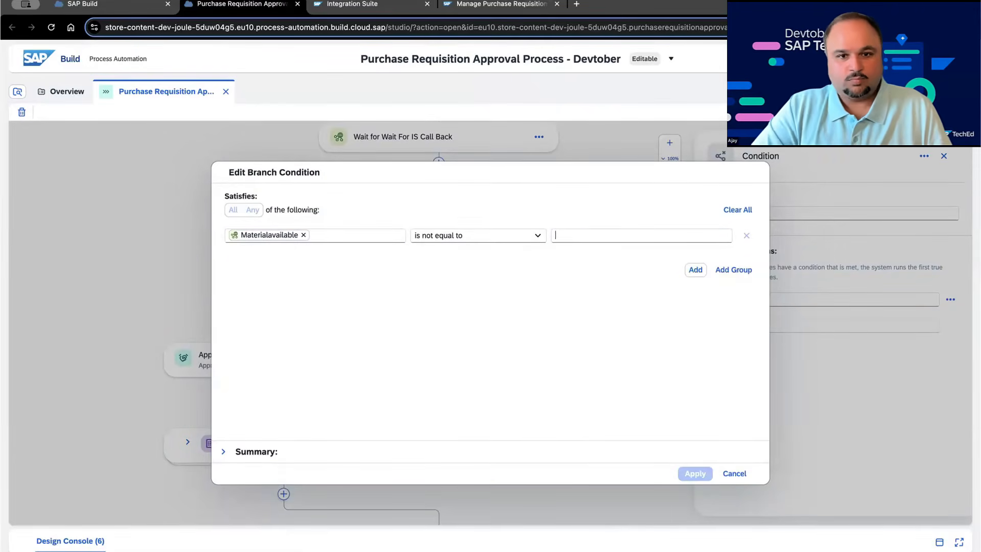
type("true")
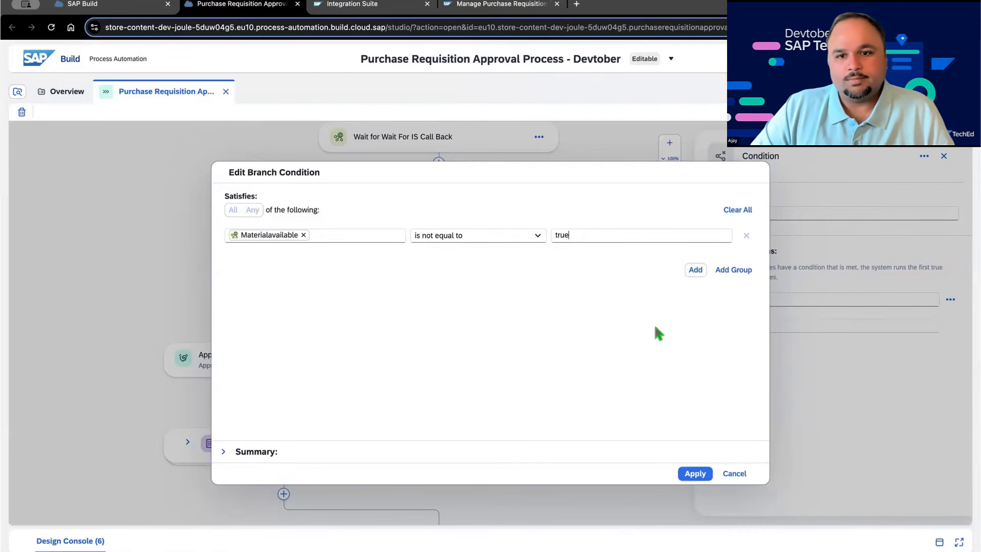
Step: Add a second rule to the If branch requiring the process input Quantity is equal to 1000, and apply the condition
left_click(696, 269)
left_click(346, 259)
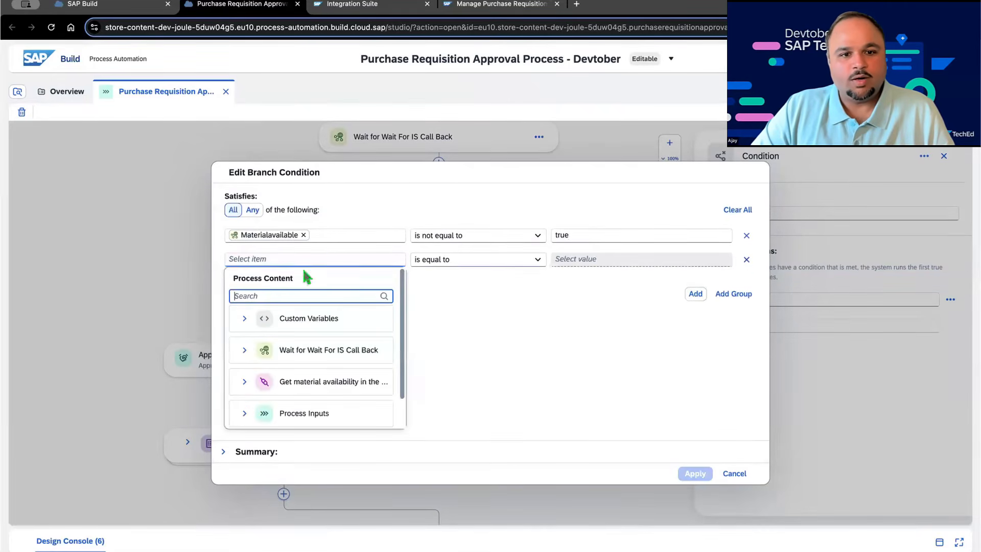
left_click(246, 413)
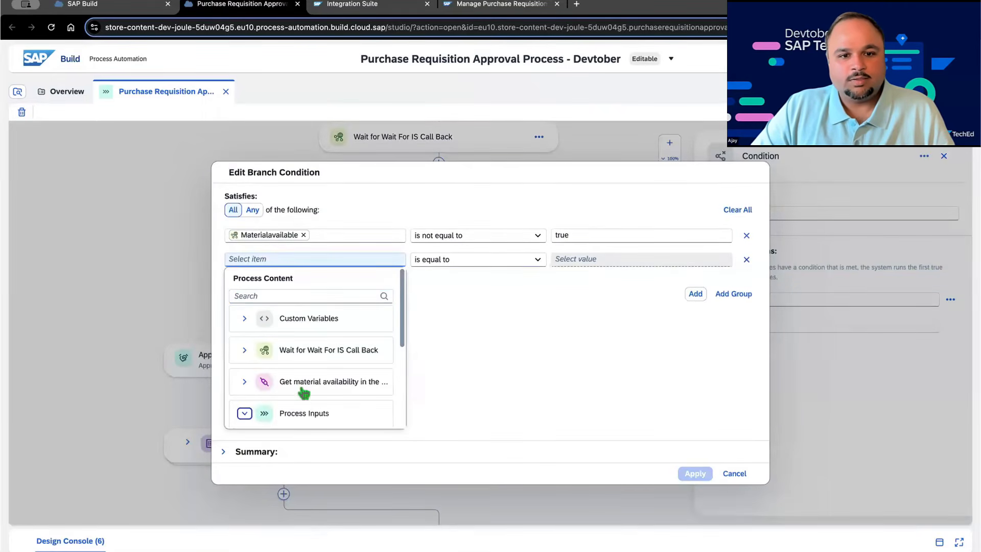
scroll(309, 397, "down", 3)
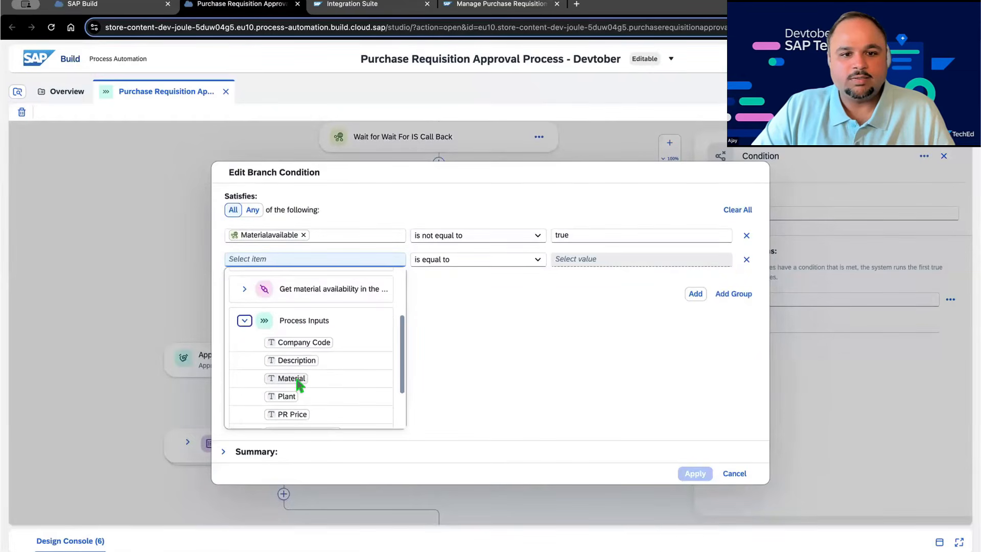
left_click(298, 382)
scroll(328, 368, "down", 2)
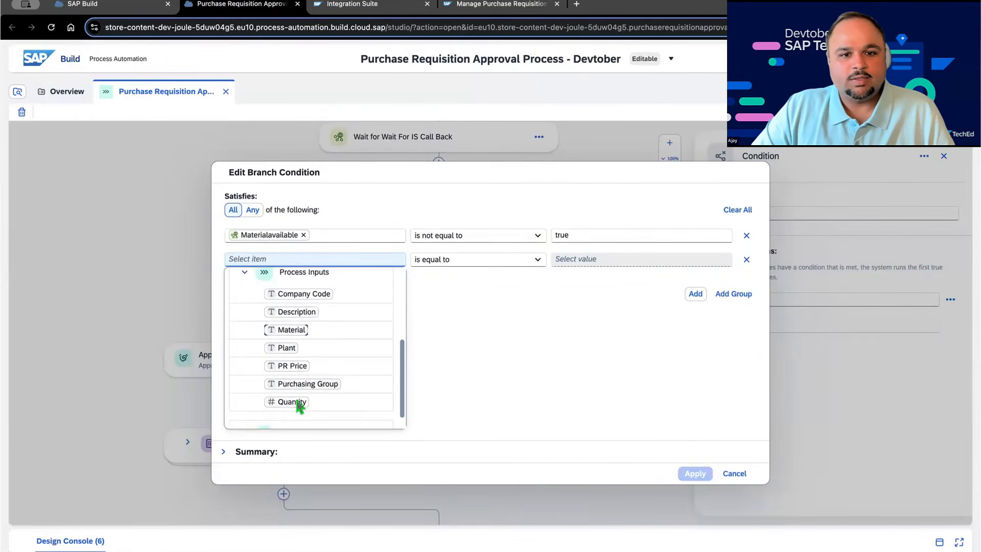
left_click(300, 402)
left_click(625, 259)
type("1")
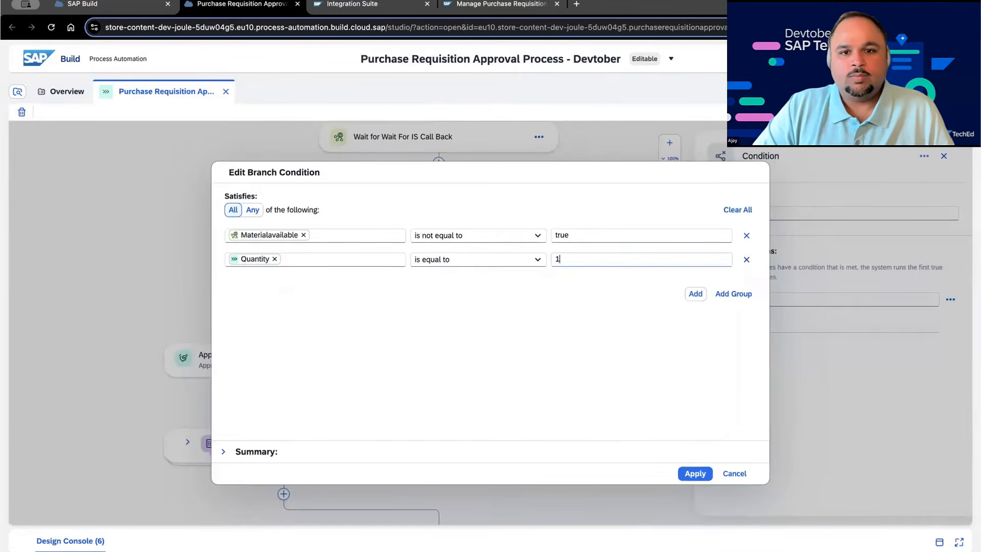
type("000")
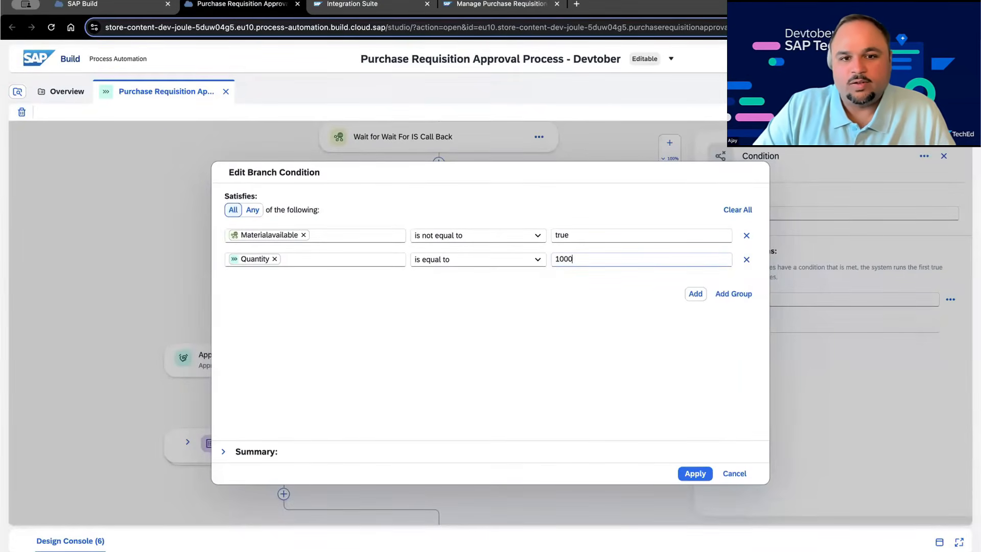
left_click(693, 473)
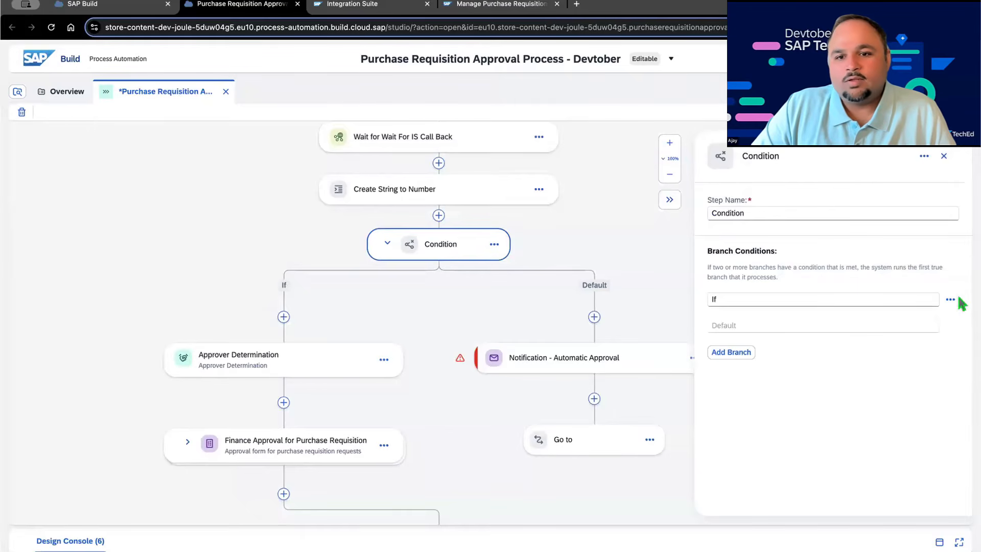
Step: Add a second If branch to the Condition and select Materialavailable from Wait for Wait For IS Call Back as its condition item
left_click(744, 357)
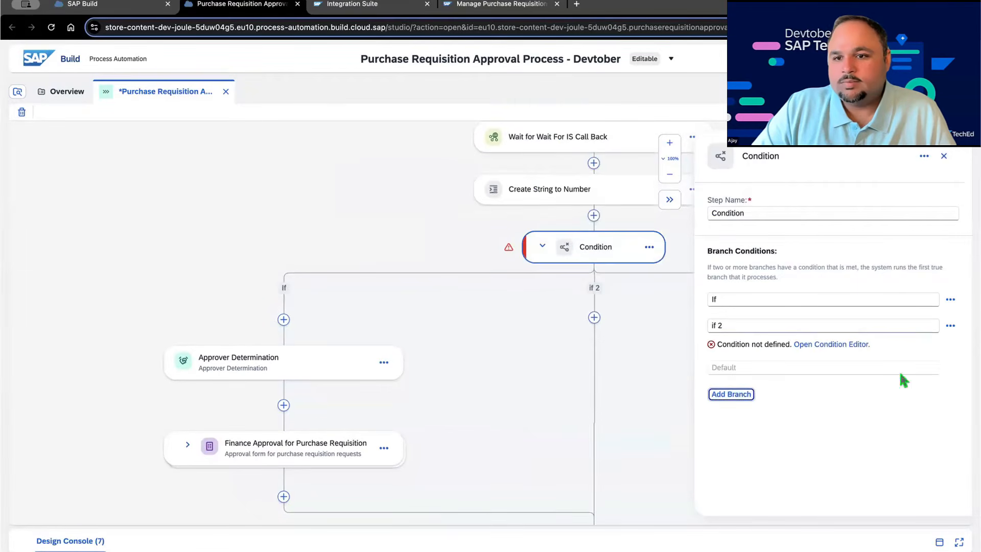
left_click(948, 326)
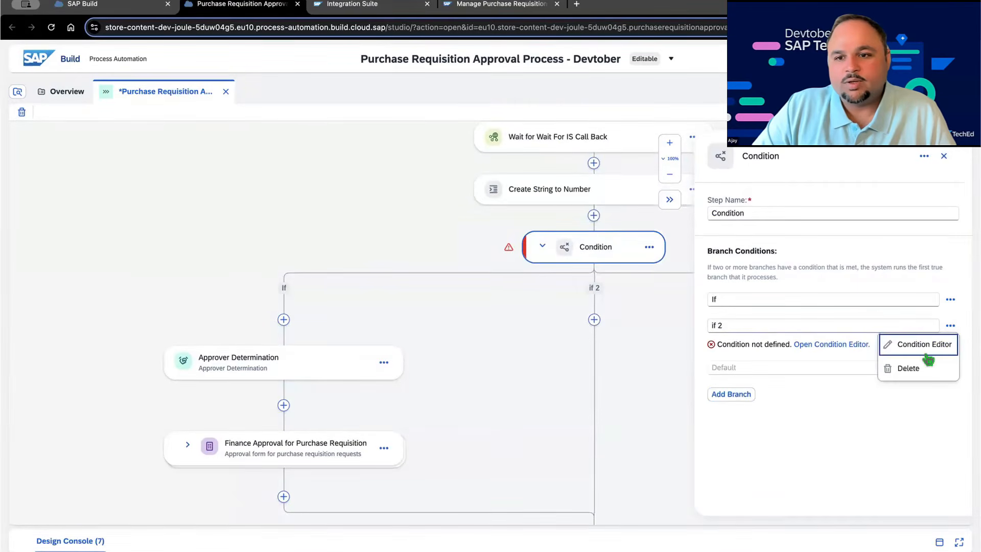
left_click(926, 349)
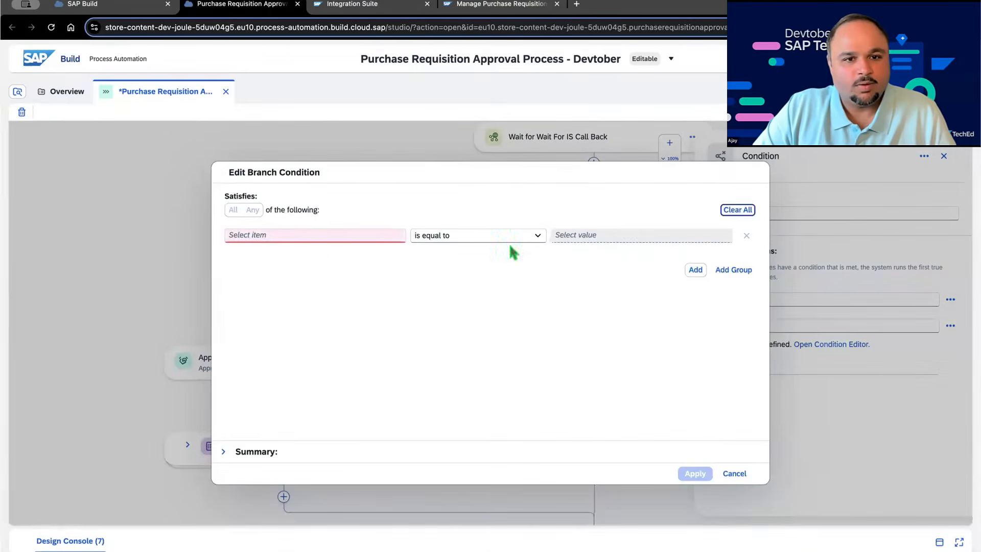
left_click(287, 232)
left_click(244, 326)
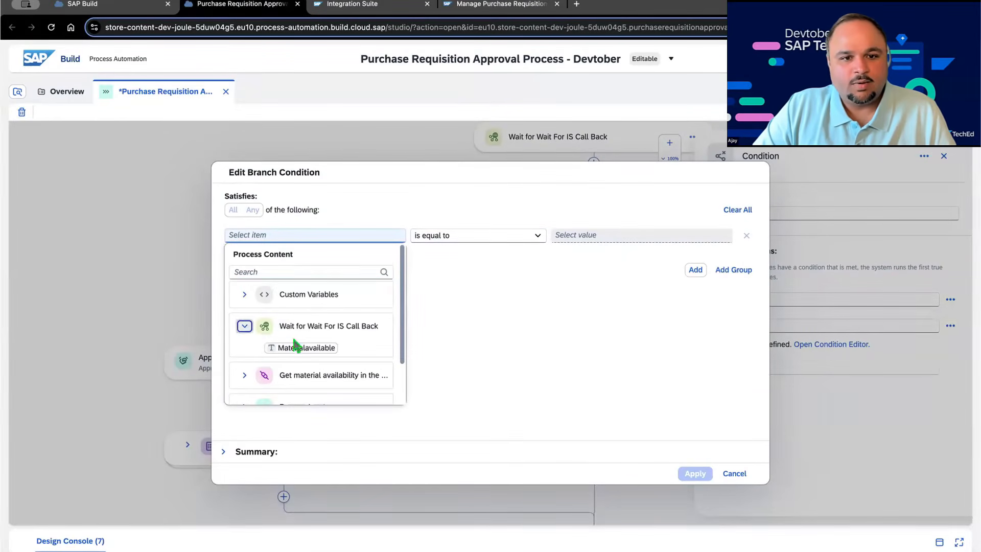
left_click(296, 348)
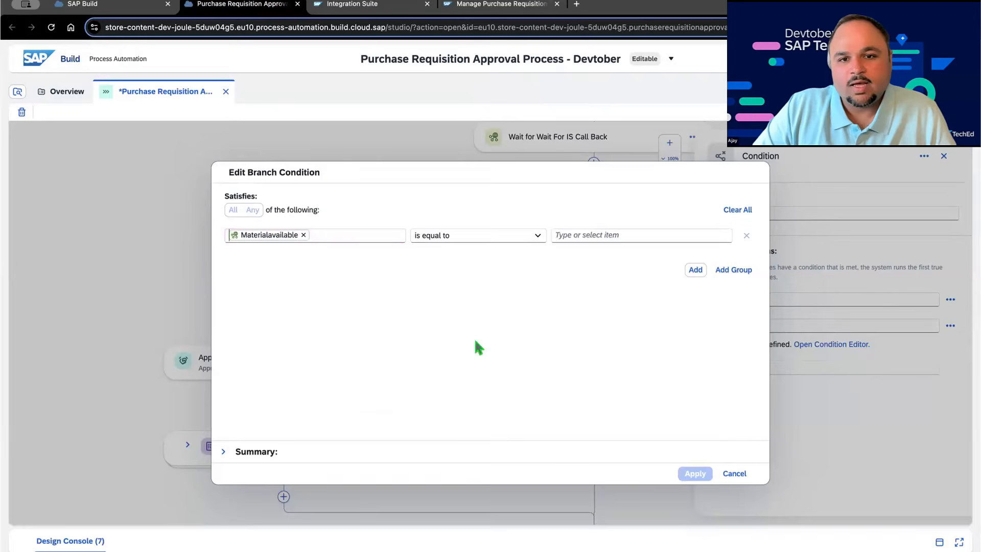
Step: Set the comparison value of the if 2 branch's Materialavailable rule to false and apply the condition
left_click(604, 232)
type("fa")
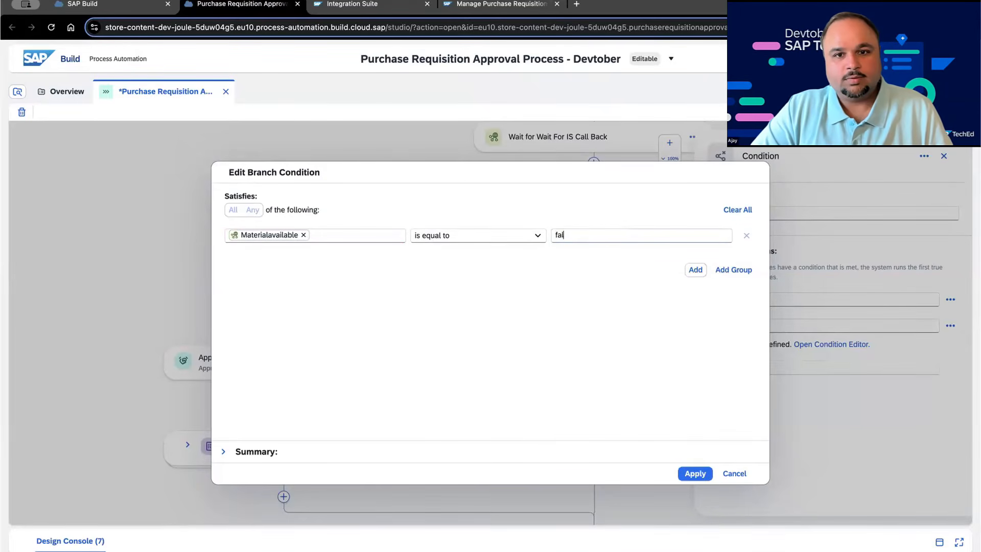
type("lse")
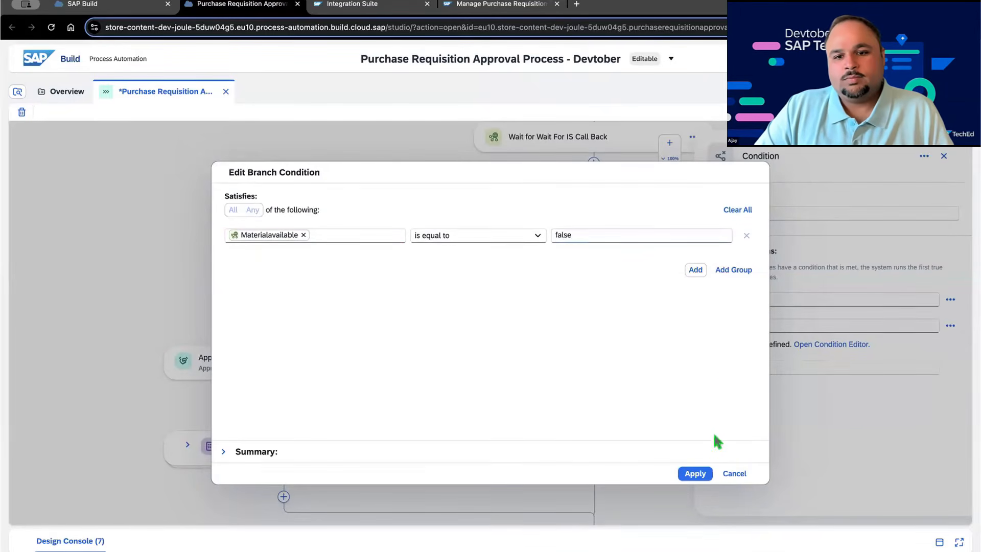
left_click(694, 473)
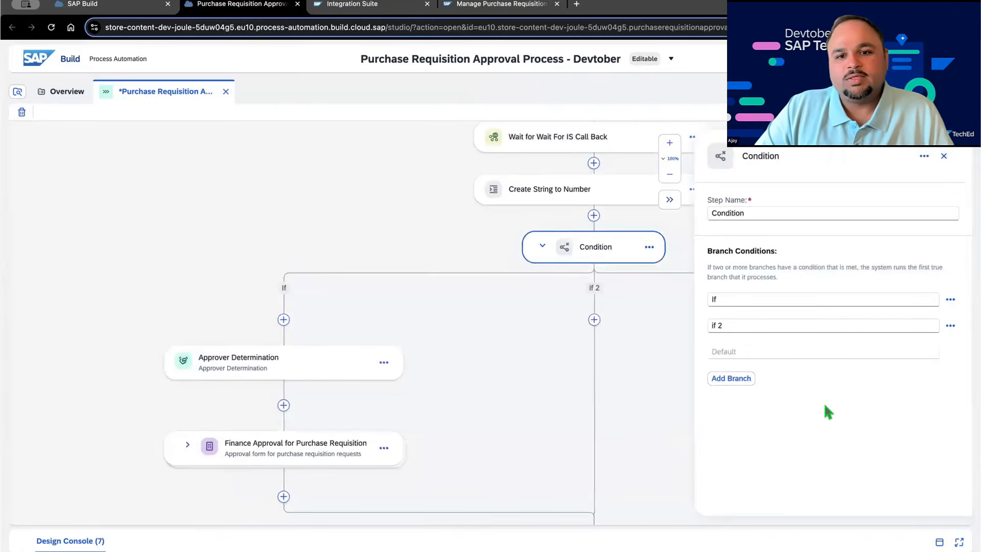
Step: Add an Email step to the if 2 branch
scroll(627, 358, "right", 5)
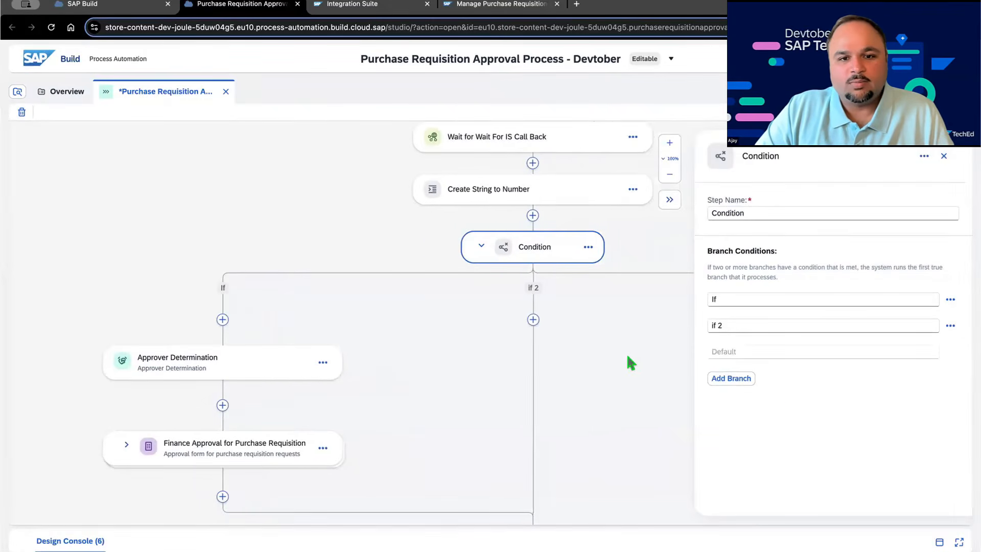
scroll(584, 366, "right", 8)
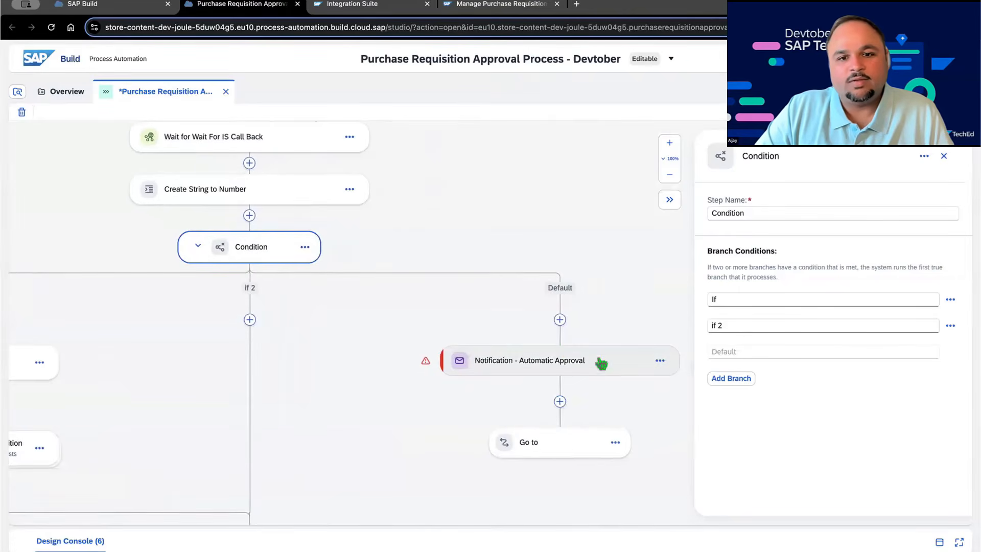
scroll(632, 326, "up", 1)
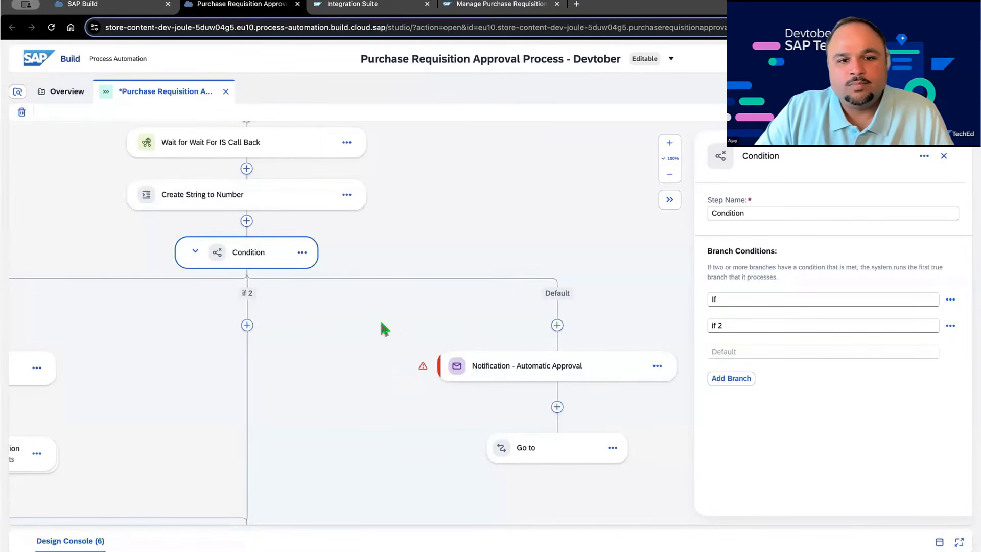
scroll(380, 320, "left", 5)
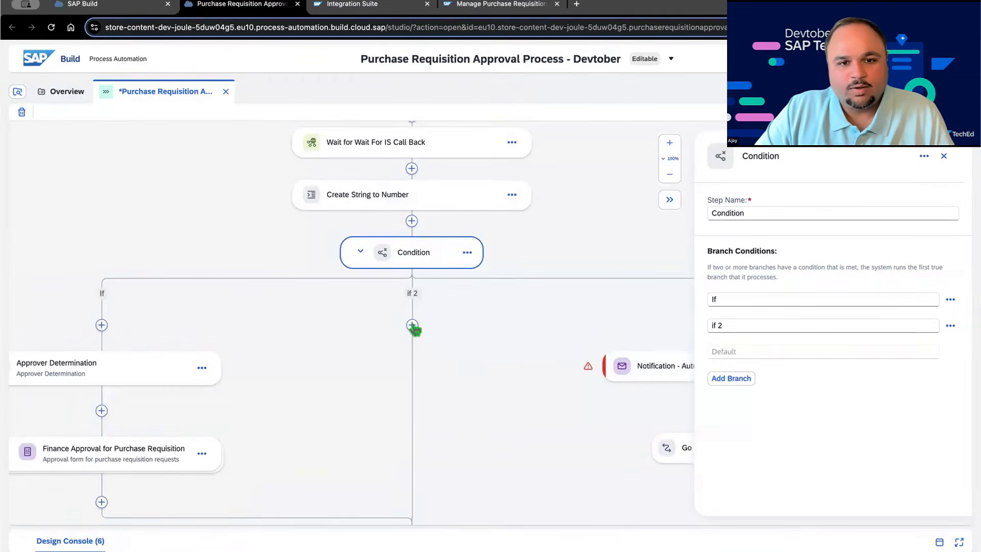
left_click(412, 325)
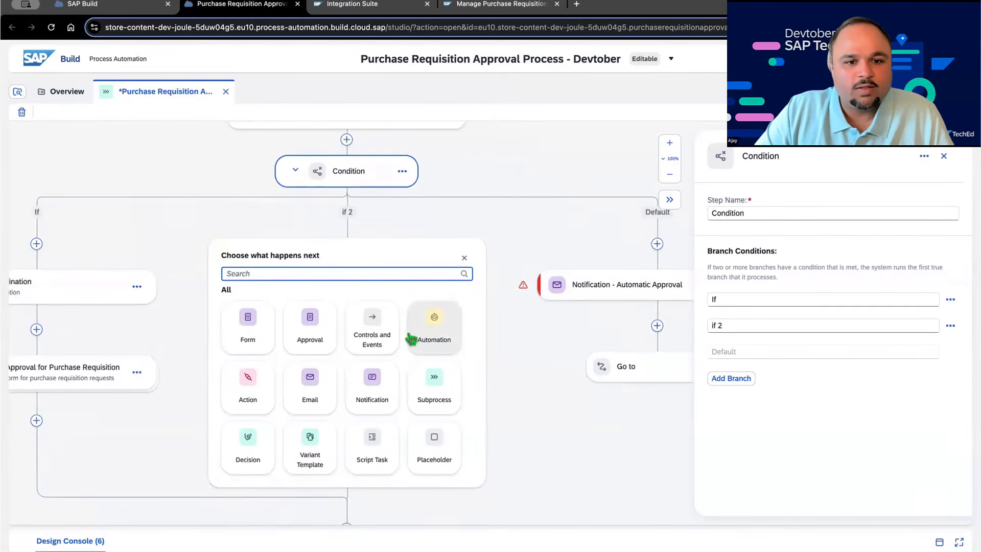
left_click(311, 378)
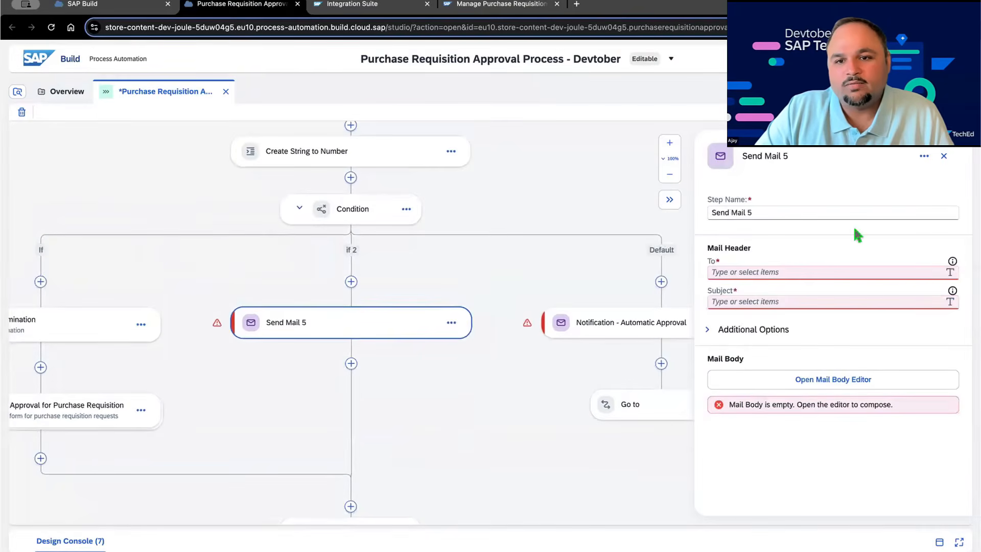
Step: Set the new mail's recipient to Started By from the process metadata
left_click(822, 271)
left_click(738, 274)
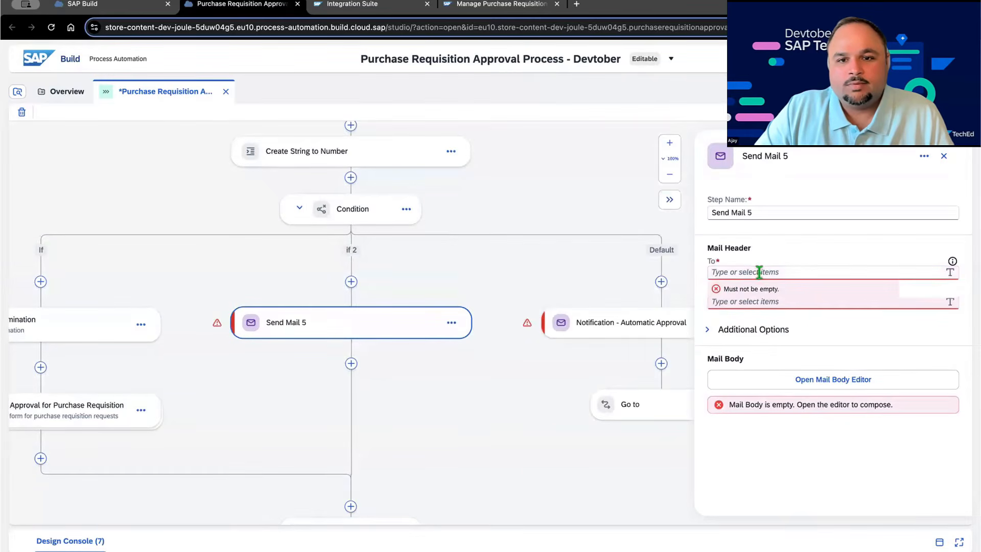
left_click(759, 272)
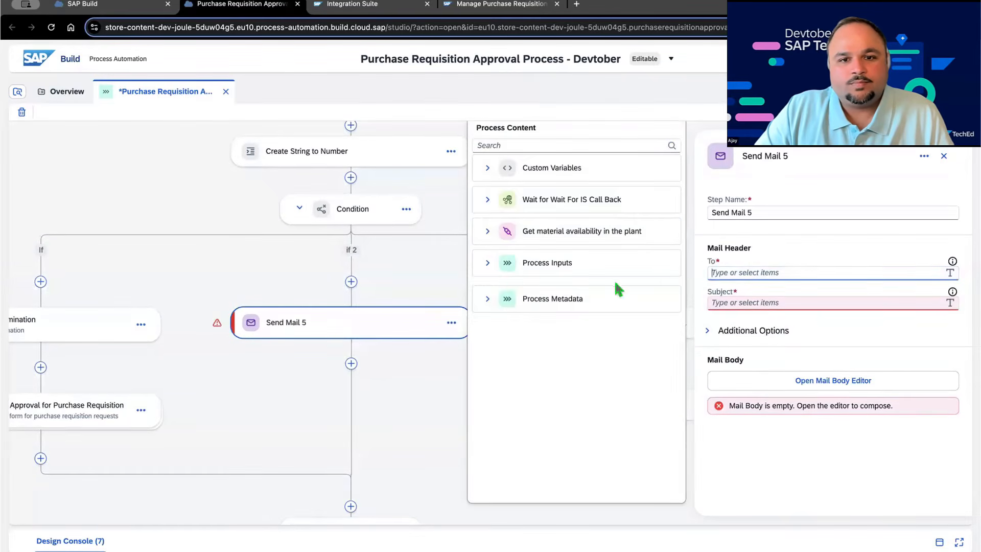
left_click(487, 301)
left_click(537, 320)
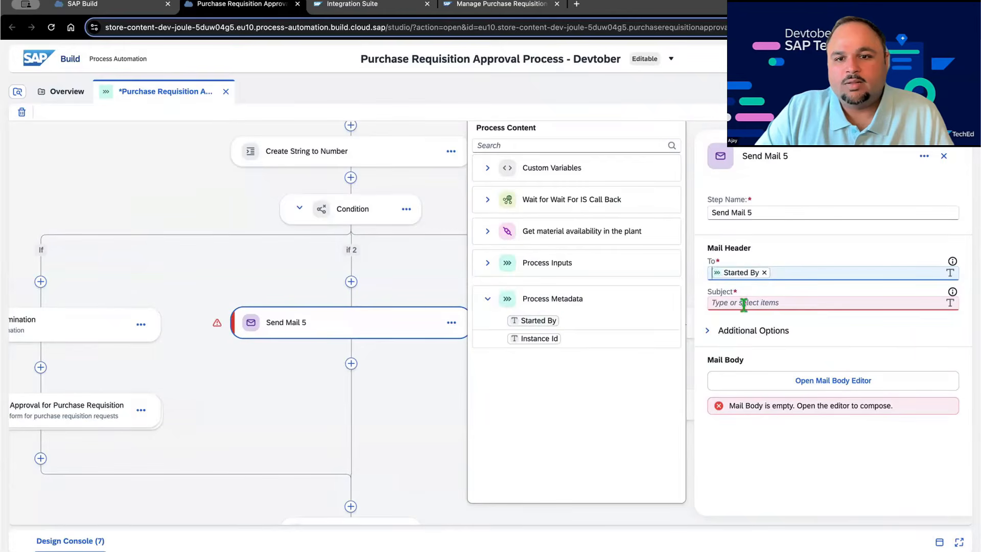
Step: Enter "Material is not available" as the subject of the mail in the if 2 branch
left_click(744, 305)
type("Mateiral")
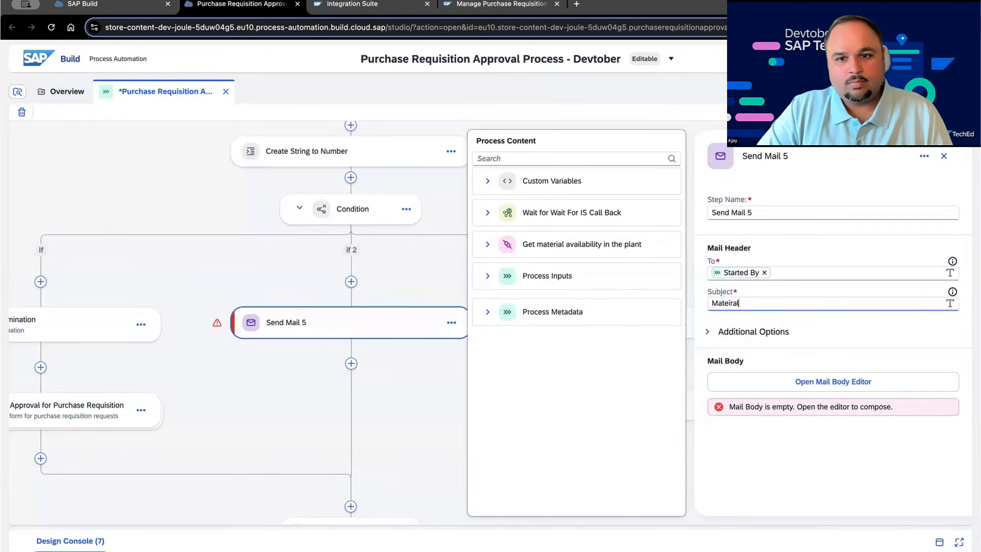
key("BackSpace")
key("BackSpace")
key("BackSpace")
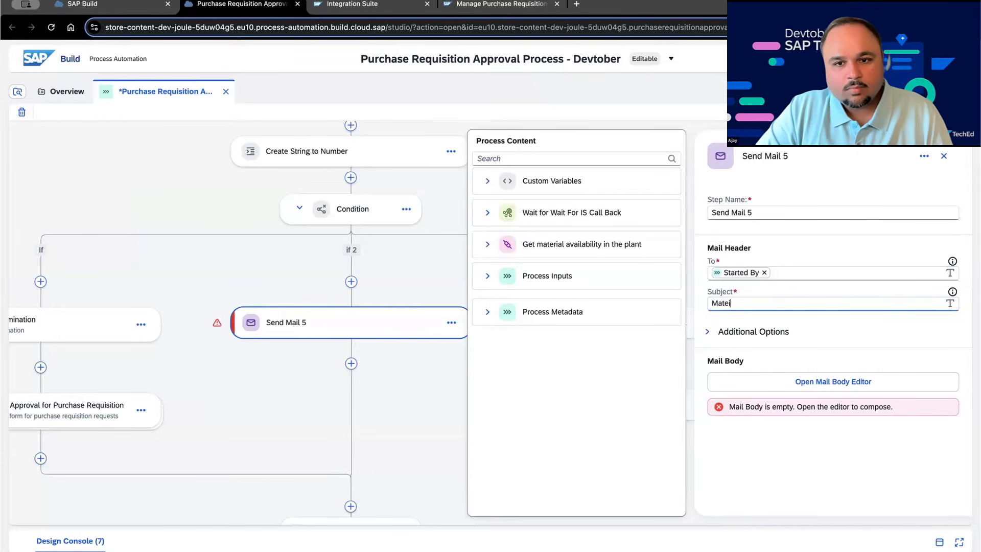
type("erial ")
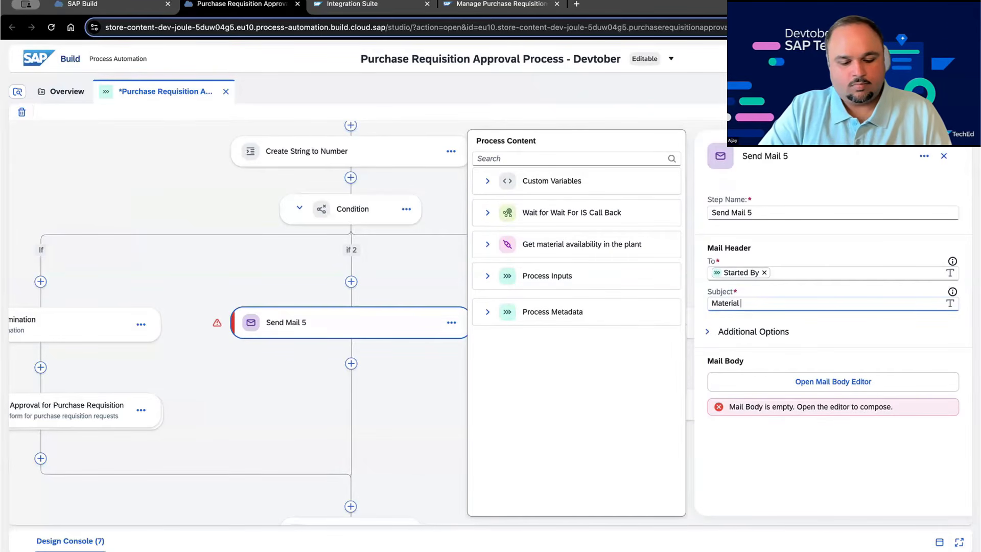
type("is not availa")
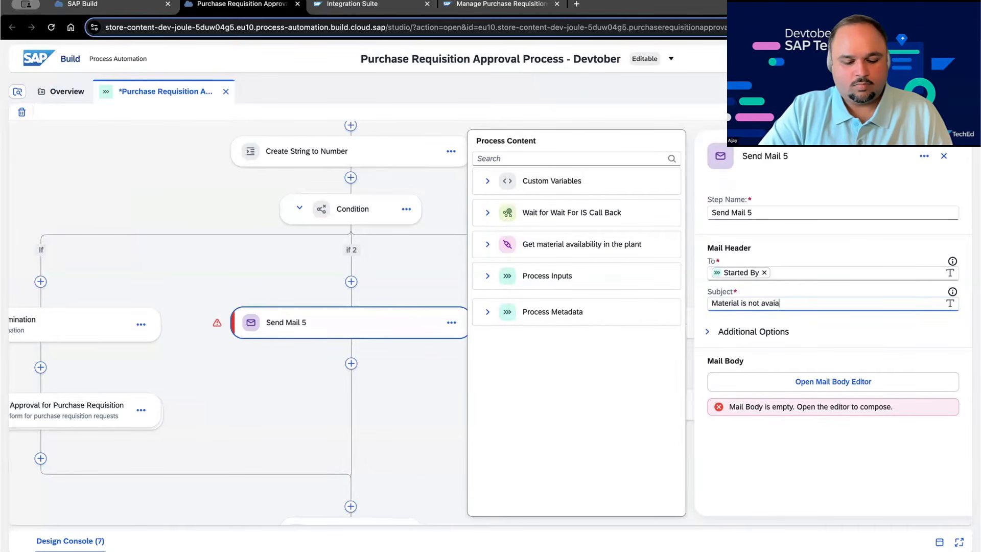
key("BackSpace")
type("lable")
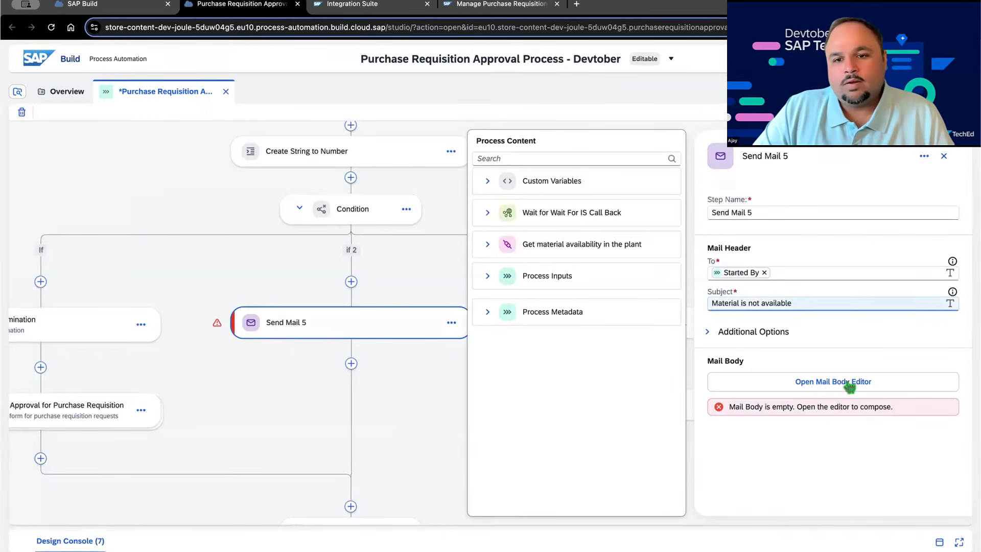
Step: Write the mail body "Dear Requestor, Your Purchase Requisition for the material: could not be created due to insufficent quantity: available in the Plant:", signed "PR Admin Team"
left_click(848, 384)
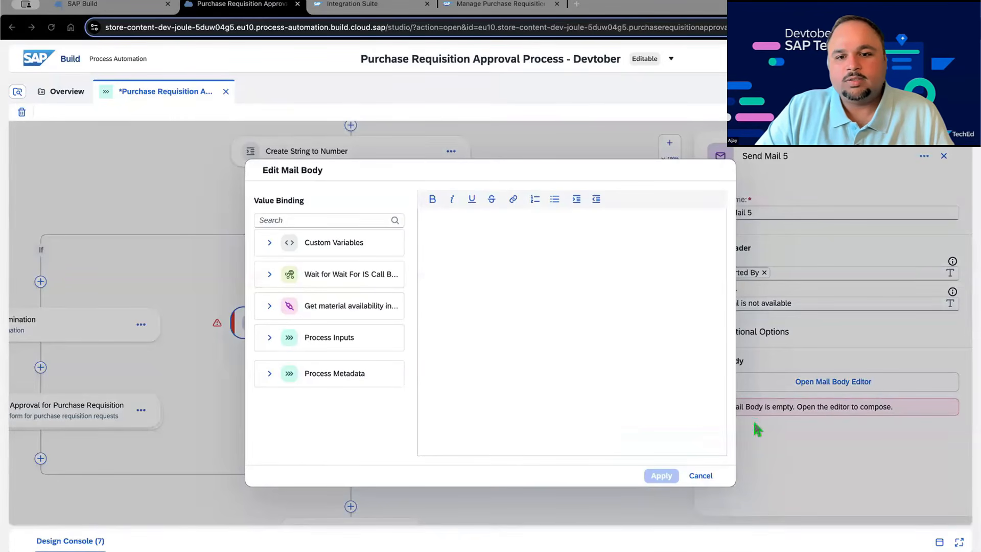
left_click(527, 283)
type("Dear Requestor,    Your Purchase Requisition for the material: could not be created due to insufficent quantity: available in the Plant:  Regards, PR Admin Team")
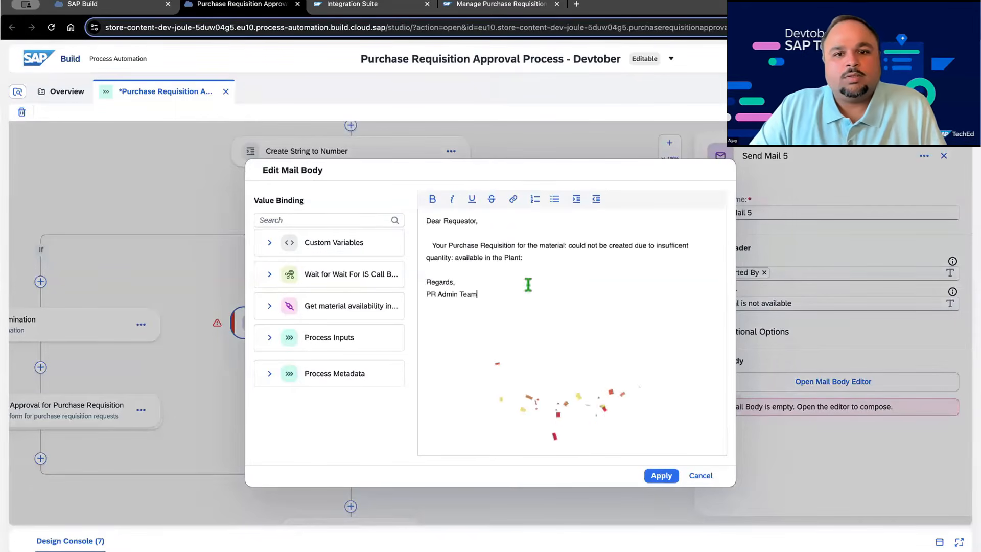
Step: Insert the process inputs Material, Quantity and Plant after their matching labels in the mail body, and apply the text
left_click(568, 245)
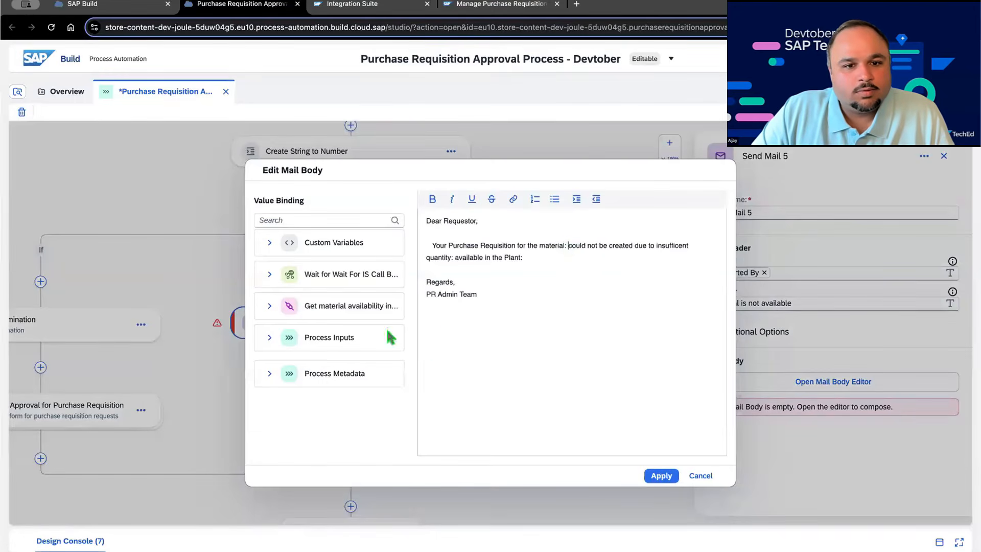
left_click(269, 337)
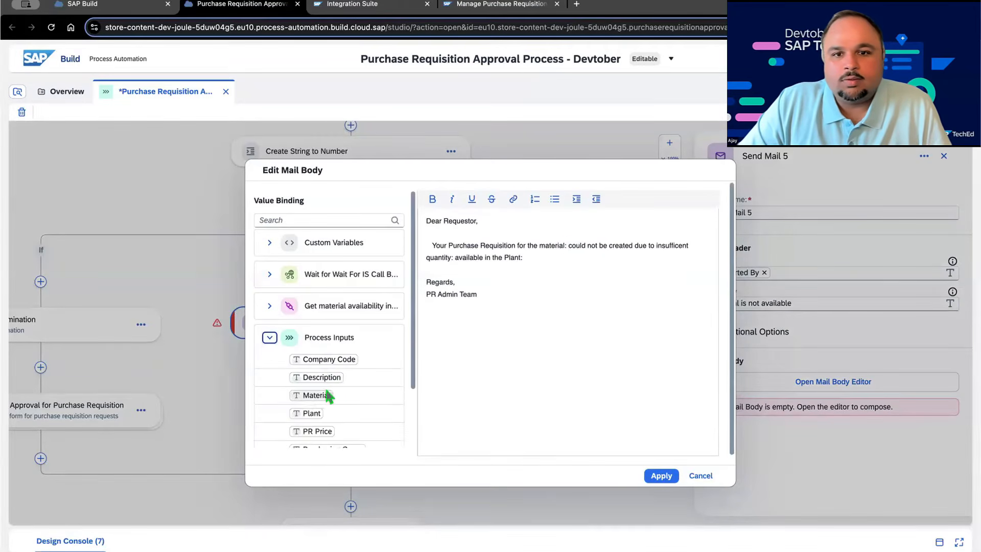
left_click(324, 395)
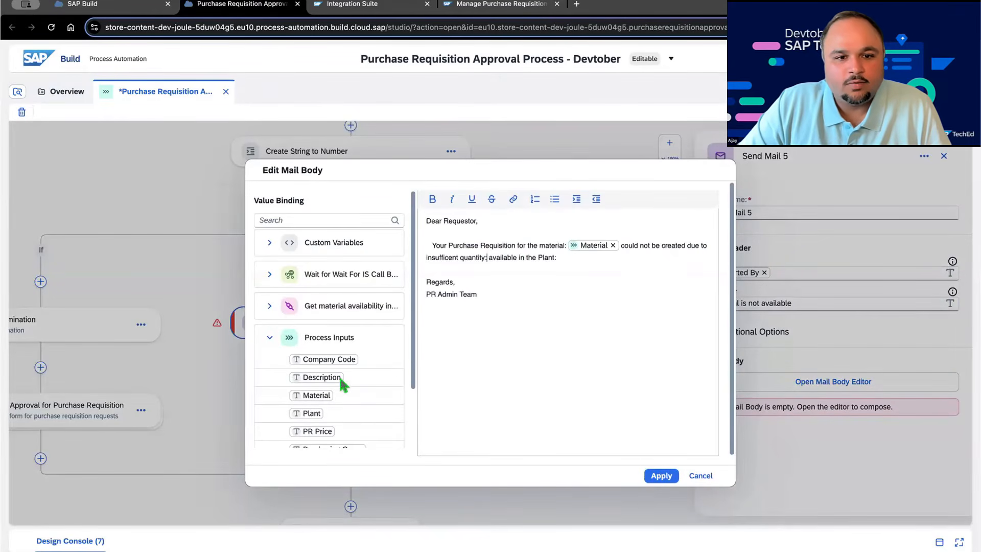
scroll(327, 404, "down", 1)
left_click(316, 413)
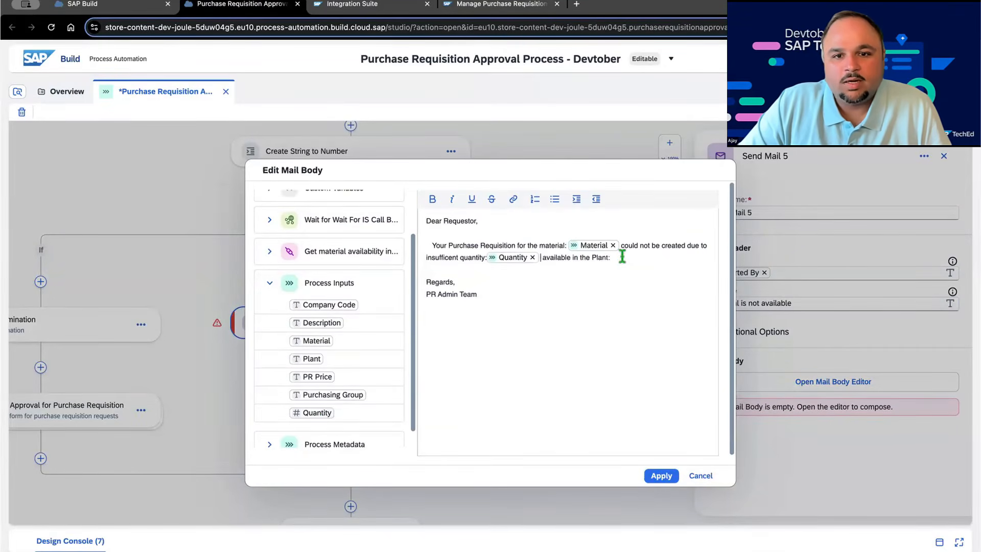
left_click(309, 359)
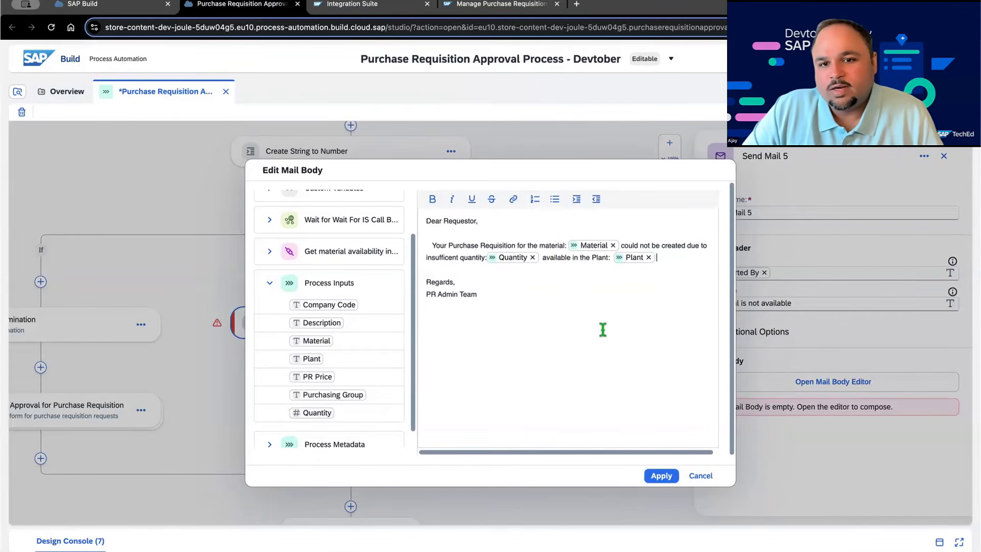
left_click(666, 474)
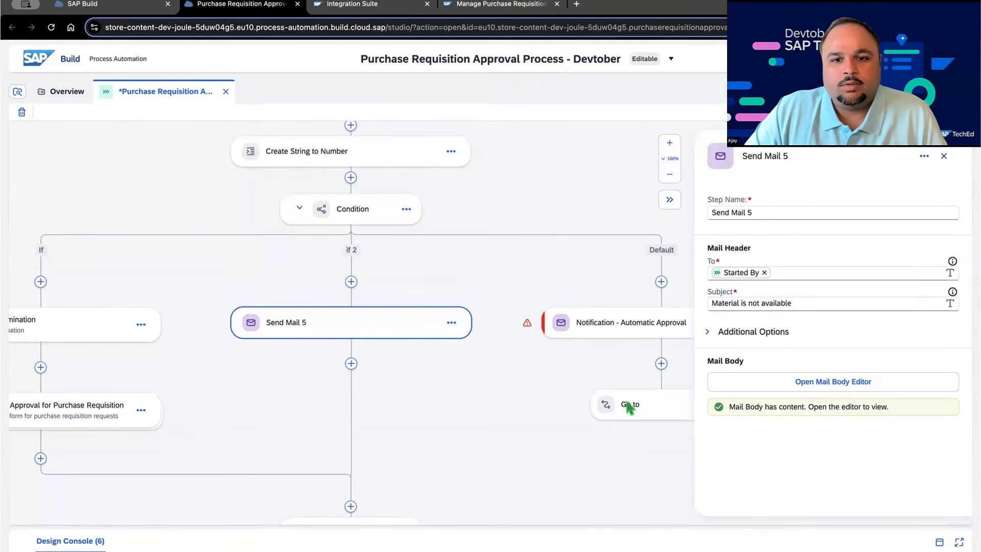
Step: In the Default branch's Notification - Automatic Approval mail, set the recipient to Started By from the process metadata
left_click(640, 328)
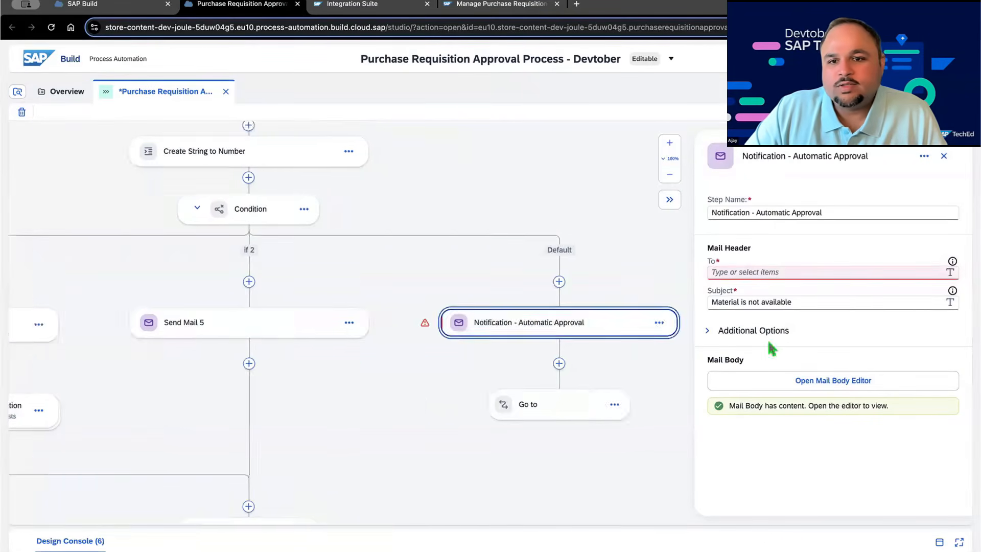
left_click(779, 272)
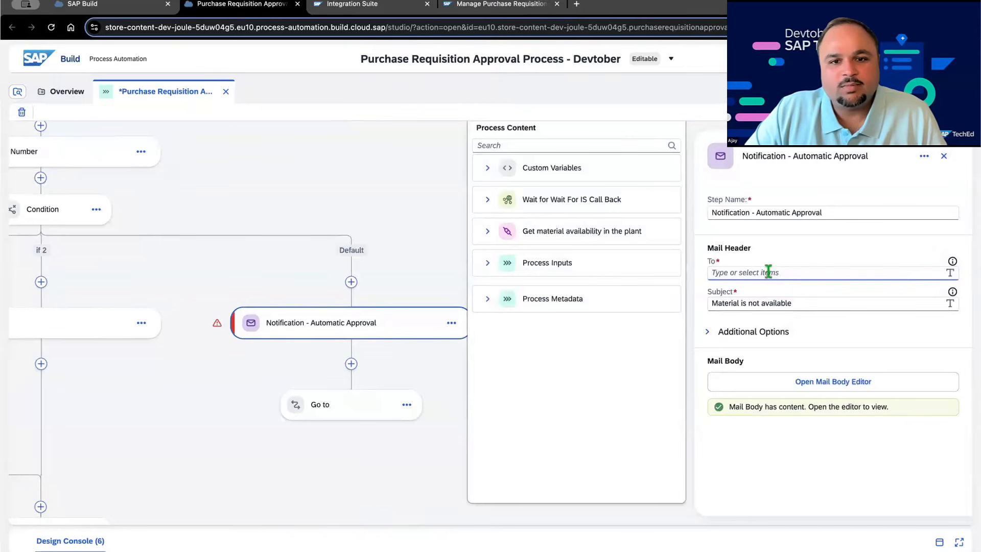
left_click(488, 263)
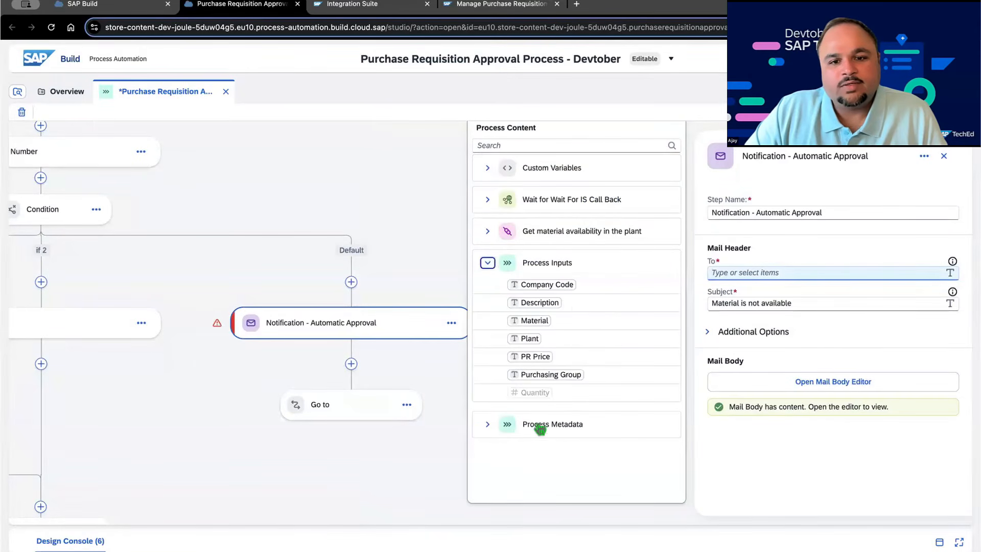
left_click(487, 424)
left_click(538, 446)
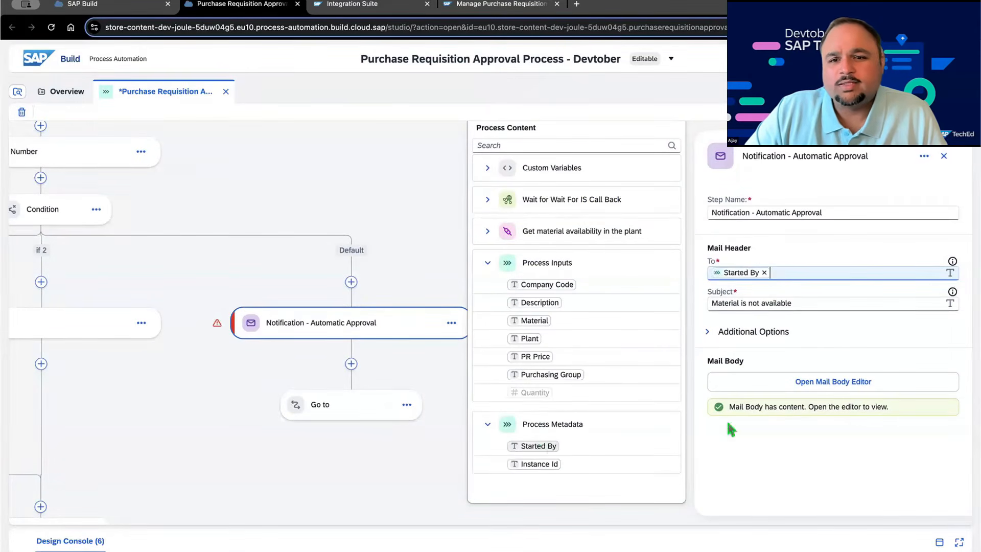
left_click(822, 303)
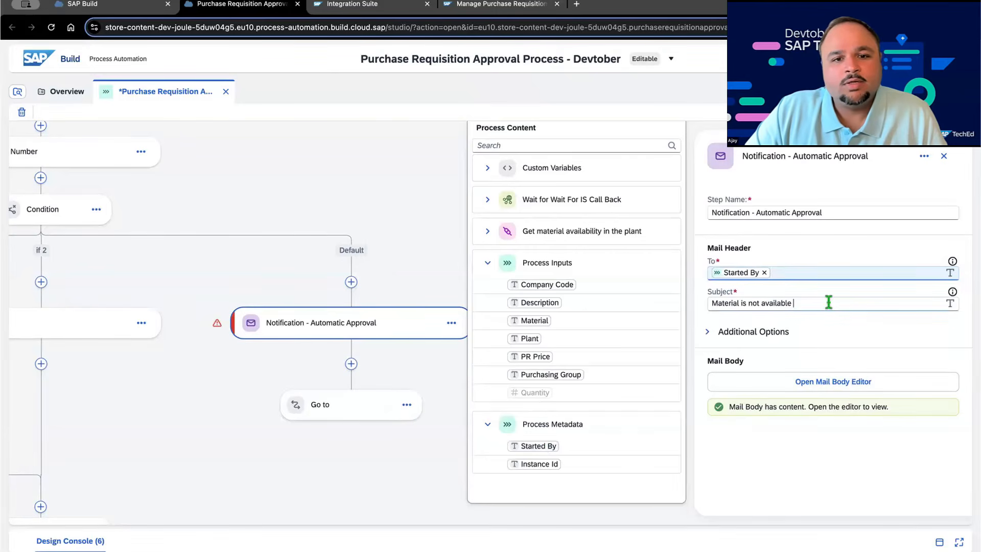
Step: Replace the subject of the Notification - Automatic Approval mail with "PR Created"
left_click(842, 291)
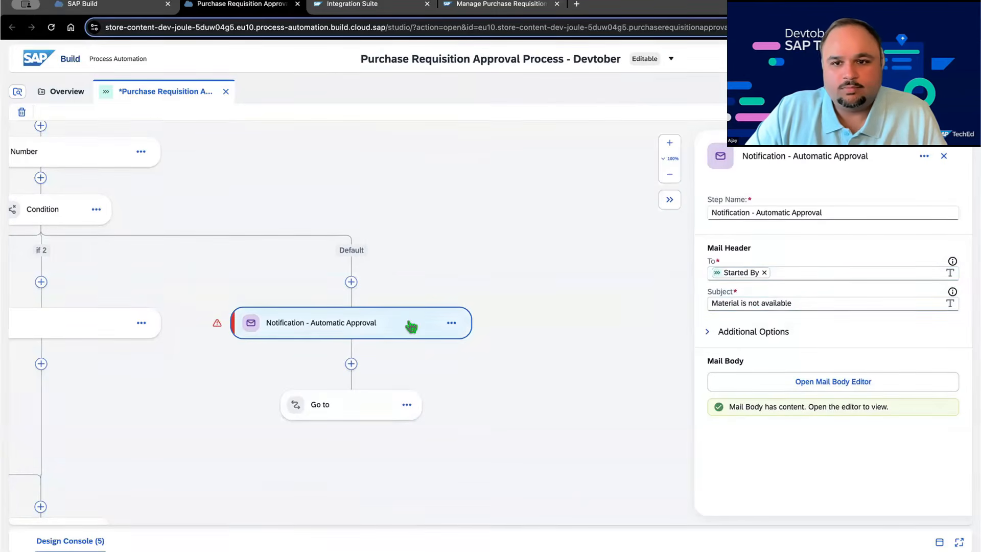
left_click(833, 382)
left_click(702, 476)
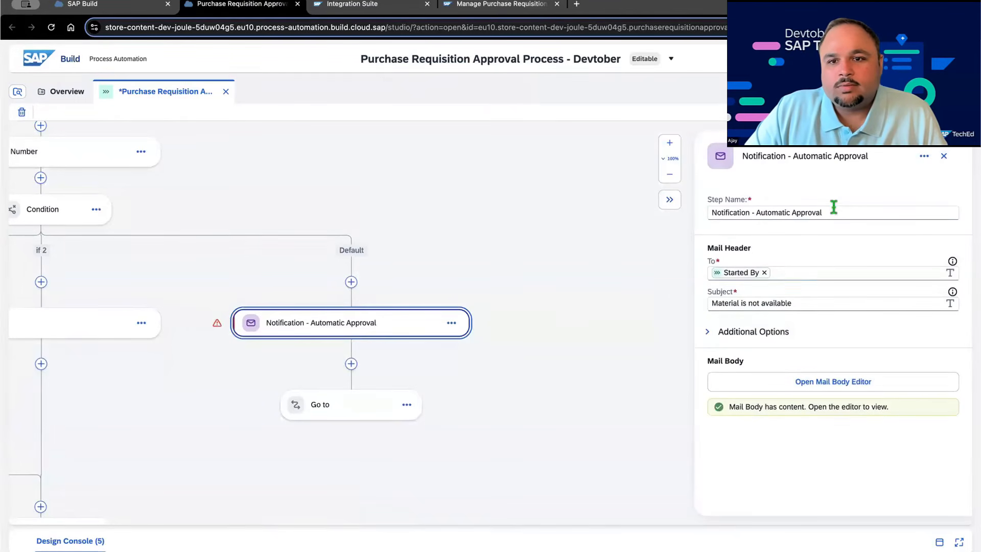
left_click(819, 301)
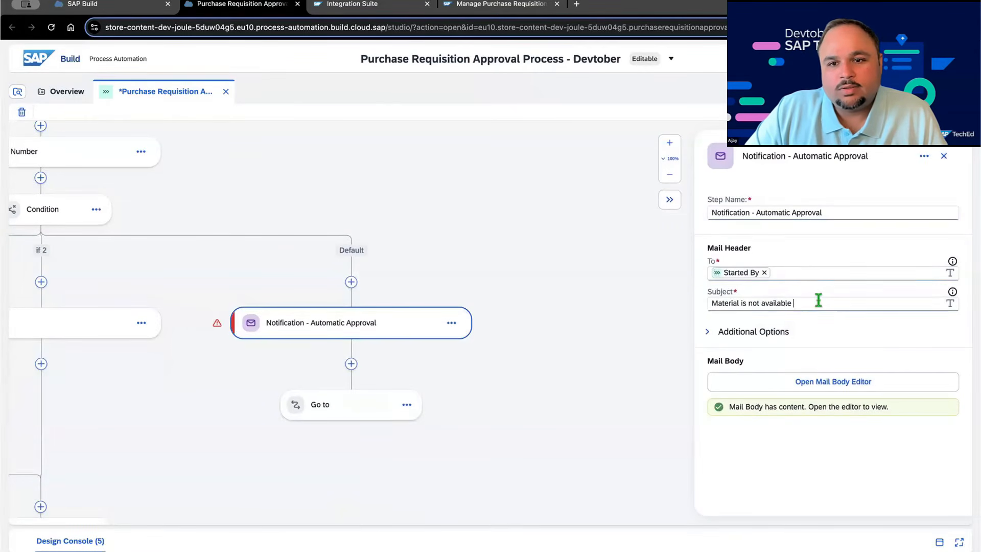
left_click_drag(786, 303, 696, 297)
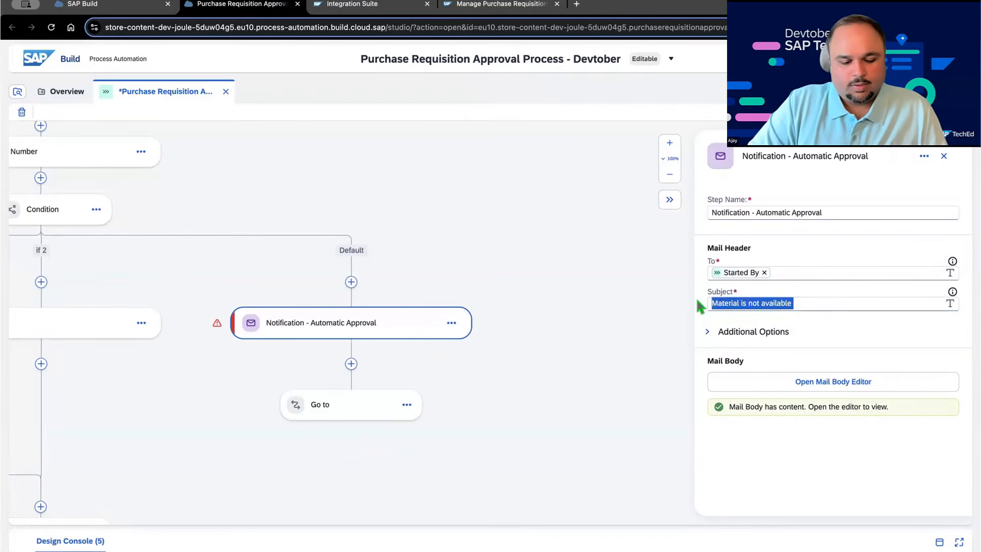
type("PR")
type("Cre")
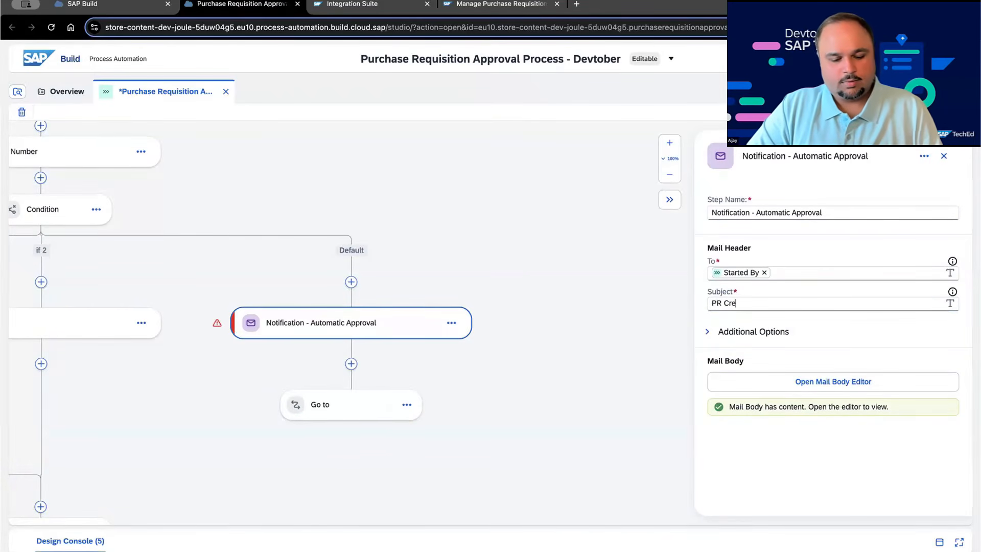
type("ated")
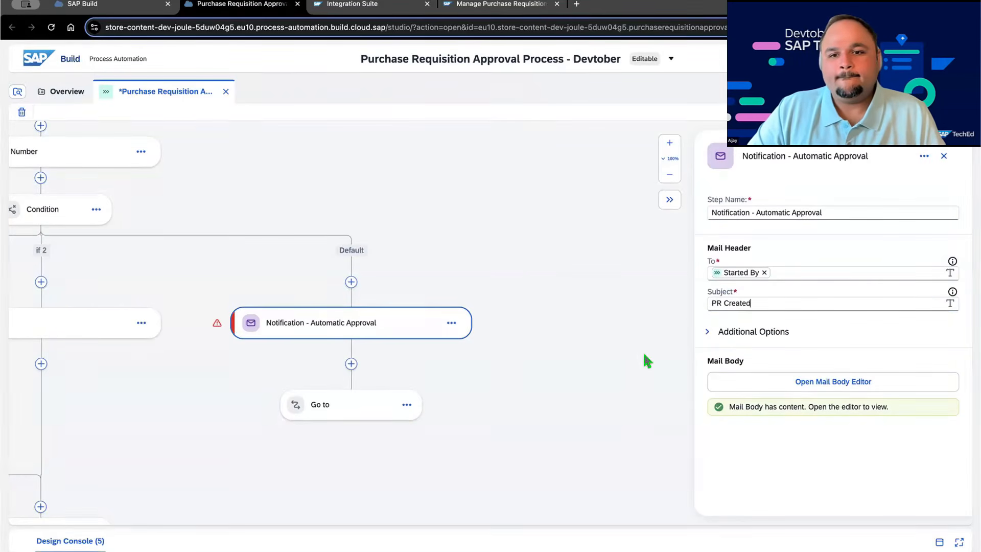
Step: In the automatic approval mail body, remove the Delivery date line, sign it "Regards, PR Admin Team", and apply the text
left_click(662, 350)
left_click(387, 335)
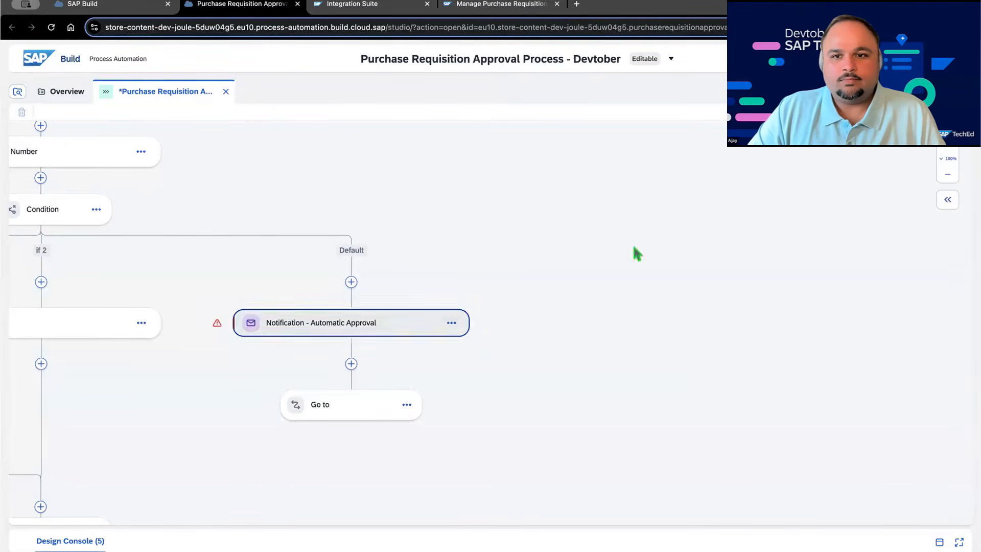
left_click(813, 383)
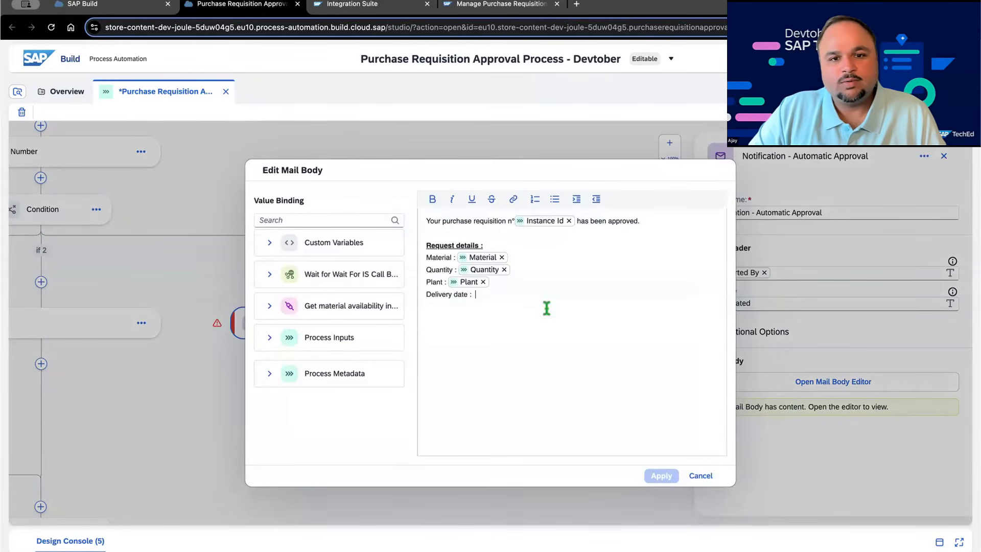
left_click_drag(488, 294, 412, 298)
key("BackSpace")
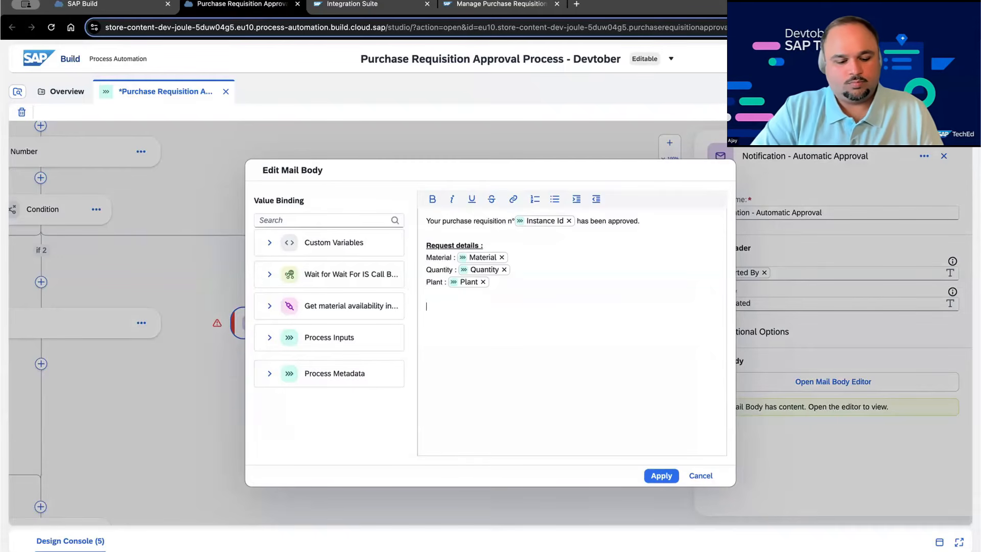
type("Regards, ")
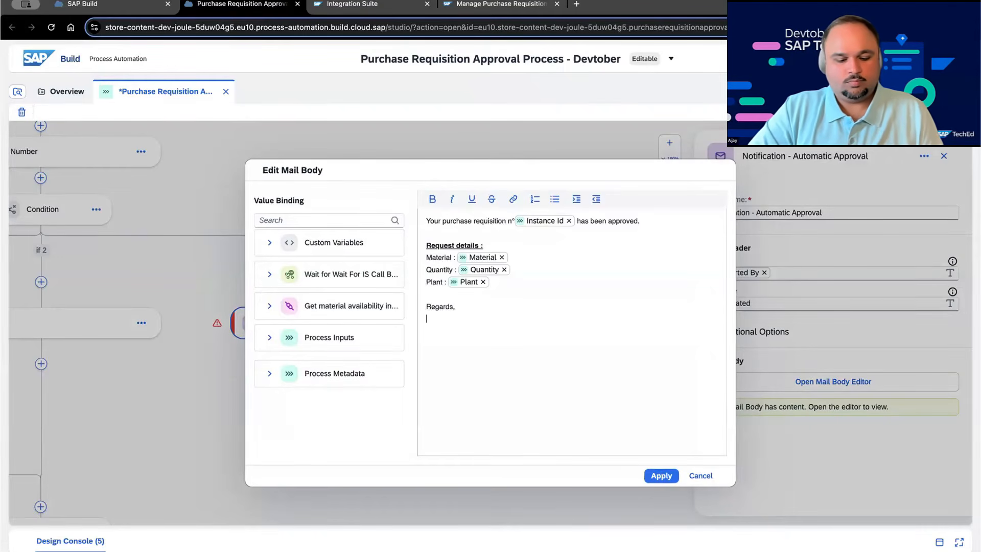
type("PR Admin ")
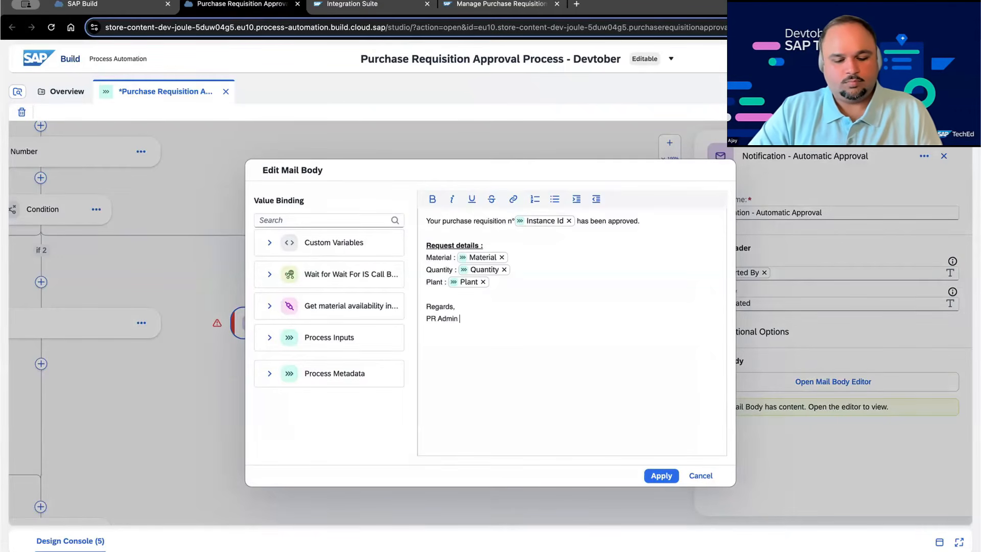
type("Team")
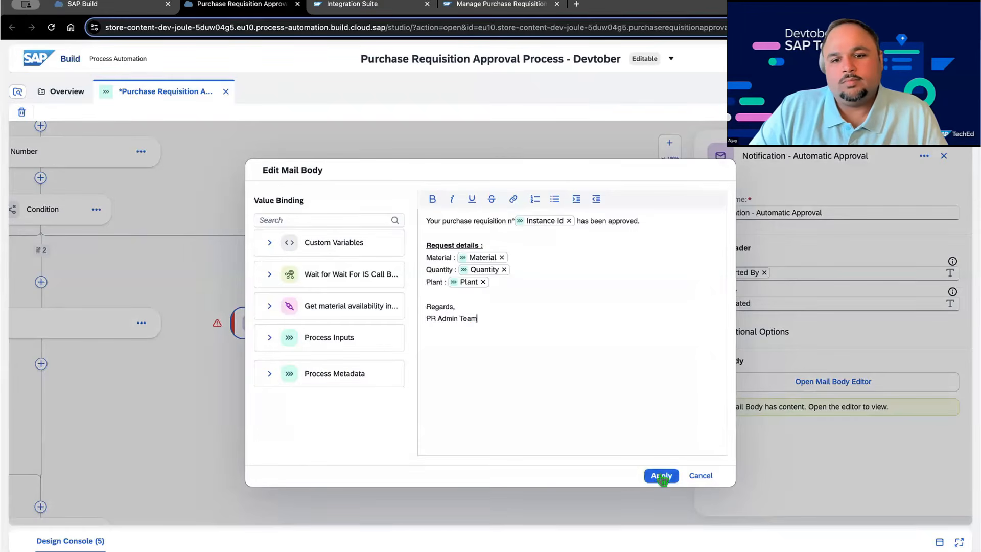
left_click(662, 477)
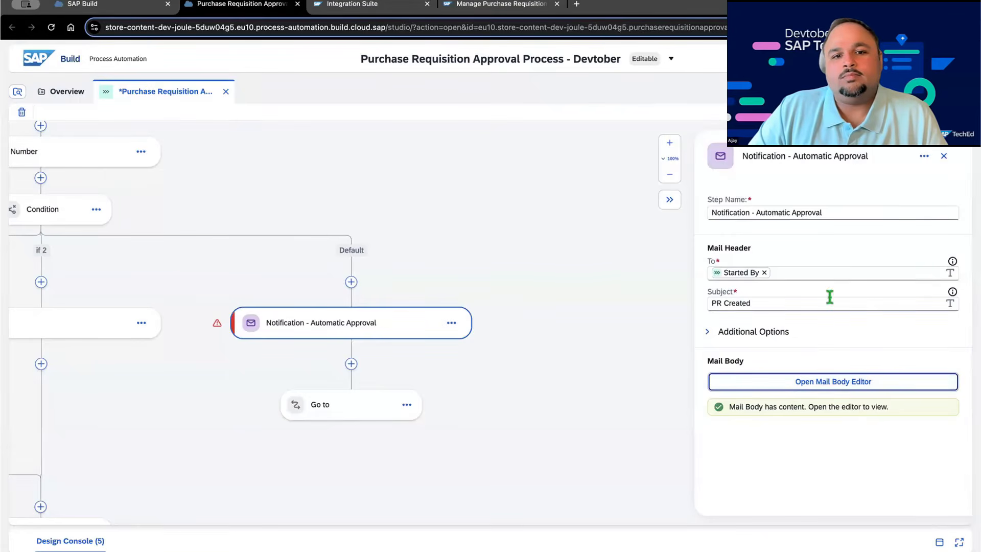
Step: Add the Purchase Requisition Post action after the Default branch's notification mail and set its destination variable to S4
left_click(350, 365)
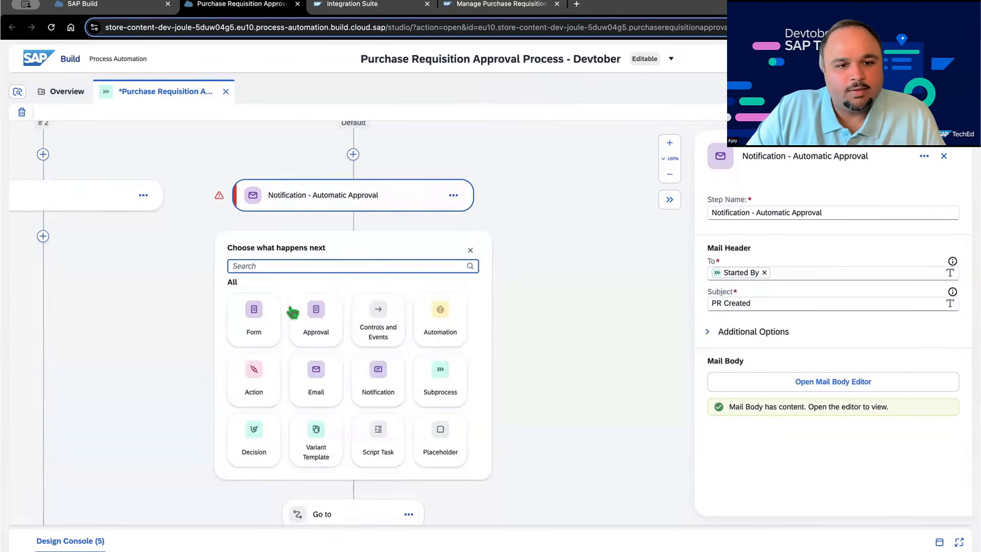
left_click(247, 379)
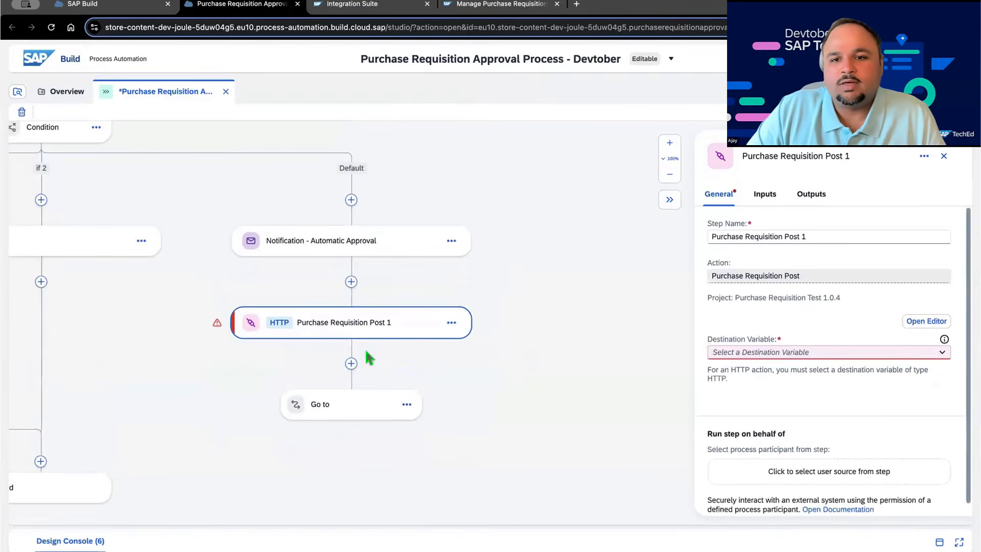
left_click(806, 354)
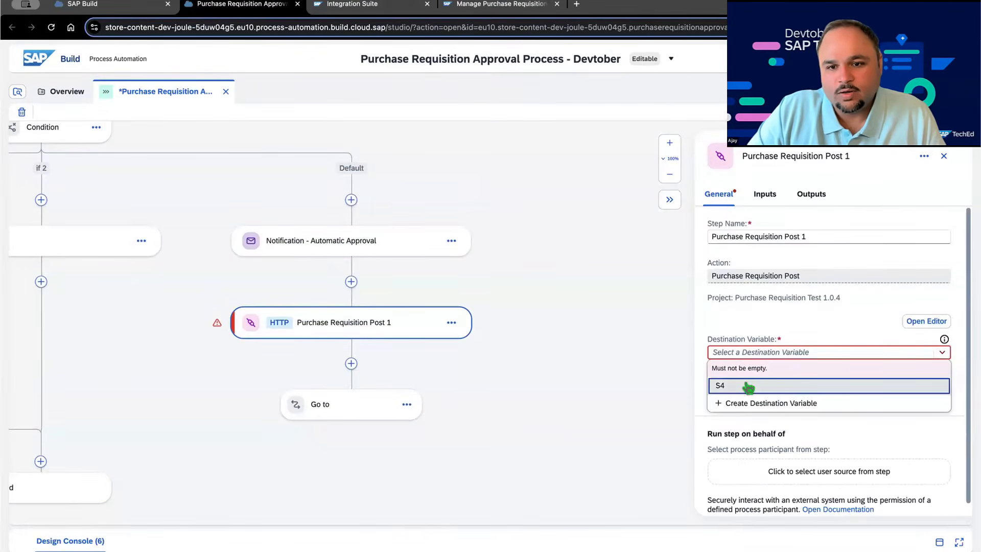
left_click(747, 385)
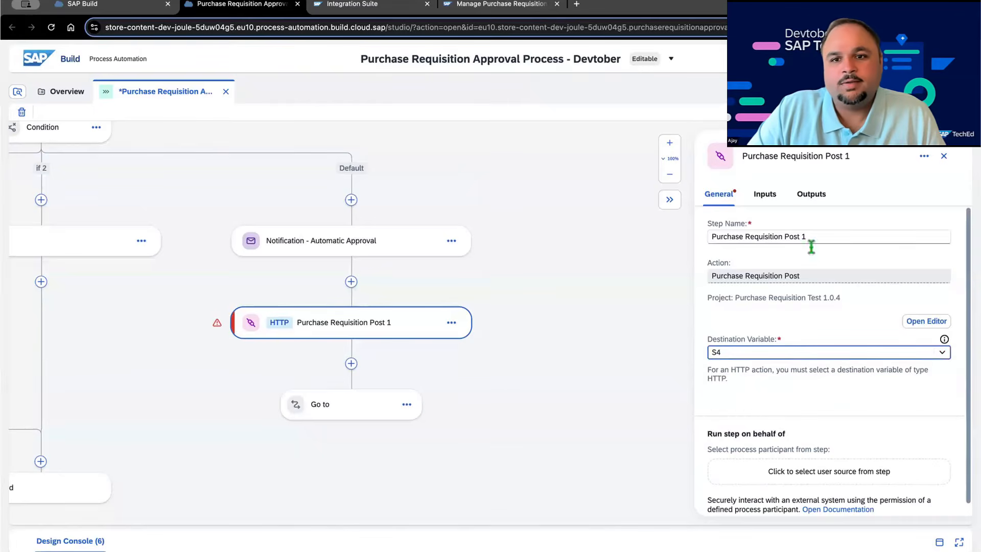
Step: In the Purchase Requisition Post inputs, expand _PurchaseRequisitionItem and set it to Single Item
left_click(770, 195)
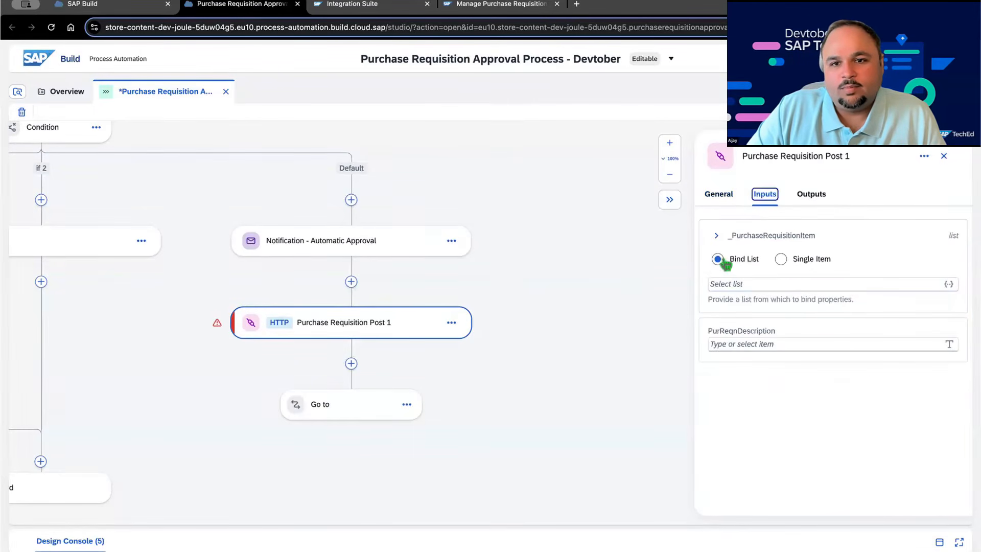
left_click(716, 236)
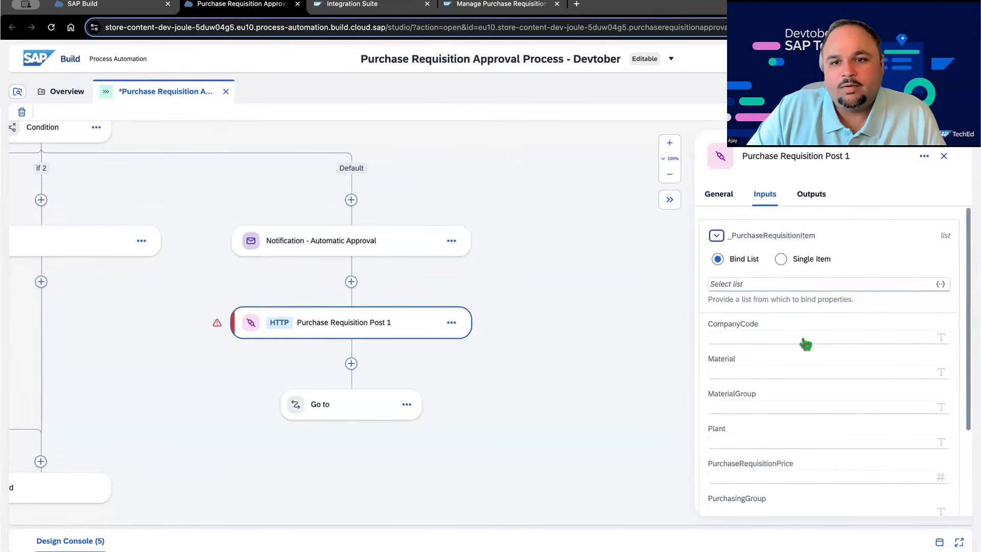
left_click(782, 260)
Step: Bind the item's CompanyCode, Material and Plant fields to the process inputs Company Code, Material and Plant
scroll(804, 312, "down", 2)
left_click(766, 251)
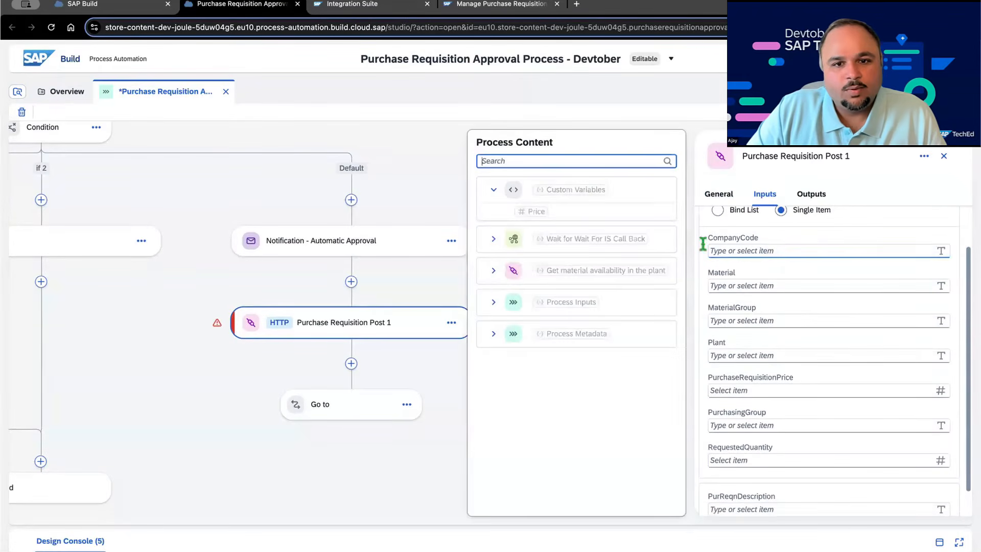
left_click(493, 302)
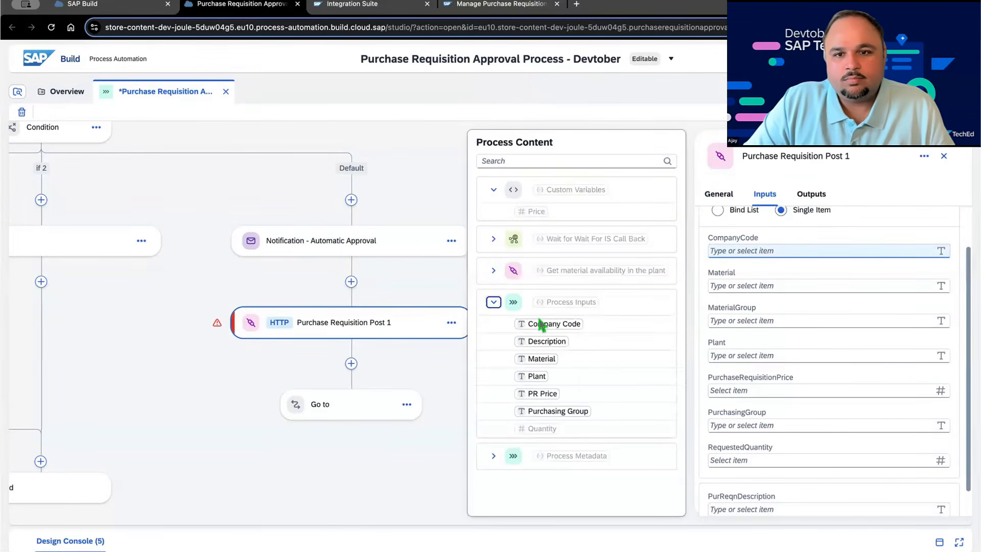
left_click(588, 324)
left_click(759, 285)
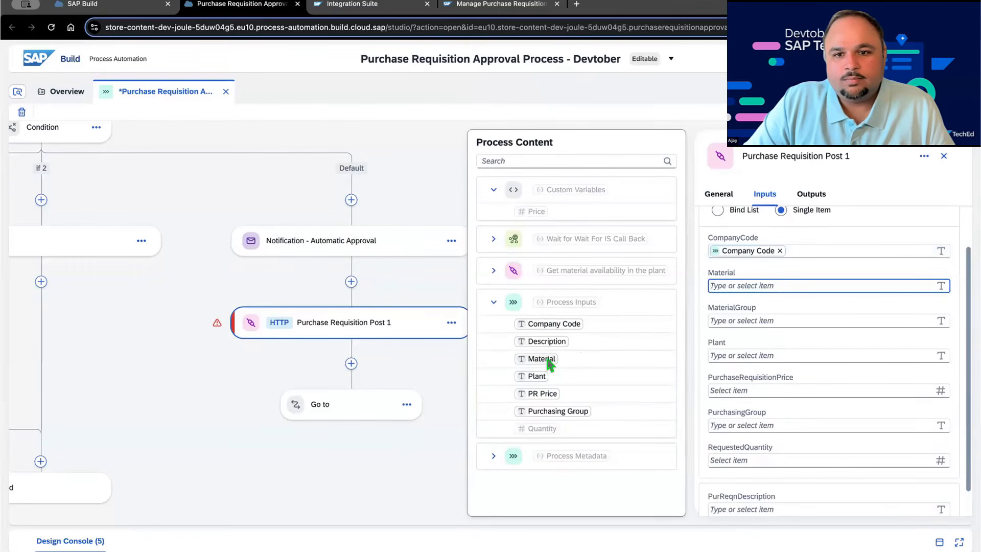
left_click(548, 359)
left_click(756, 353)
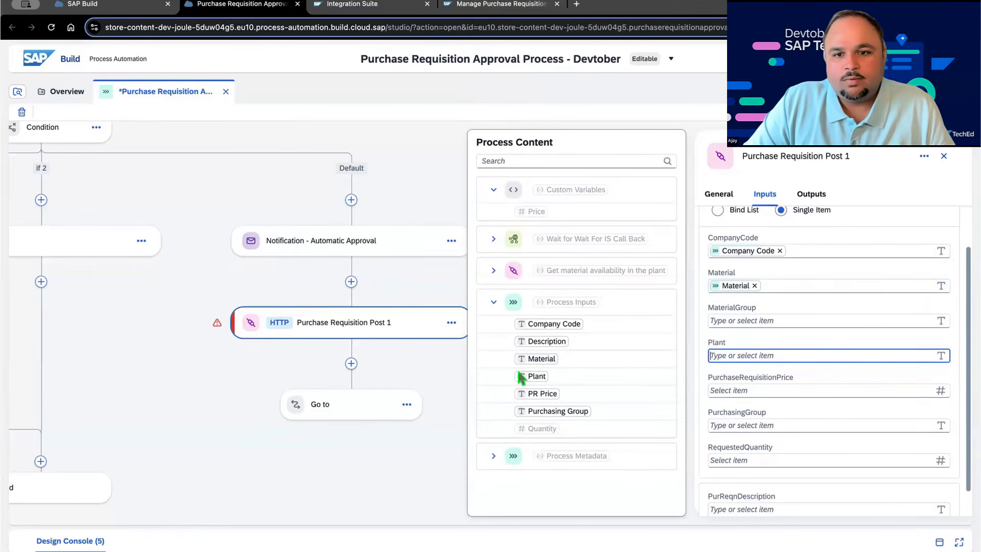
left_click(536, 376)
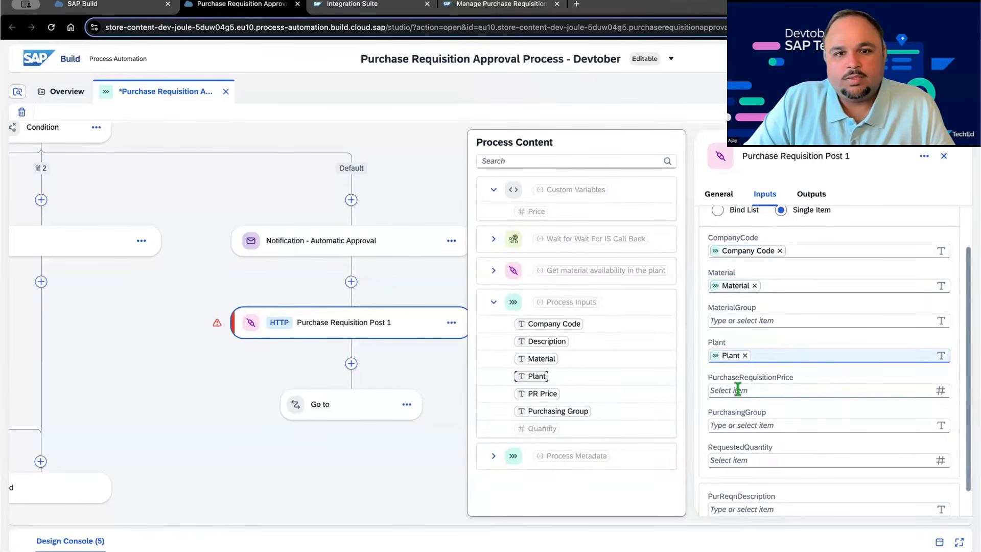
Step: Bind PurchaseRequisitionPrice to the custom variable Price, RequestedQuantity to the Quantity input, and PurReqnDescription to the Description input
left_click(737, 390)
left_click(529, 213)
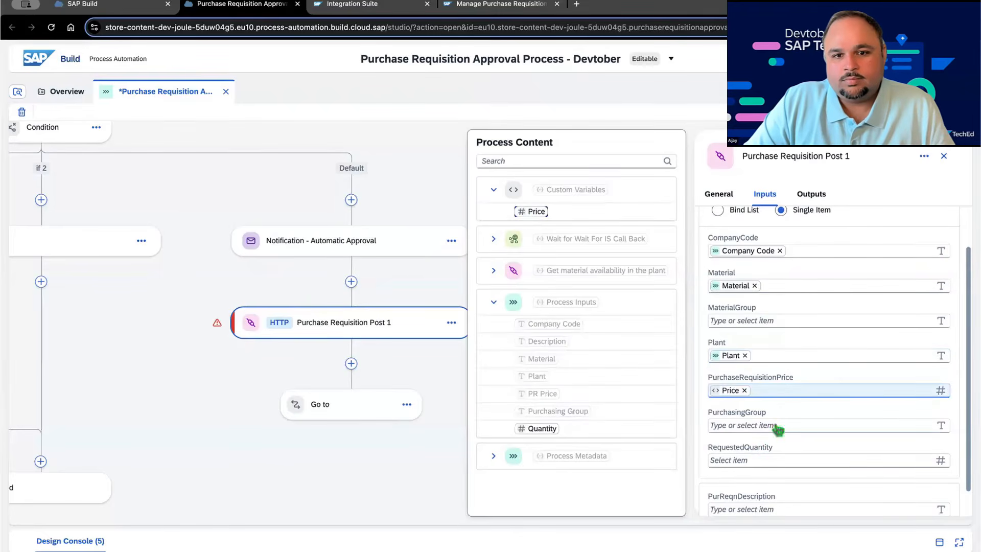
scroll(766, 398, "down", 1)
left_click(758, 392)
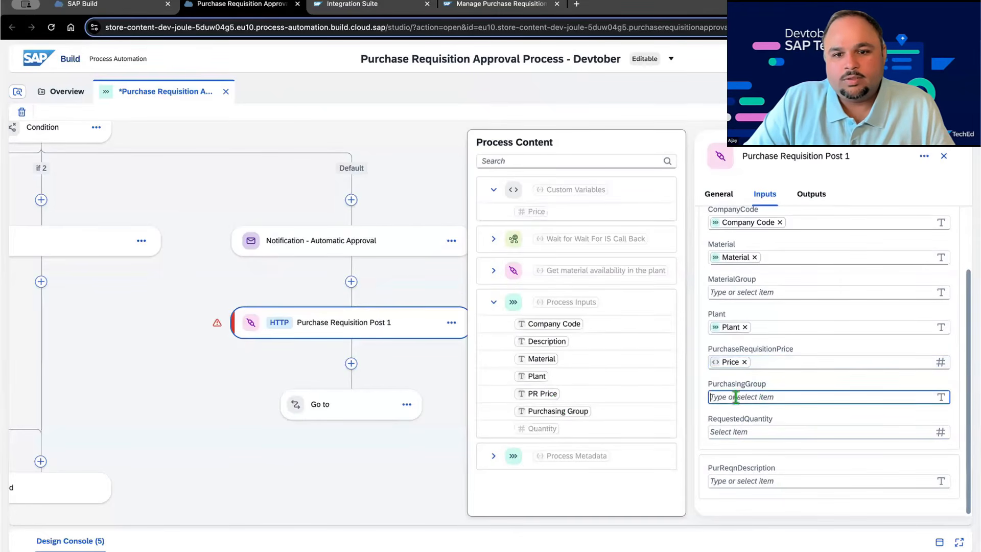
left_click(557, 411)
left_click(733, 432)
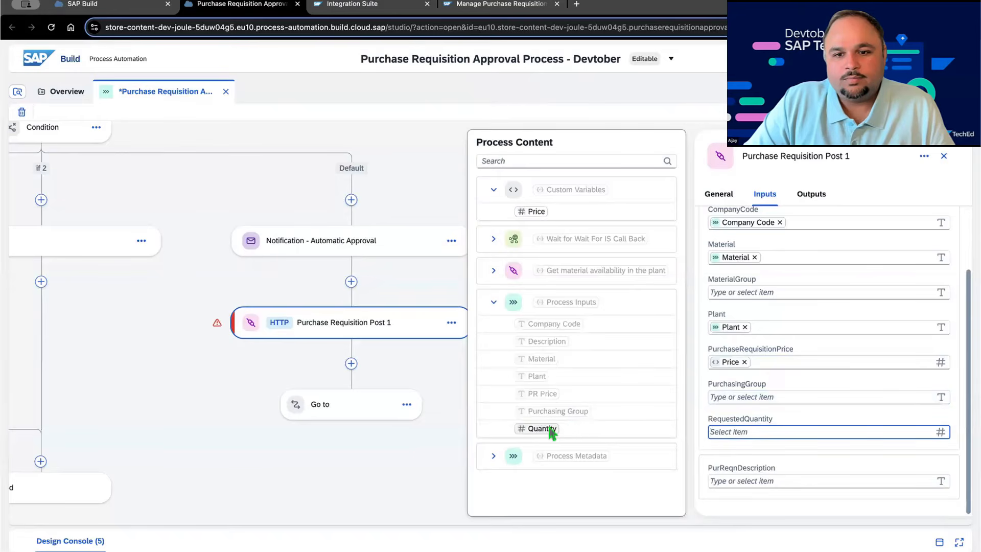
left_click(552, 432)
left_click(795, 481)
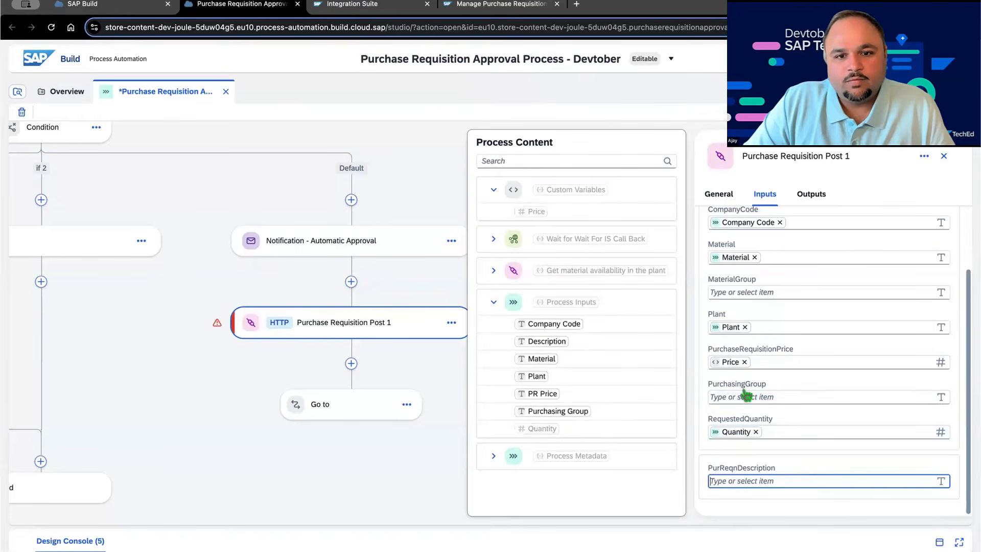
left_click(531, 341)
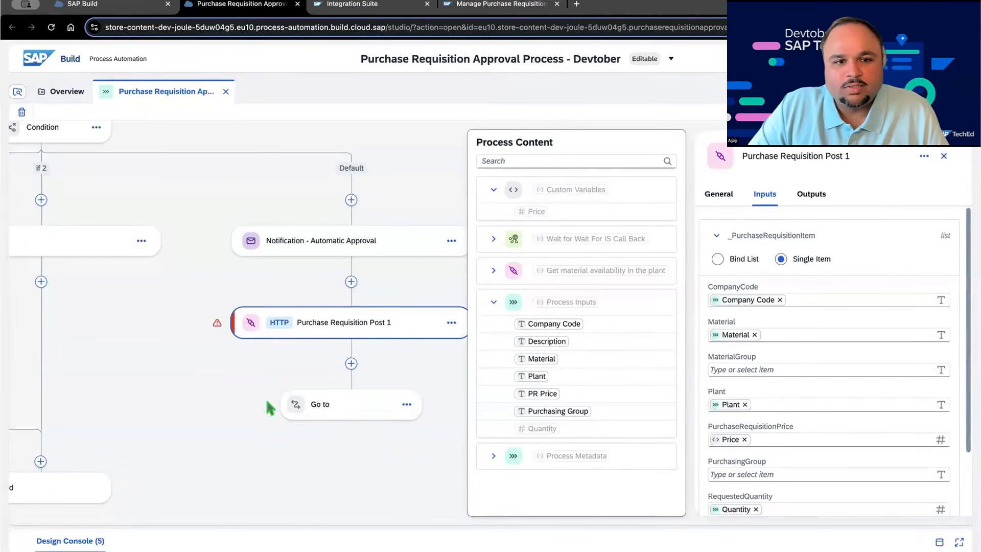
Step: Close the Purchase Requisition Post settings and review the process flow across its branches up to the trigger
scroll(199, 334, "up", 3)
scroll(199, 333, "left", 5)
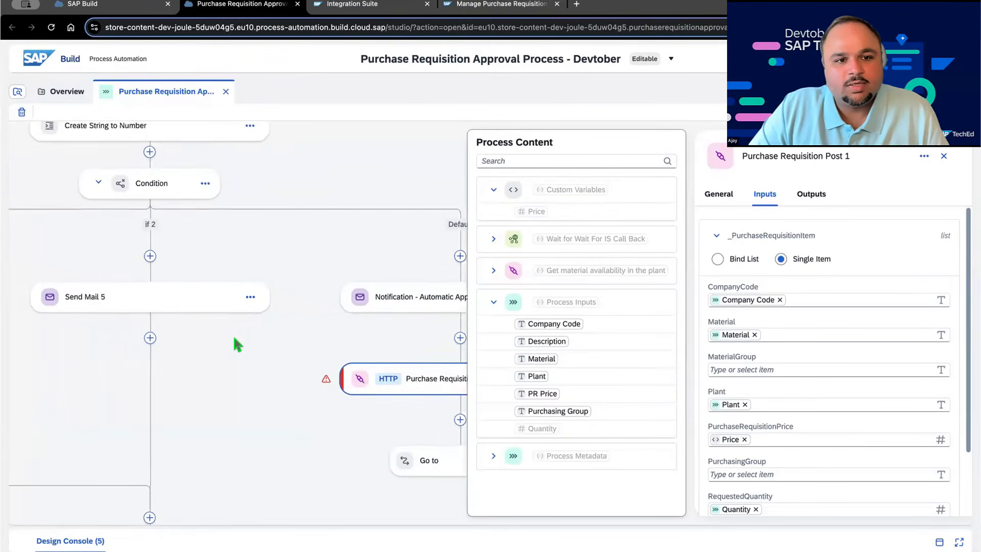
scroll(276, 363, "down", 2)
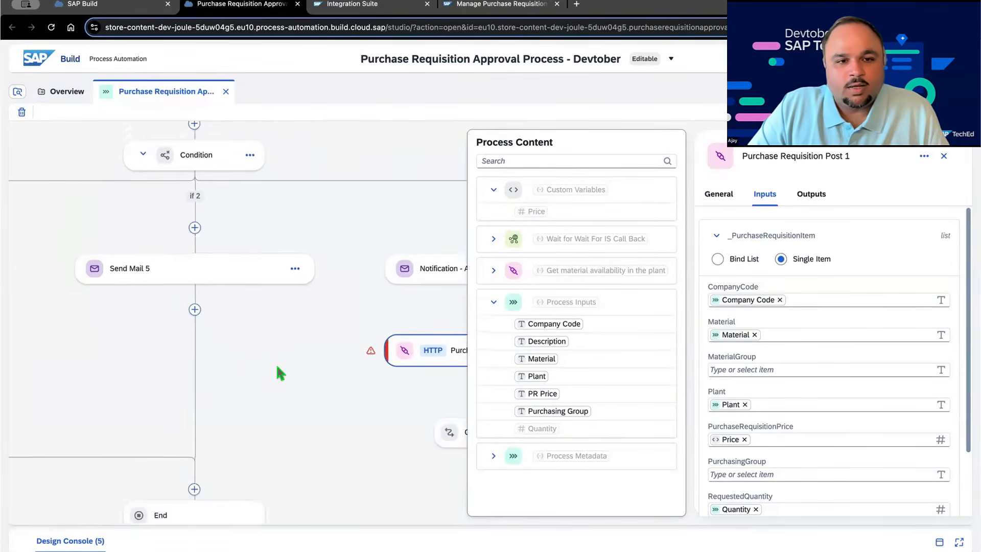
scroll(268, 315, "left", 1)
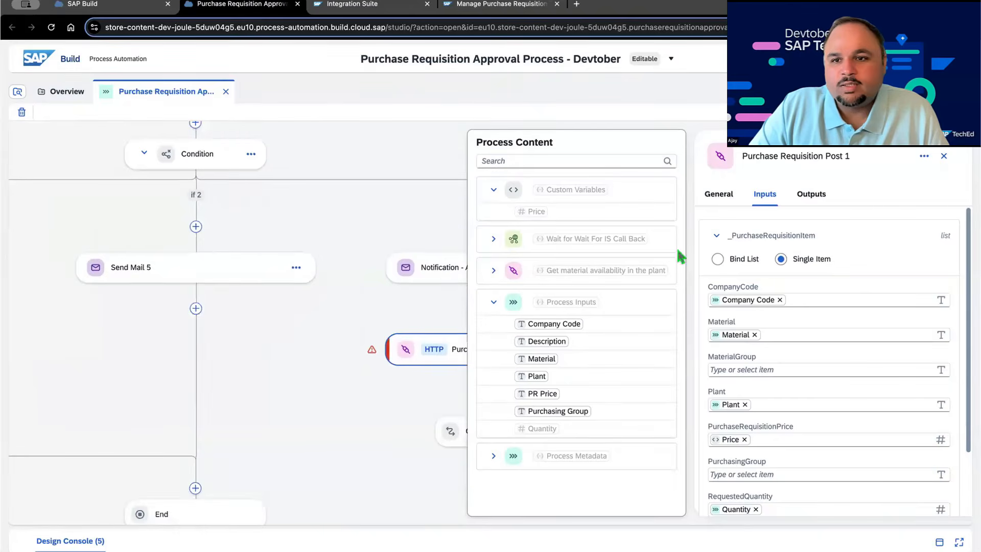
left_click(945, 156)
scroll(364, 338, "left", 9)
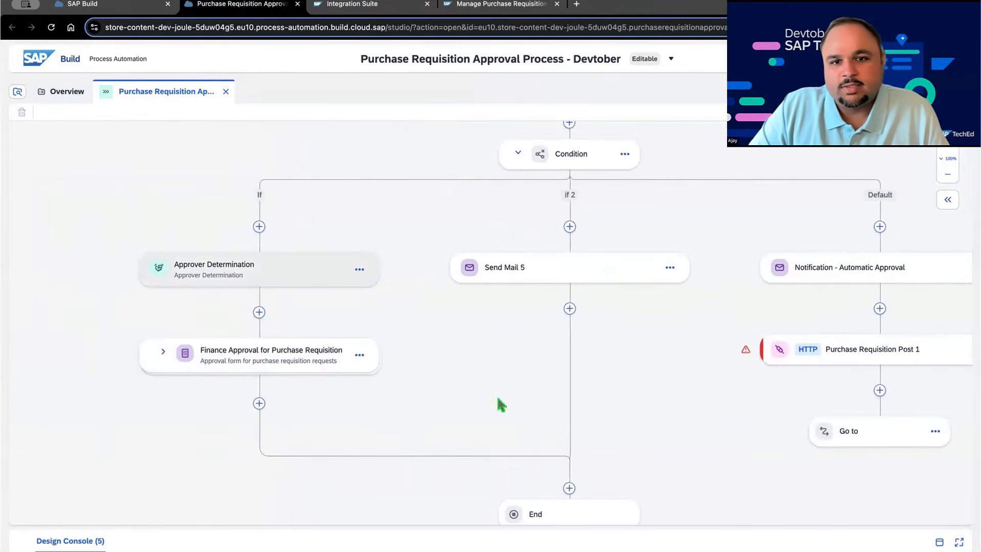
scroll(663, 352, "up", 6)
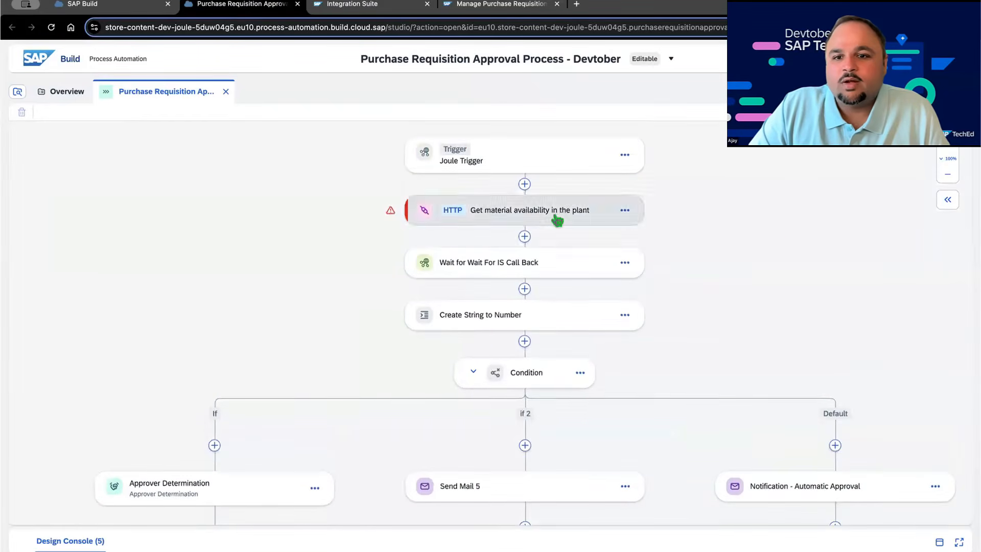
Step: Create a destination variable for the Get material availability in the plant action, with IntegrationSuite as identifier and description
left_click(556, 217)
left_click(807, 352)
type("S4")
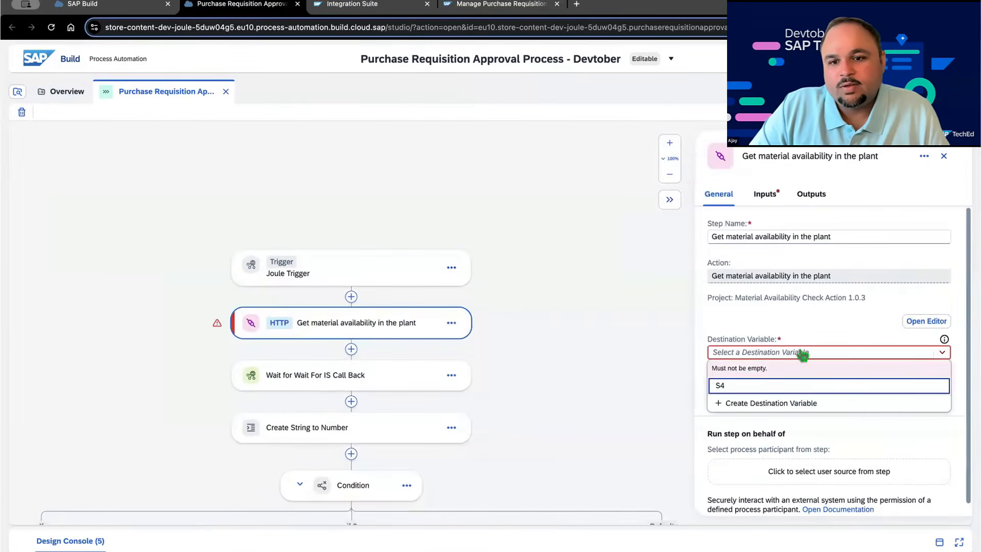
left_click(796, 408)
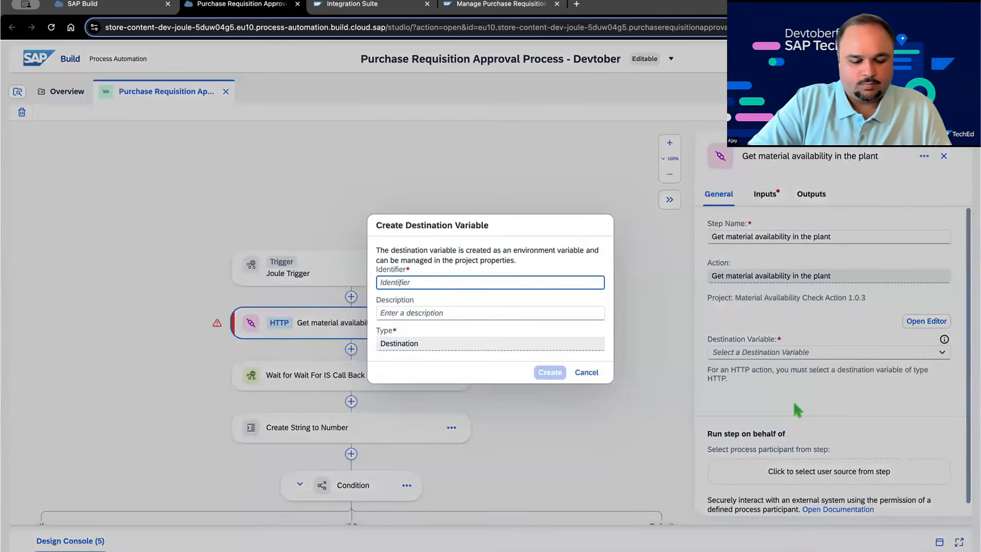
type("Integrati")
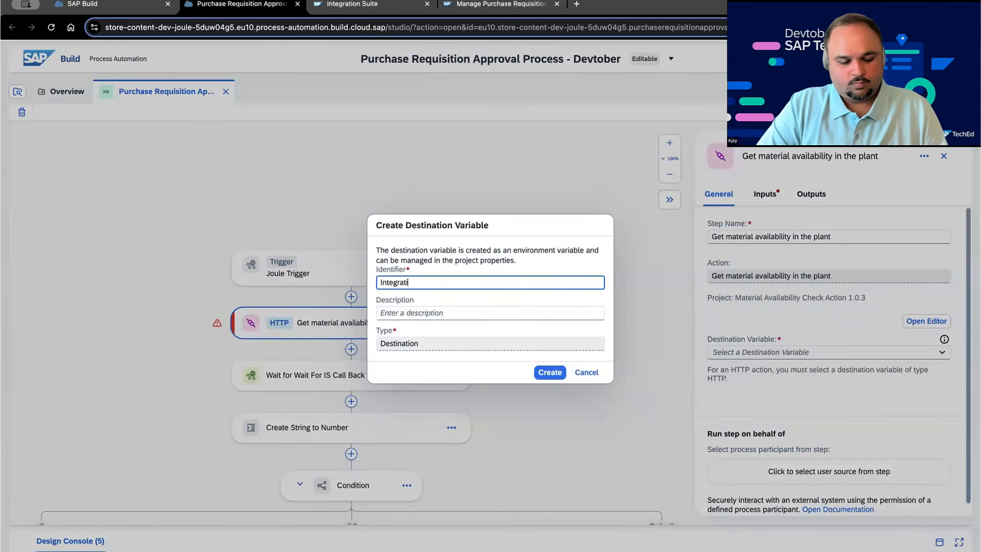
type("on")
key("BackSpace")
type("Suite")
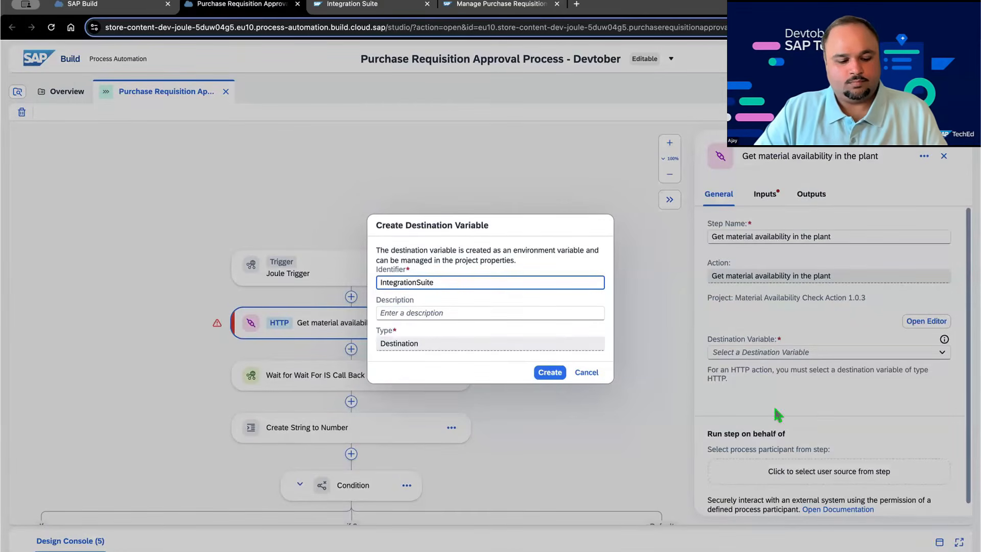
key("ctrl+a")
key("ctrl+c")
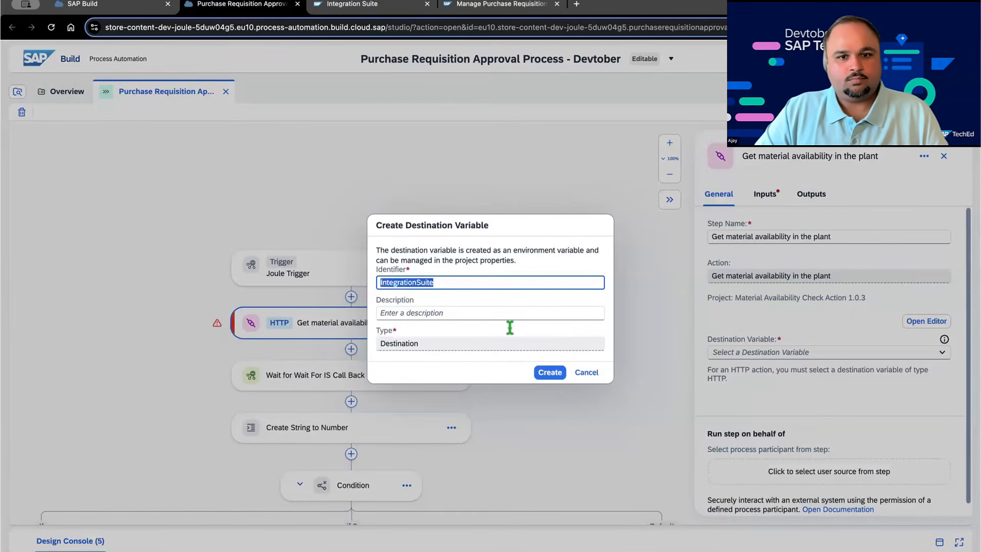
left_click(501, 344)
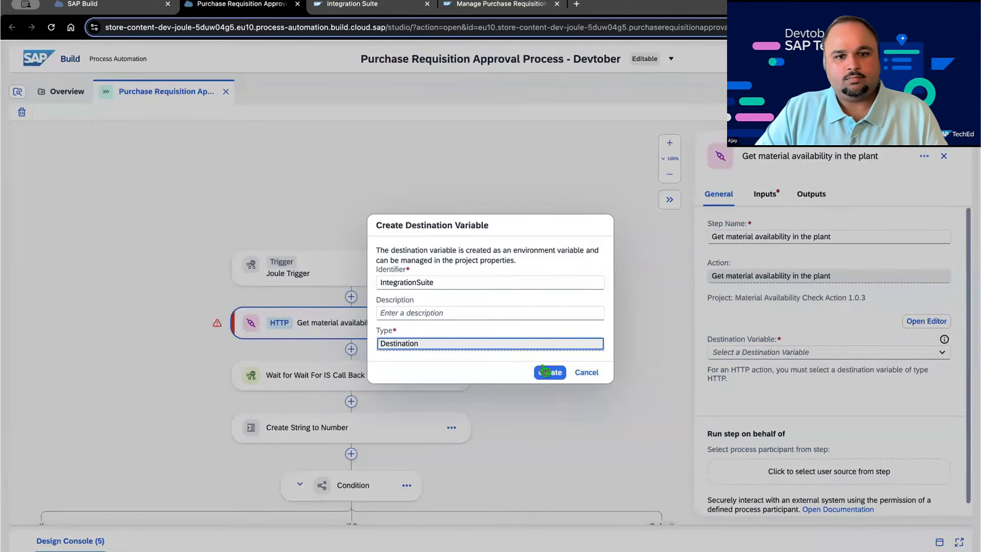
left_click(494, 309)
key("ctrl+v")
left_click(543, 372)
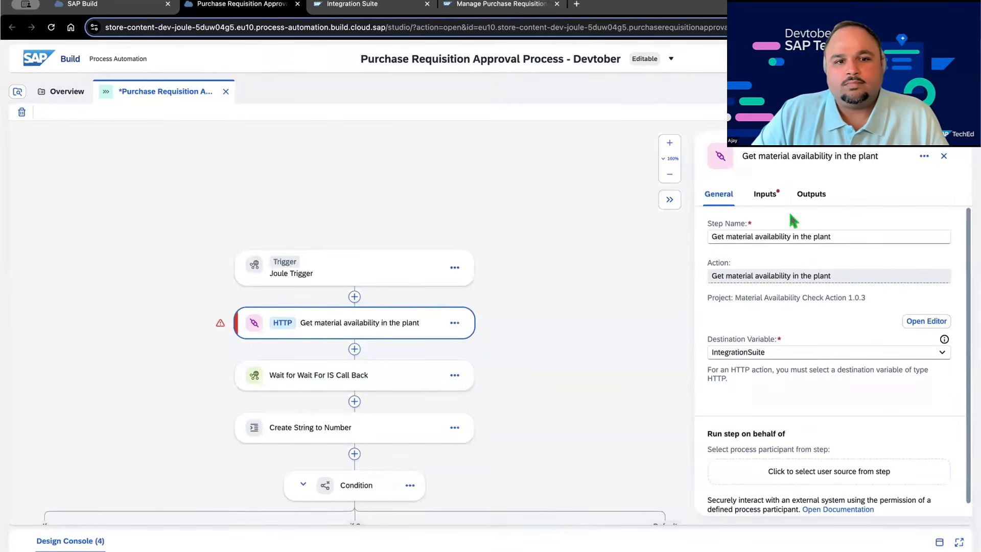
left_click(766, 194)
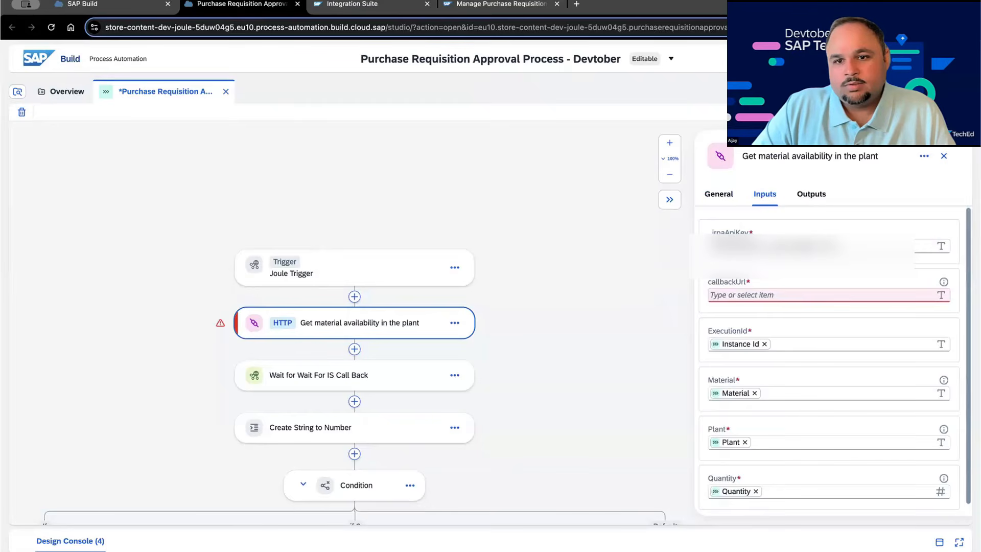
left_click(745, 295)
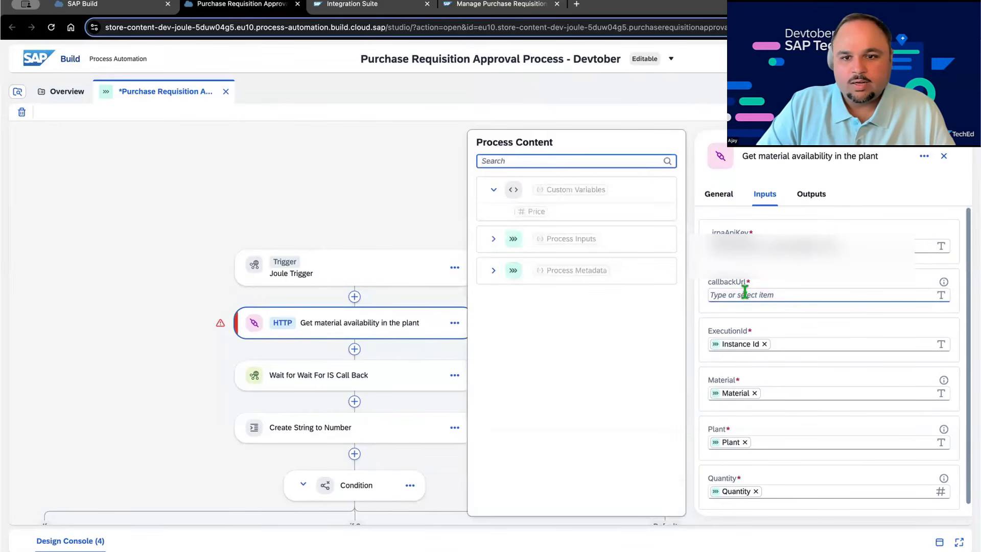
left_click(753, 296)
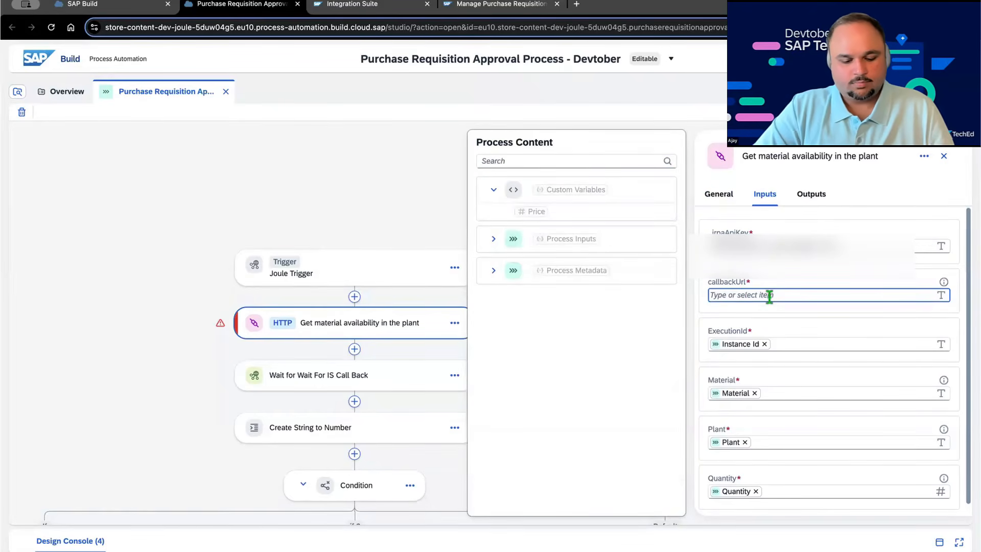
type("www.google.com")
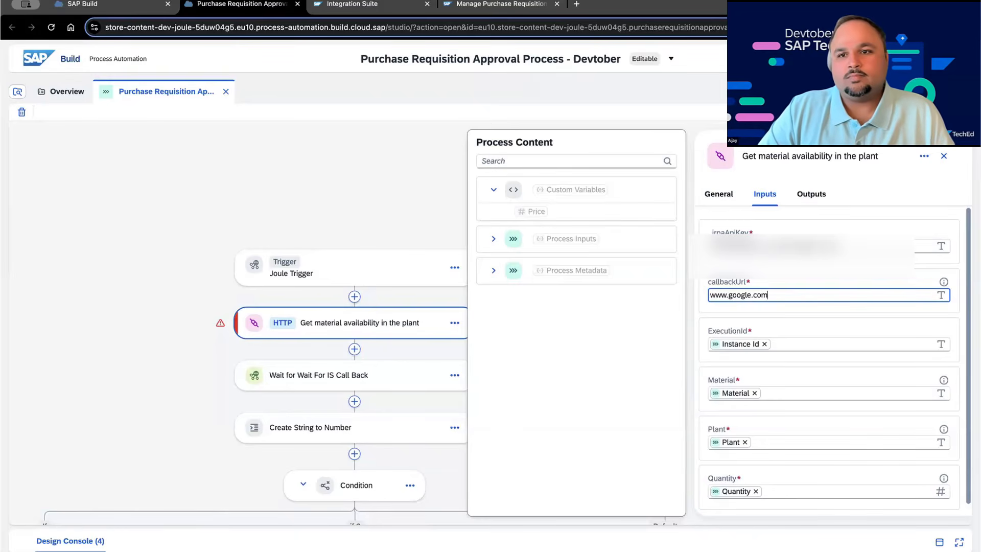
key("Return")
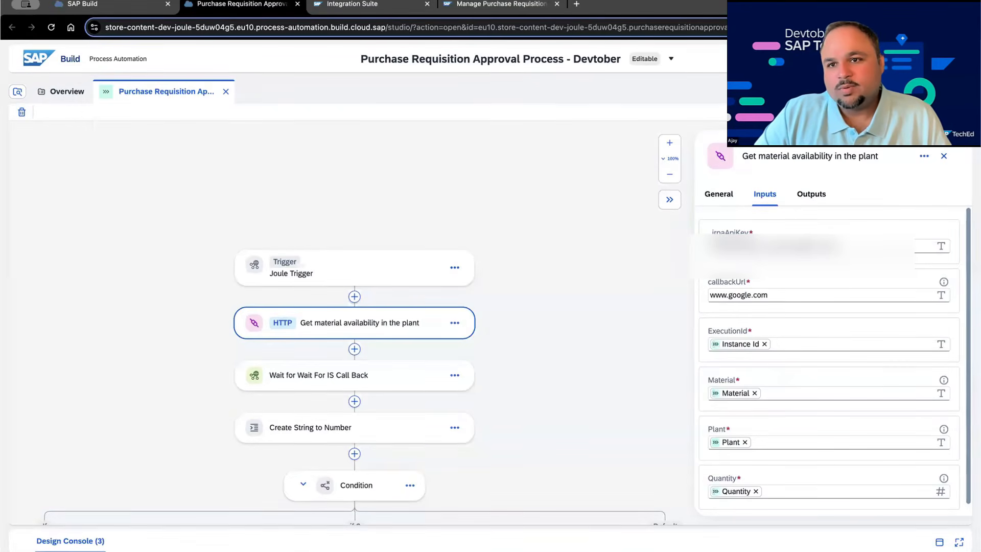
Step: Try to release the project and look up the reported process error in the design console
left_click(934, 92)
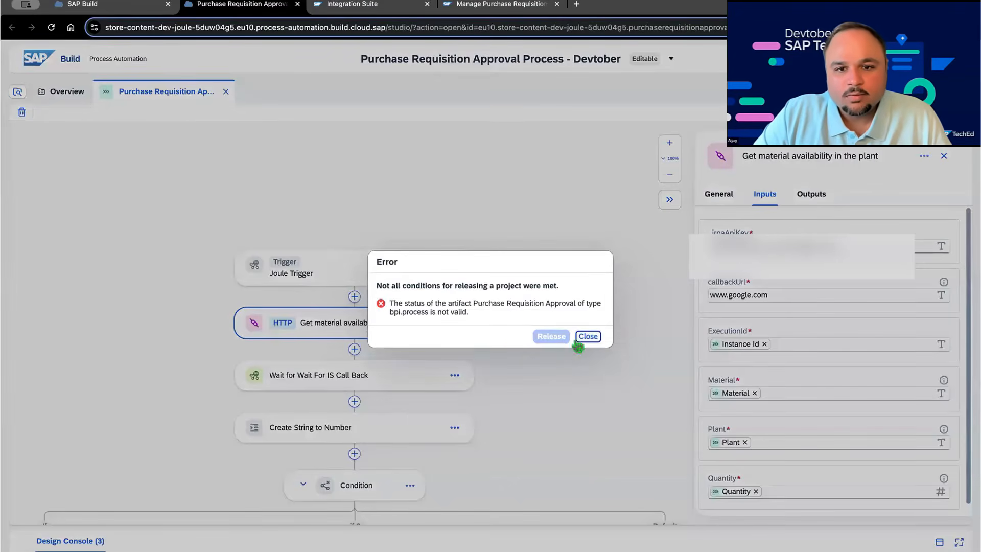
left_click(586, 337)
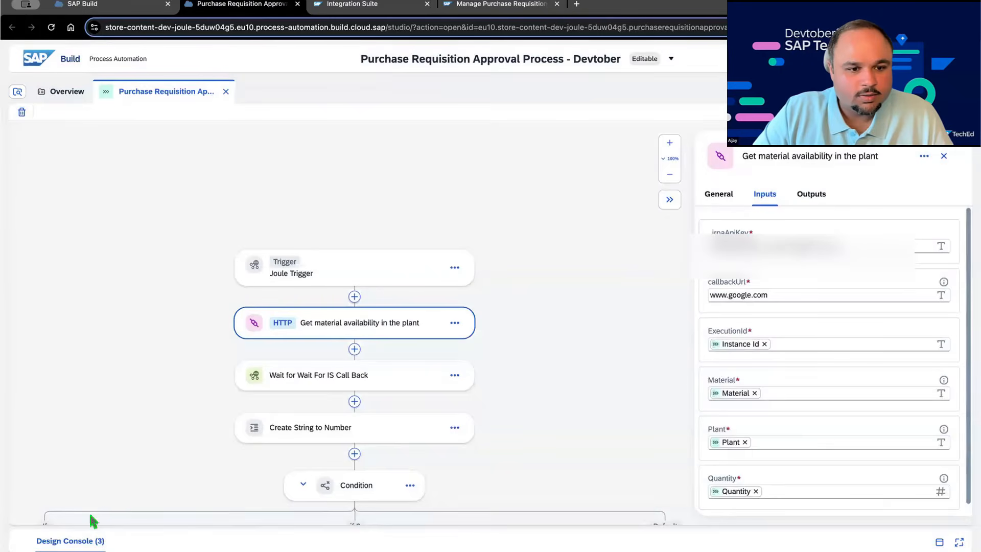
left_click(86, 543)
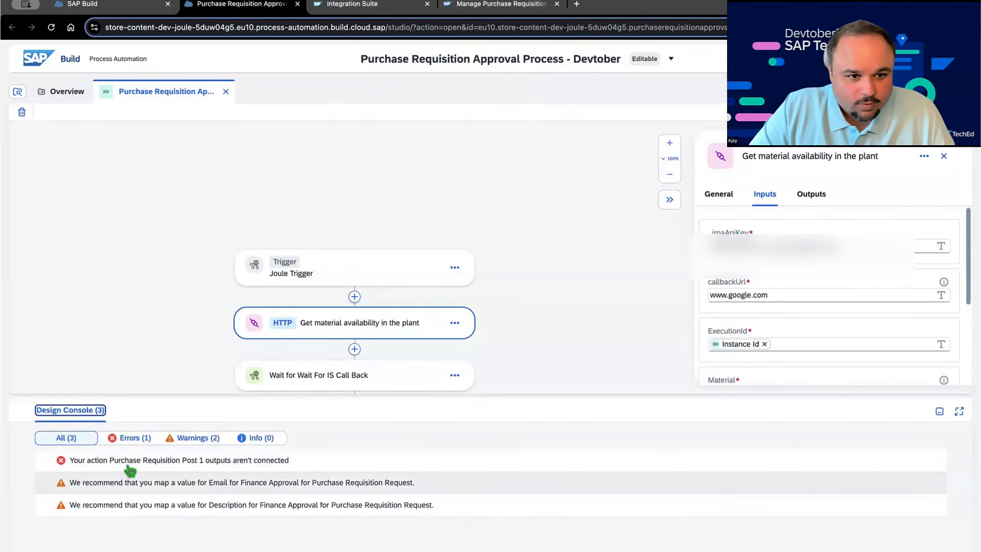
left_click(270, 465)
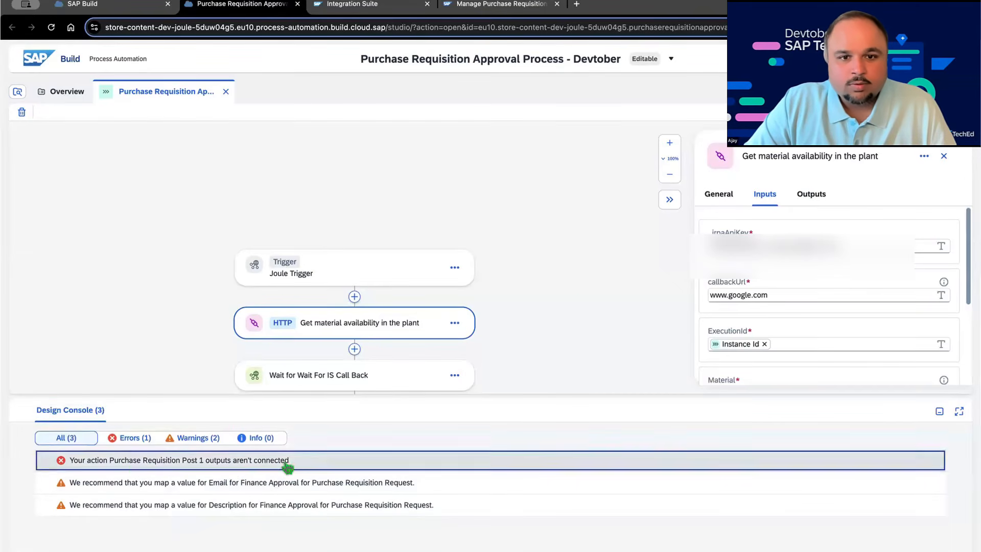
Step: Inspect the outputs, general settings and inputs of the Purchase Requisition Post 1 action in the Default branch
scroll(570, 291, "down", 4)
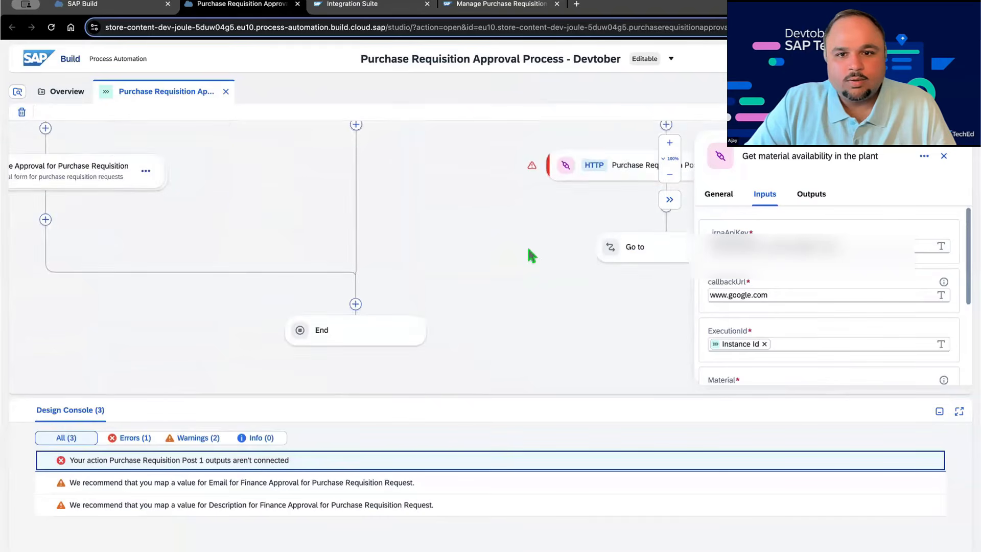
left_click(521, 255)
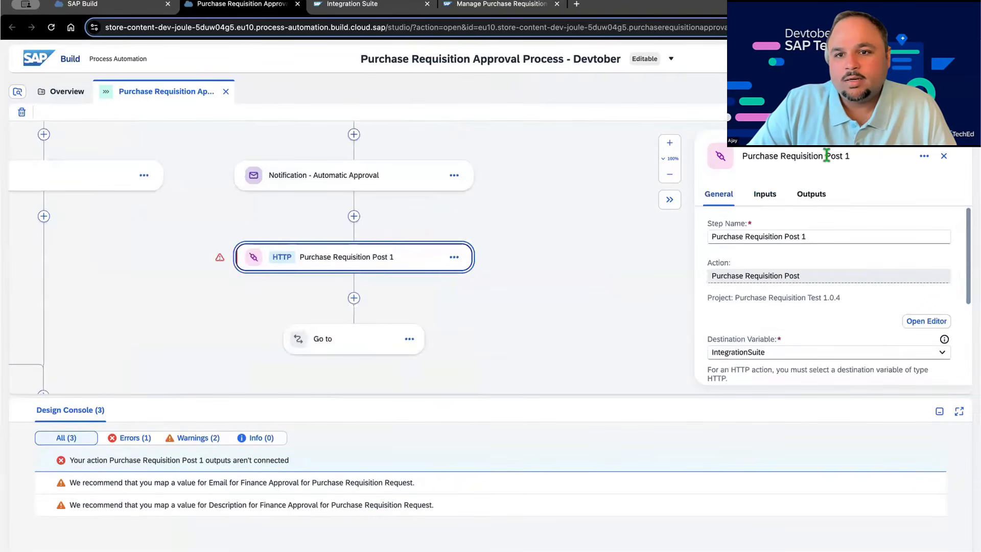
left_click(813, 194)
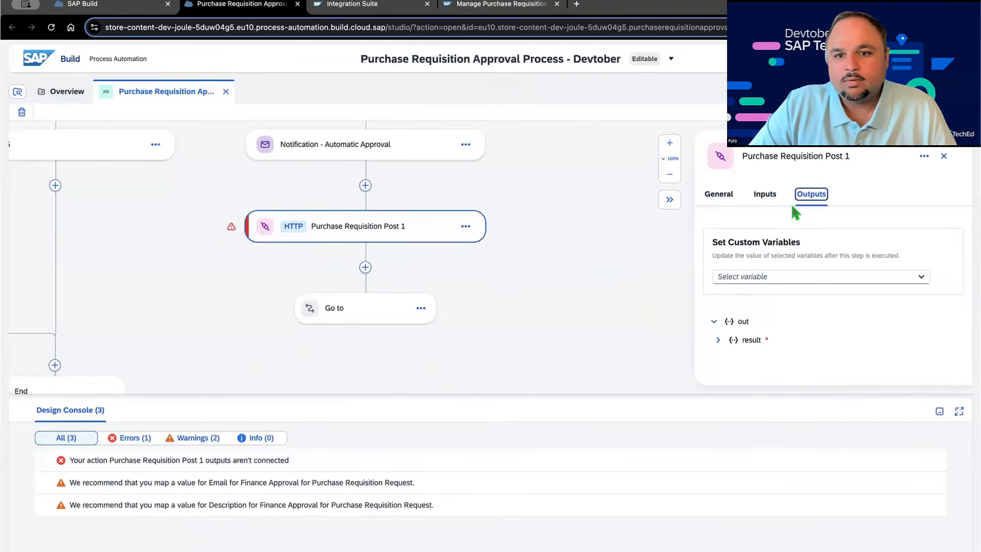
left_click(771, 195)
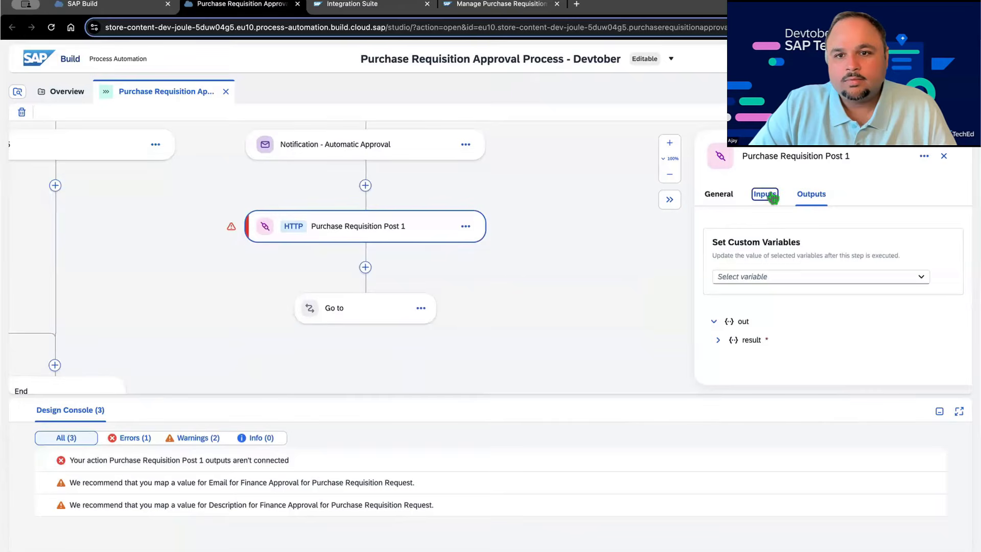
left_click(725, 198)
scroll(832, 276, "down", 2)
scroll(817, 260, "up", 2)
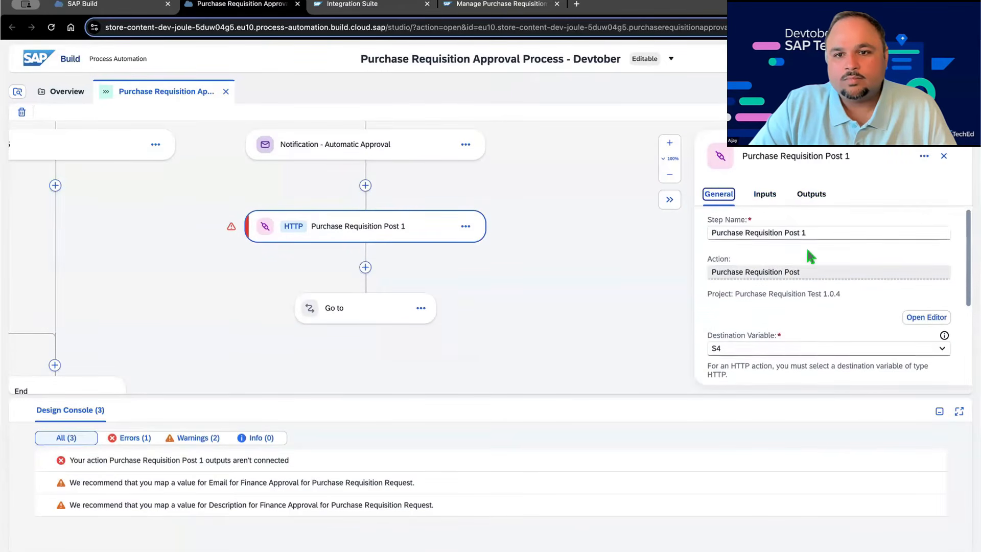
left_click(766, 197)
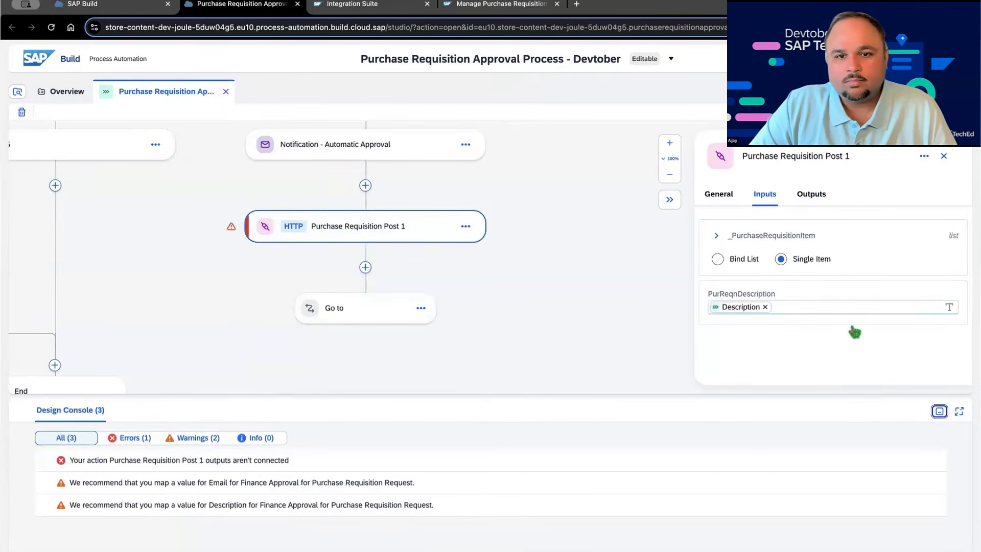
Step: Set the target of the Default branch's Go to step to End and recheck the design console for errors
left_click(333, 309)
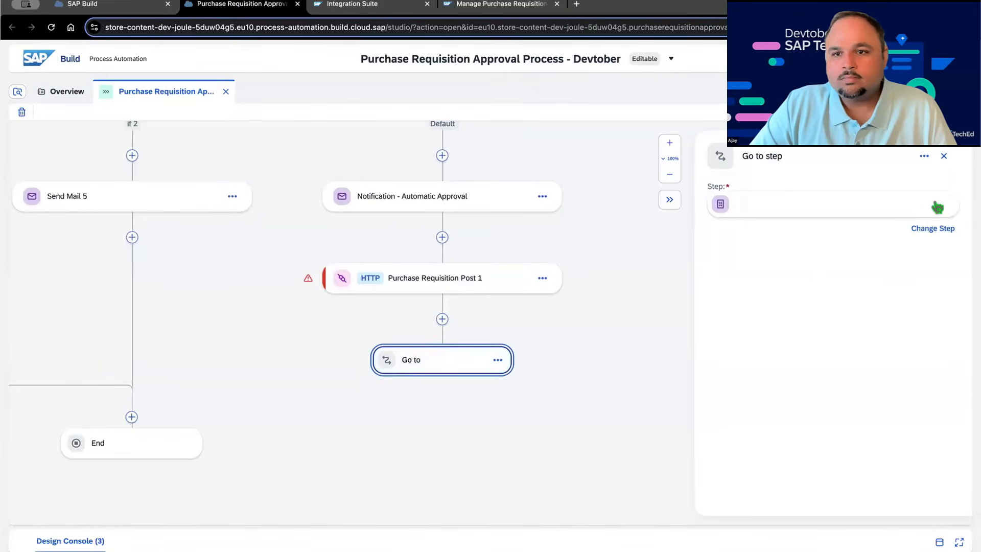
left_click(933, 228)
scroll(583, 358, "down", 1)
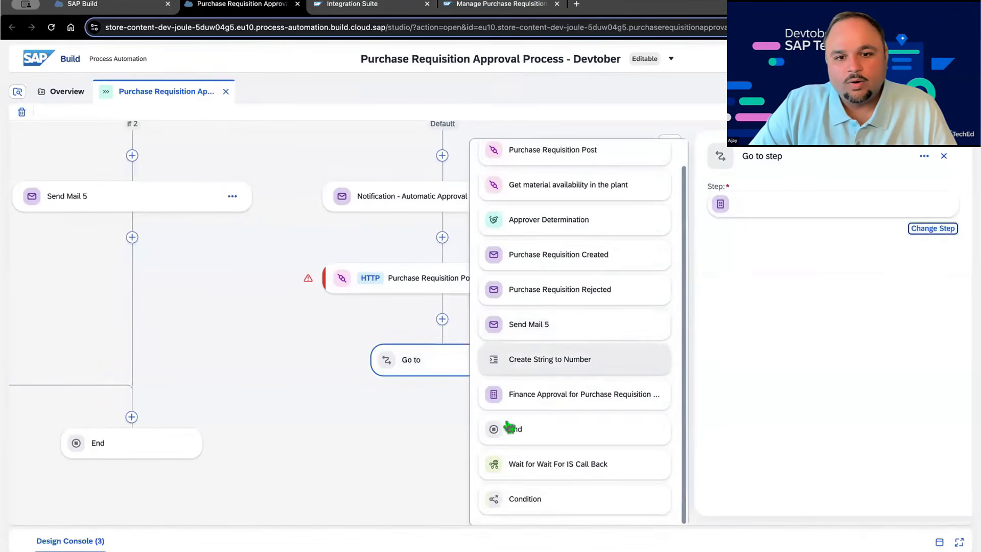
left_click(597, 441)
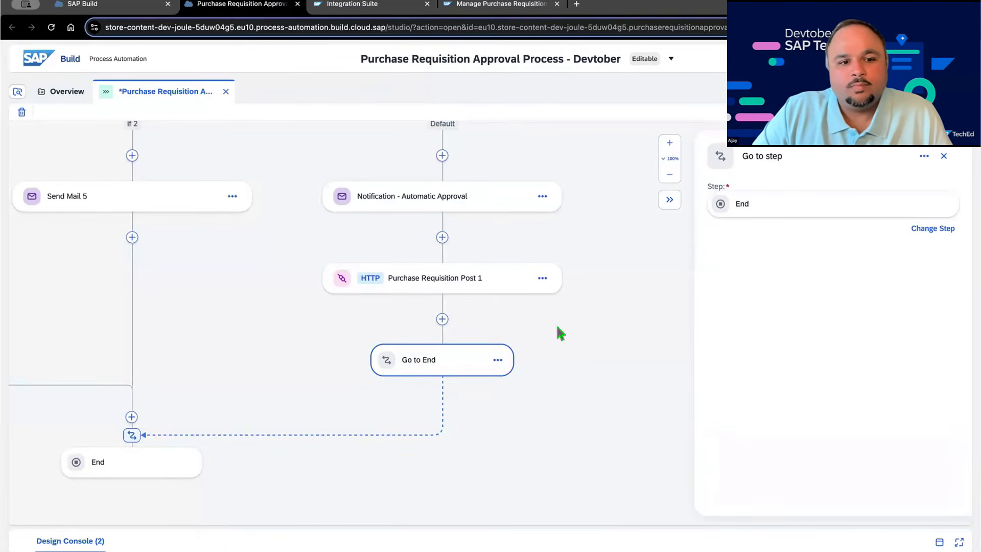
left_click(87, 540)
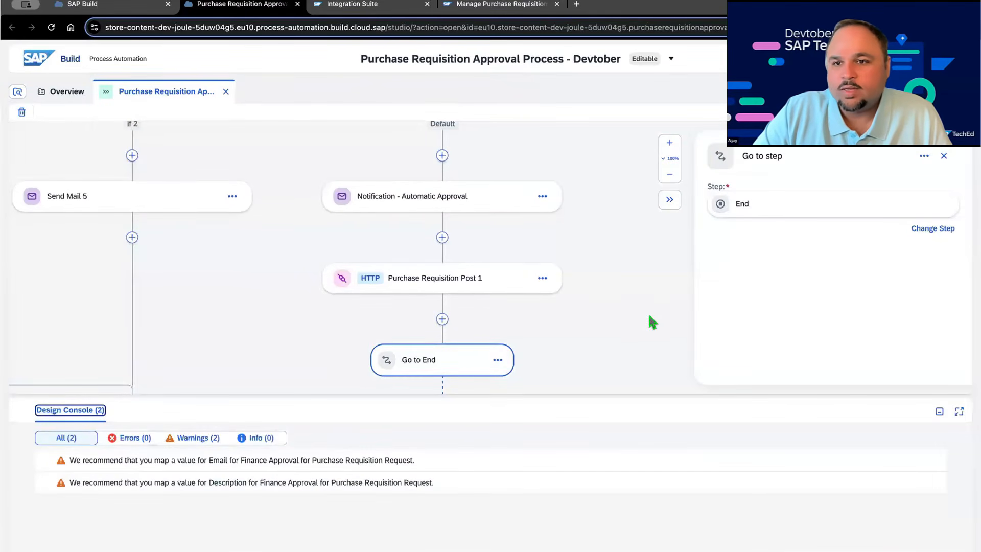
left_click(939, 412)
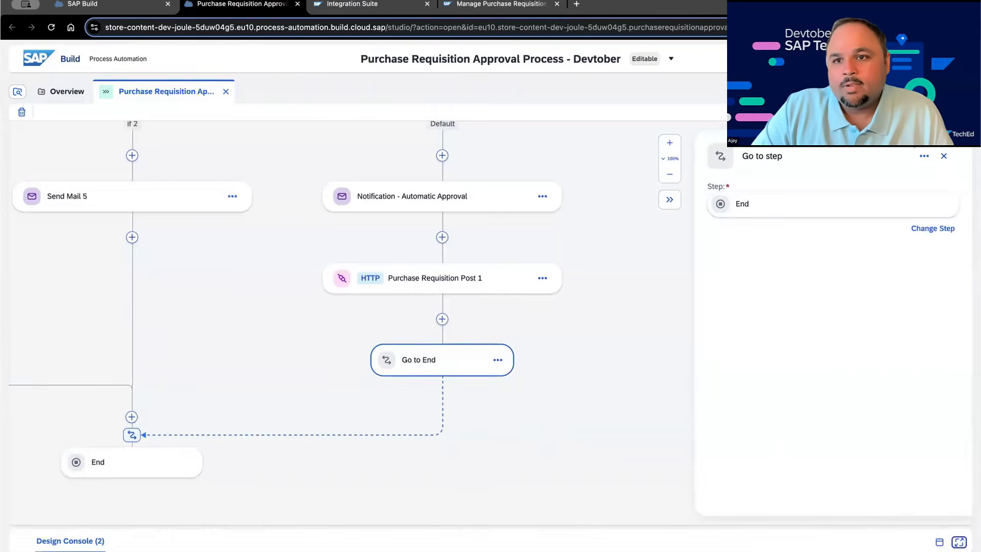
Step: Release the project and start deploying the released version to the Devtober environment, accepting the effect on its triggers
left_click(940, 59)
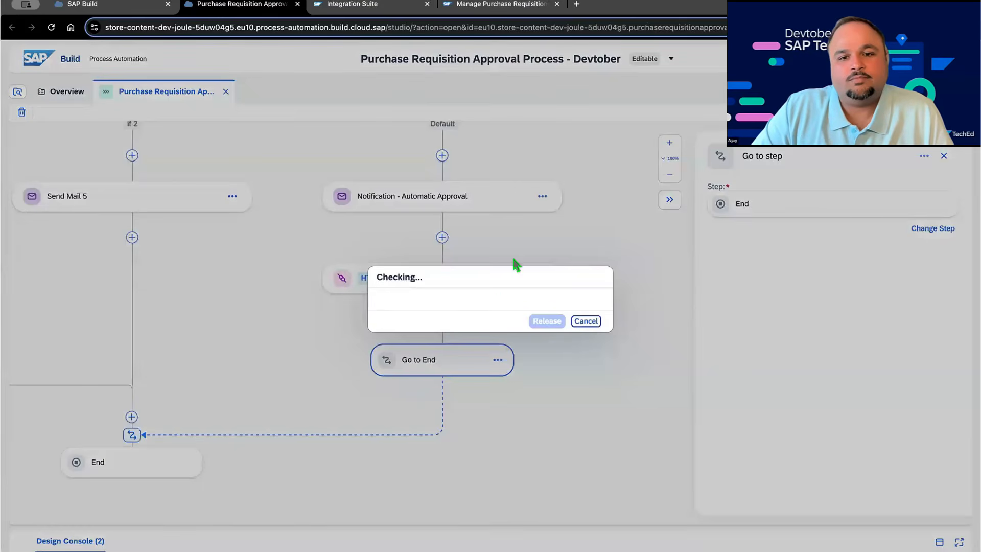
left_click(544, 398)
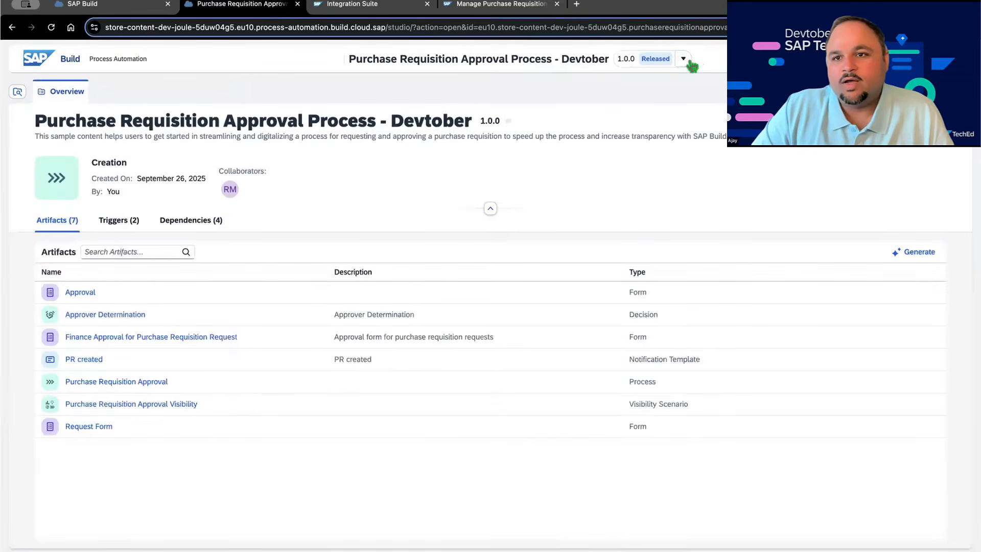
left_click(949, 91)
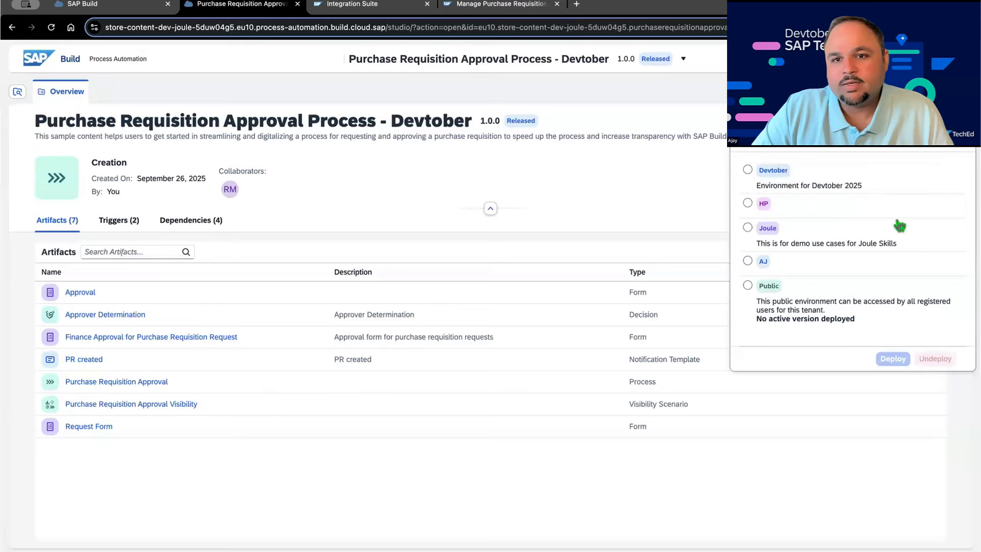
left_click(799, 182)
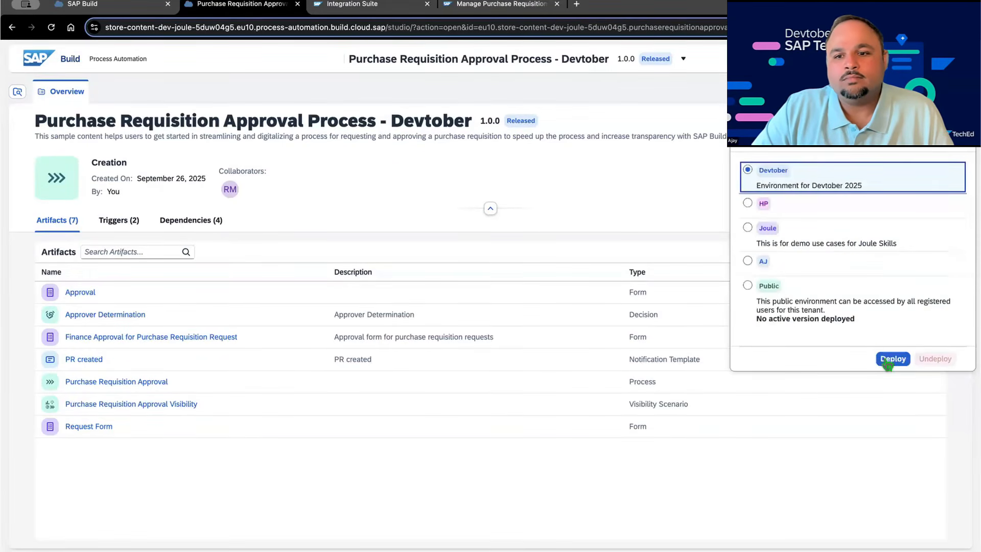
left_click(893, 359)
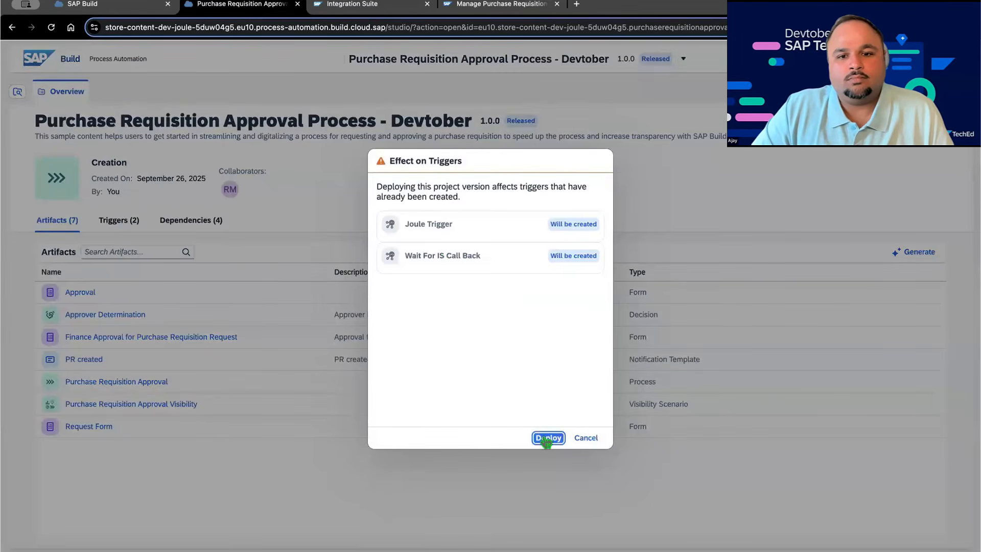
left_click(547, 439)
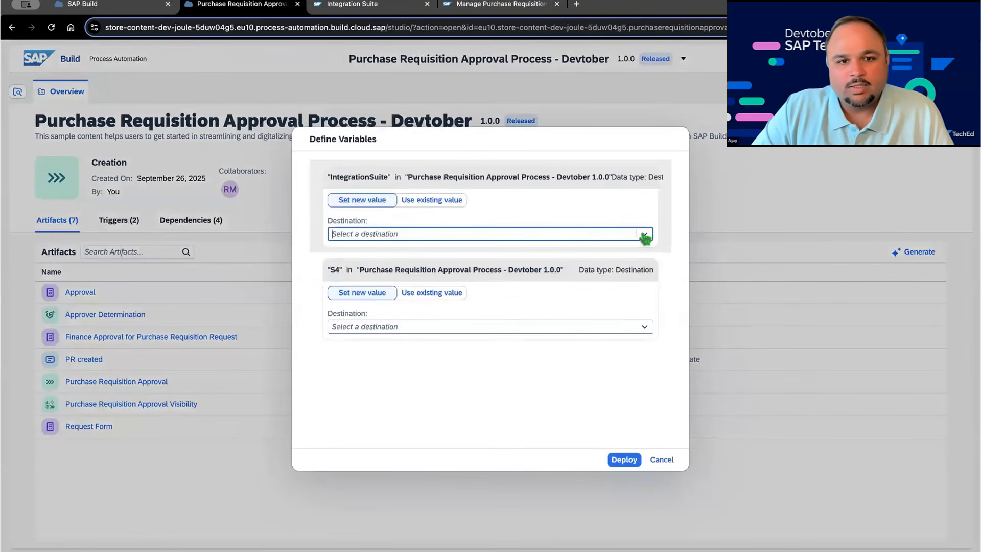
Step: Set the IntegrationSuite destination to IntegrationSuite-Runtime and the S4 destination to S4HANA_CC8, and deploy the project
left_click(645, 235)
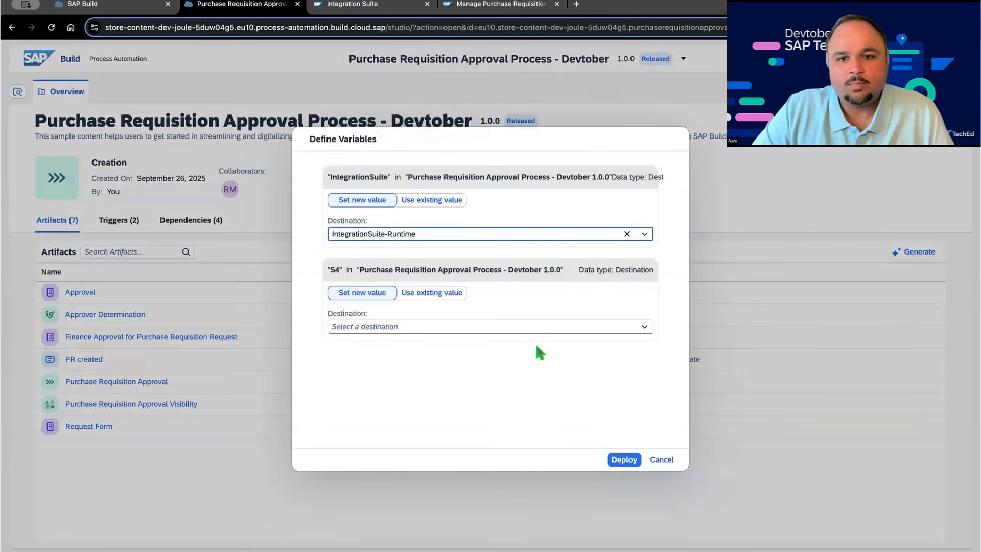
left_click(644, 327)
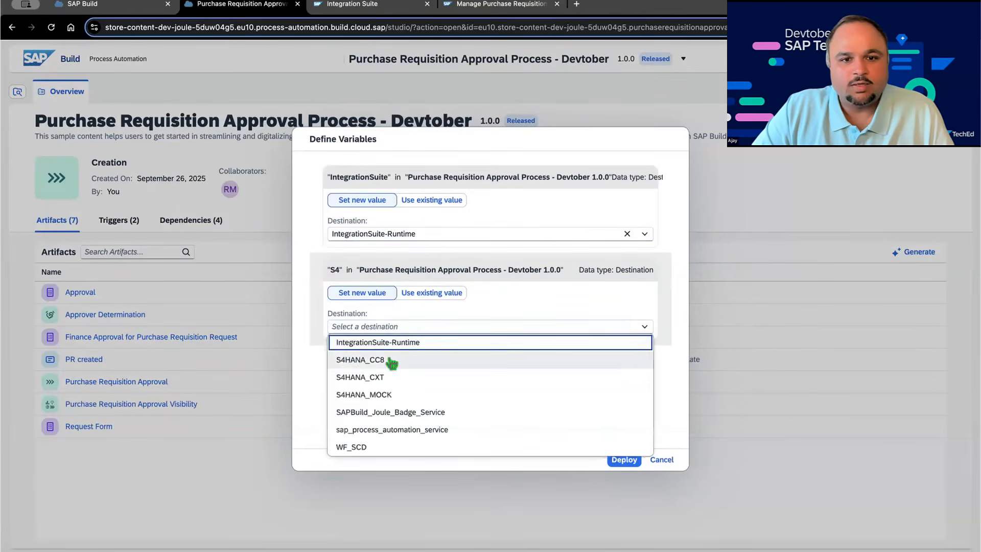
left_click(398, 360)
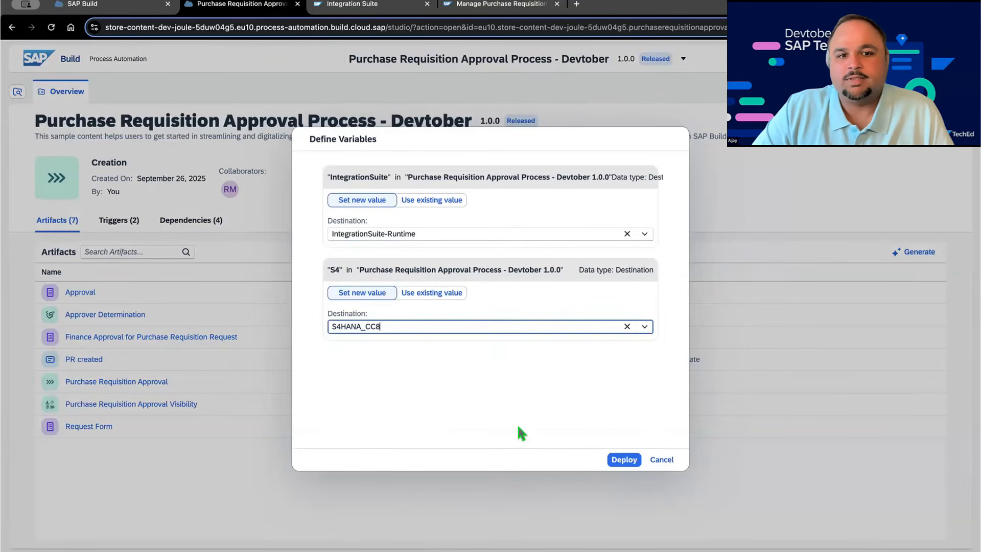
left_click(624, 460)
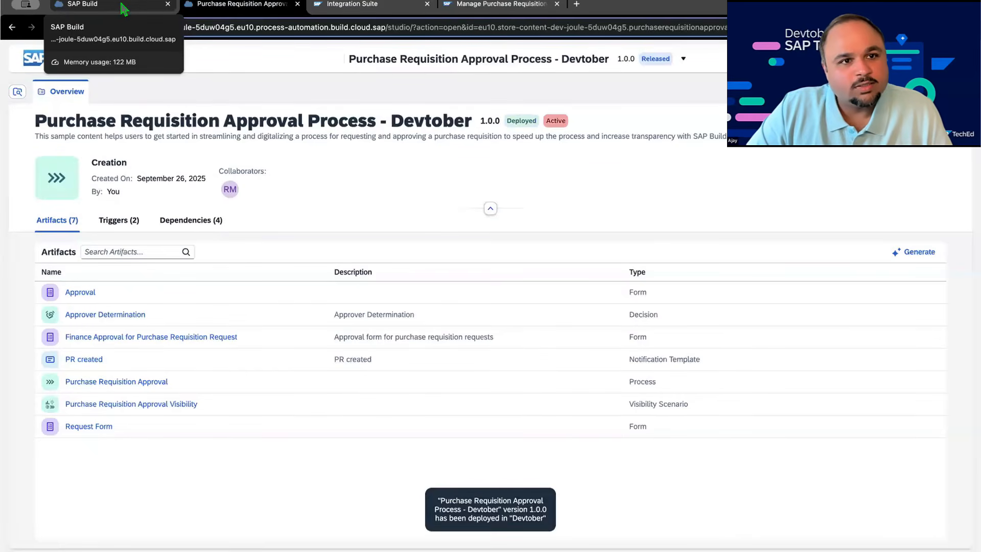
Step: Open the Devtober environment's triggers in the Control Tower and copy the POST URL of the Wait For IS Call Back trigger
left_click(123, 9)
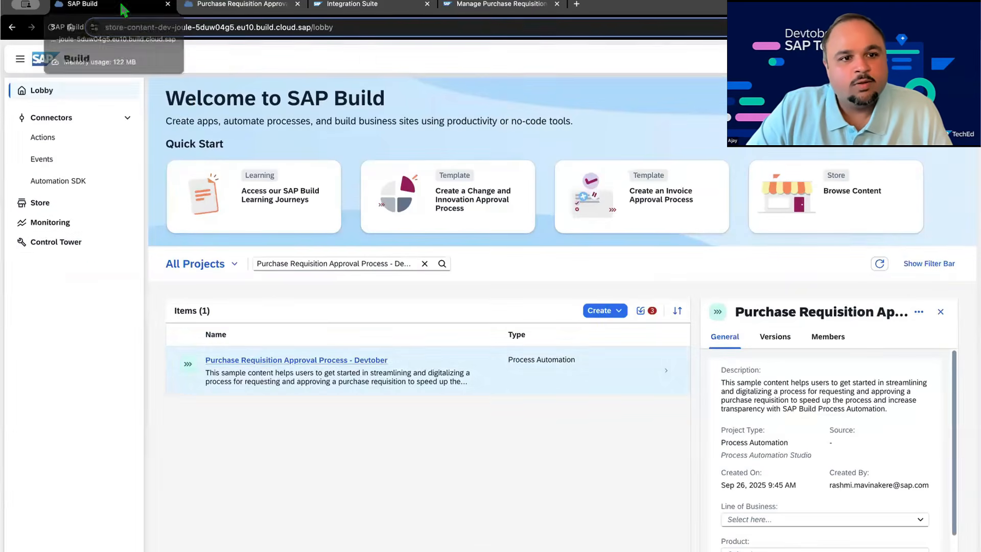
left_click(82, 249)
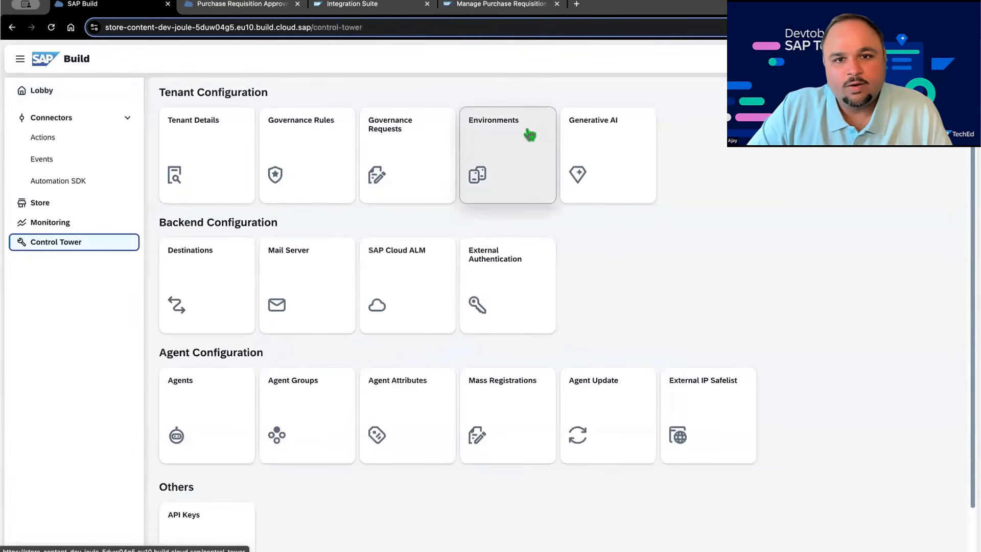
left_click(530, 134)
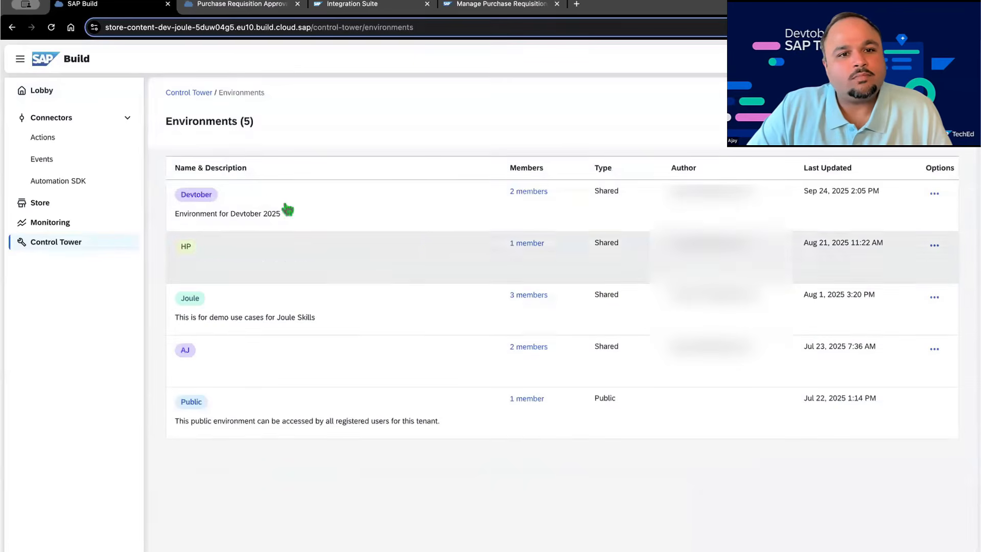
left_click(267, 206)
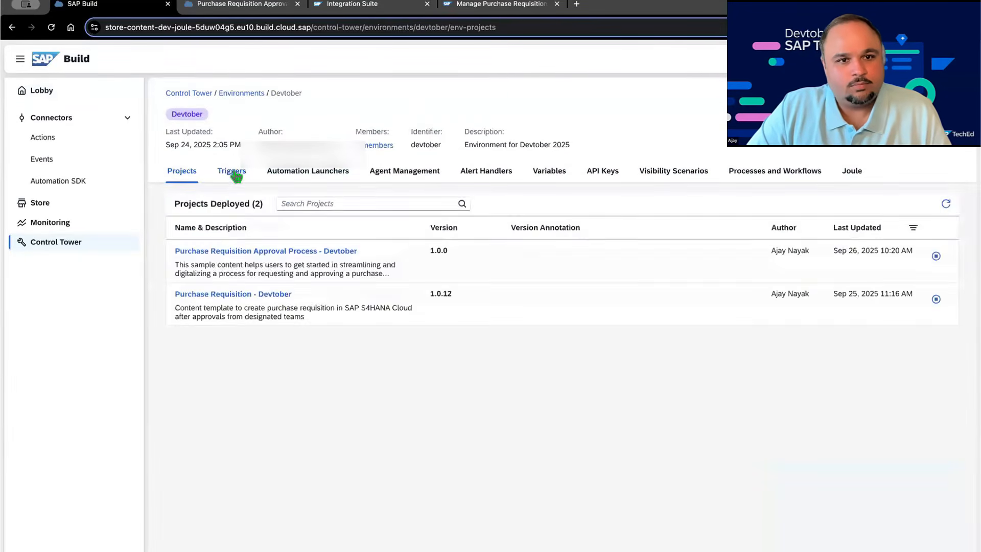
left_click(233, 170)
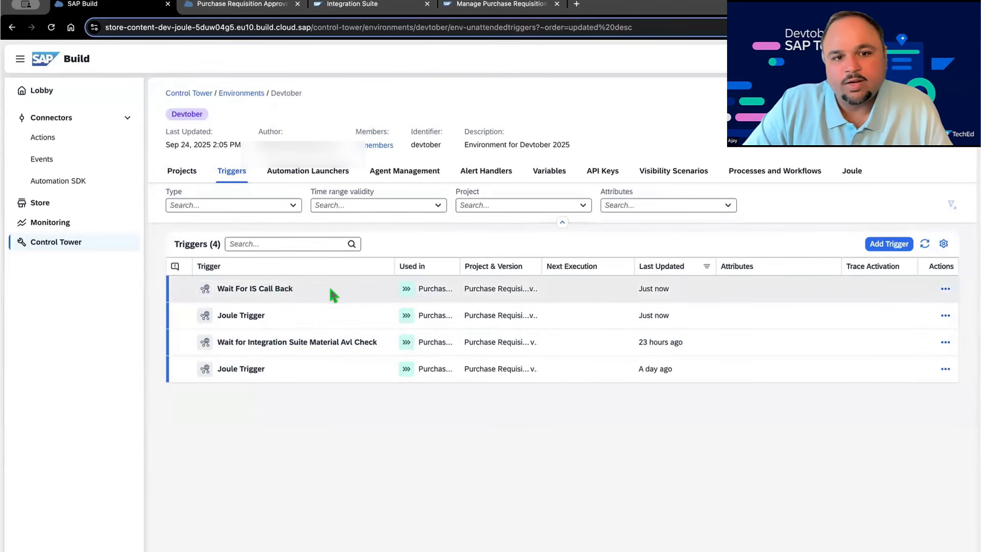
left_click(945, 288)
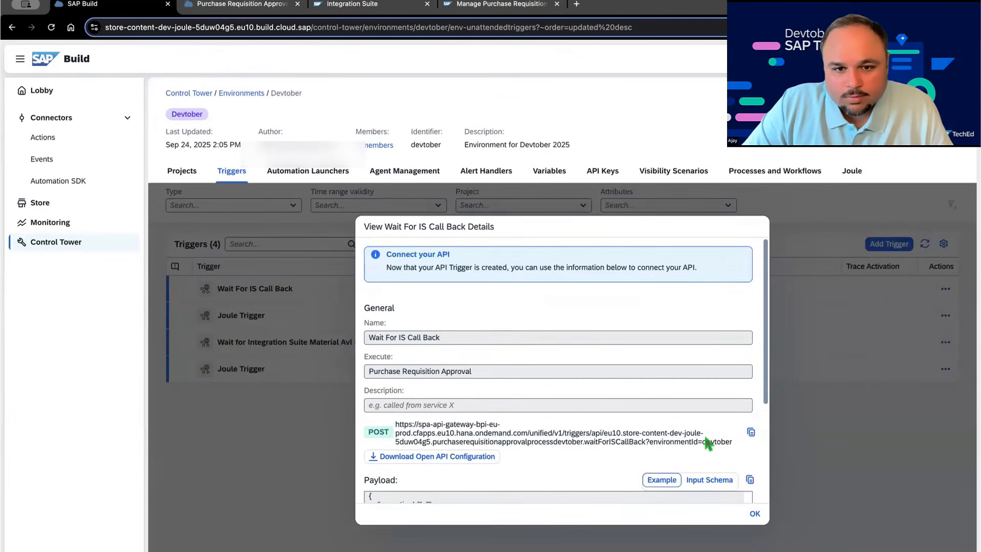
scroll(708, 444, "down", 1)
left_click(751, 394)
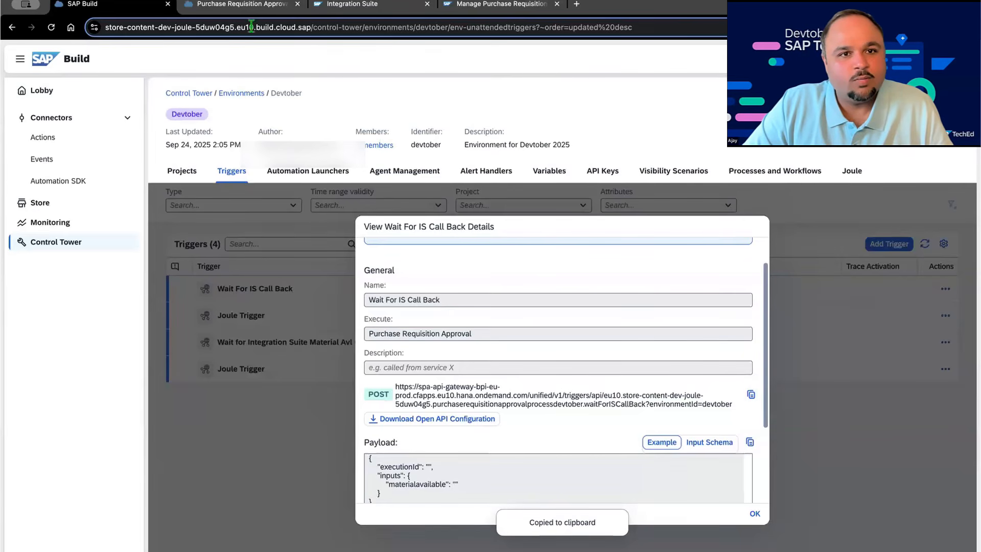
Step: Return to the project, open the Purchase Requisition Approval process and switch to the Editable version
left_click(240, 4)
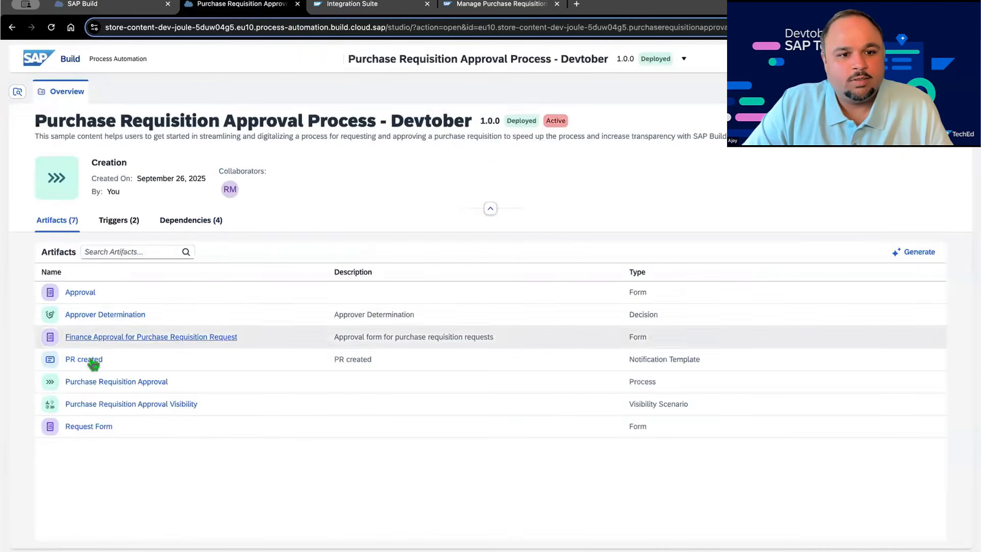
left_click(104, 386)
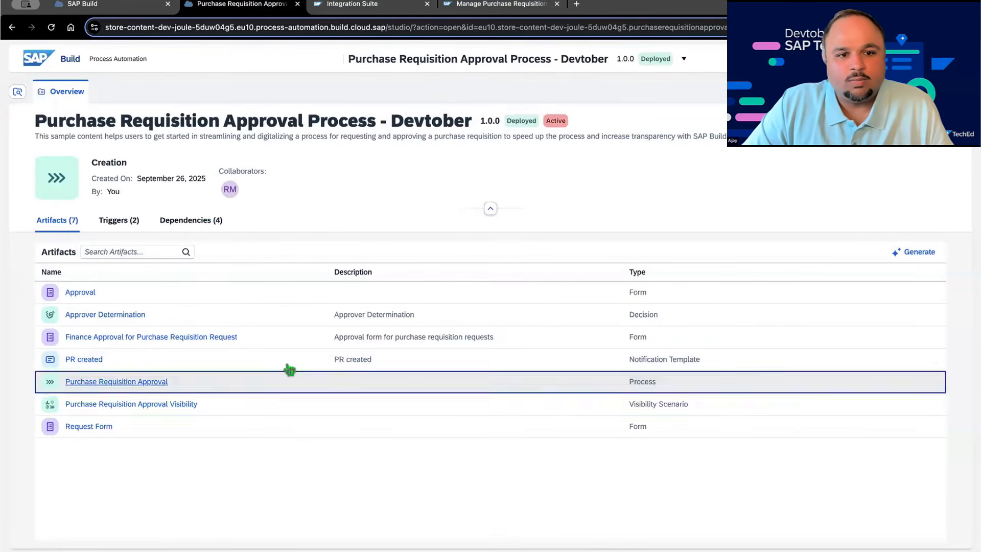
left_click(679, 60)
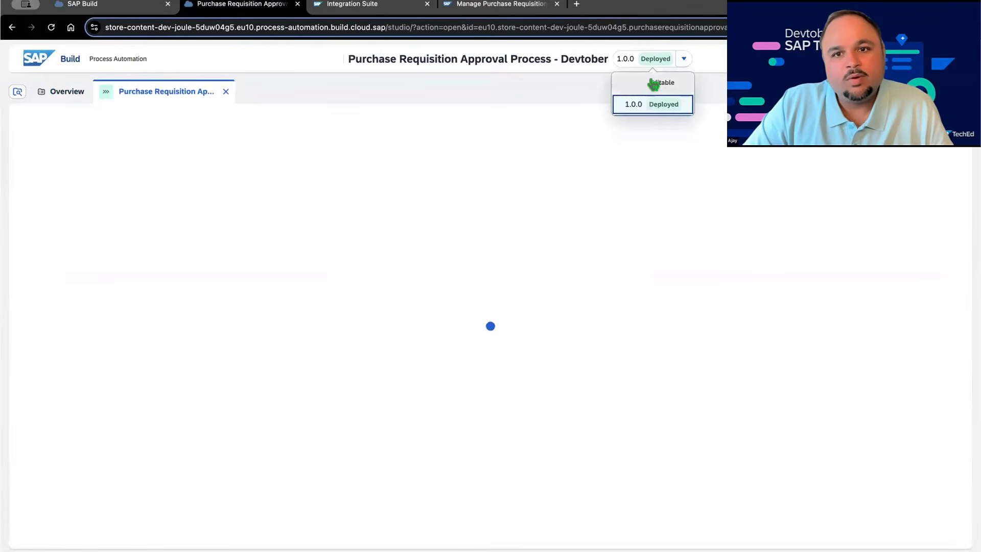
left_click(657, 83)
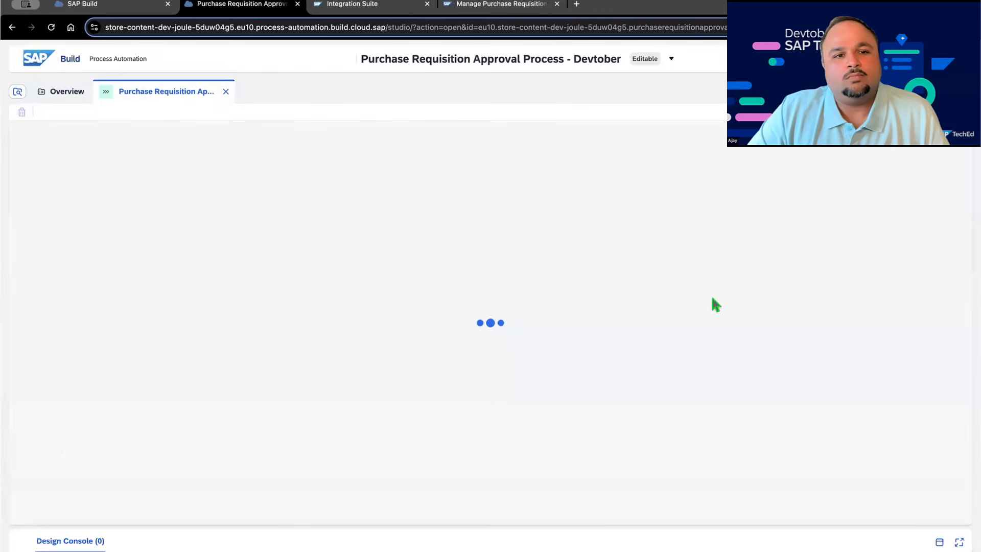
Step: Replace the callbackUrl input of the Get material availability in the plant action with the copied Wait For IS Call Back trigger URL
scroll(254, 208, "up", 7)
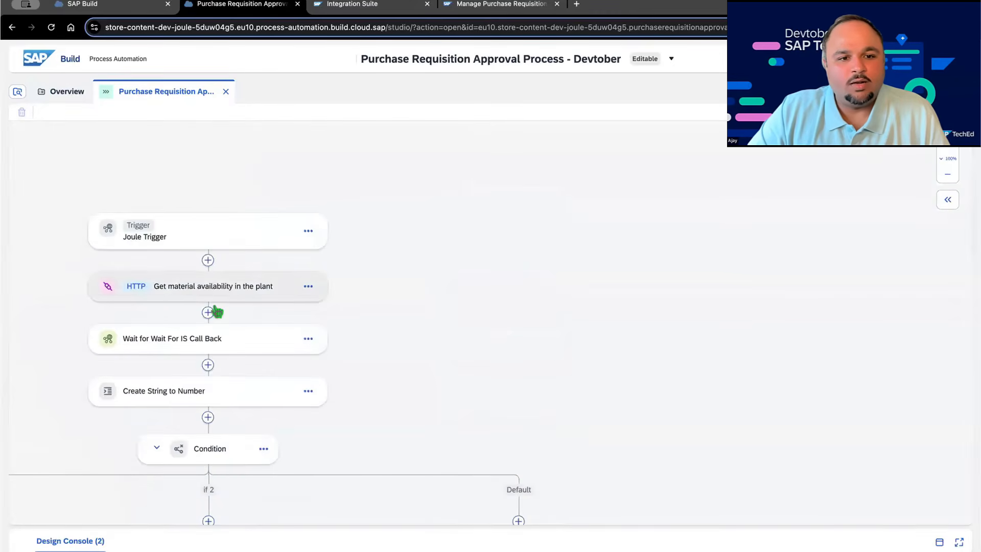
left_click(220, 337)
left_click(405, 271)
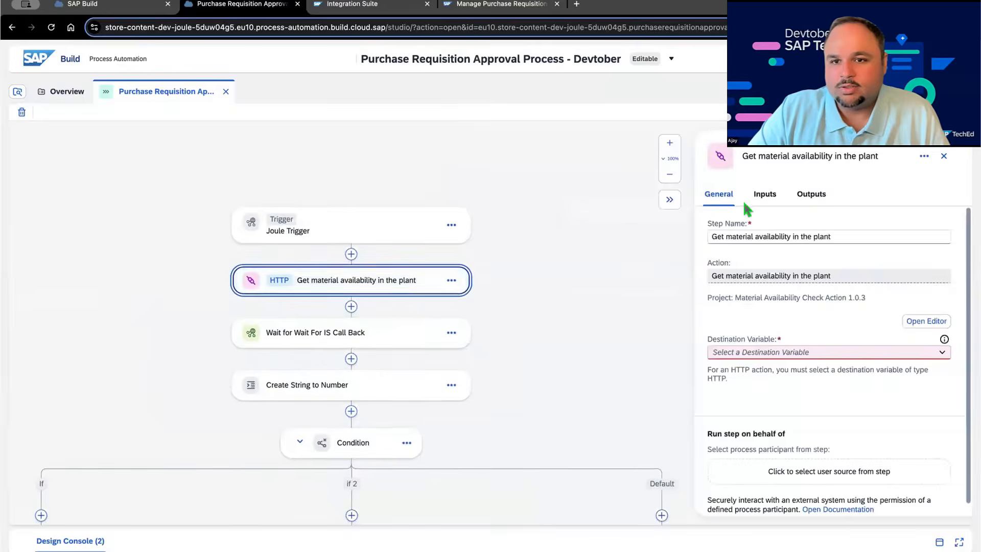
left_click(774, 196)
left_click(780, 292)
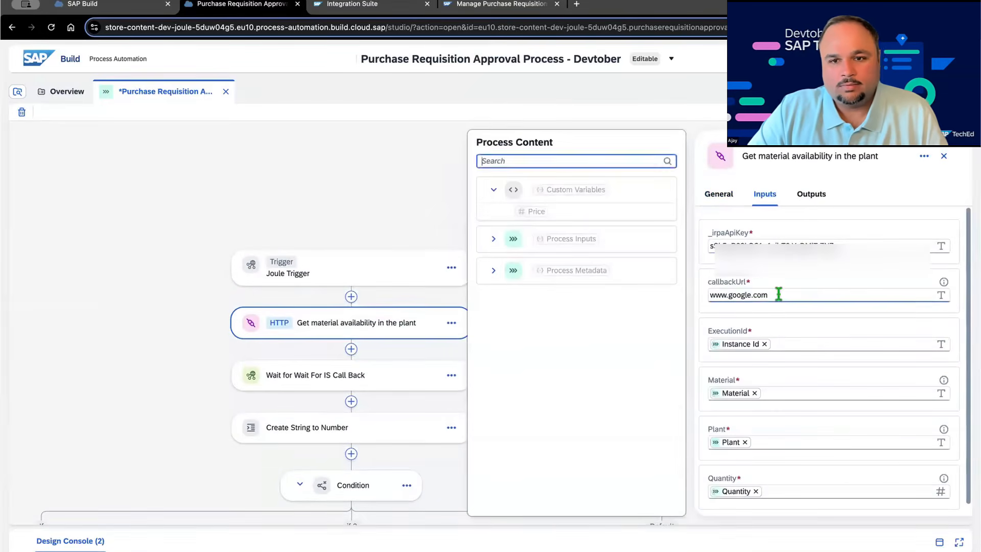
key("ctrl+a")
key("ctrl+v")
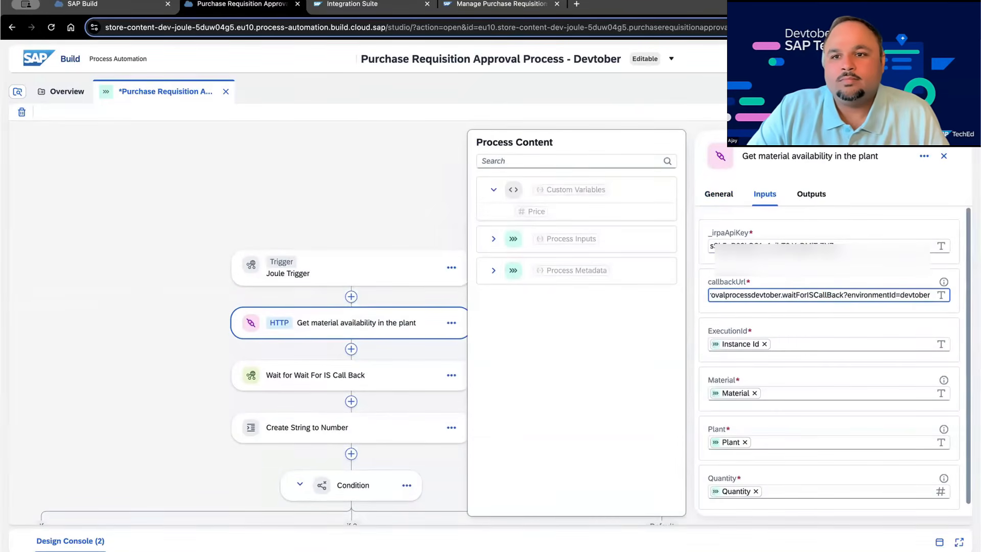
key("Return")
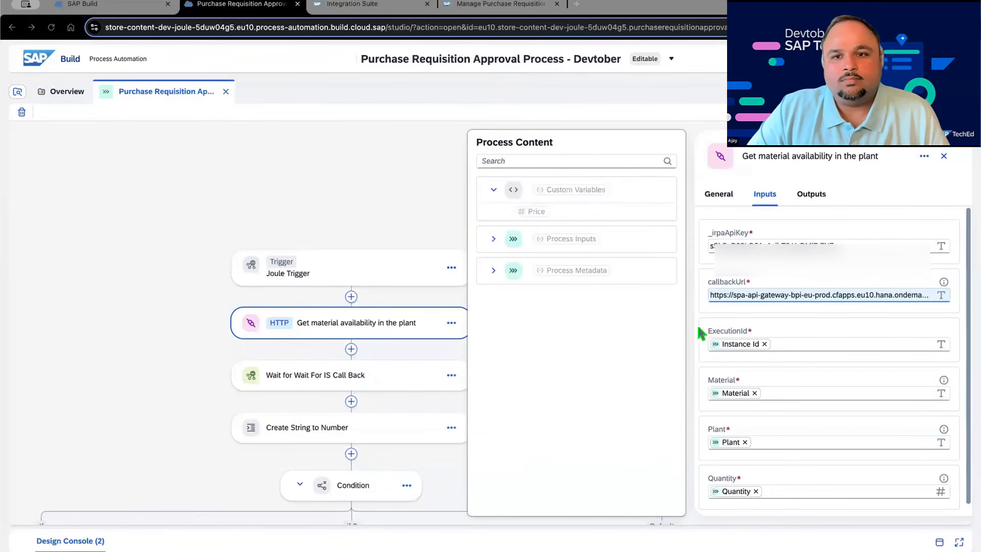
left_click(117, 187)
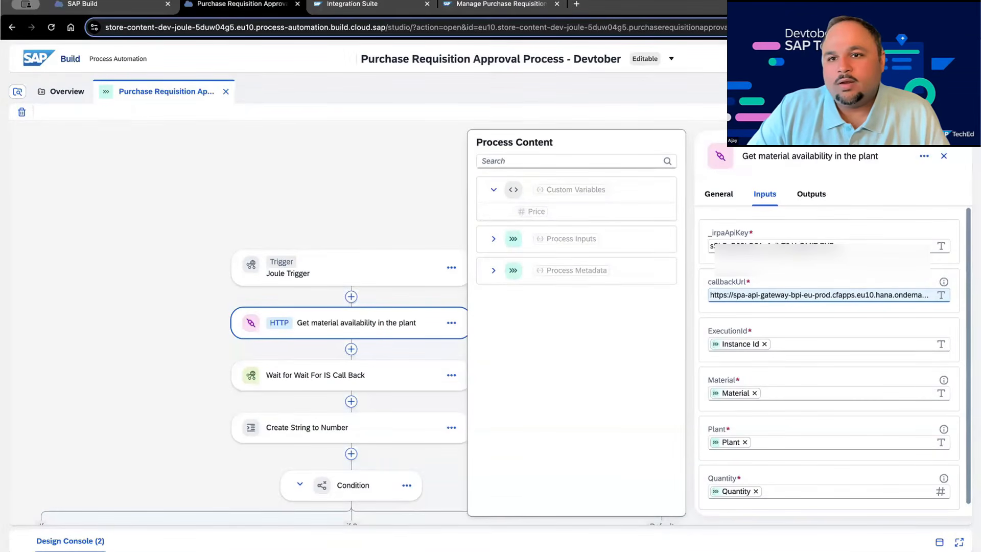
Step: Release the project with the updated callback URL and open the newly released version
left_click(941, 91)
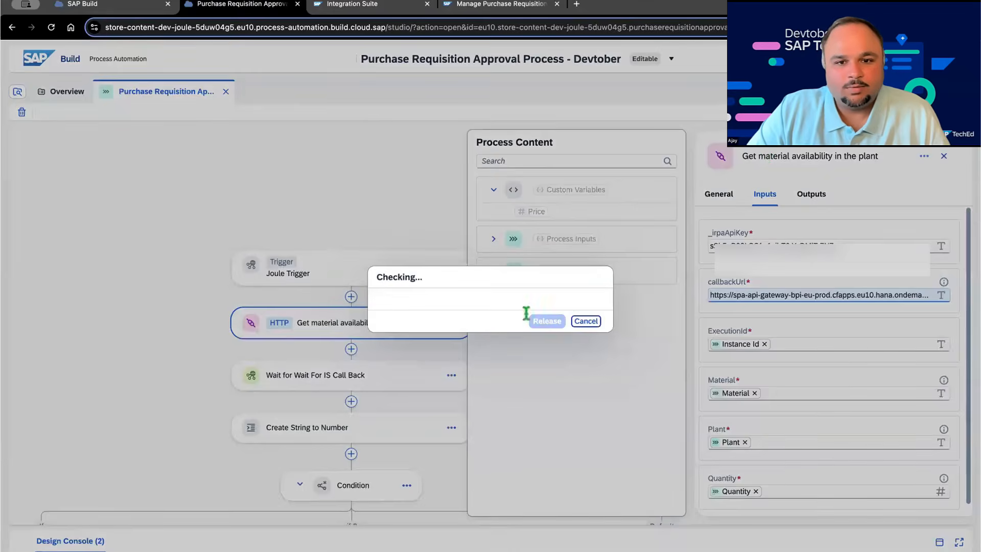
left_click(547, 438)
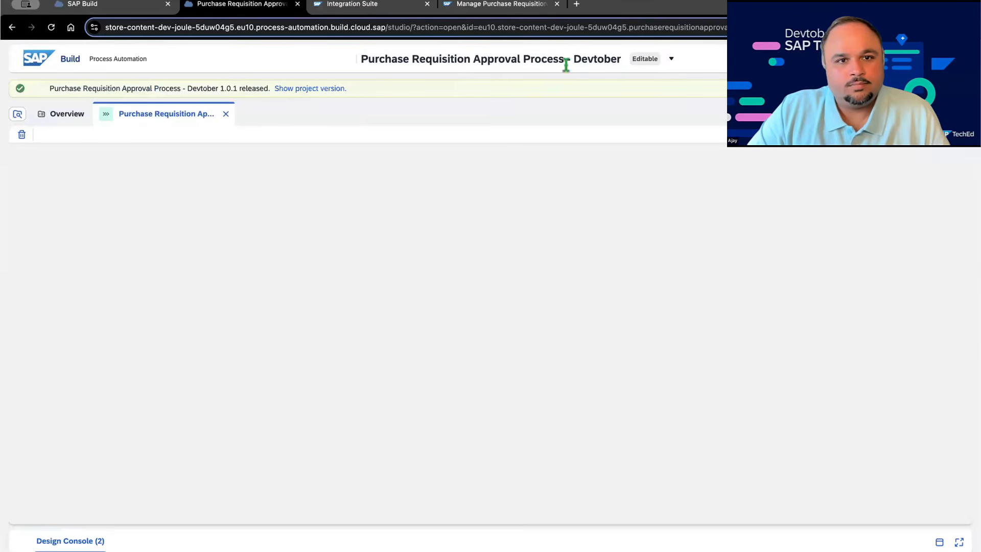
left_click(300, 90)
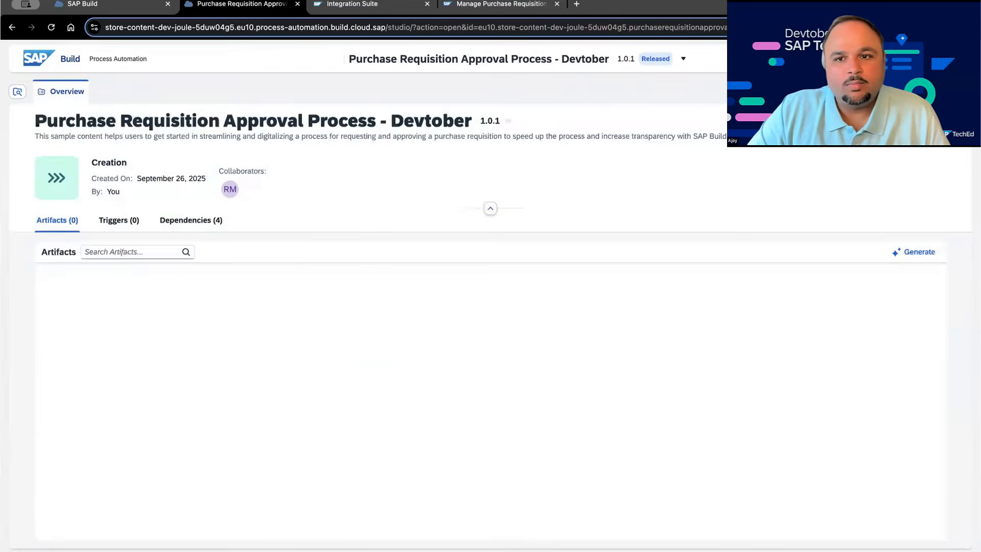
Step: Deploy the new version to the Devtober environment, accepting the trigger updates and keeping the IntegrationSuite-Runtime and S4HANA_CC8 destinations
left_click(854, 59)
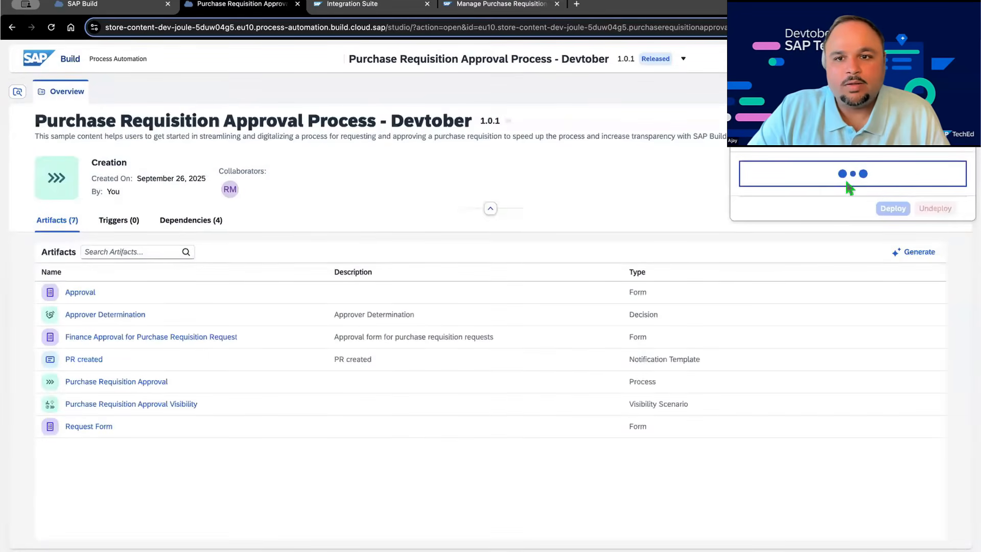
left_click(813, 185)
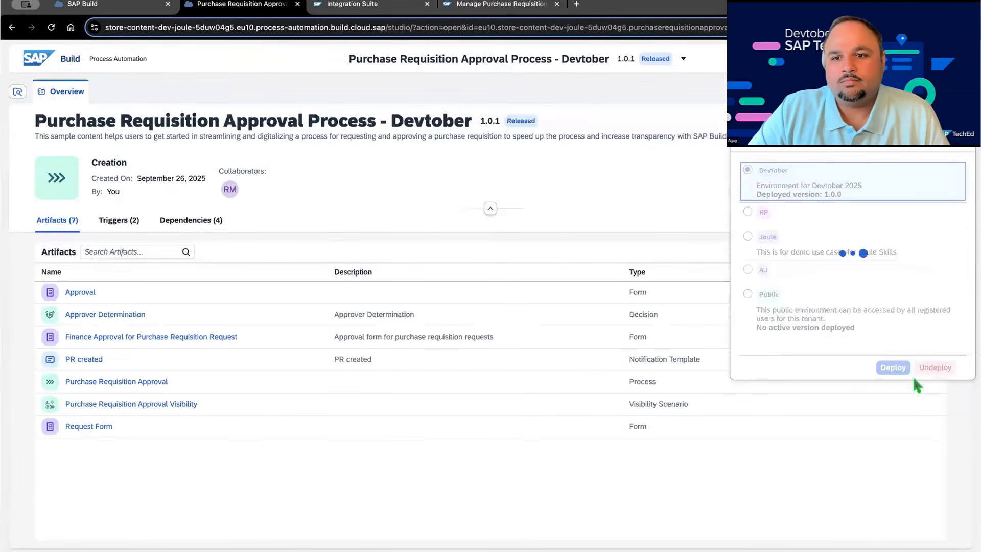
left_click(890, 369)
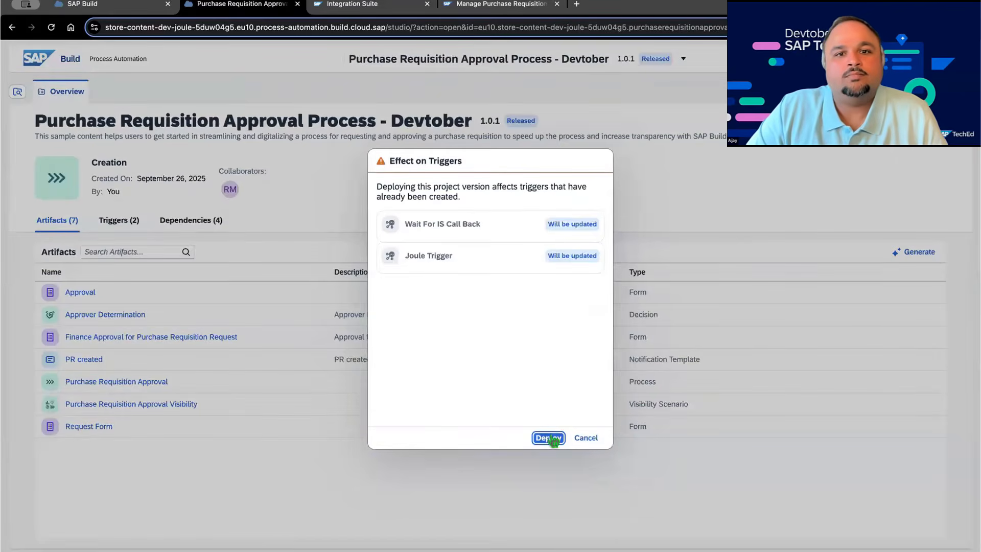
left_click(550, 438)
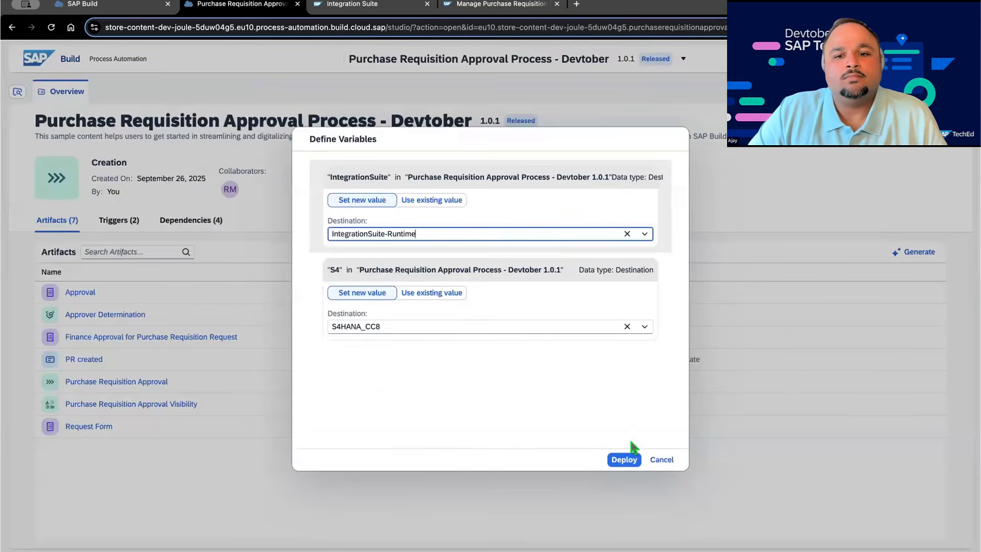
left_click(627, 459)
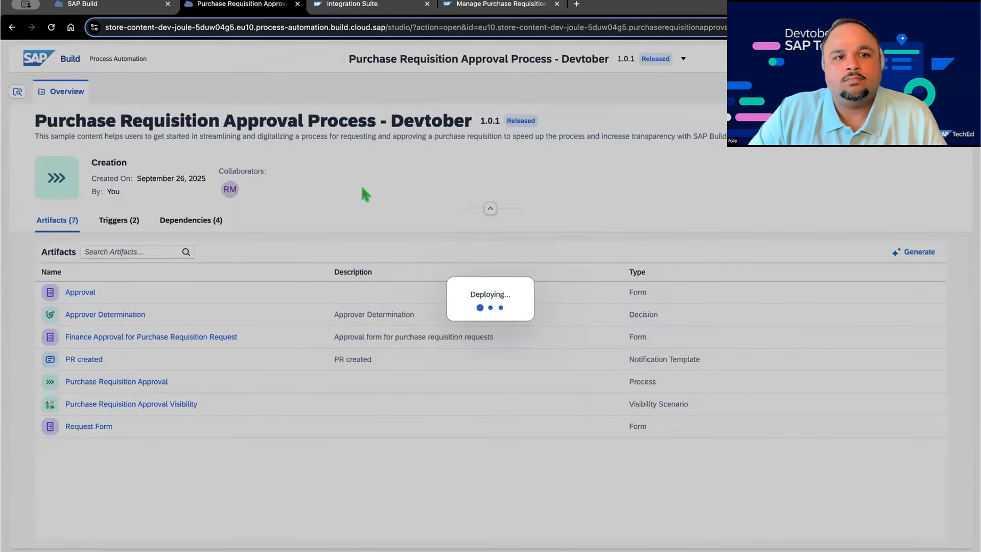
Step: From the SAP Build lobby, create a Joule Skill project with the name and description Create A Purchase Requisition
left_click(145, 12)
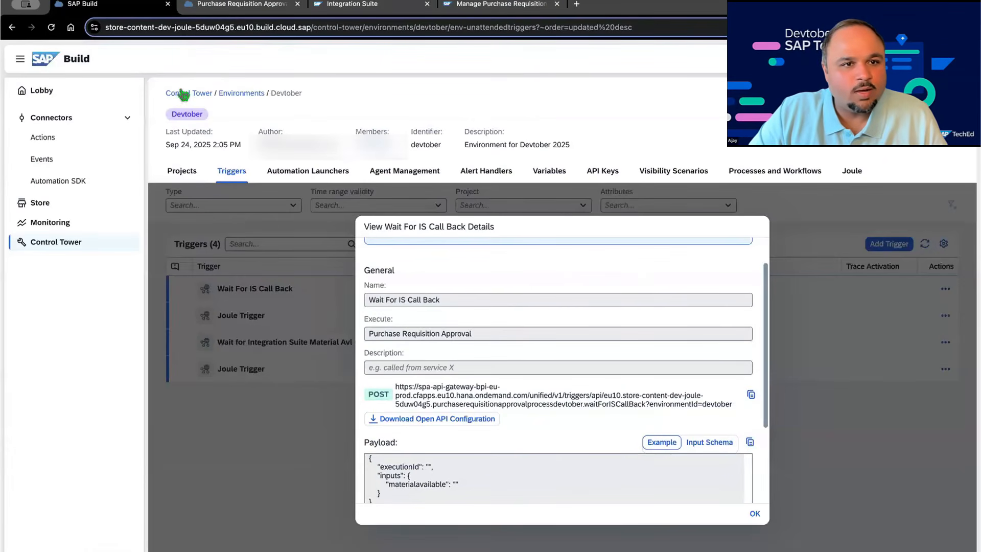
left_click(44, 96)
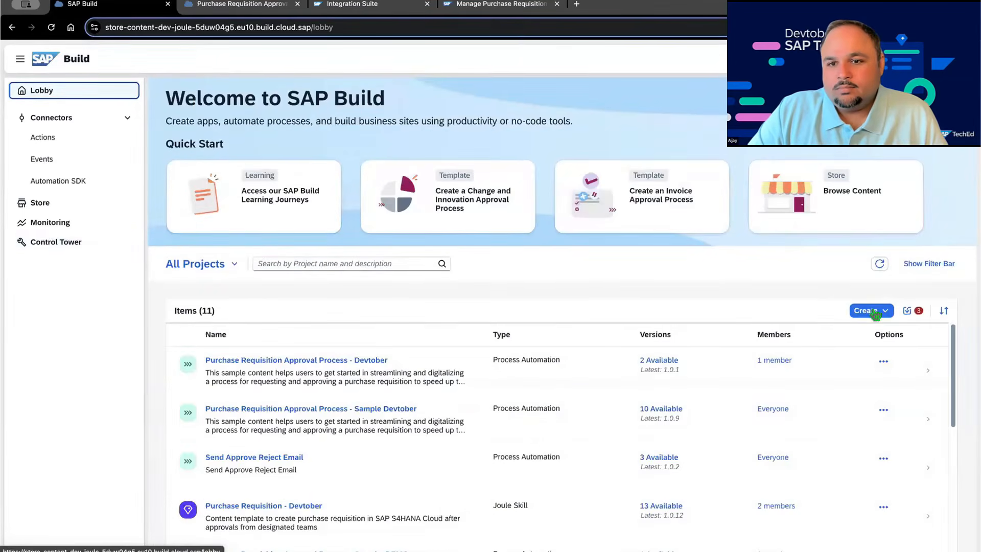
left_click(876, 312)
left_click(840, 361)
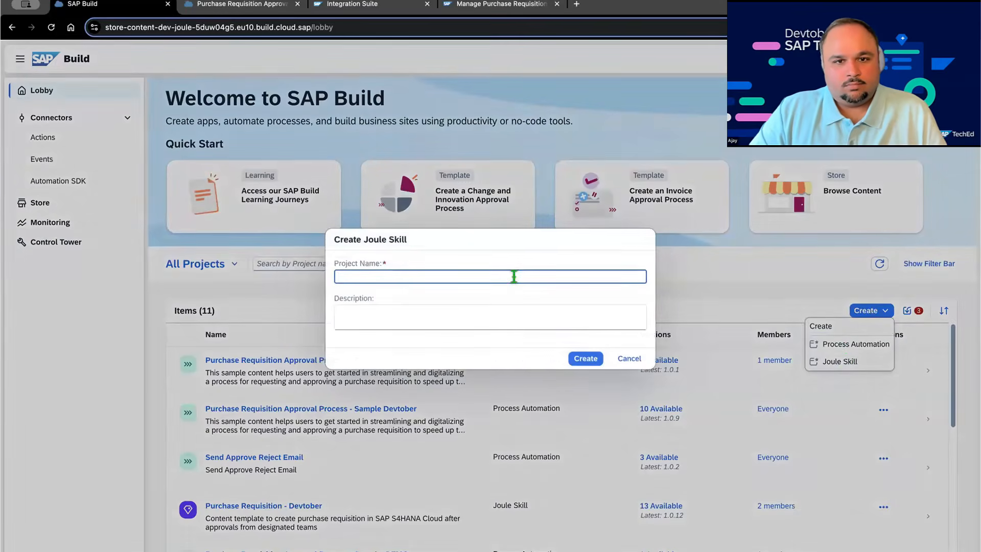
type("Cre")
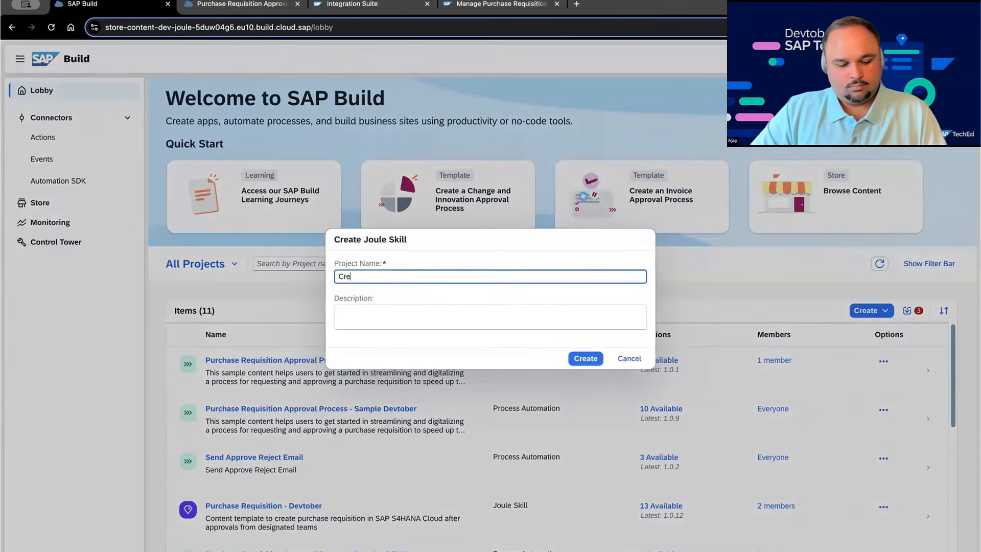
type("ate a")
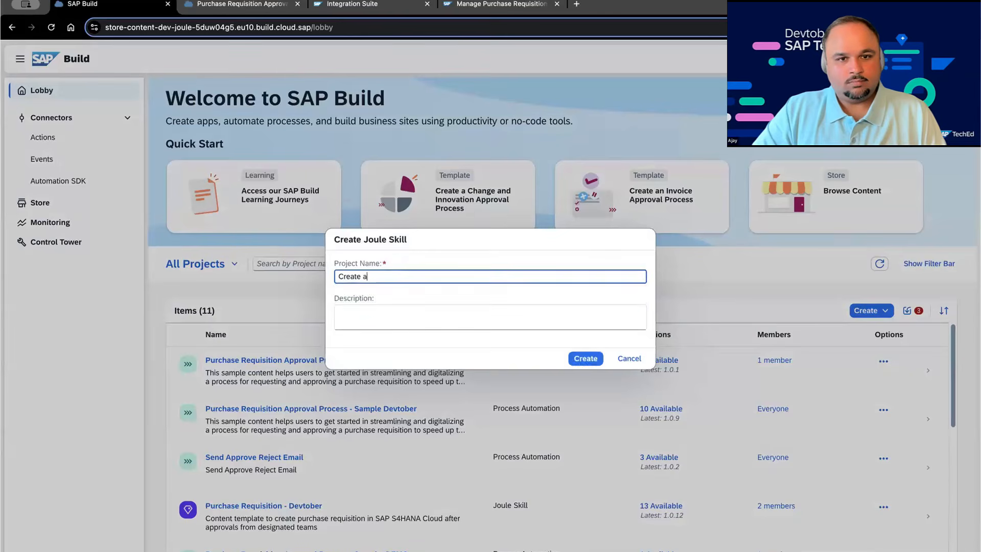
key("BackSpace")
type("A Pur")
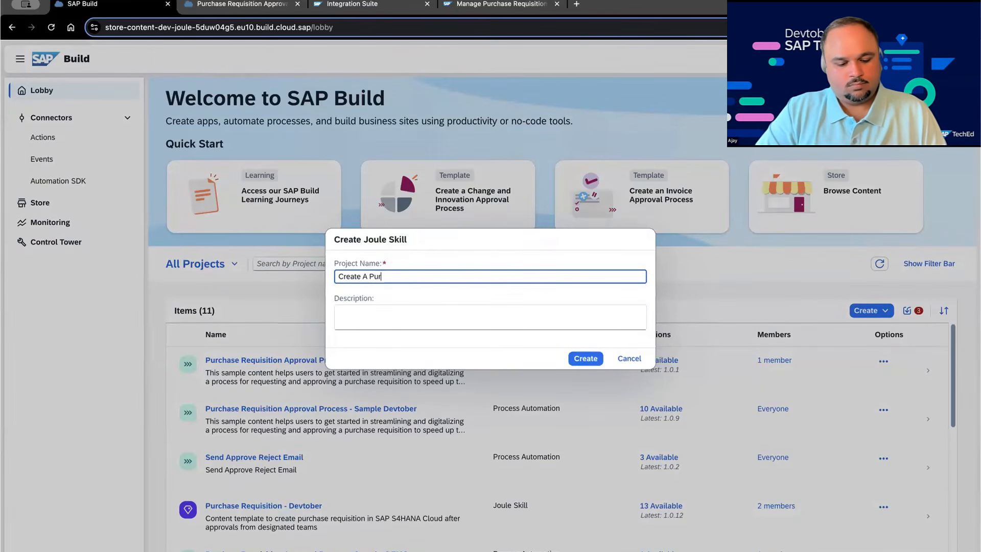
type("chase Requisition")
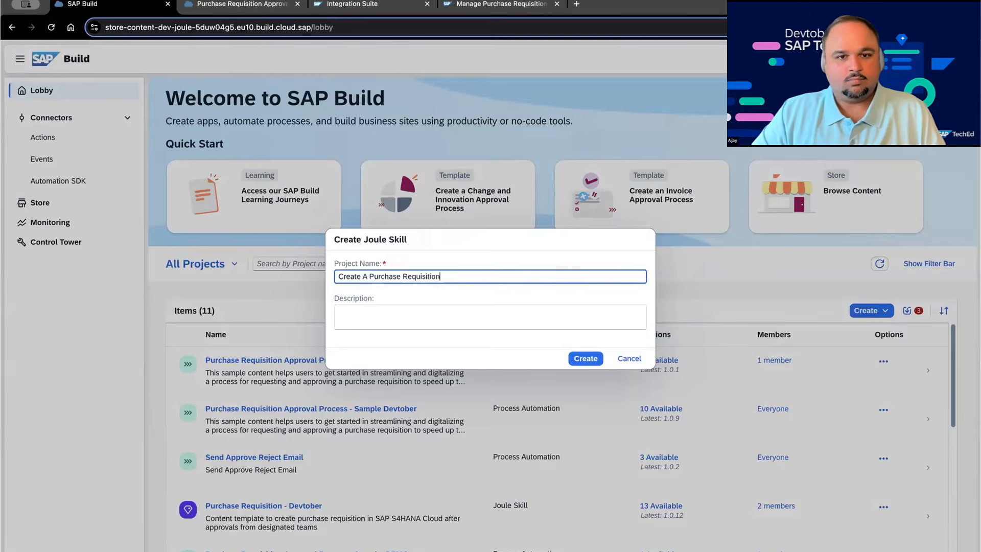
key("ctrl+a")
key("ctrl+c")
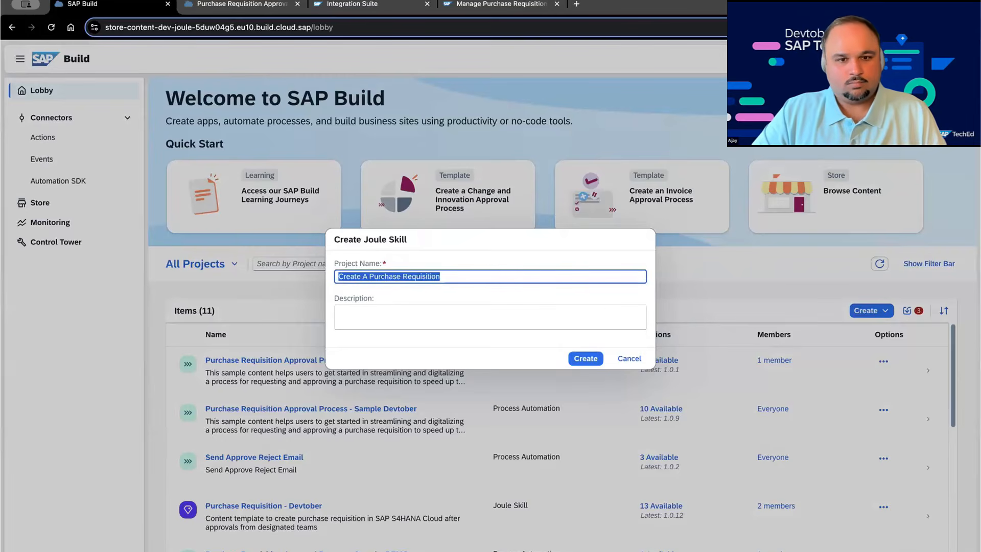
left_click(500, 311)
key("ctrl+v")
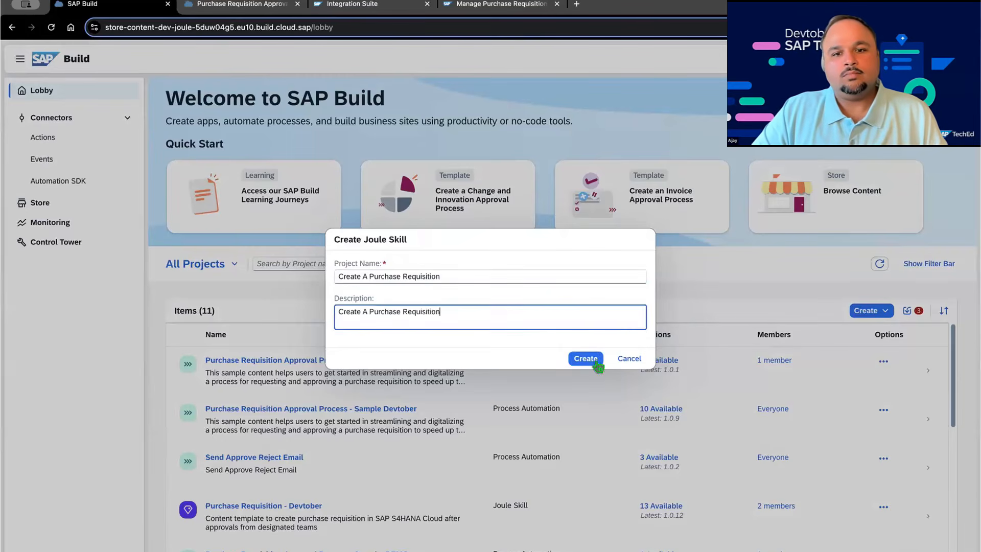
left_click(596, 360)
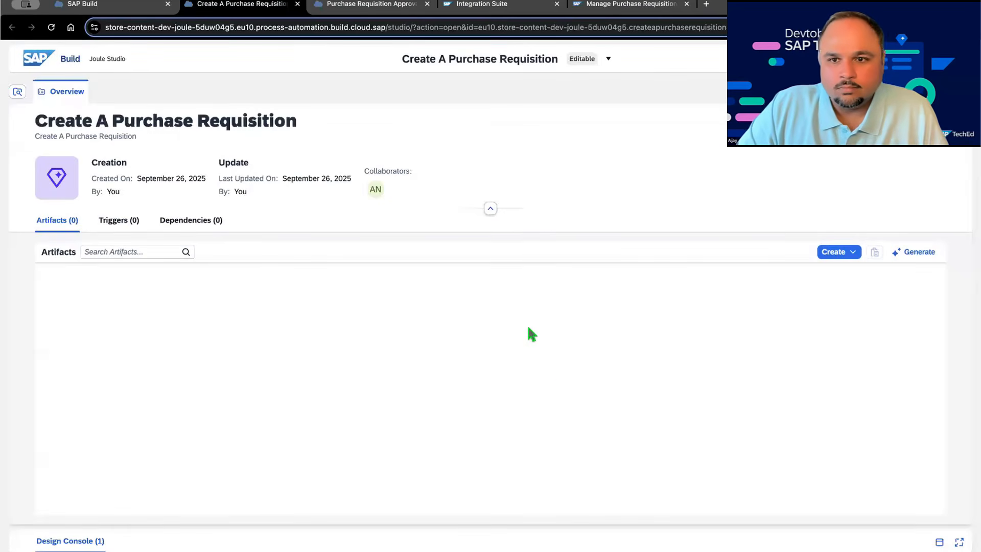
Step: Add a Joule Skill artifact to the new project, using Create A Purchase Requisition as both name and description
left_click(848, 252)
left_click(867, 267)
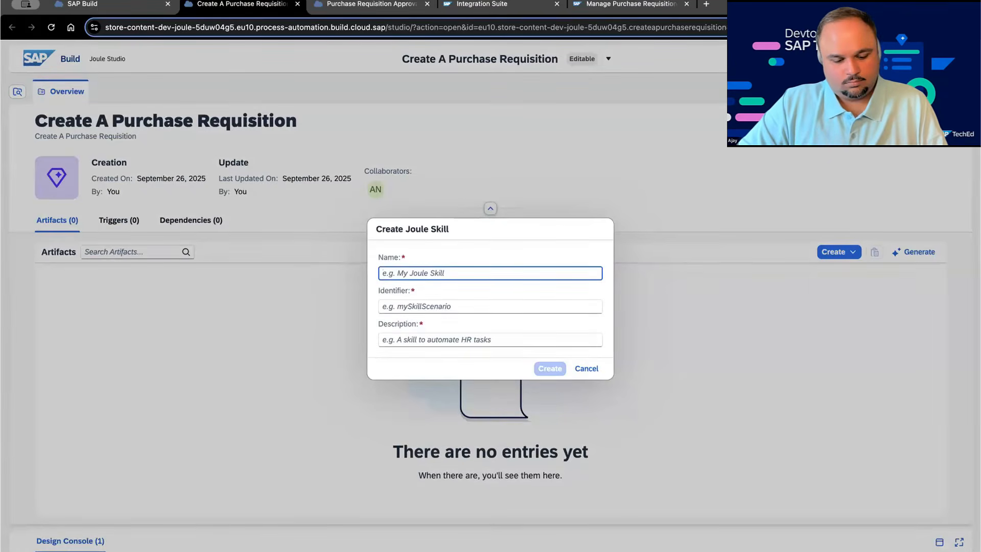
type("Crea")
key("BackSpace")
key("BackSpace")
key("BackSpace")
key("BackSpace")
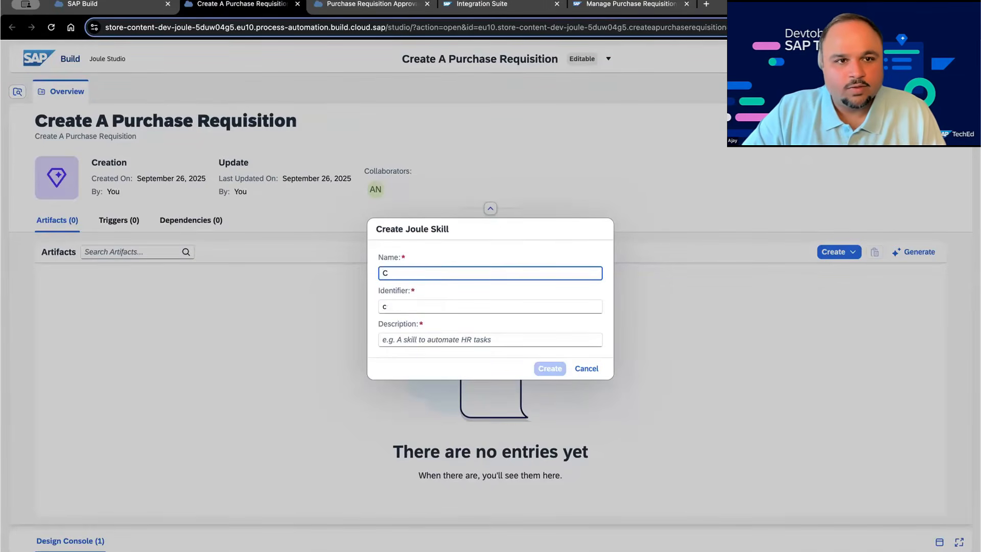
key("super+v")
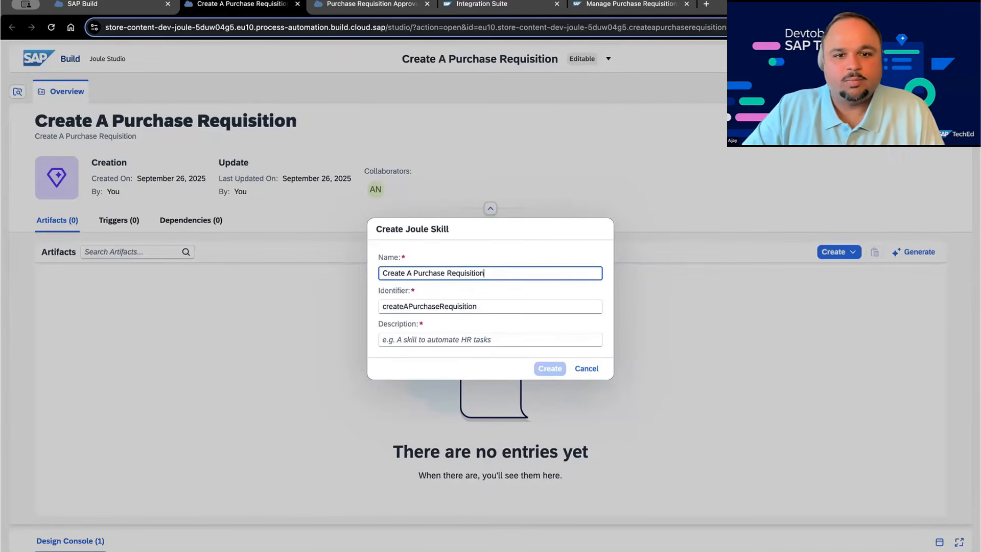
left_click(420, 339)
type("Create A Purchase Requisition")
left_click(550, 368)
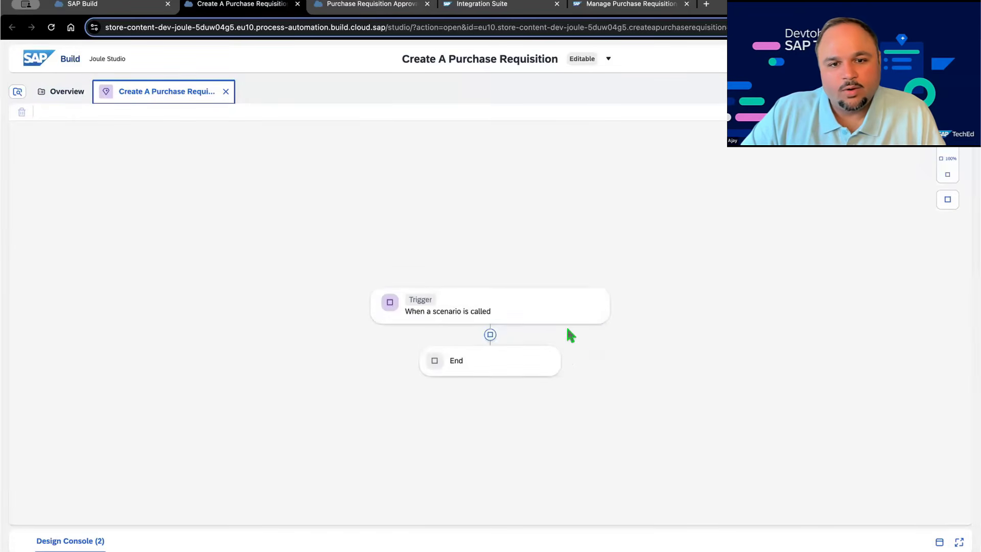
Step: Publish version 1.0.1 of the Purchase Requisition Approval Process - Devtober project to the library from the lobby
left_click(330, 7)
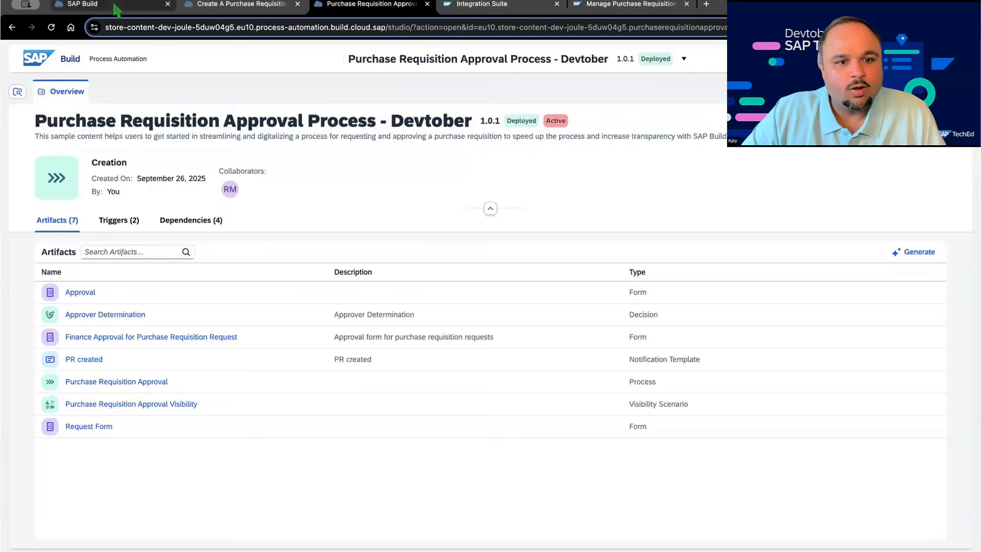
left_click(117, 7)
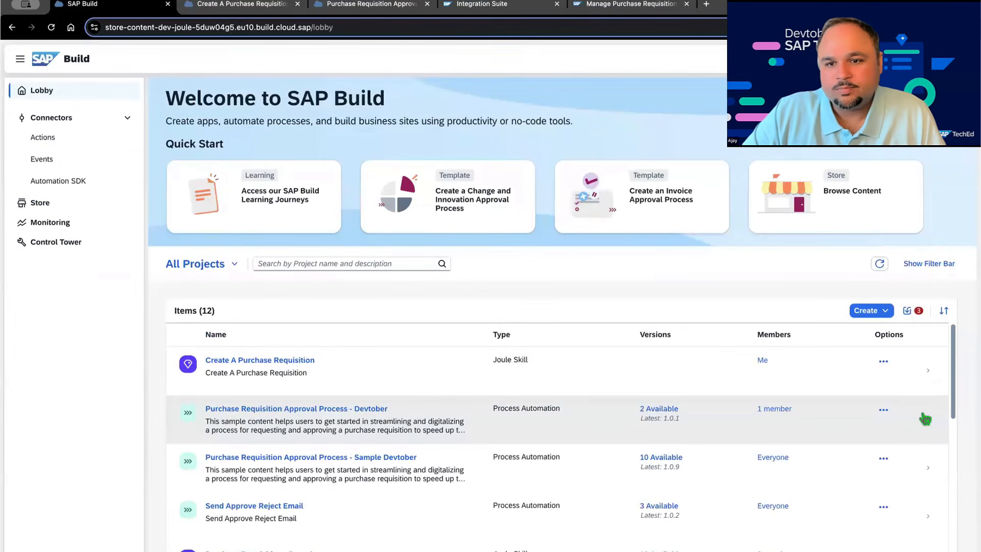
left_click(926, 418)
left_click(774, 336)
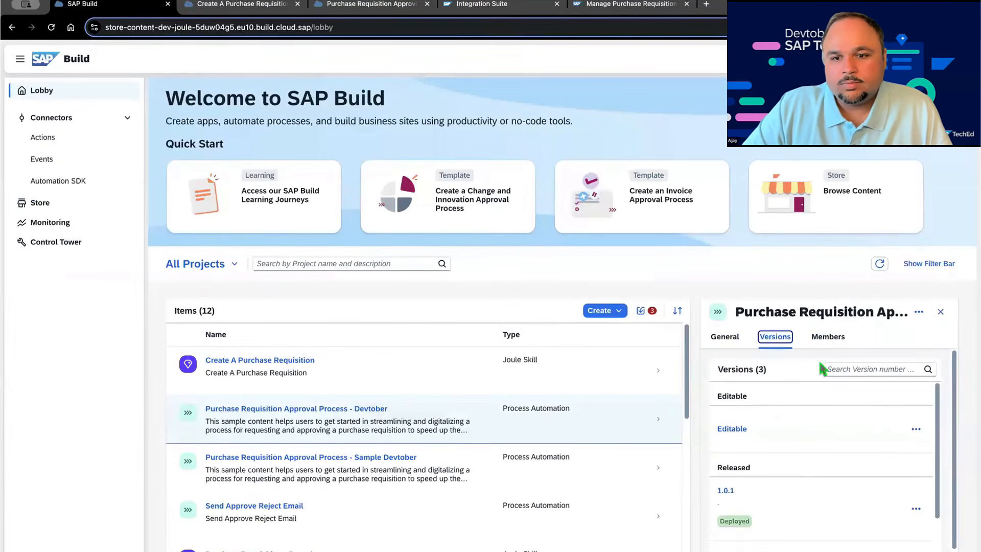
left_click(916, 510)
left_click(898, 424)
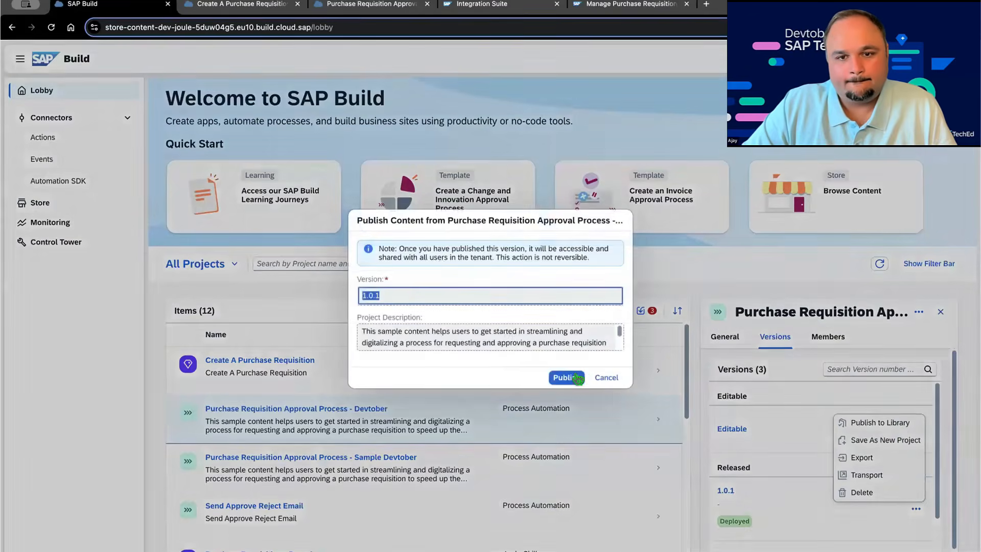
left_click(567, 378)
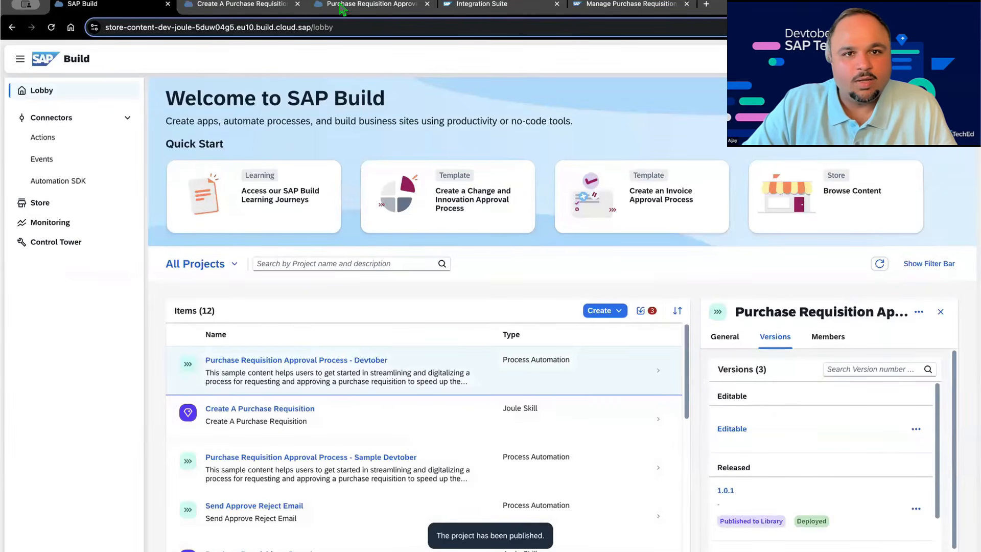
Step: Return to the Create A Purchase Requisition skill and browse all processes for a Run Process step after the trigger
left_click(237, 4)
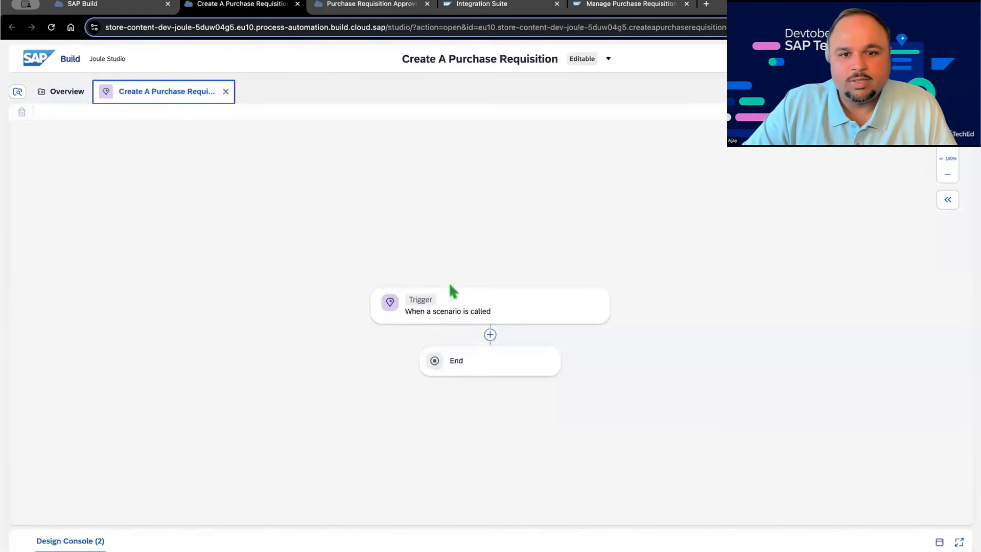
left_click(490, 334)
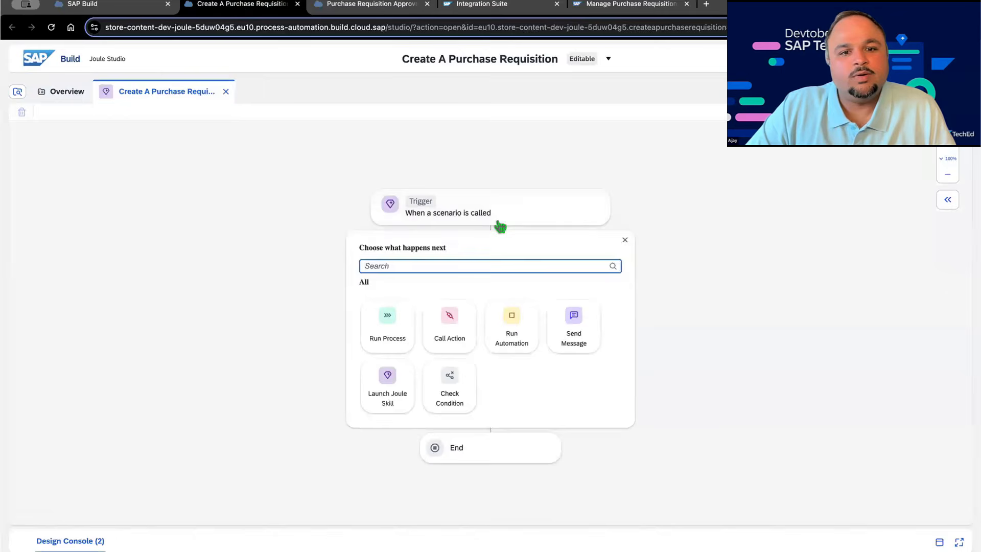
left_click(386, 324)
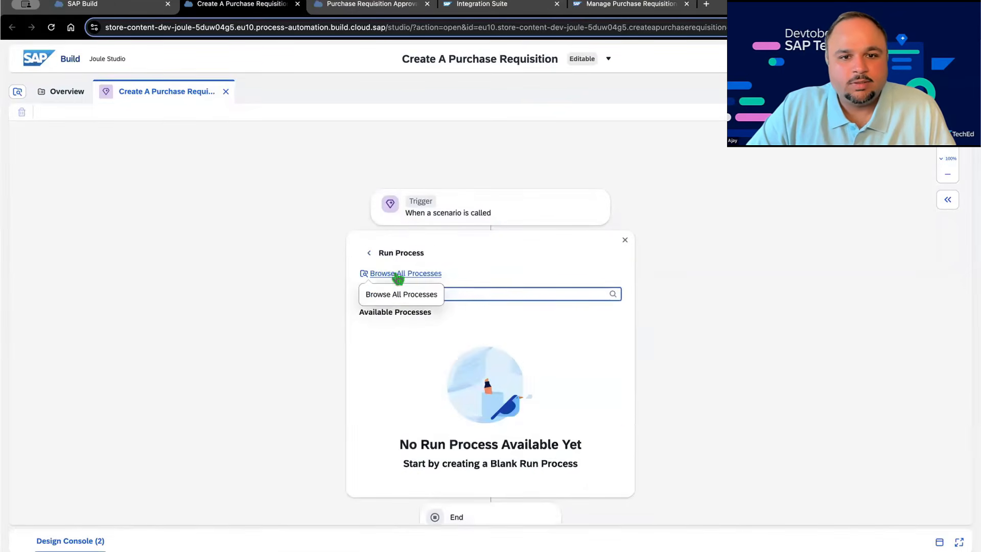
left_click(397, 276)
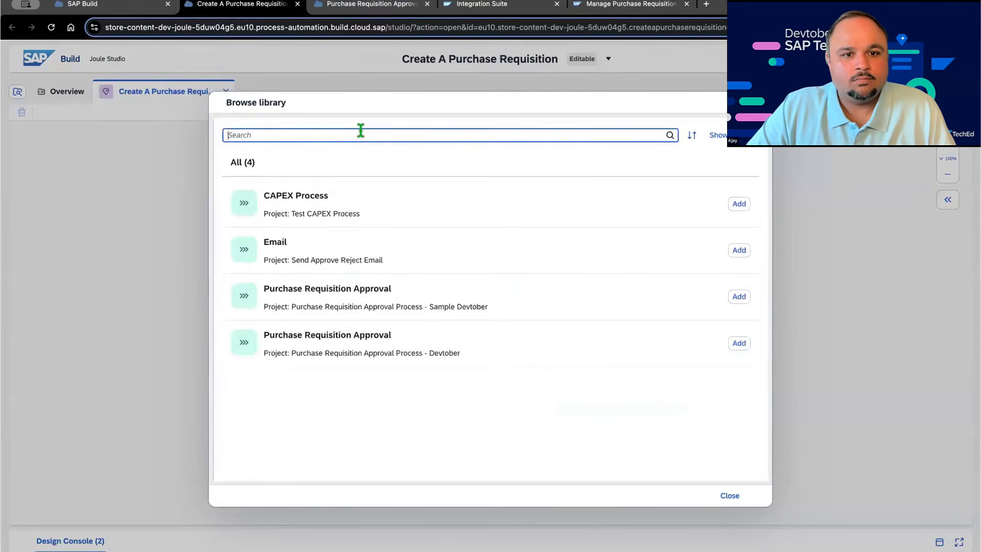
left_click(361, 132)
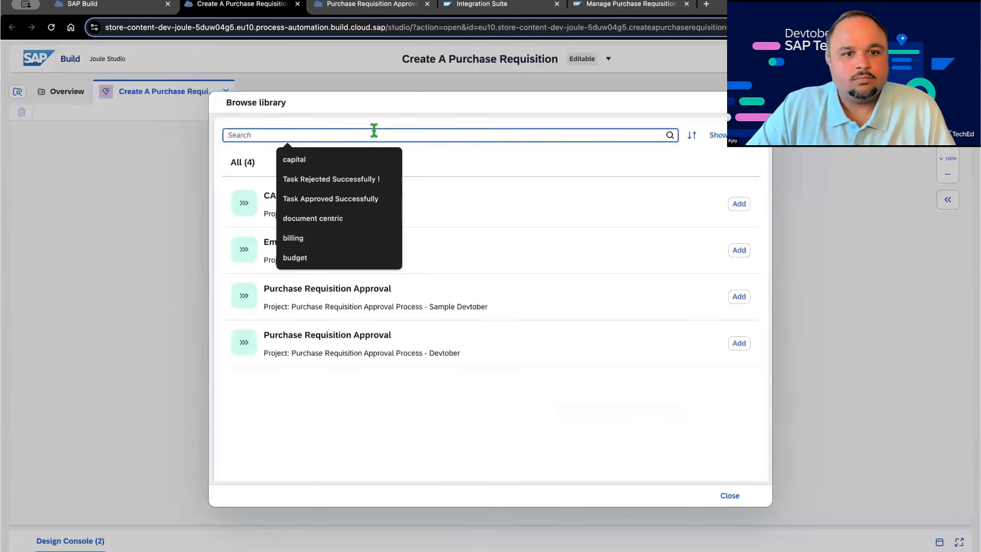
type("Create A Purchase Requisition")
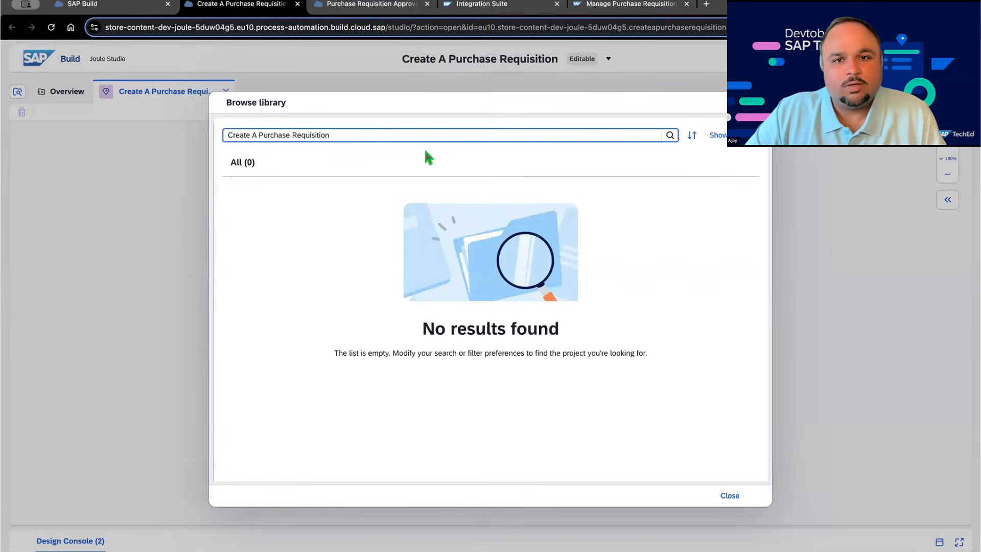
key("BackSpace")
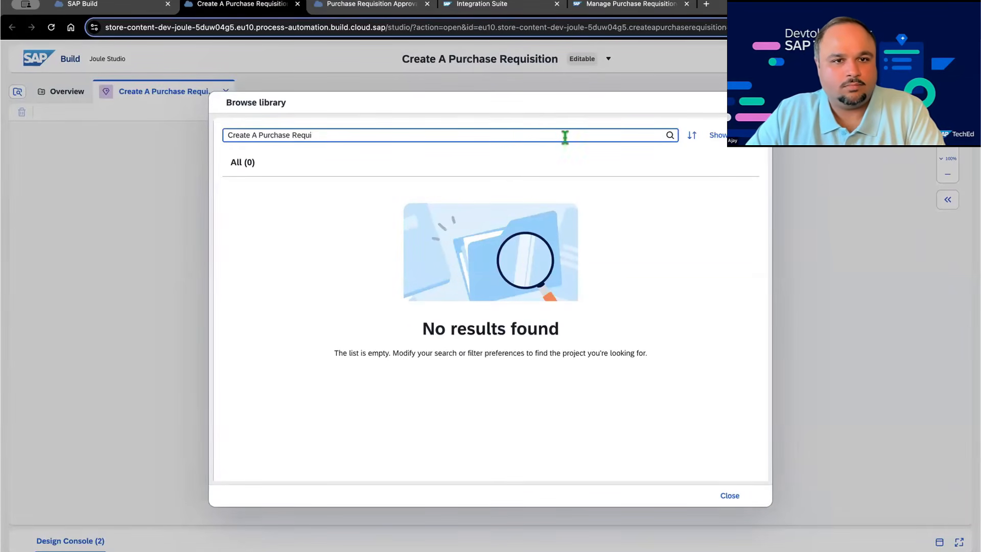
key("BackSpace")
key("BackSpace")
key("BackSpace")
key("BackSpace")
key("BackSpace")
key("BackSpace")
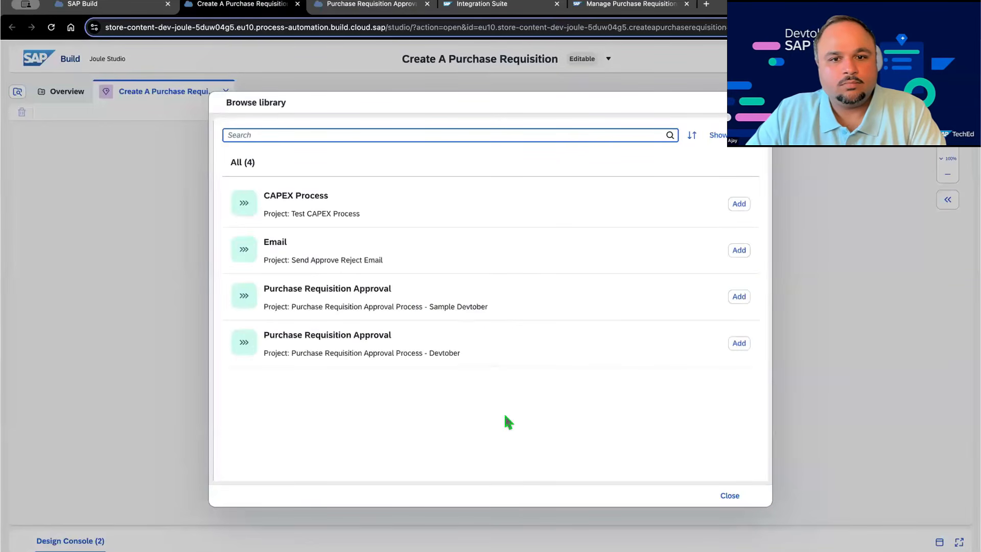
Step: Add Purchase Requisition Approval from the Purchase Requisition Approval Process - Devtober project to the skill and show its inputs
left_click(741, 343)
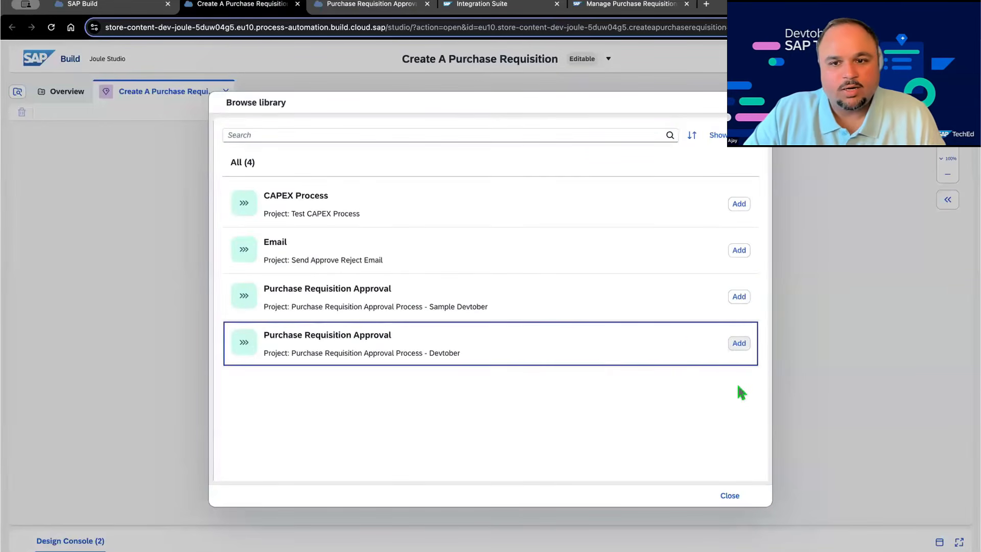
left_click(740, 343)
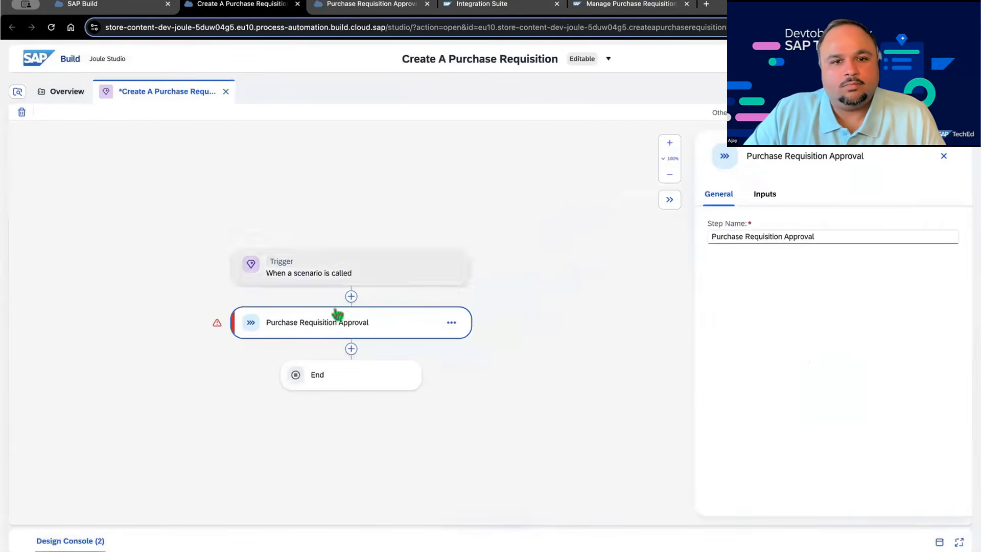
left_click(765, 199)
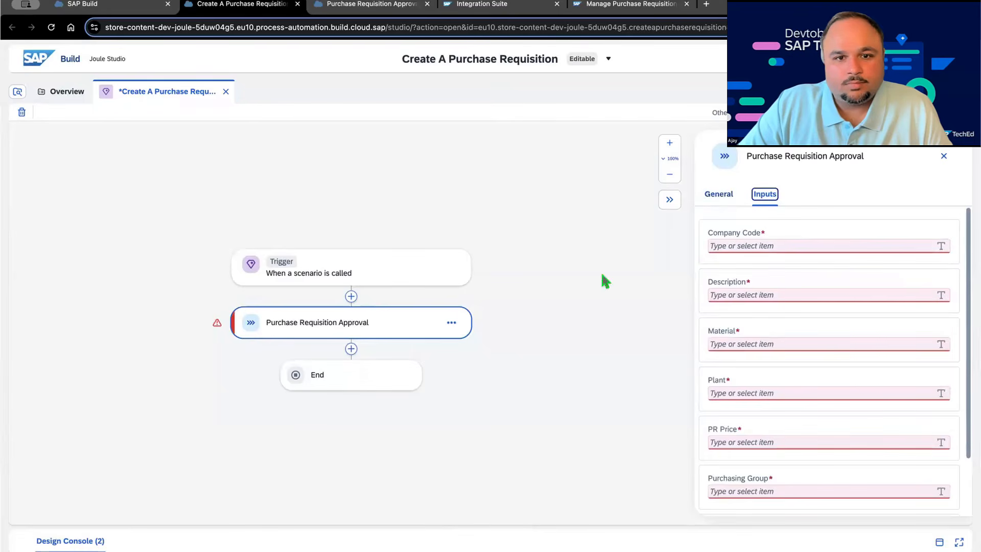
Step: Configure the skill trigger's inputs, adding a required input with Company Code as both name and description
left_click(445, 269)
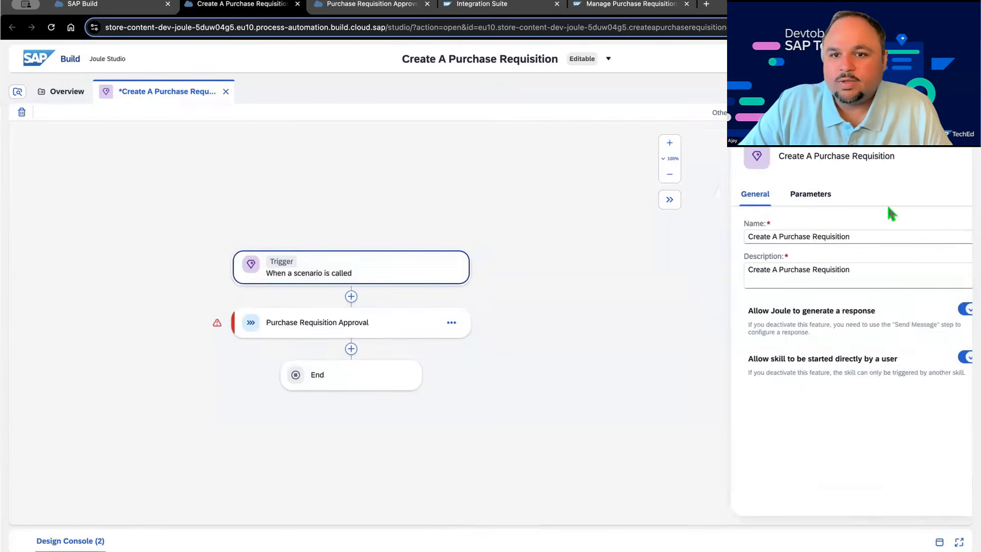
left_click(785, 199)
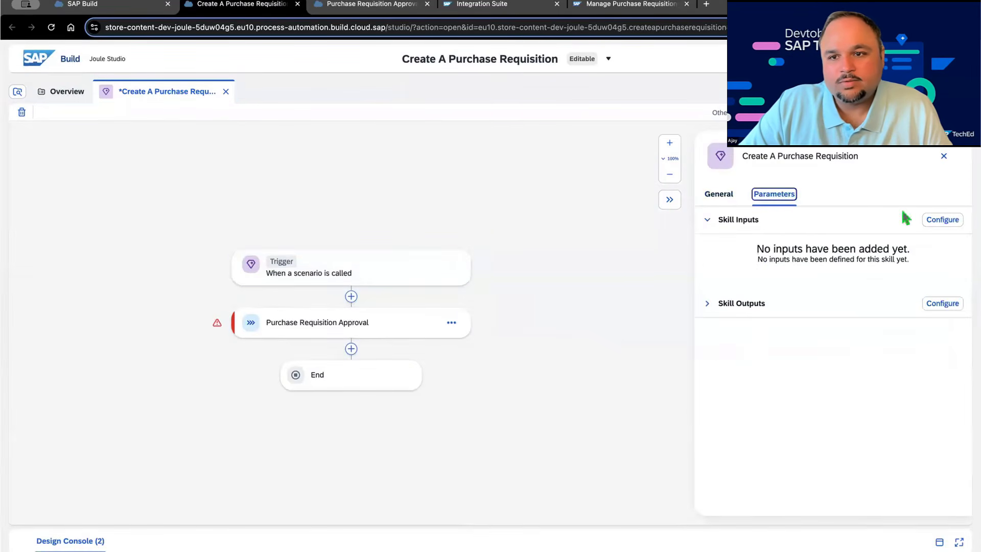
left_click(940, 221)
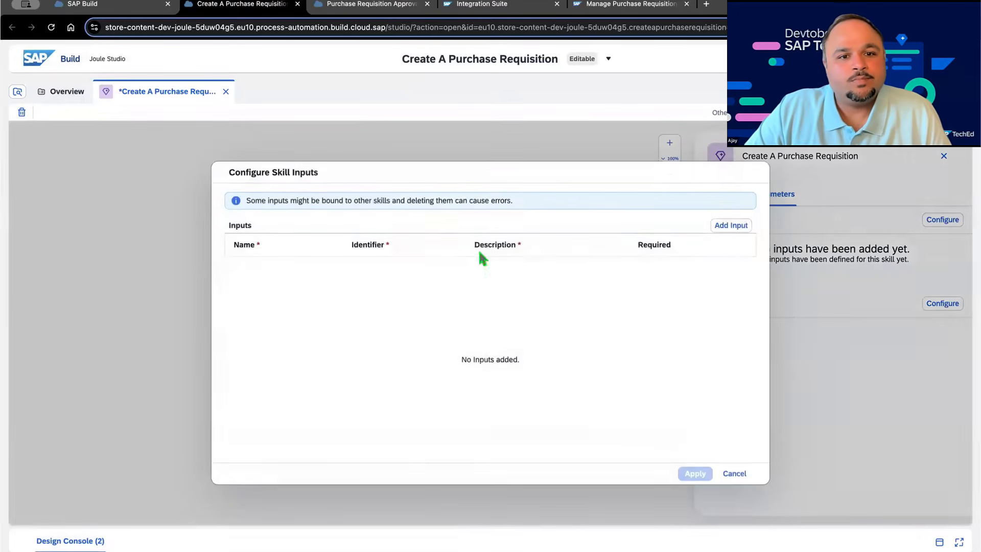
left_click(726, 225)
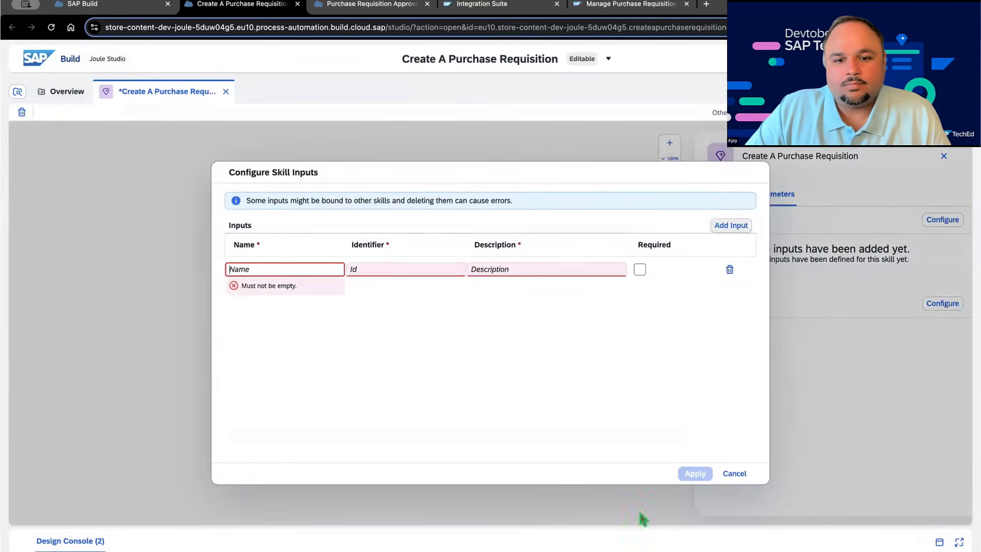
key("super+Tab")
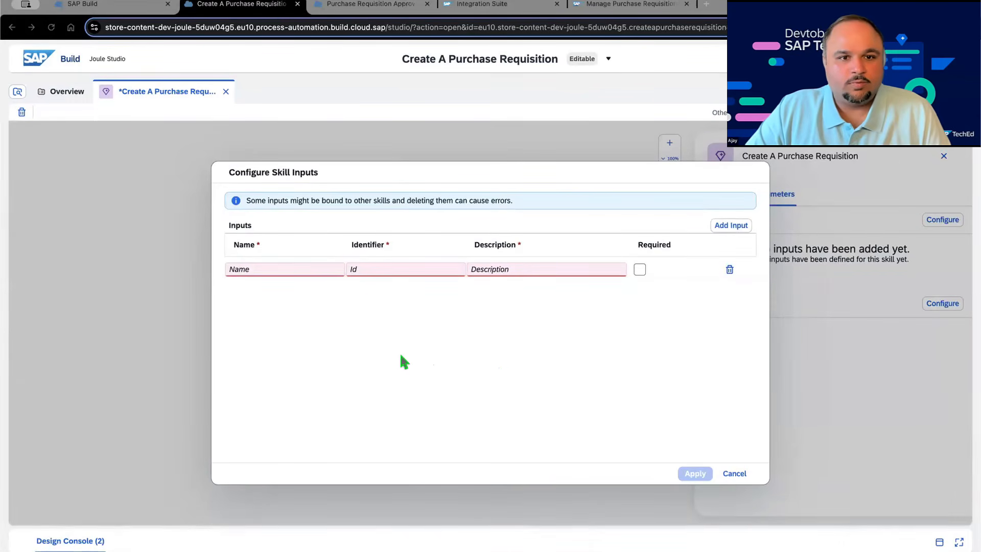
left_click(271, 265)
type("Company Code")
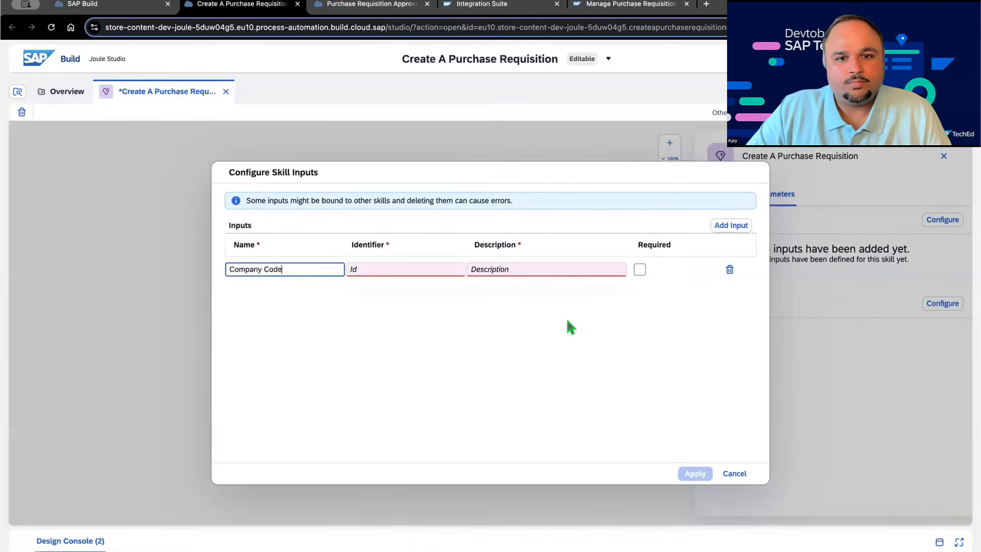
left_click(528, 267)
type("Company Code")
left_click(640, 269)
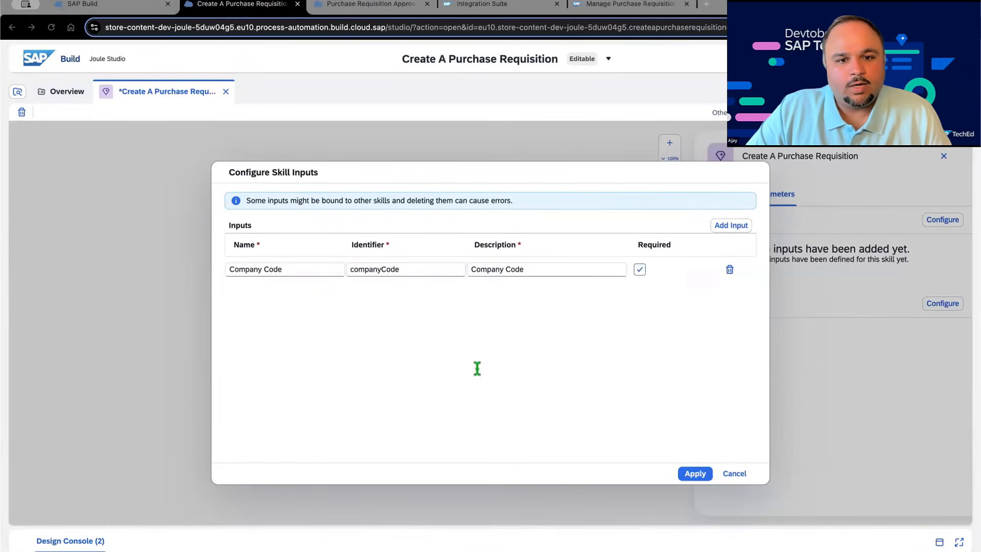
Step: Add a required skill input using Description as both its name and its description
left_click(730, 226)
type("Description")
left_click(521, 294)
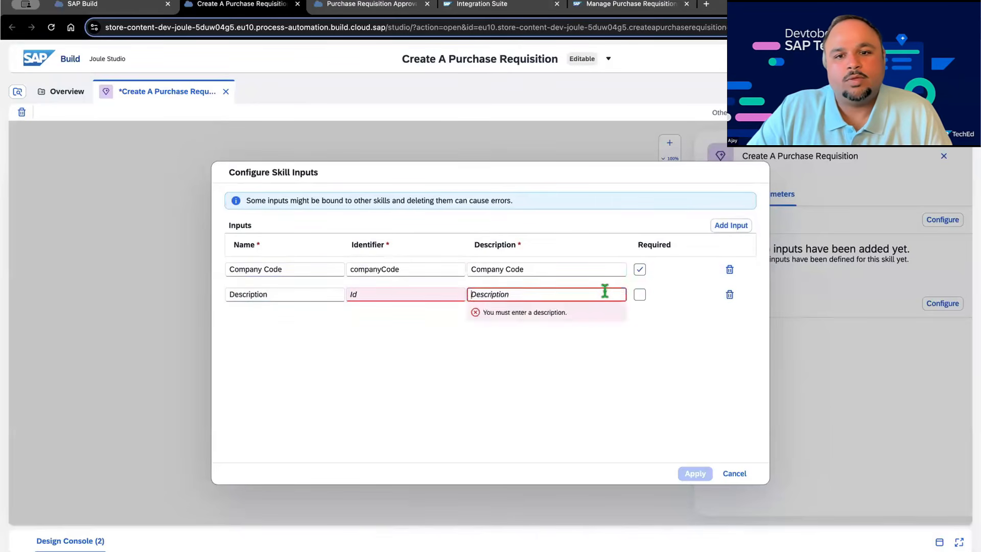
type("Description")
left_click(639, 295)
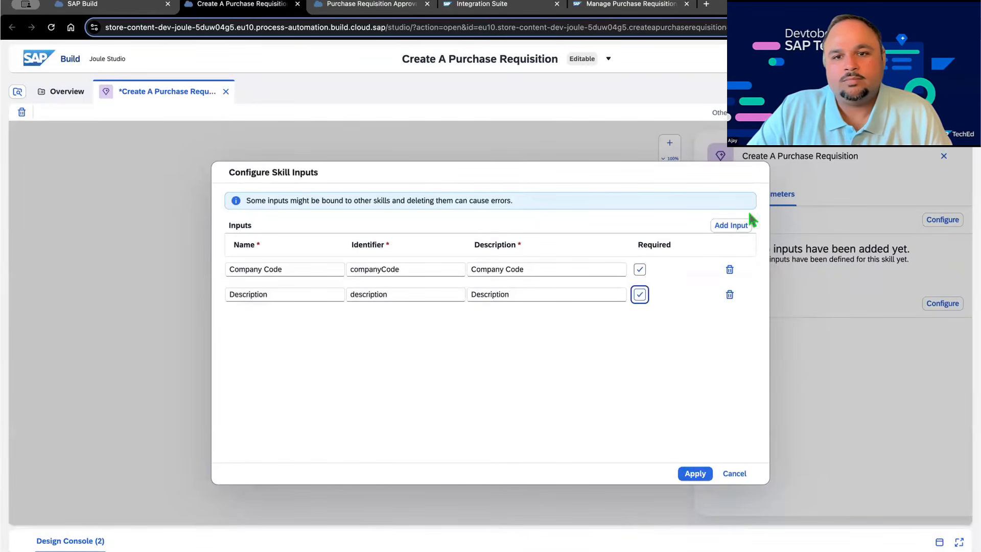
Step: Add a required skill input using Material as both its name and its description
left_click(736, 225)
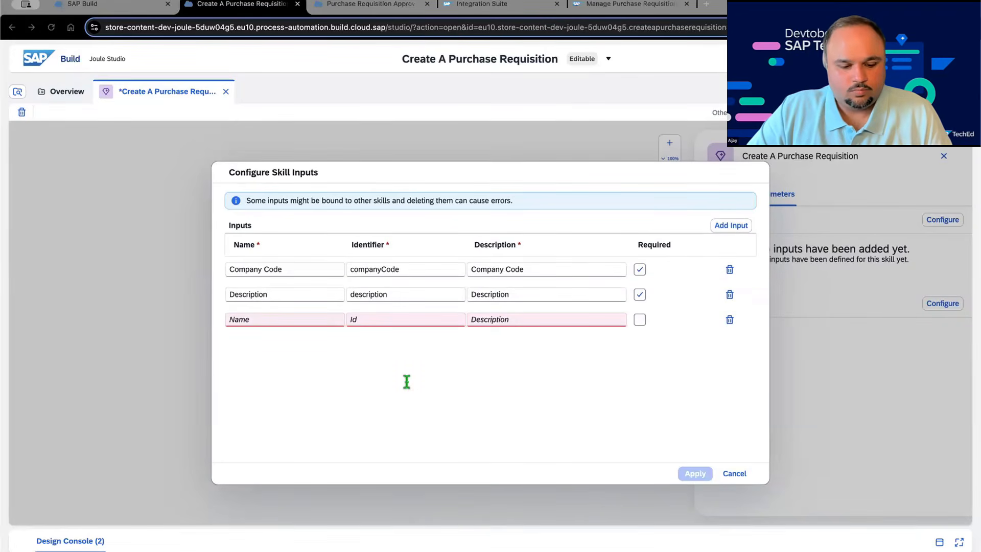
left_click(285, 319)
type("Material")
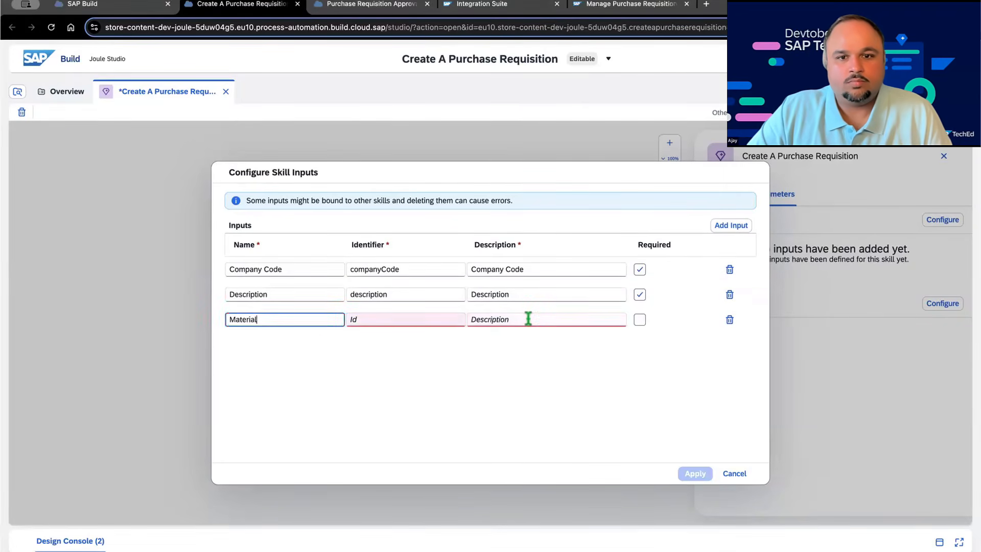
left_click(528, 319)
type("Material")
left_click(639, 319)
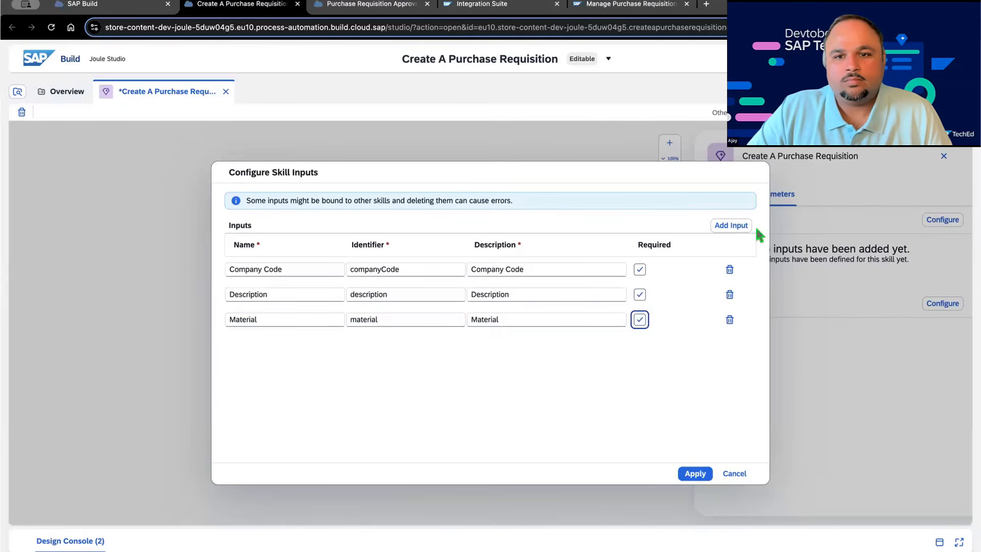
Step: Add a required skill input using Plant as both its name and its description
left_click(740, 225)
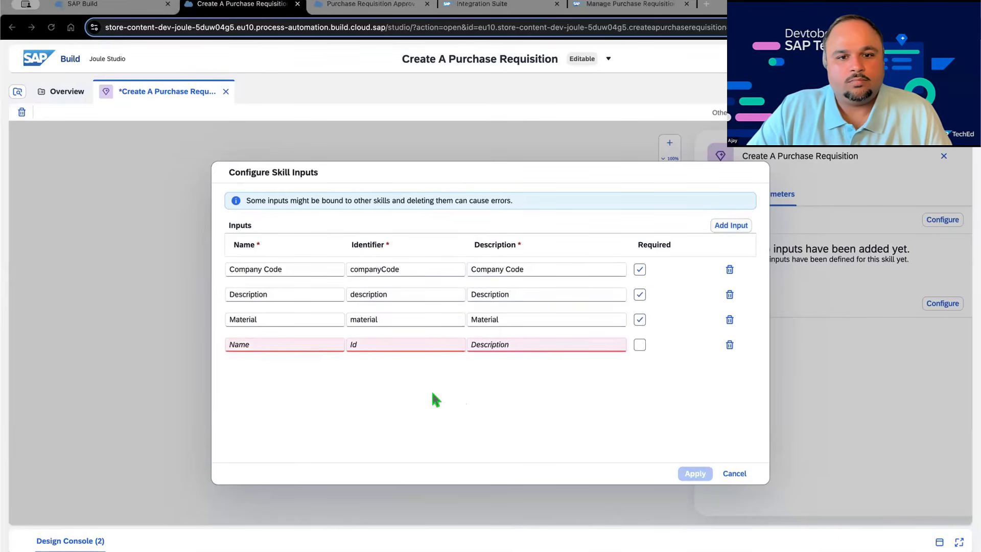
left_click(281, 345)
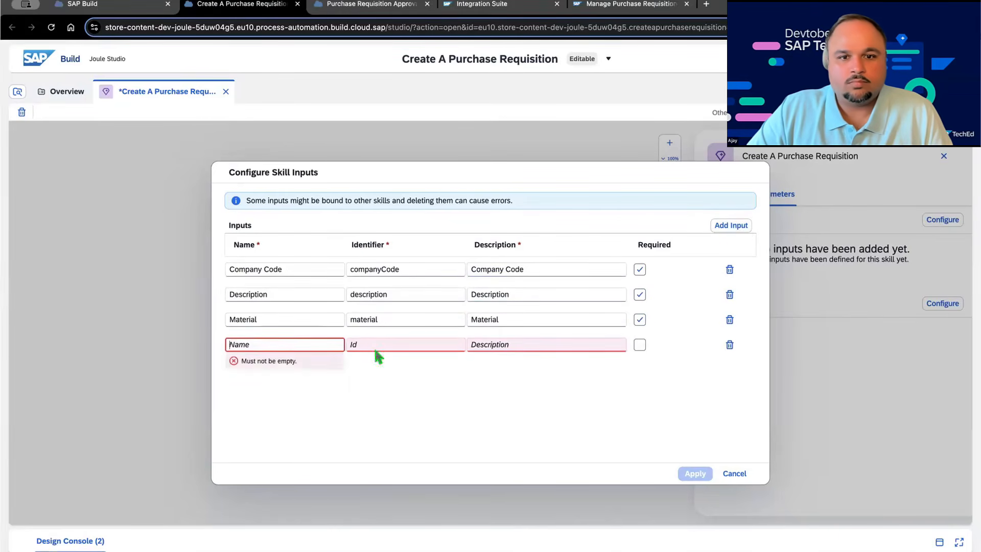
type("Plant")
left_click(511, 344)
type("Plant")
left_click(640, 345)
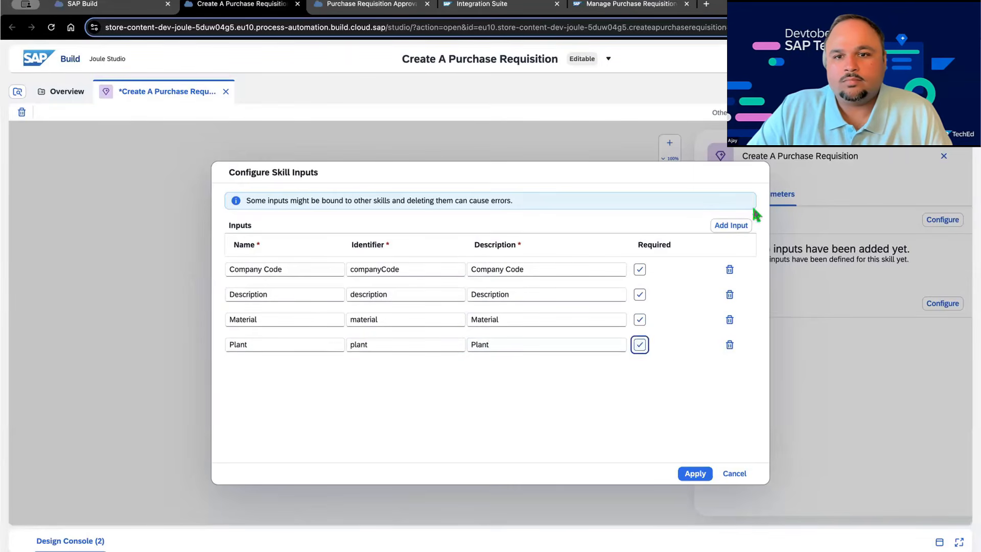
Step: Add a required skill input using PR Price as both its name and its description
left_click(731, 225)
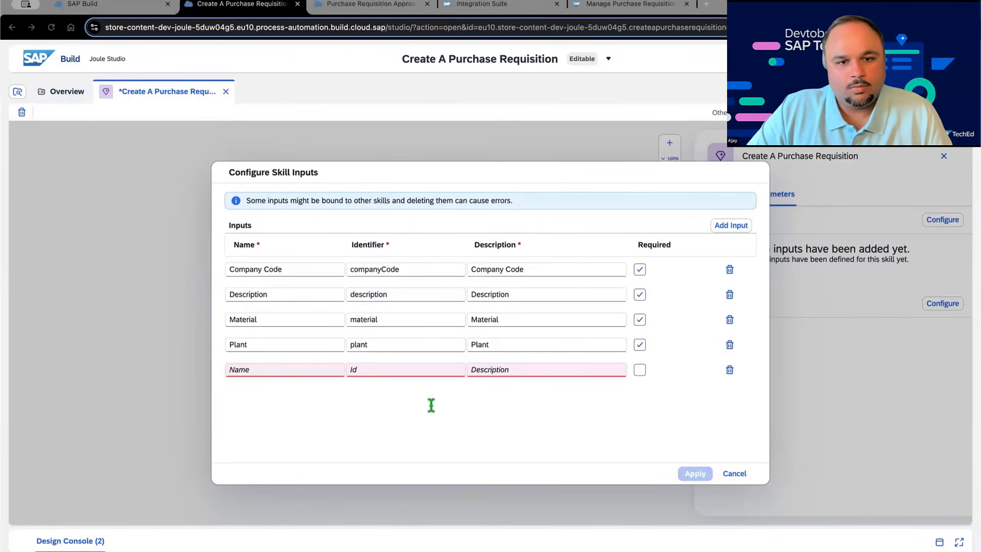
left_click(272, 371)
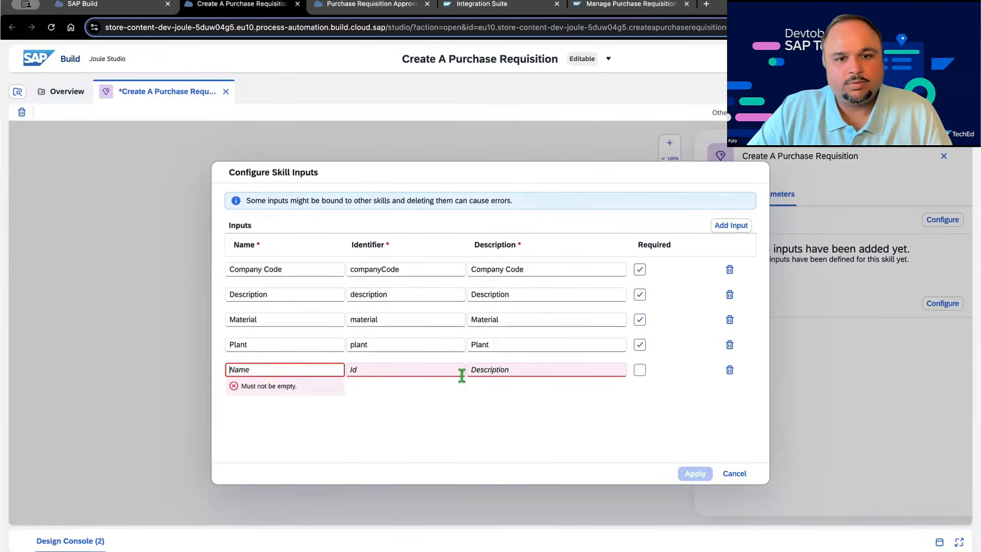
type("PR Price")
left_click(529, 369)
type("PR Price")
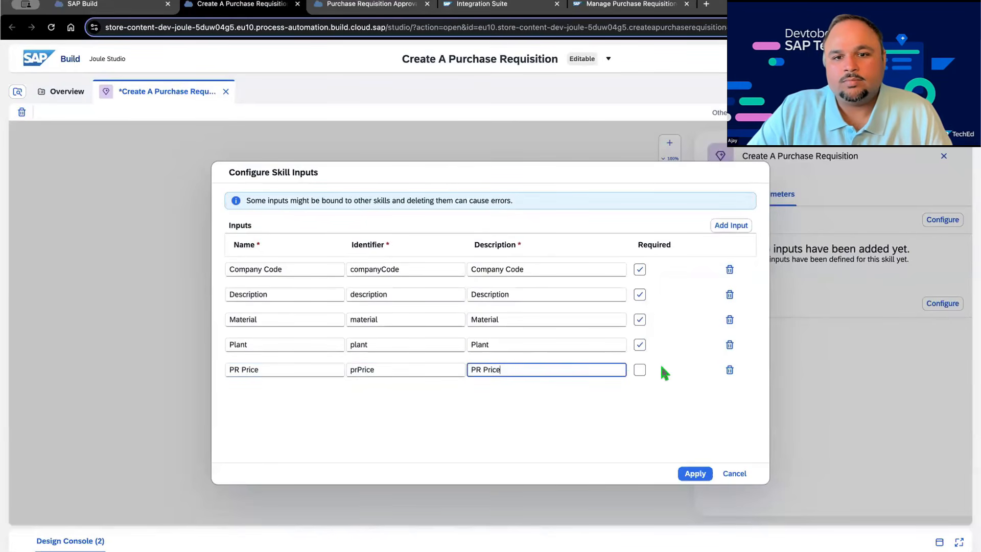
left_click(640, 370)
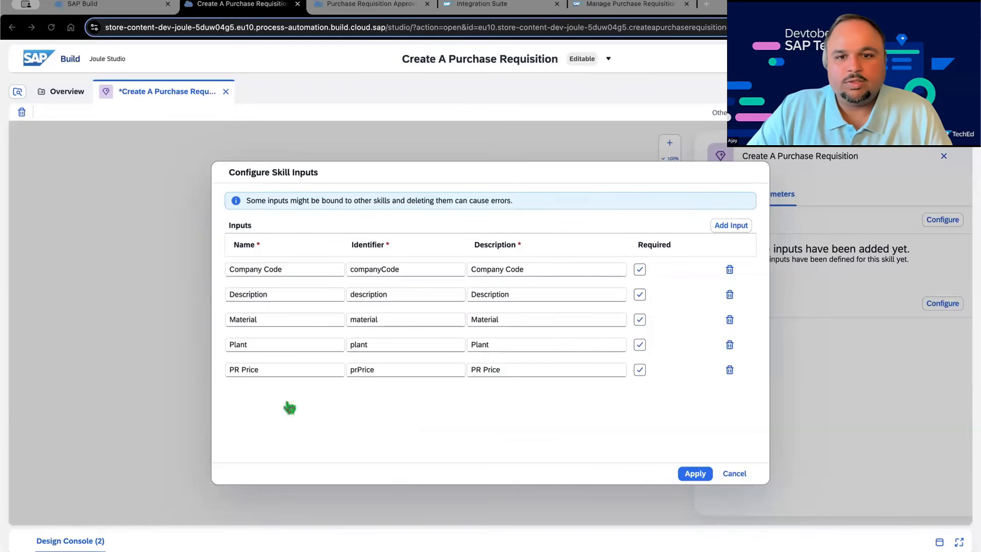
Step: Add a required skill input using Purch Group as both its name and its description
left_click(729, 225)
type("Purch Group")
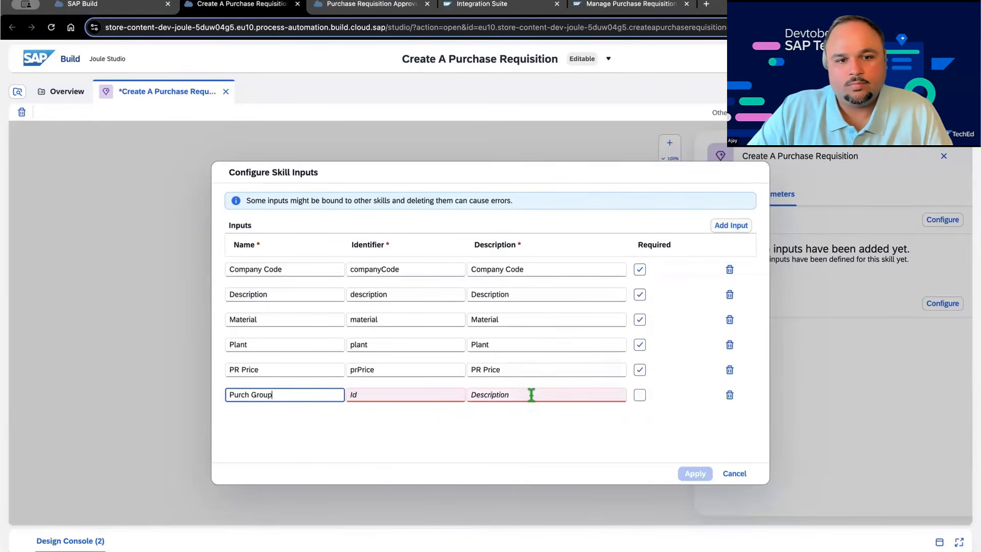
left_click(530, 394)
type("Purch Group")
left_click(640, 394)
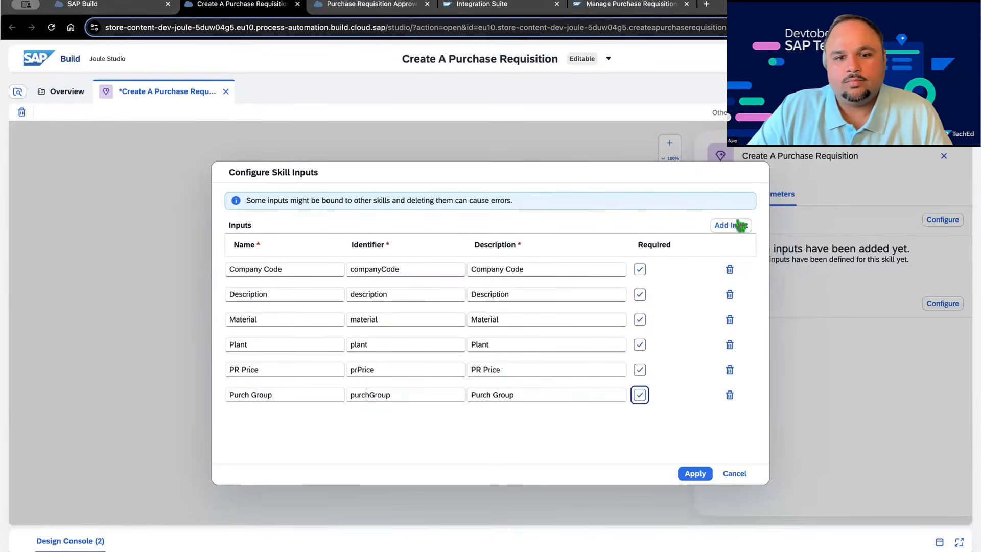
Step: Add a required skill input named and described as Quantity, and apply the skill input configuration
left_click(731, 225)
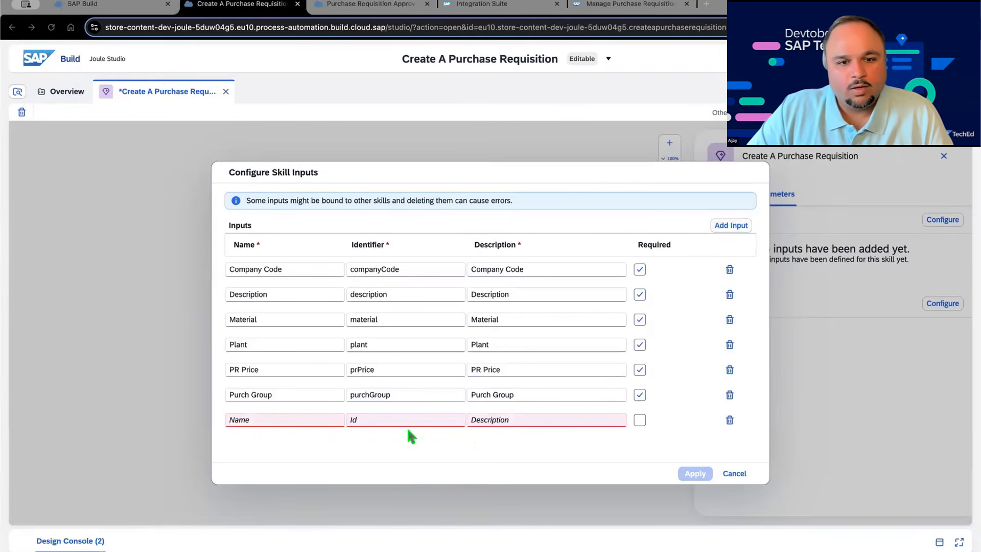
left_click(290, 419)
type("Quantity")
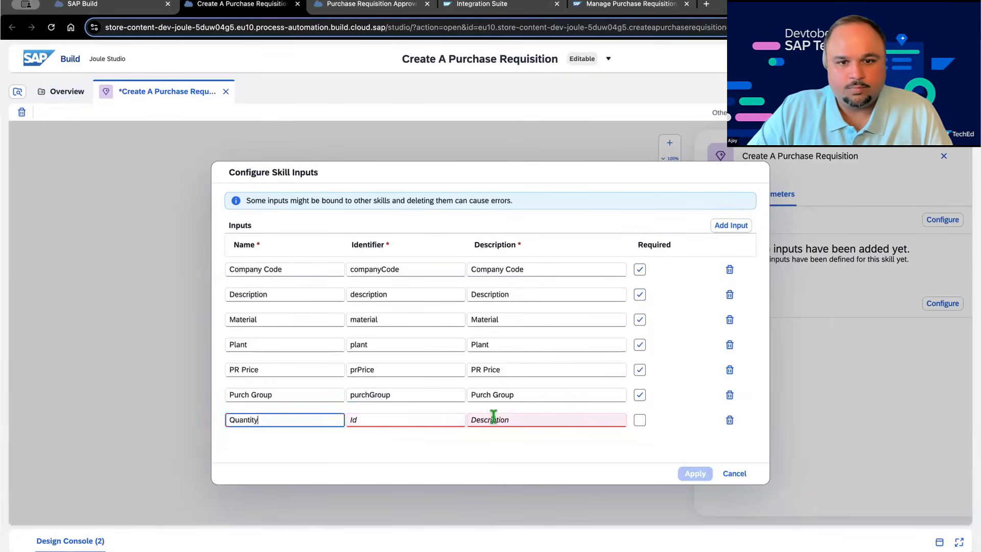
left_click(493, 417)
type("Quantity")
left_click(640, 419)
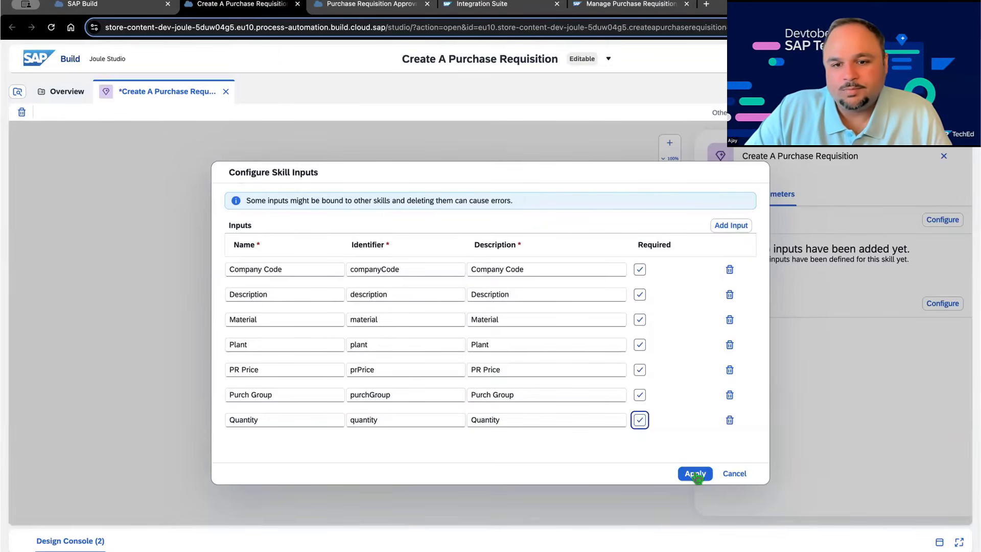
left_click(694, 473)
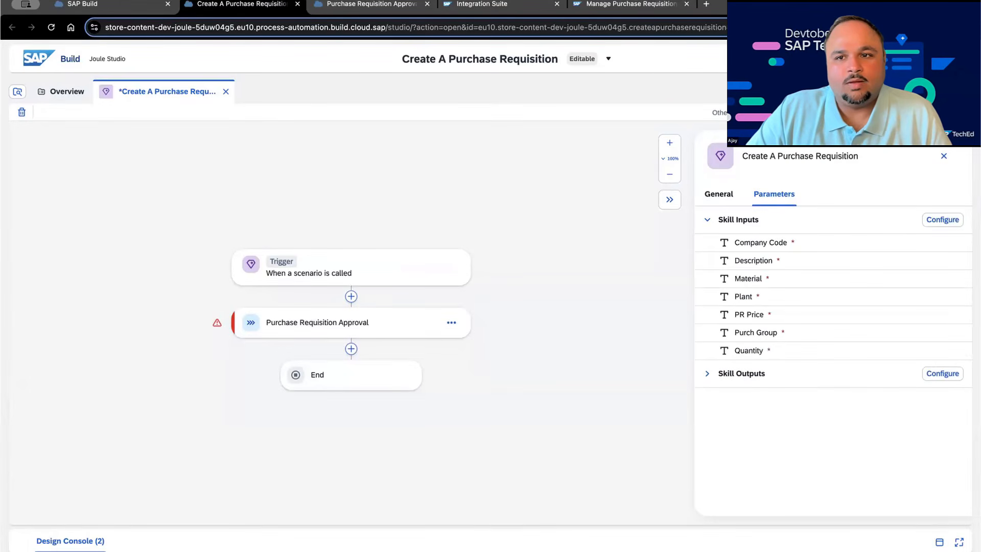
Step: Map the Purchase Requisition Approval step's Company Code, Description and Material fields to the skill inputs of the same names
left_click(412, 320)
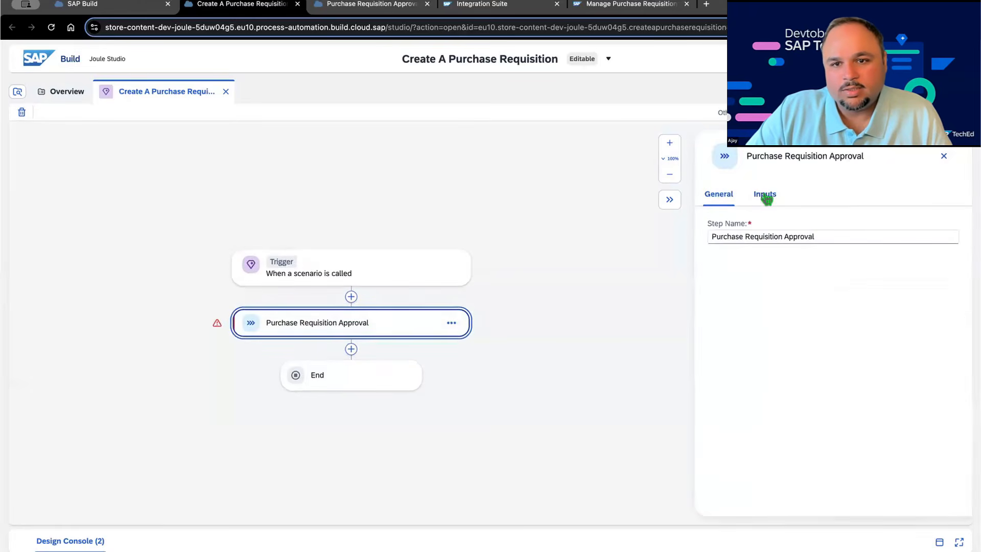
left_click(765, 193)
left_click(741, 247)
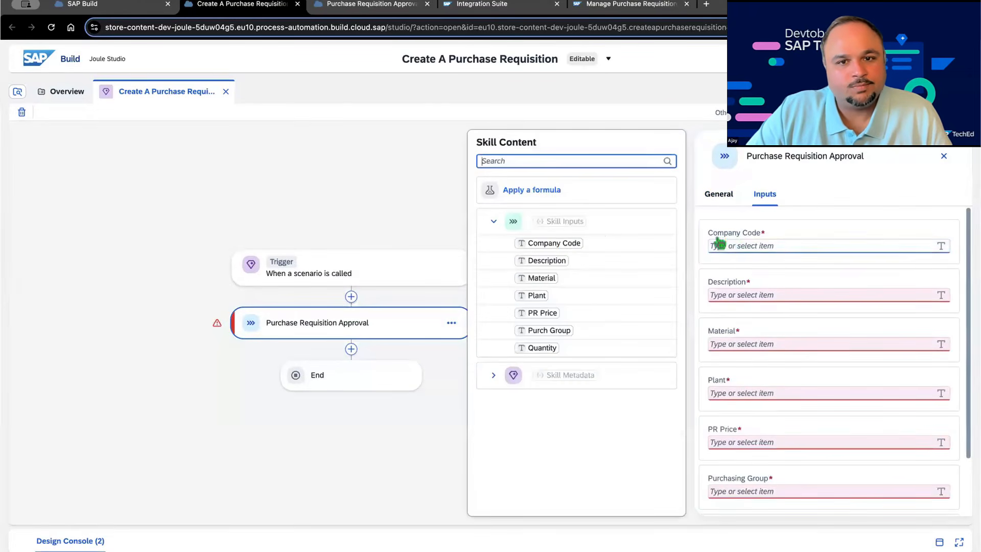
left_click(548, 244)
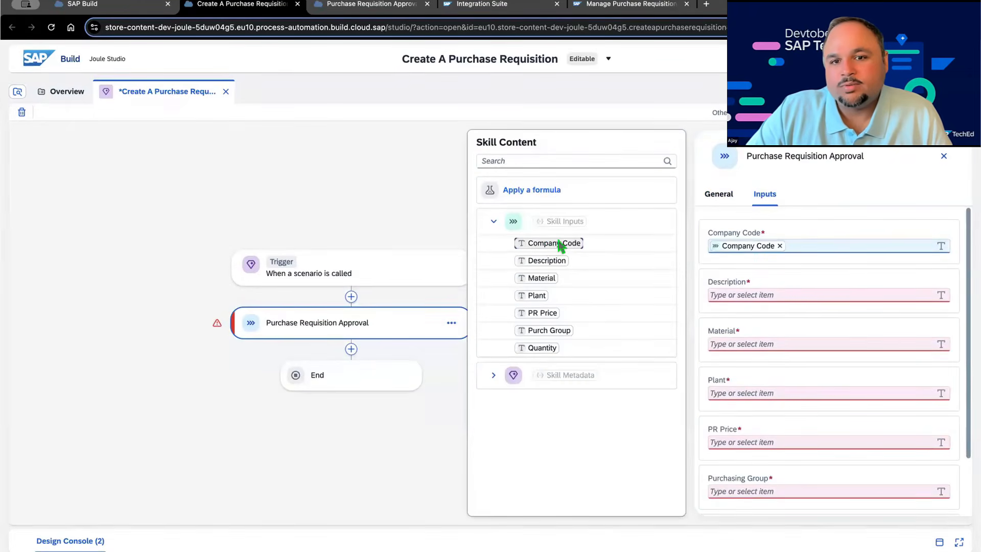
left_click(762, 294)
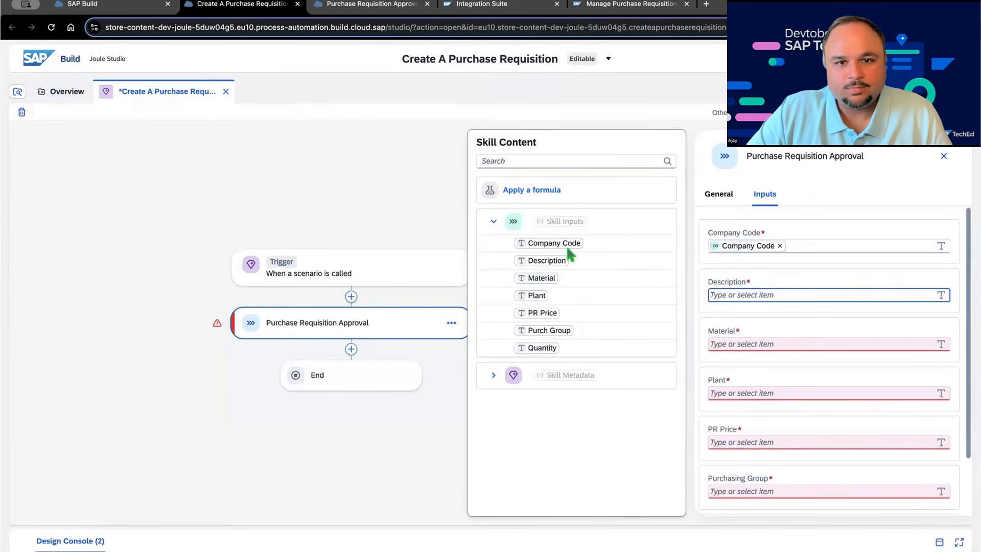
left_click(548, 261)
left_click(761, 343)
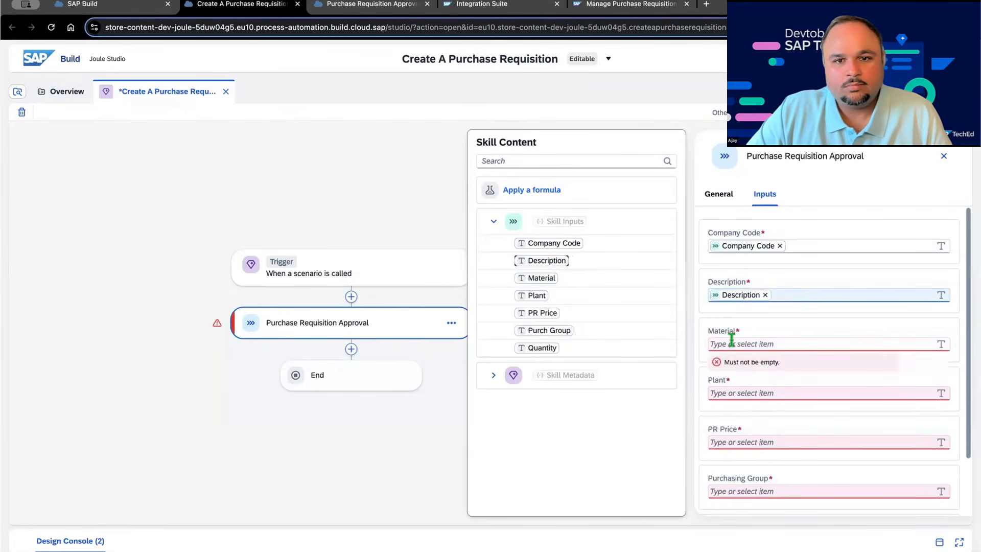
left_click(541, 278)
Step: Map the approval step's Plant, PR Price and Purchasing Group fields to the Plant, PR Price and Purch Group skill inputs
left_click(762, 393)
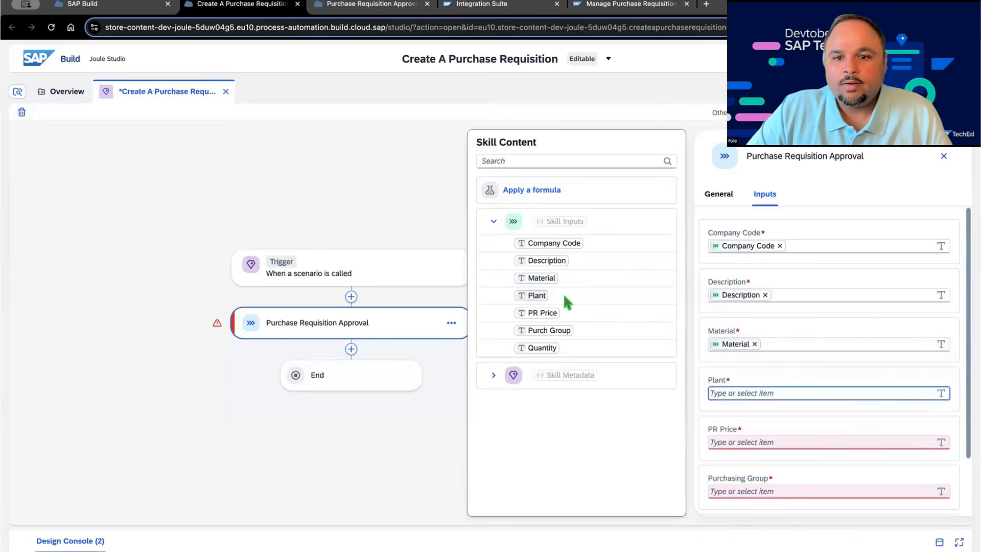
left_click(564, 297)
left_click(746, 439)
left_click(539, 314)
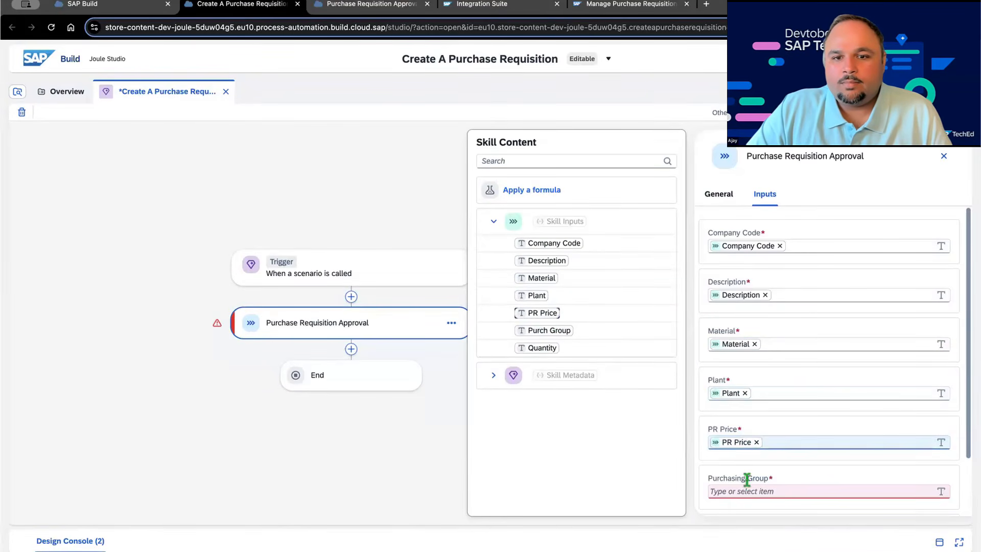
left_click(746, 488)
left_click(549, 331)
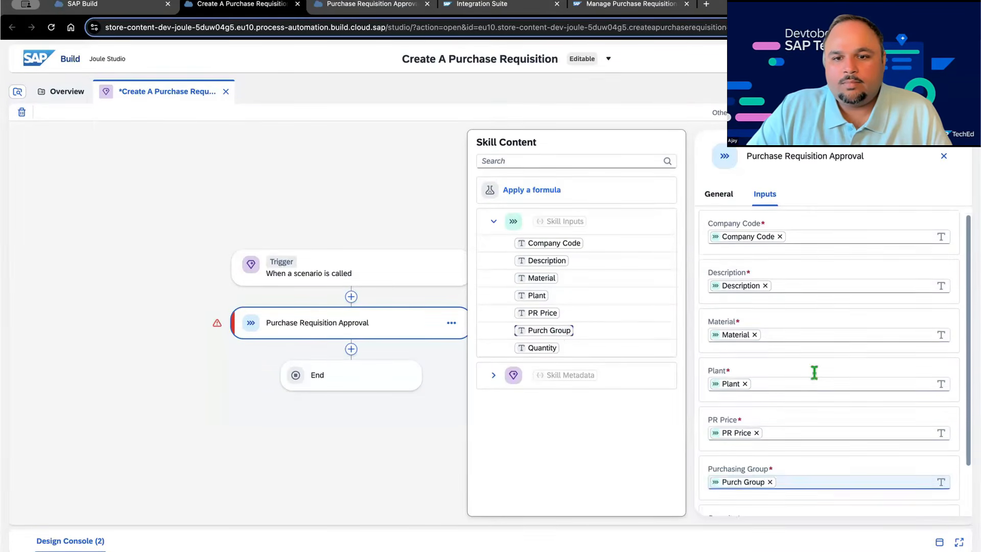
Step: Start a formula for the approval step's Quantity field and open the String function category
scroll(804, 420, "down", 2)
left_click(751, 470)
left_click(547, 352)
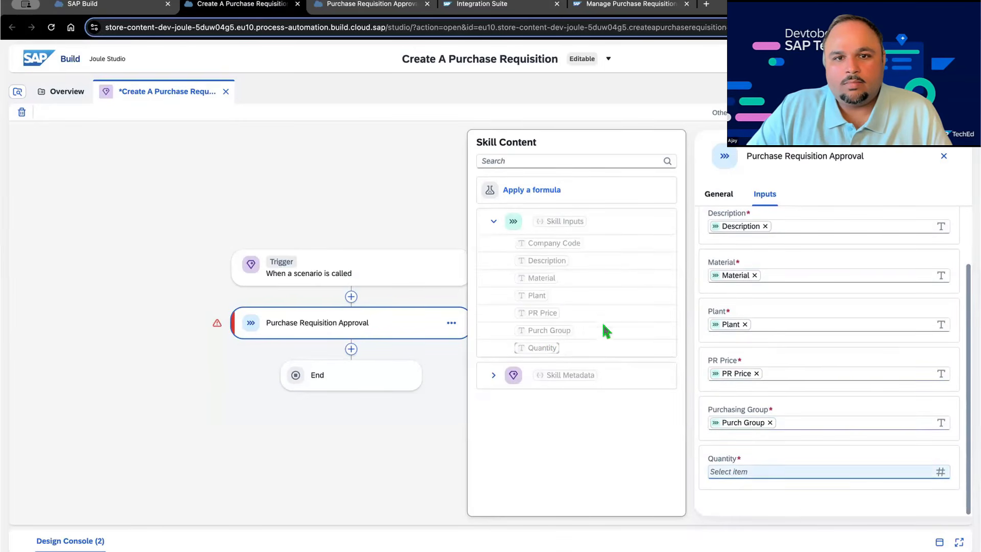
left_click(542, 191)
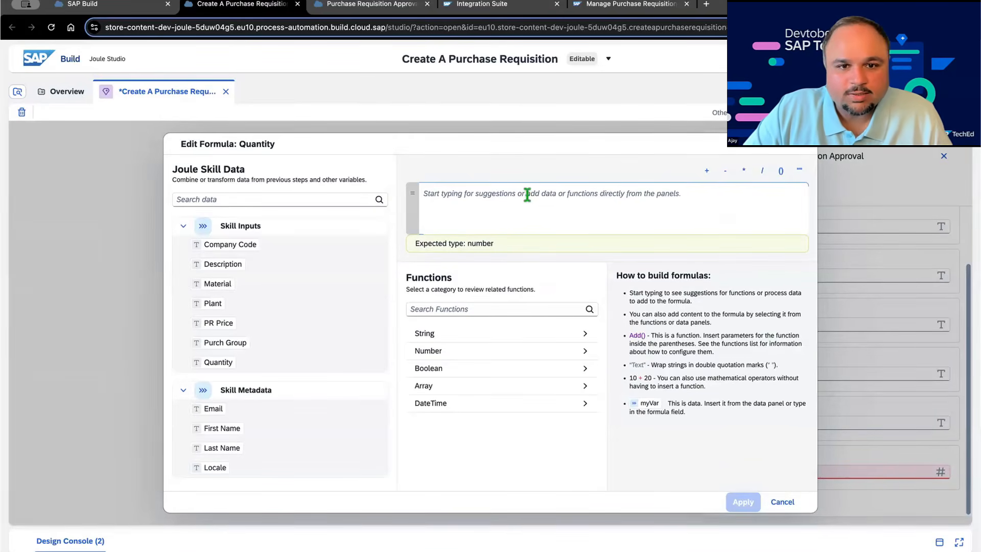
left_click(428, 337)
double_click(434, 339)
left_click_drag(508, 200, 405, 190)
key("BackSpace")
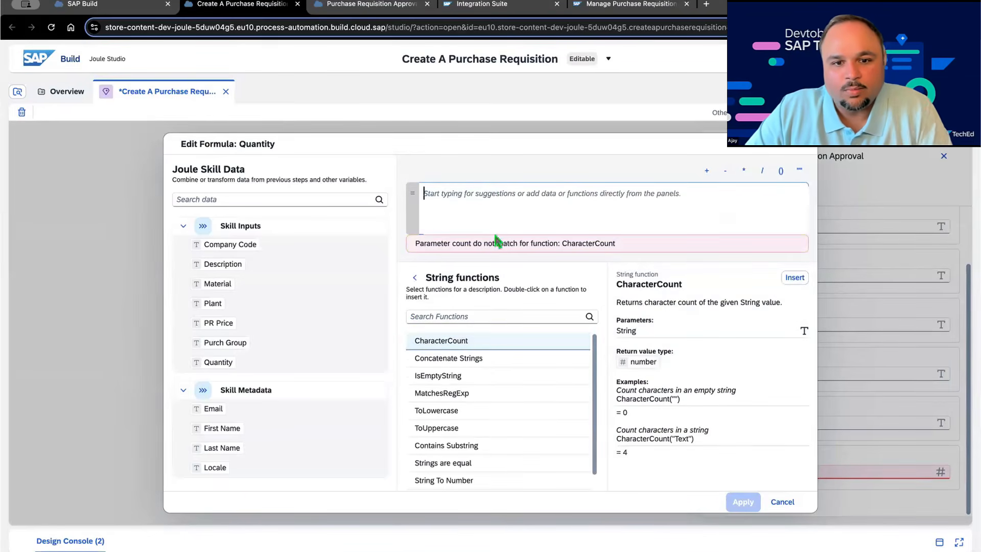
Step: Build the Quantity formula with String To Number applied to the Quantity skill input, and apply it
scroll(478, 433, "down", 1)
left_click(455, 464)
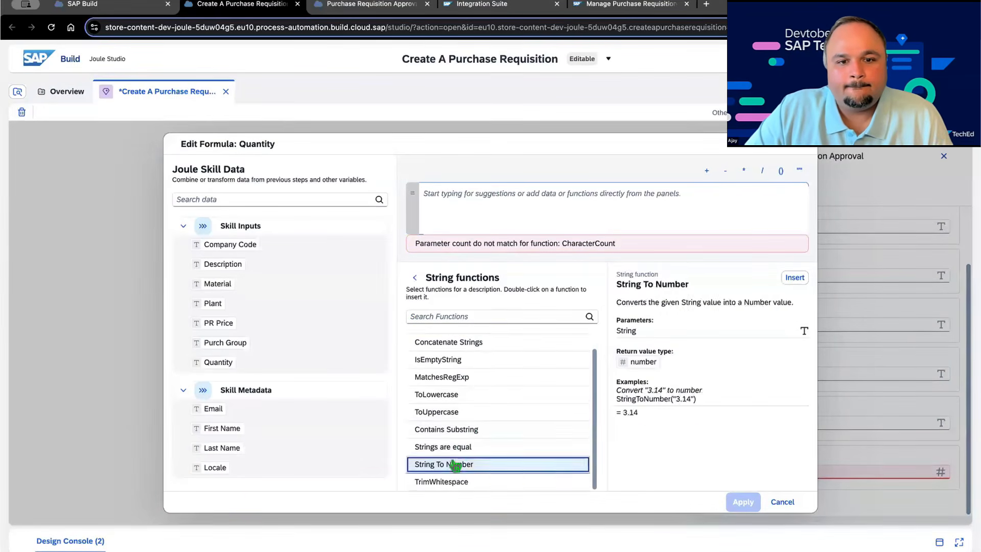
double_click(455, 464)
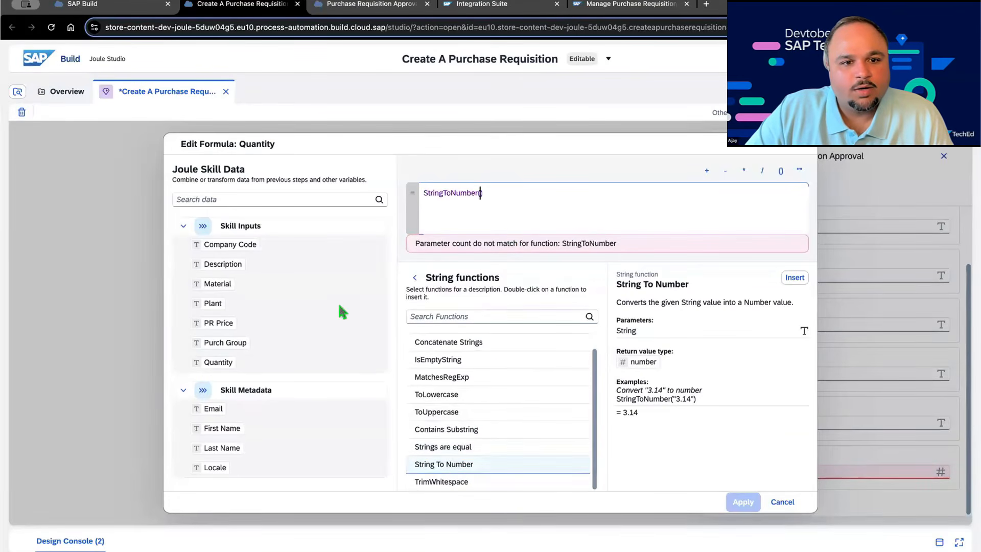
left_click(221, 361)
left_click(214, 362)
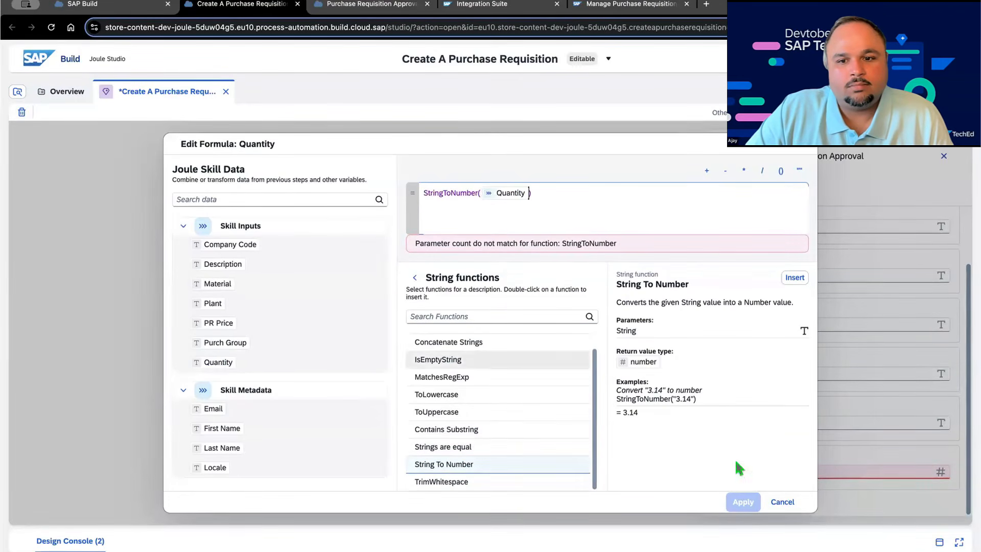
left_click(741, 501)
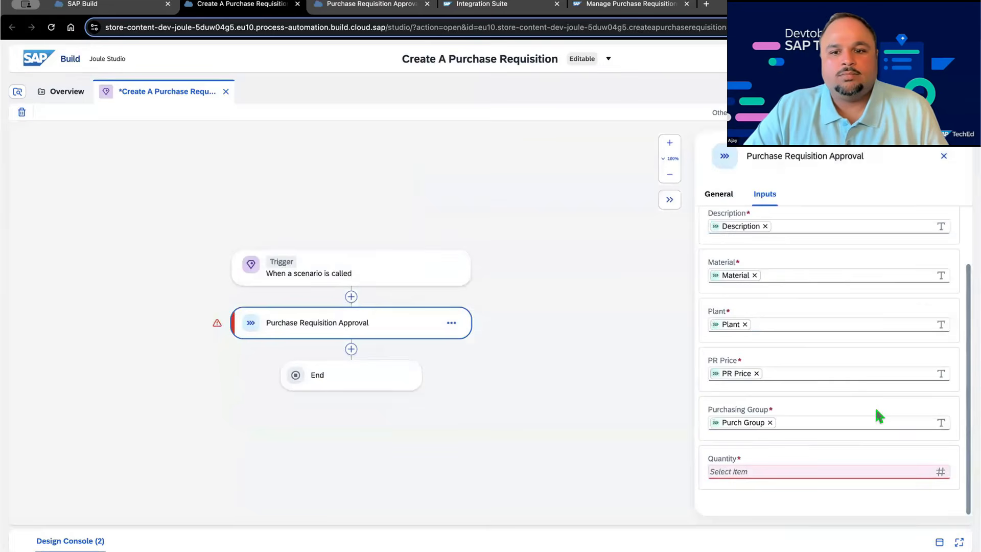
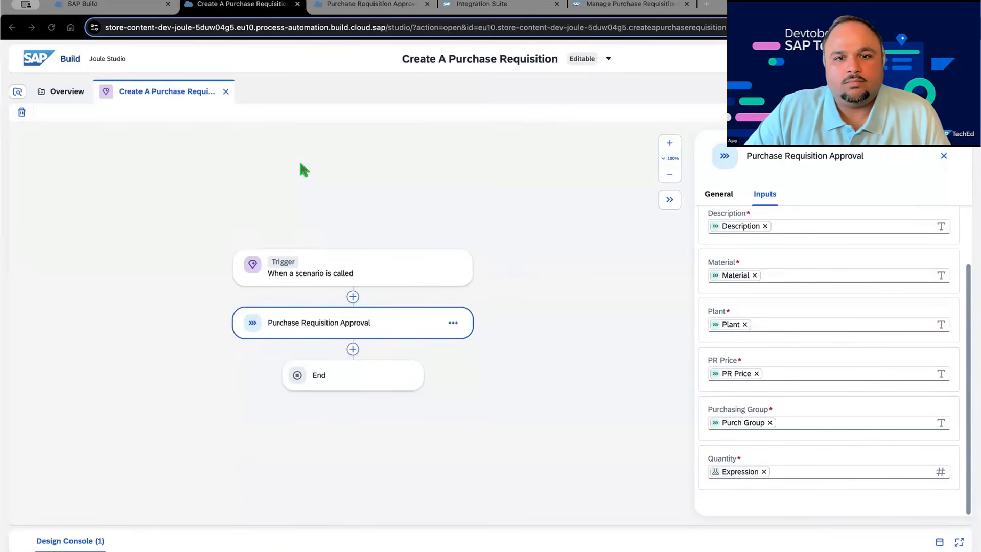
Step: Add a Send Message step after Purchase Requisition Approval and open its message for editing
scroll(300, 164, "up", 1)
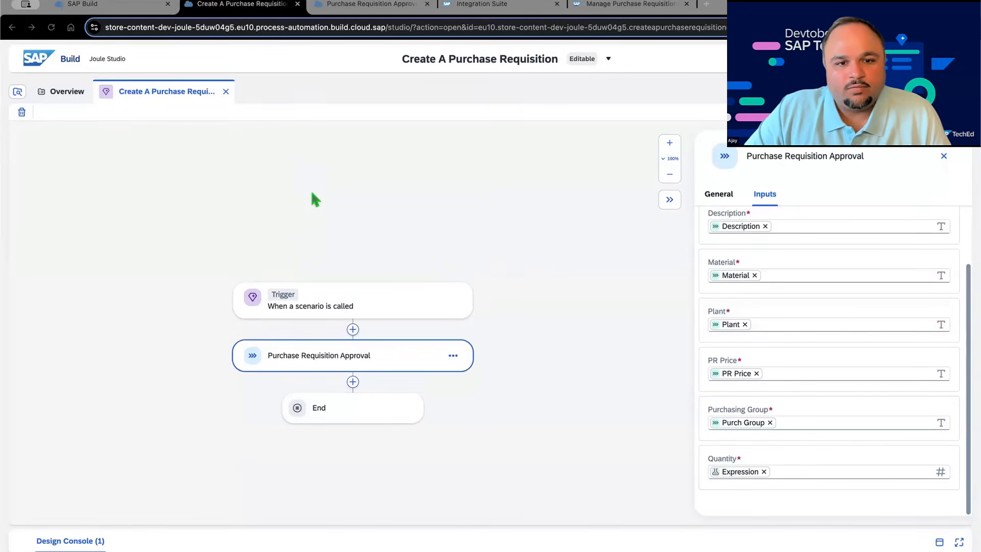
left_click(315, 197)
left_click(353, 382)
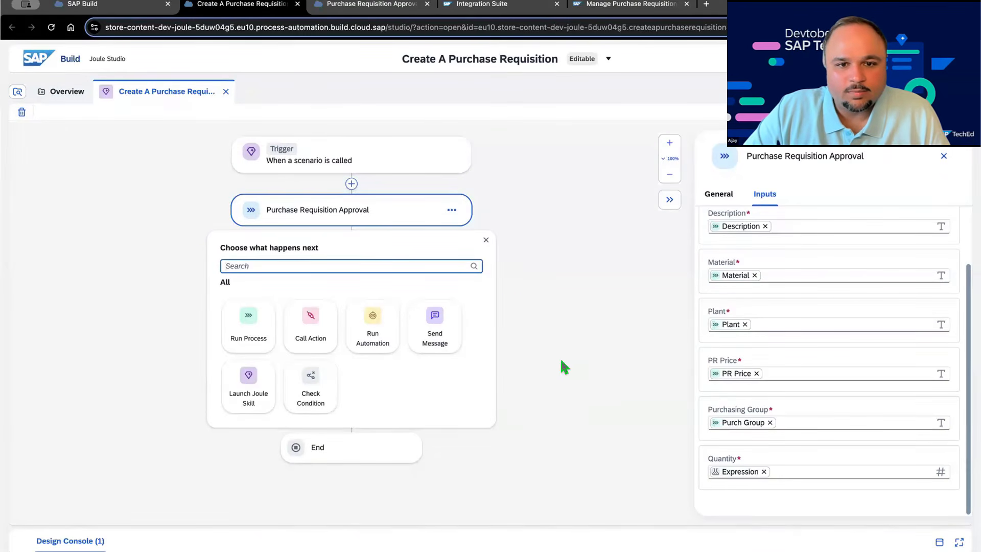
left_click(448, 319)
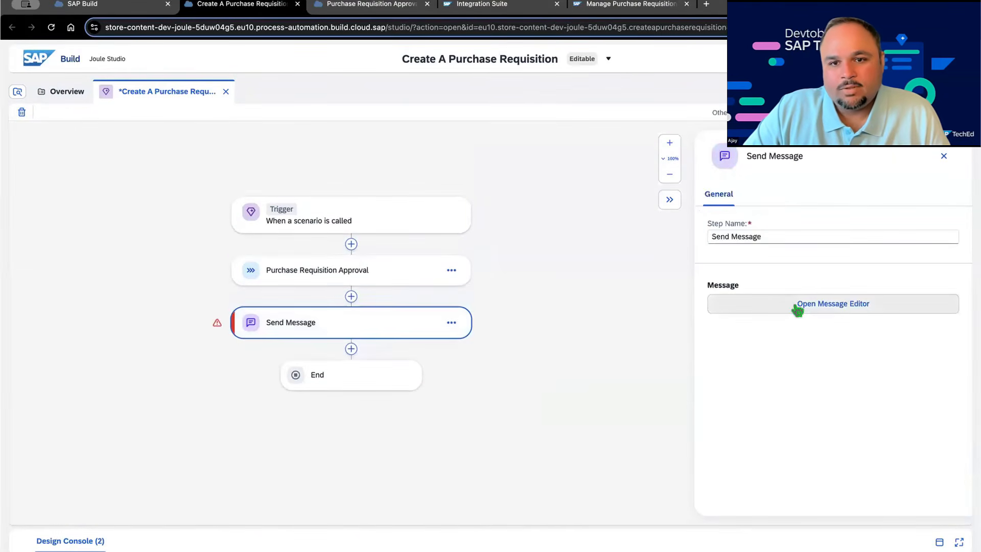
left_click(815, 306)
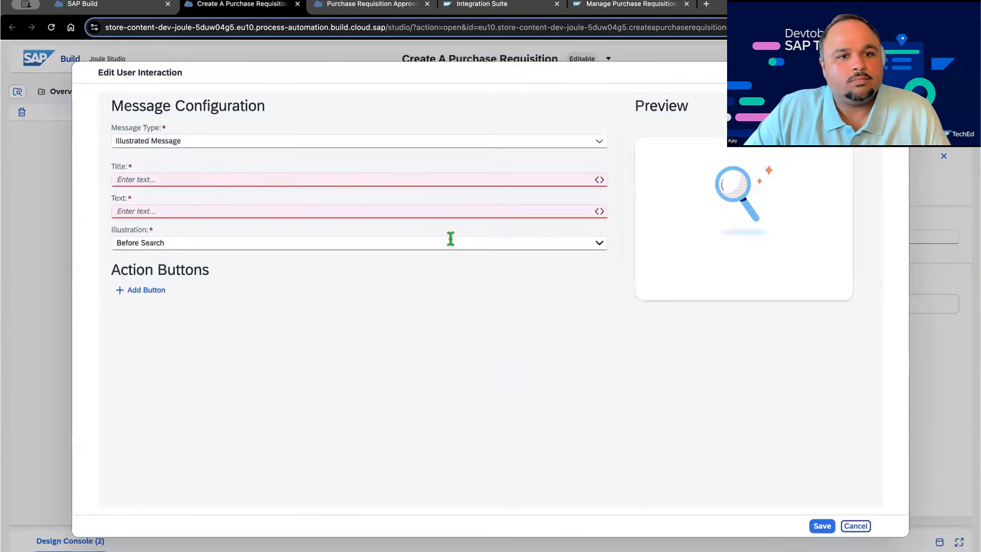
Step: Enter "Purchase Requisition Creation In Process" as the illustrated message's title
left_click(289, 179)
type("PR")
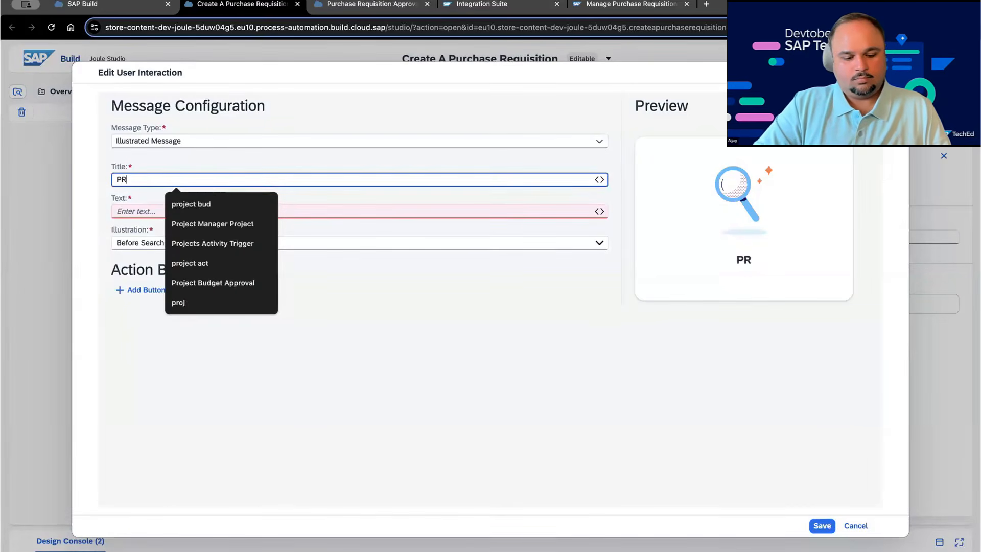
key("BackSpace")
type("urcha")
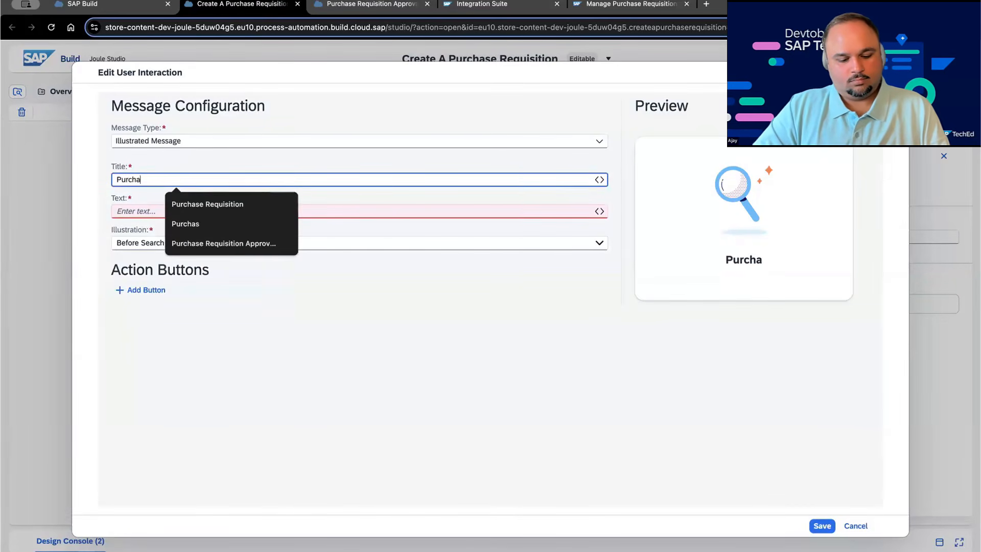
type("se Requisiti")
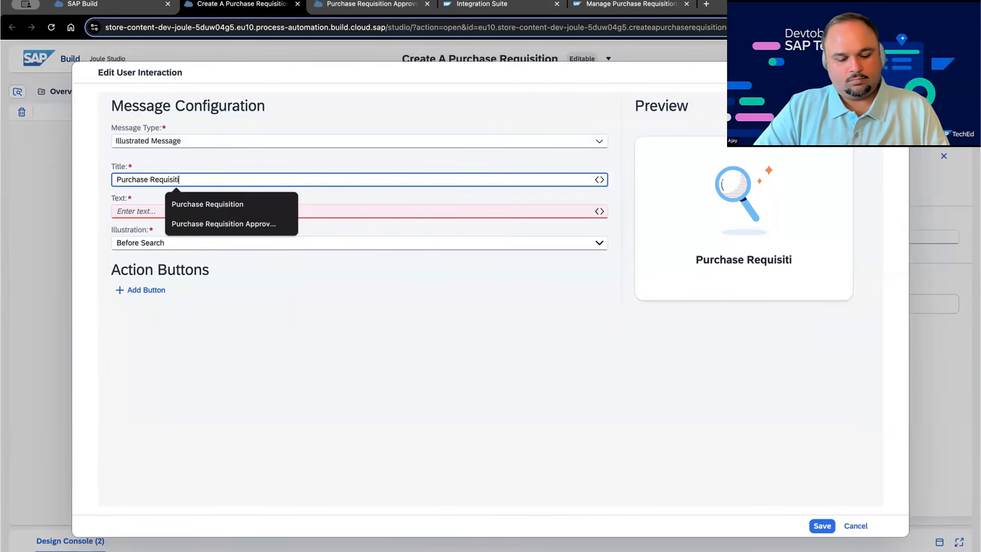
type("on Creation Creat")
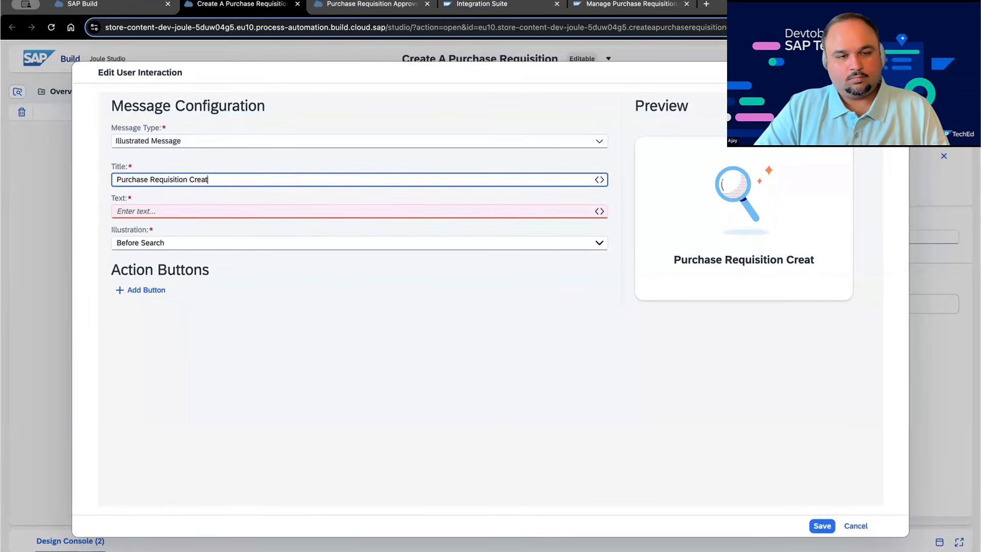
type(" in Pr")
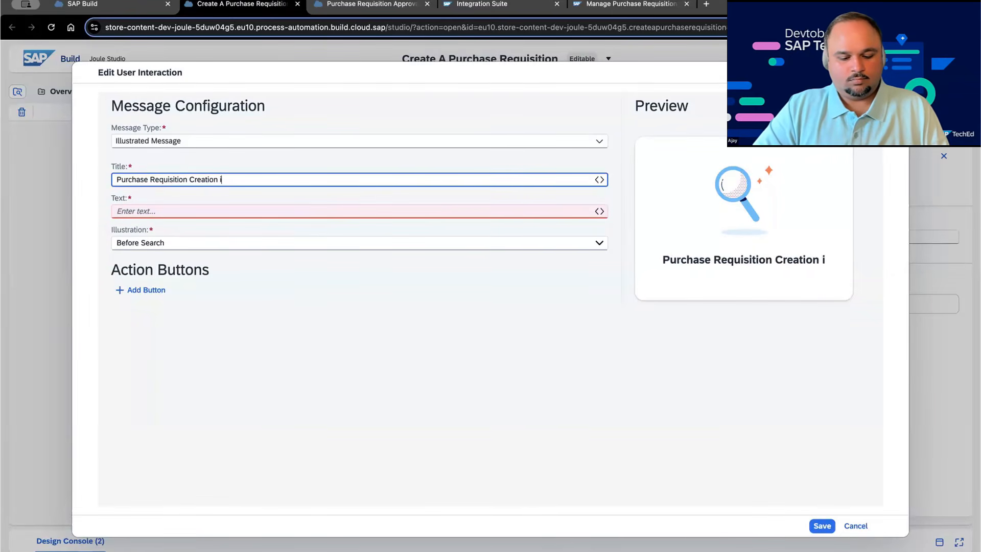
type("ess")
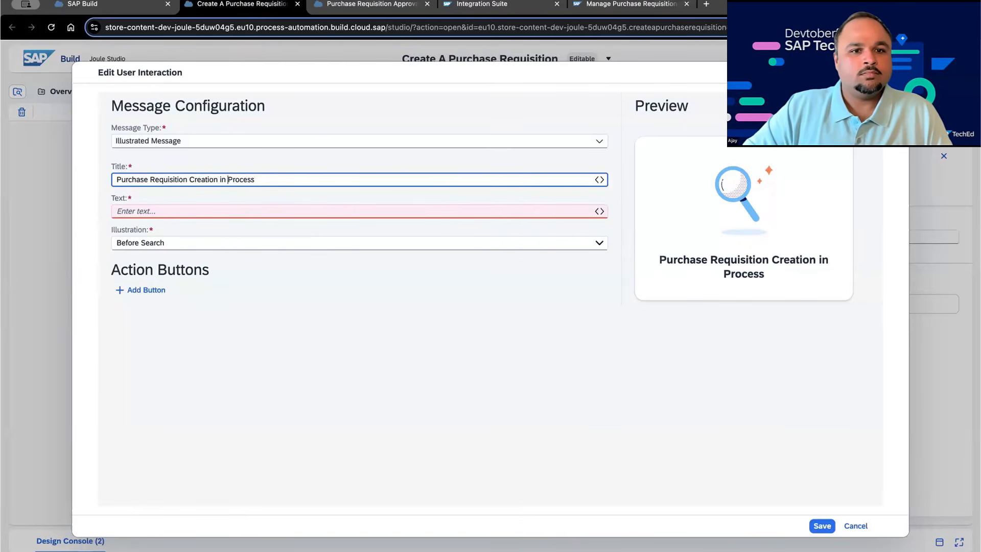
key("BackSpace")
type("I")
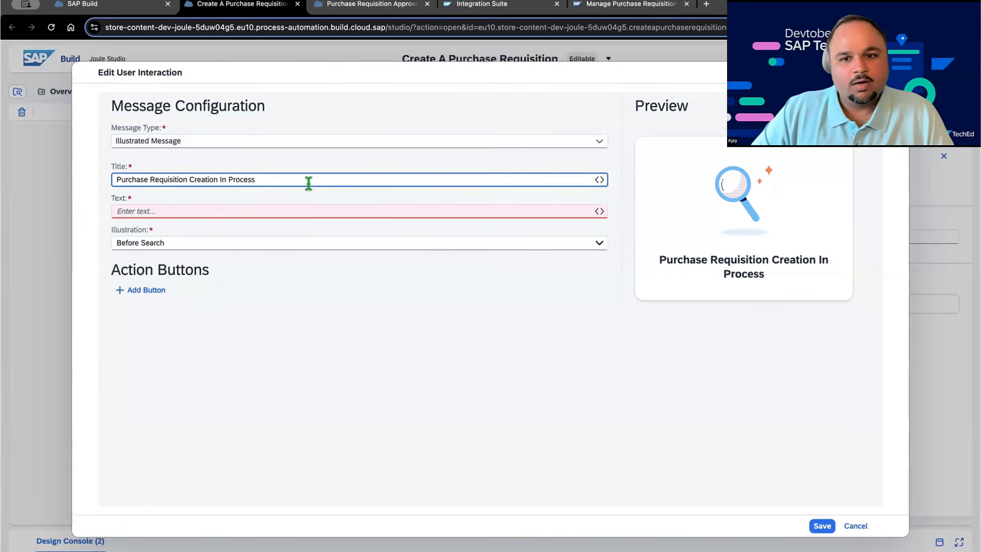
Step: Enter "Your Purchase Requisition request in in Process" as the message's text
left_click(292, 206)
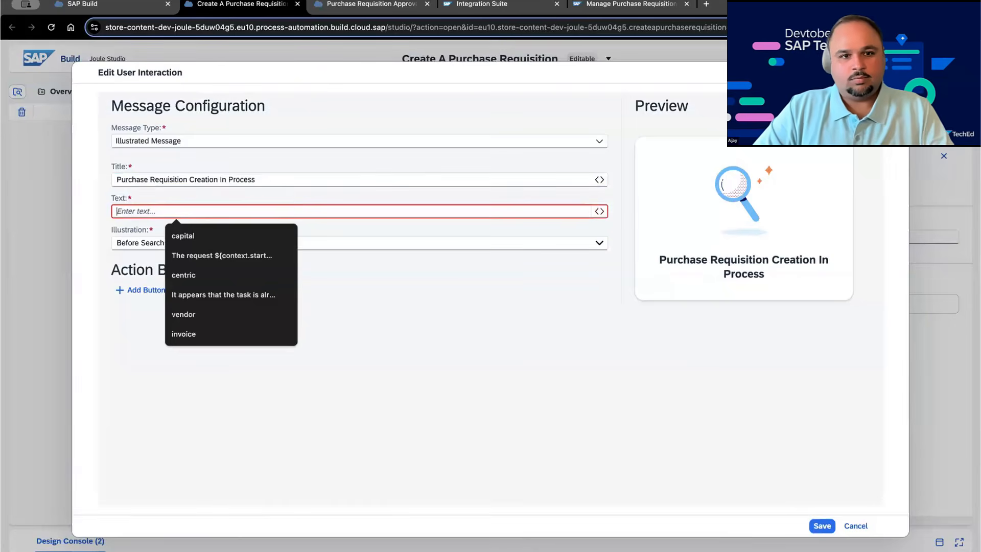
type("Your")
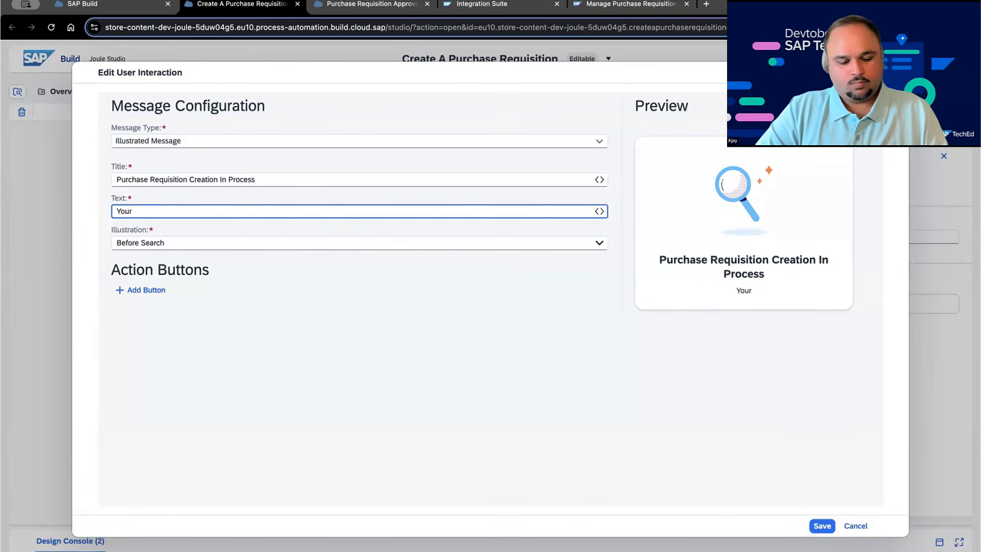
type(" Purchase R")
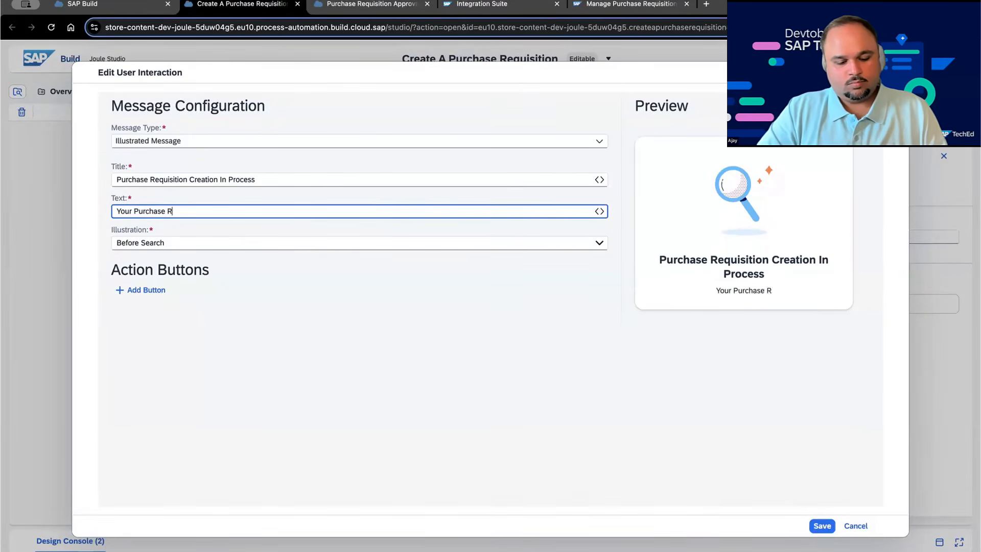
type("equisition ")
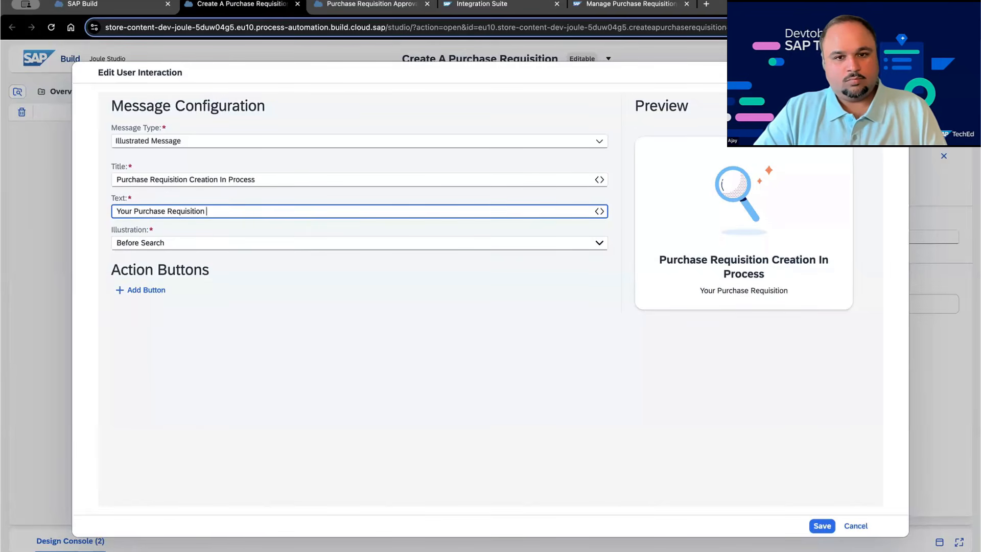
type("cre")
key("BackSpace")
key("BackSpace")
key("BackSpace")
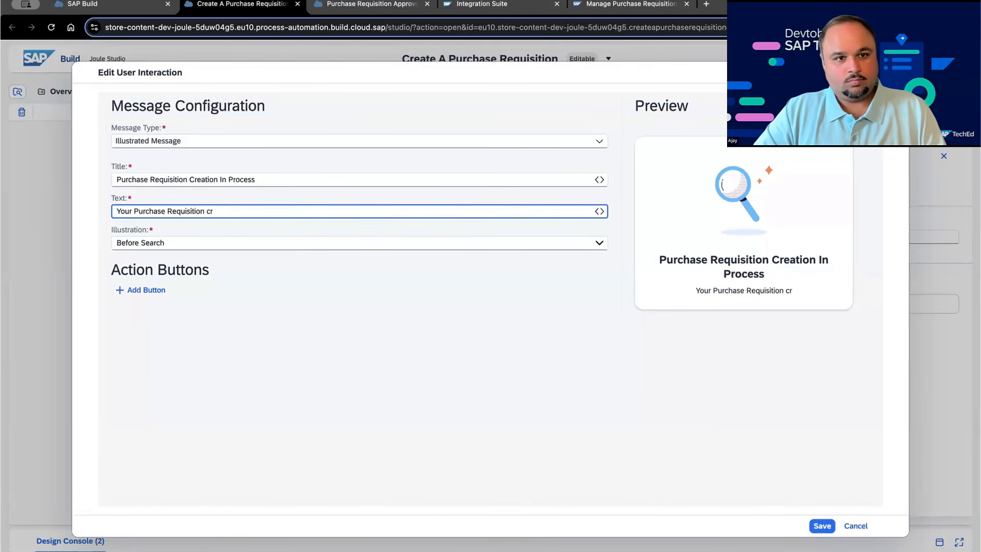
type("reque")
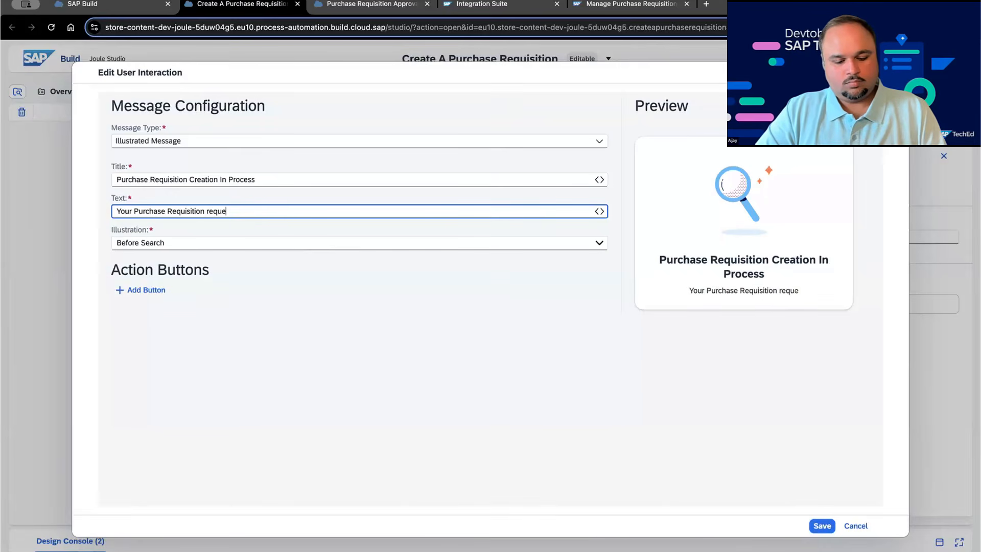
type("st in in Process")
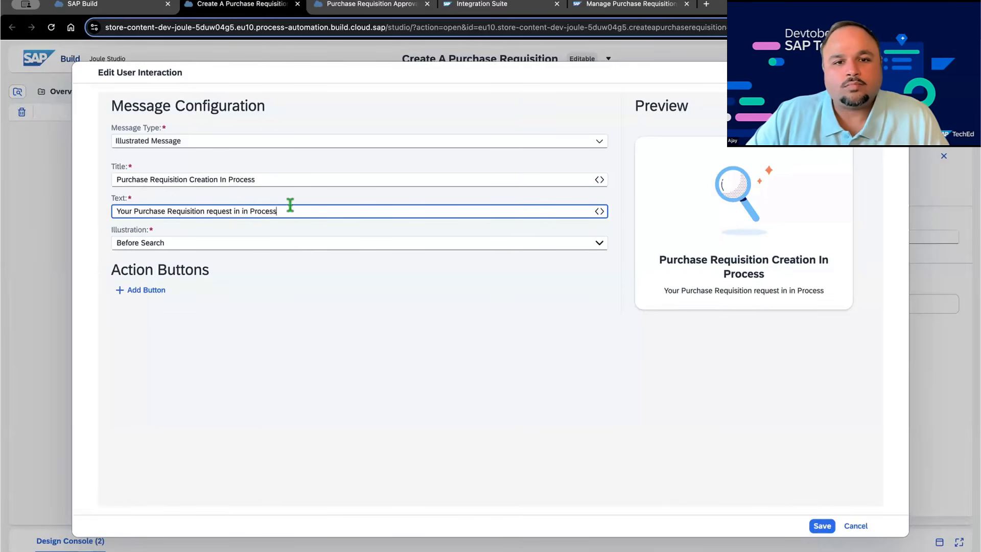
left_click(428, 358)
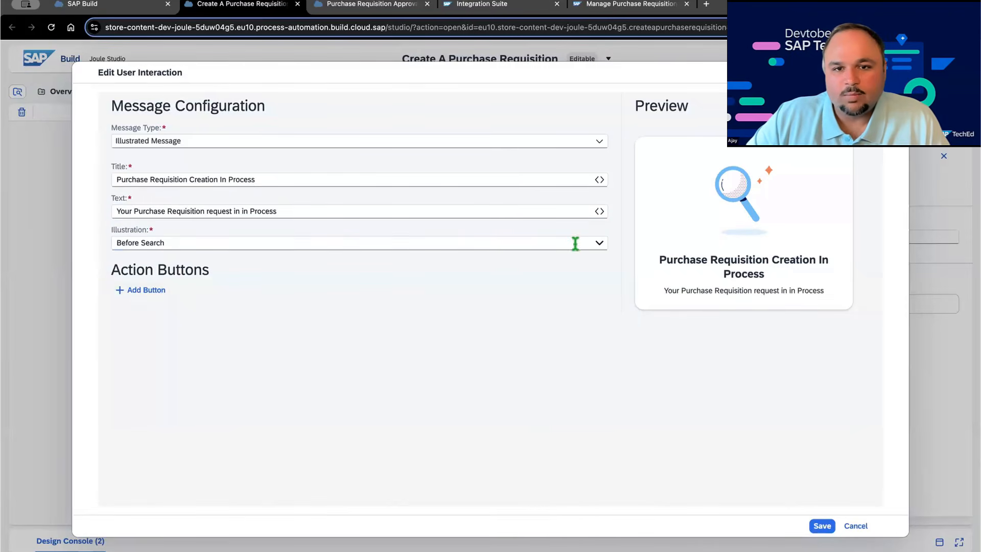
Step: Set the message's illustration to Success Balloon and save the message configuration
left_click(596, 244)
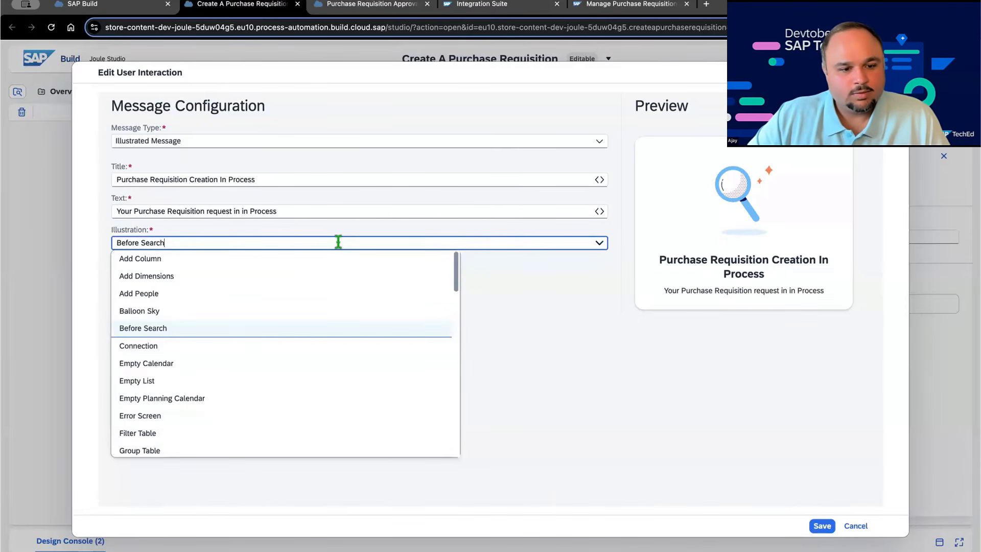
triple_click(339, 242)
type("Success")
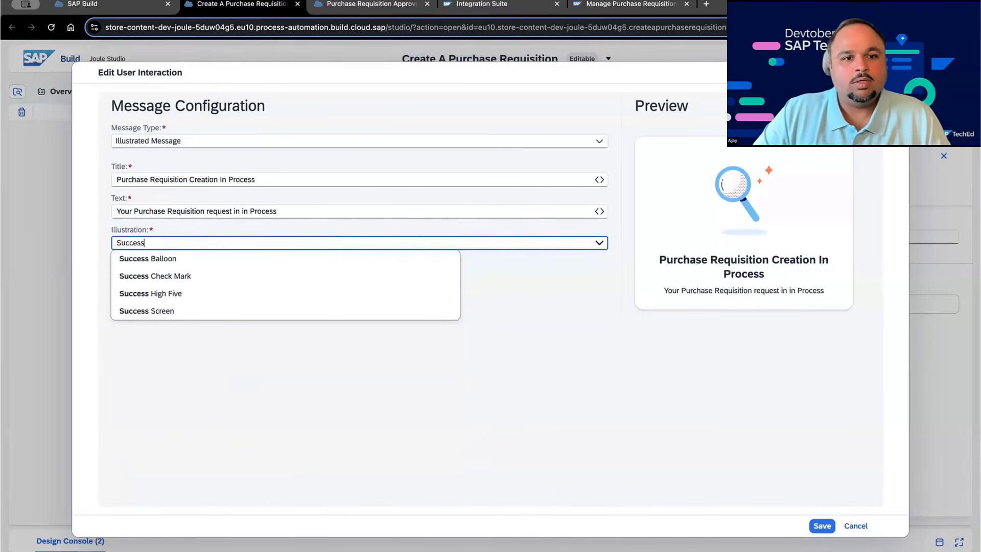
left_click(228, 261)
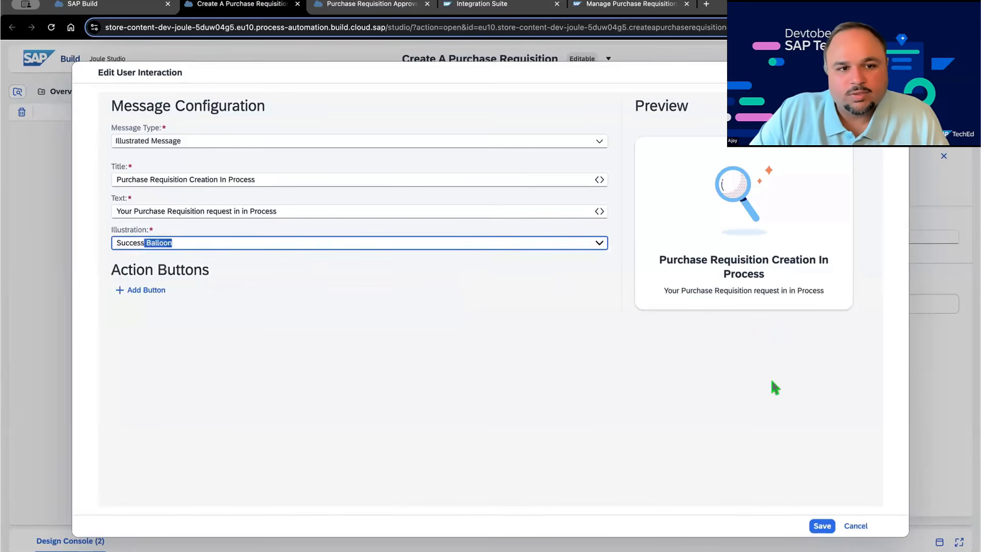
left_click(583, 318)
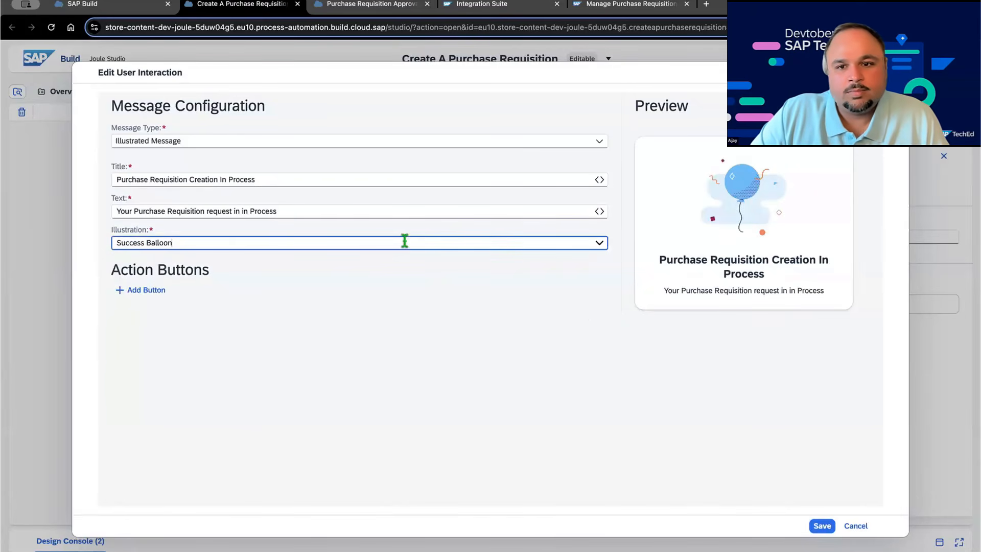
left_click(821, 525)
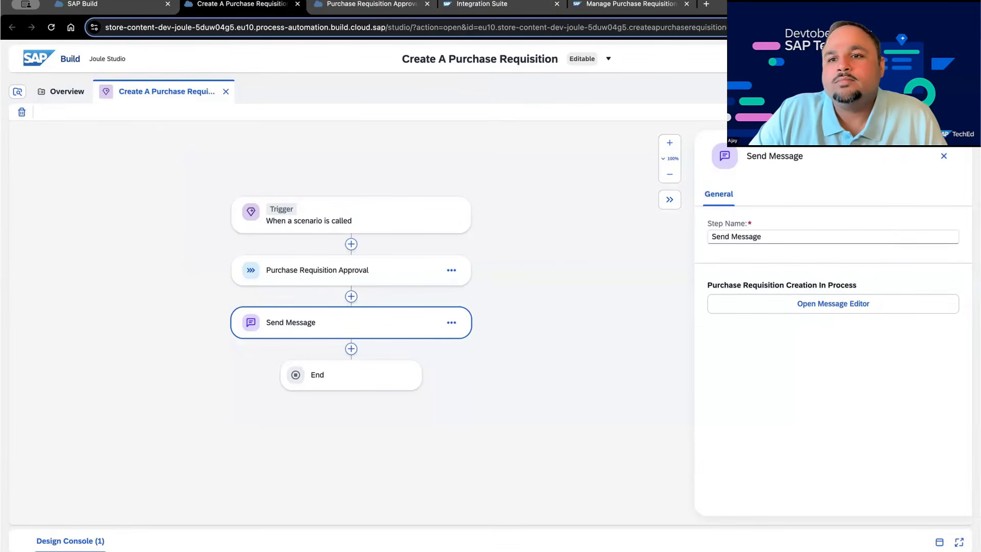
Step: Release the Create A Purchase Requisition project as version 1.0.0 and open the released version
left_click(947, 92)
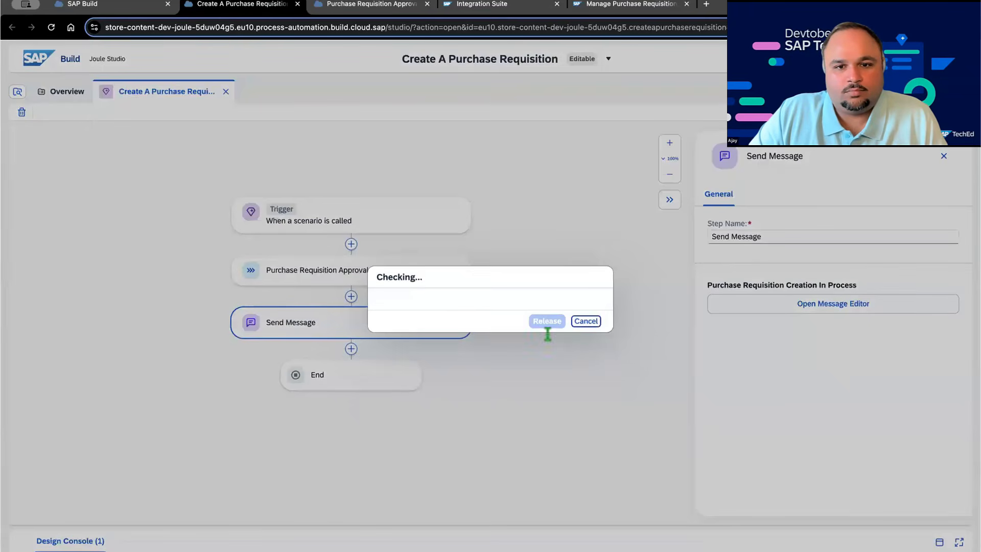
left_click(545, 366)
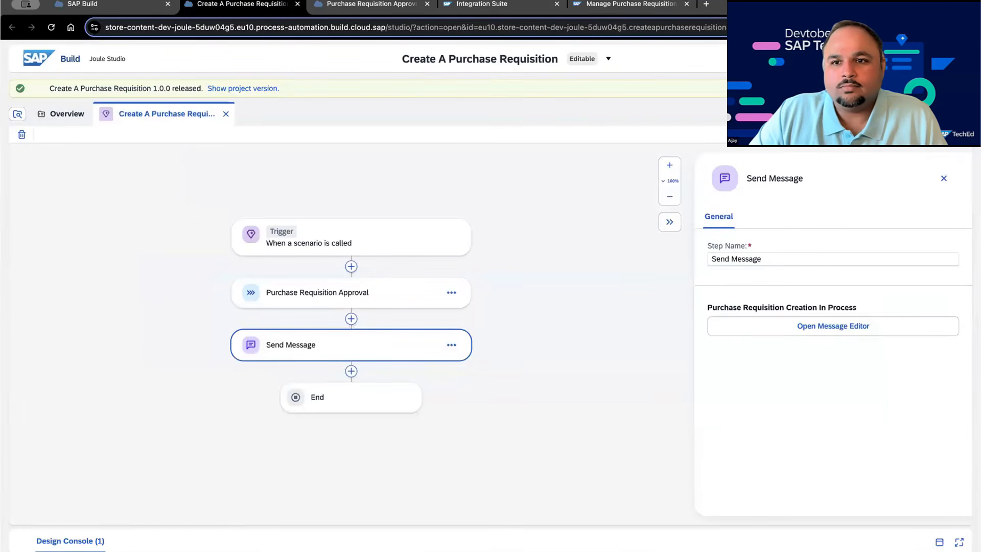
left_click(256, 89)
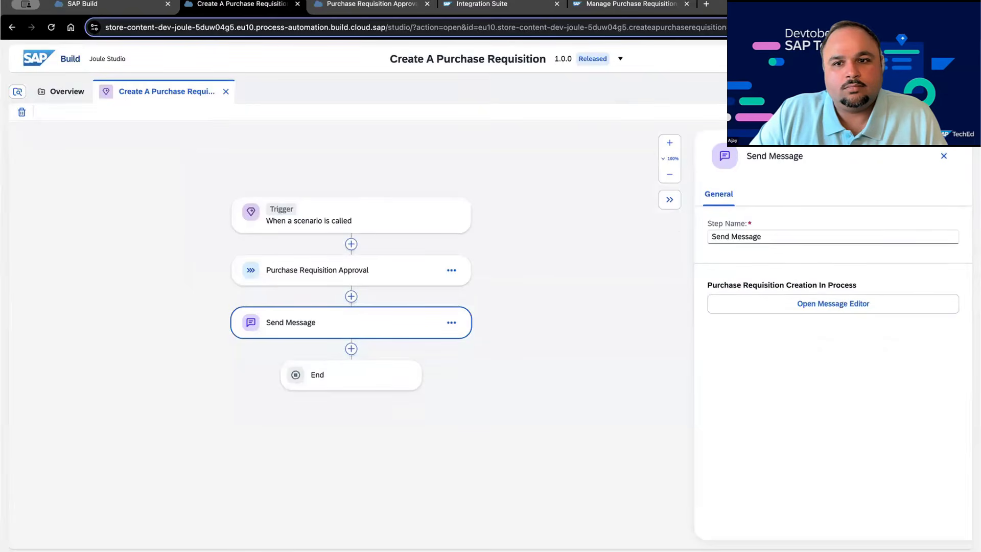
Step: Deploy the released project to the Devtober environment with destinations IntegrationSuite-Runtime for IntegrationSuite and S4HANA_CC8 for S4
left_click(945, 91)
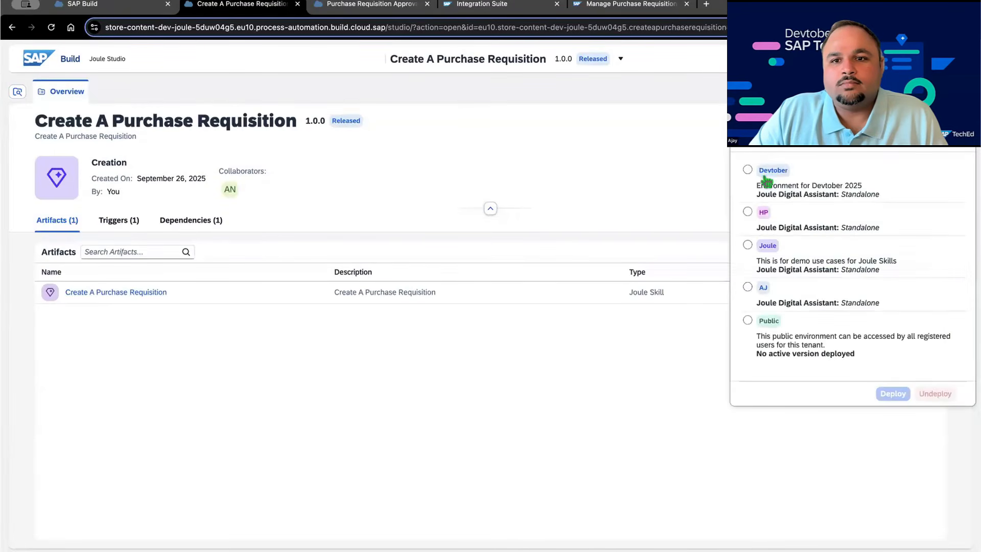
left_click(765, 179)
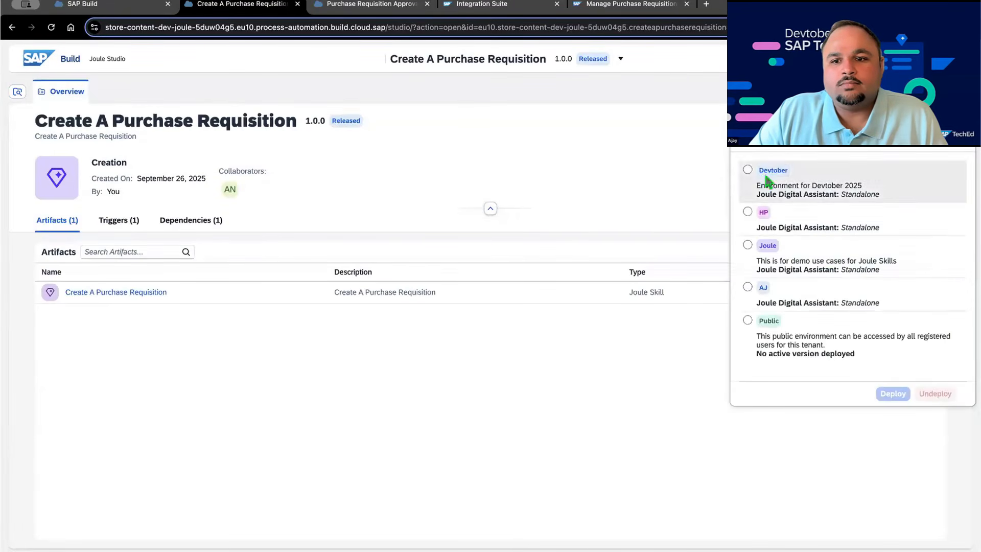
left_click(891, 394)
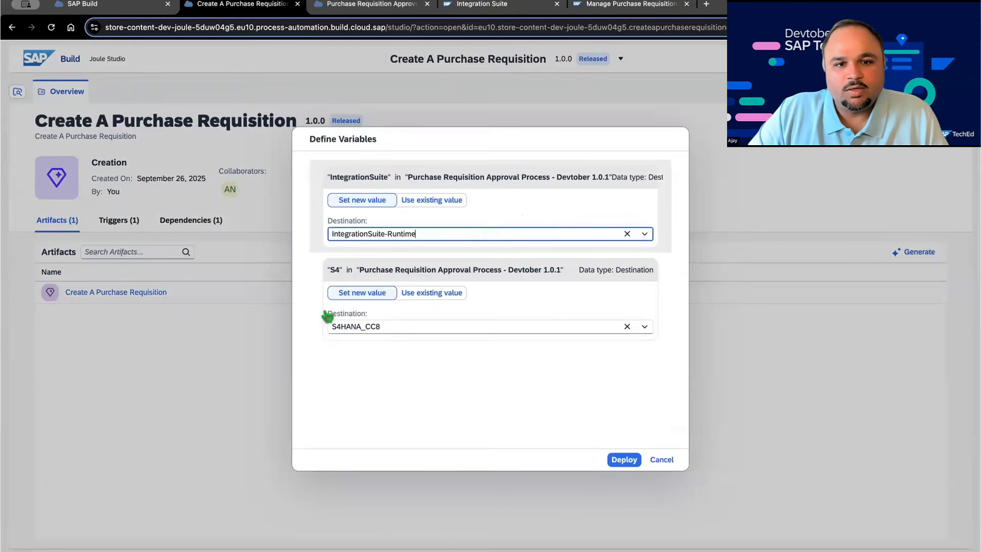
left_click(621, 460)
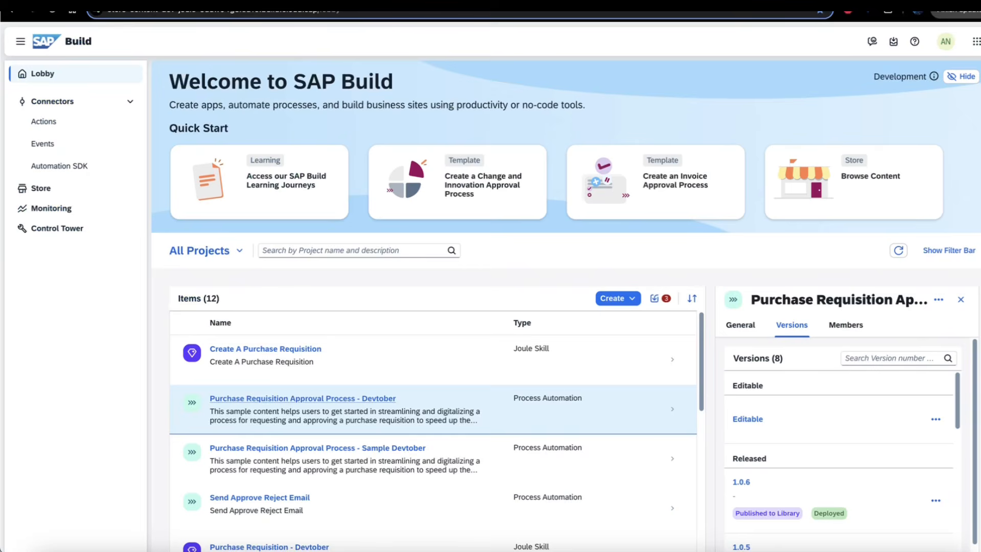
Step: Open the Devtober environment's Joule settings in the Control Tower and launch its Joule assistant
left_click(59, 228)
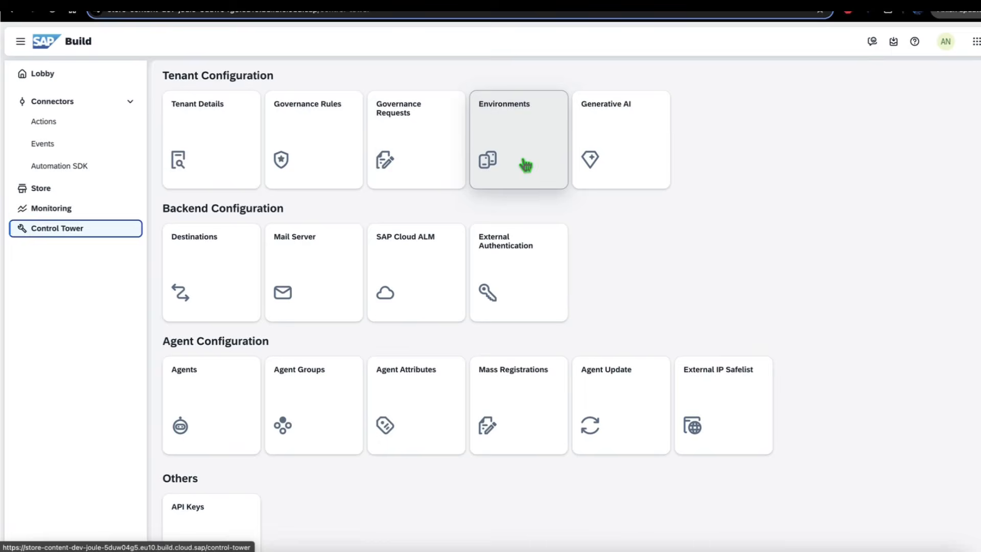
left_click(515, 131)
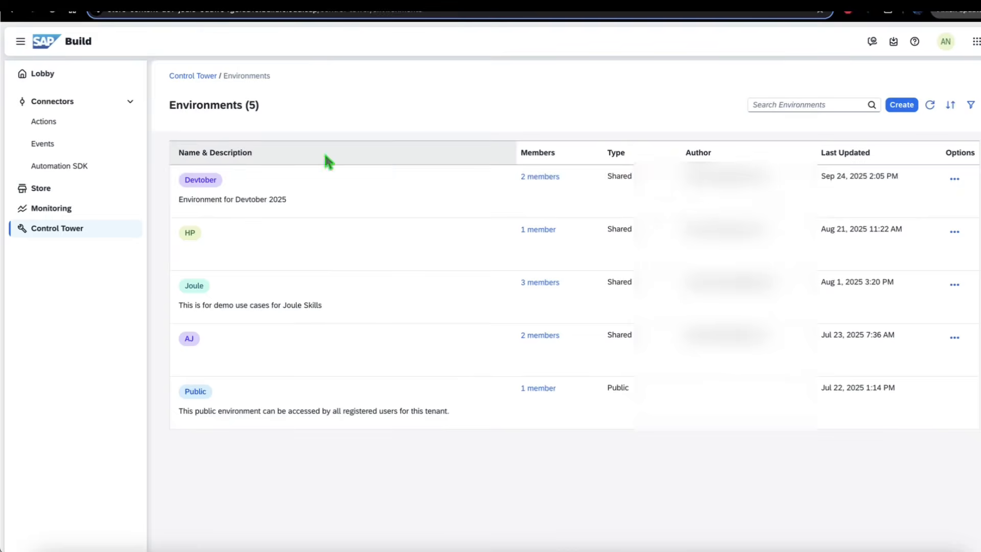
left_click(314, 191)
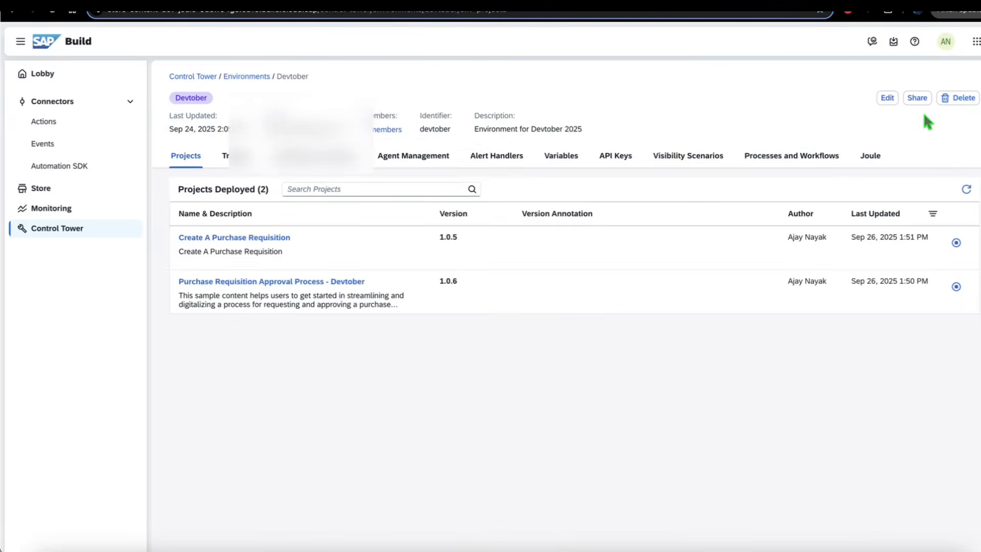
left_click(870, 156)
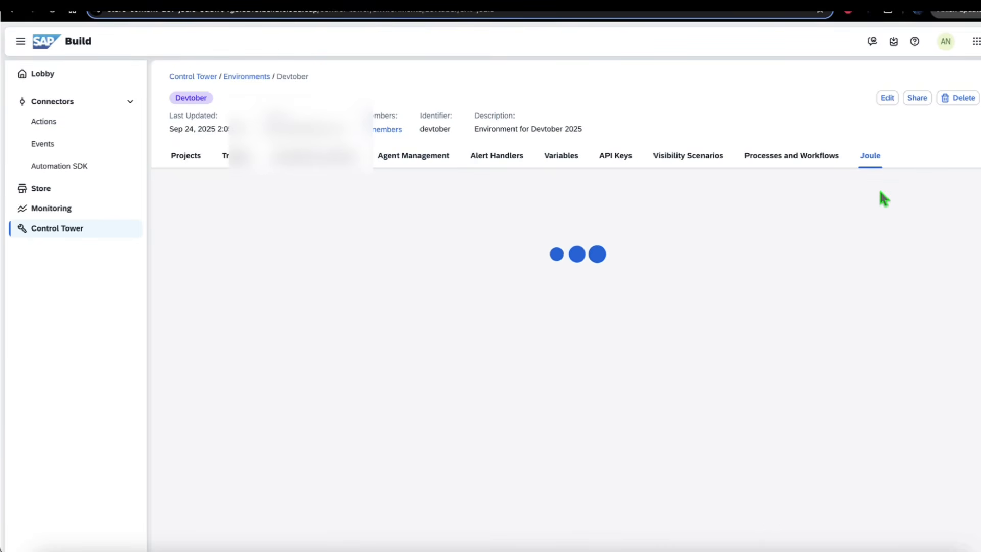
left_click(902, 190)
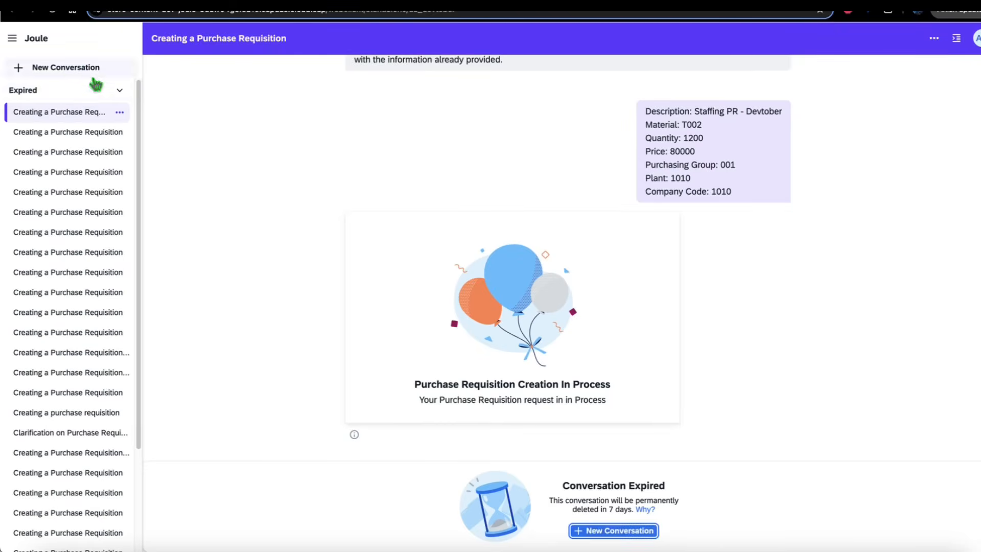
Step: Start a new Joule conversation and send "Hello Joule, I want to create a Purchase Requisition."
left_click(119, 90)
left_click(61, 68)
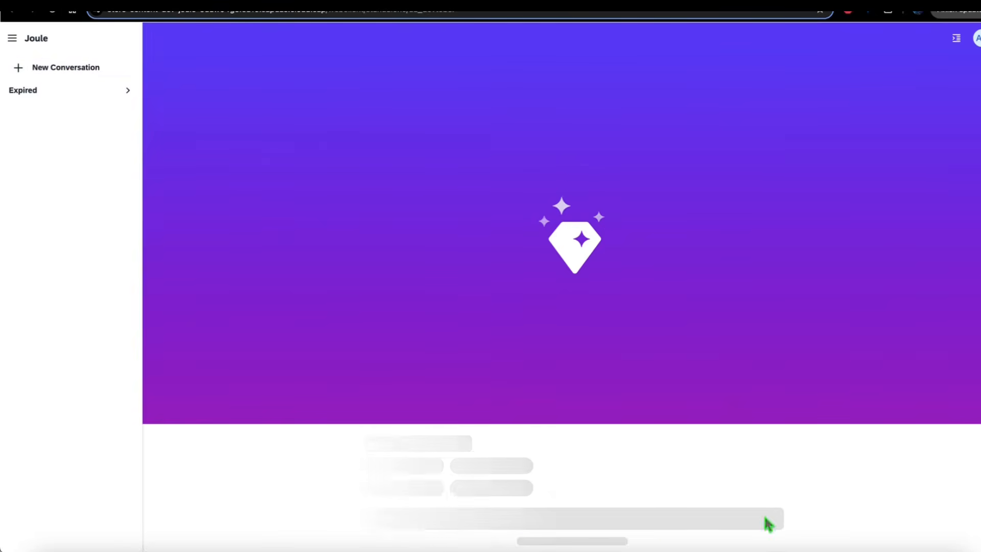
type("Hello Joule, I want to create a Purchase Requisition.")
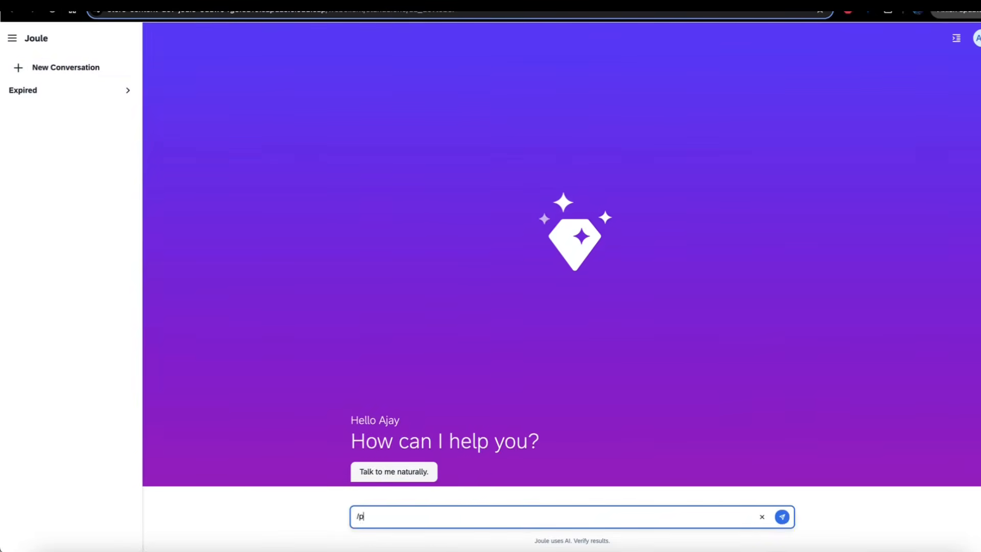
left_click(782, 516)
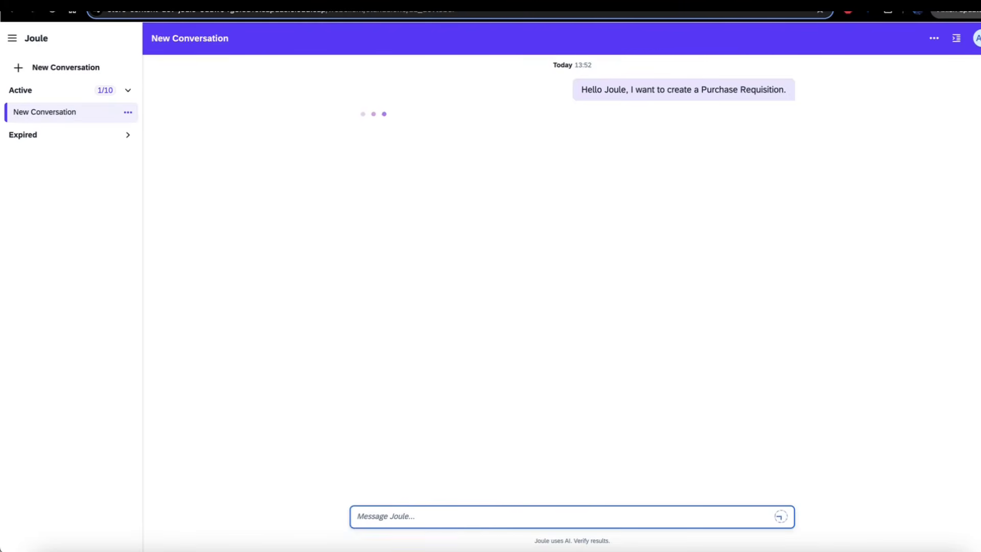
Step: Send Joule the requisition details: Staffing PR - Devtober, material T002, quantity 1200, price 80000, purchasing group 001, plant 1010, company code 1010
type("Description: Staffing PR - Devtober Material: T002 Quantity: 1200 Price: 80000 Purchasing Group: 001 Plant: 1010 Company Code: 1010")
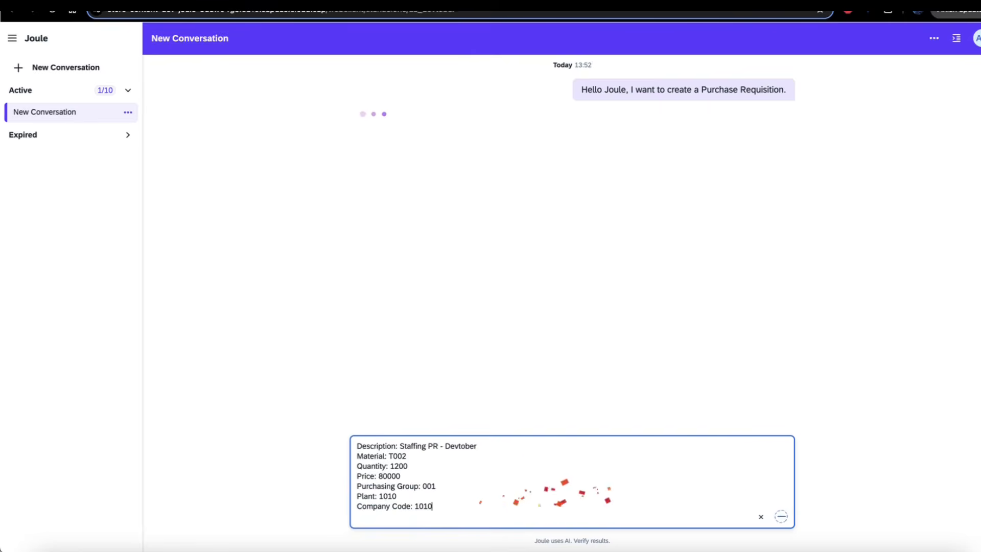
left_click(712, 482)
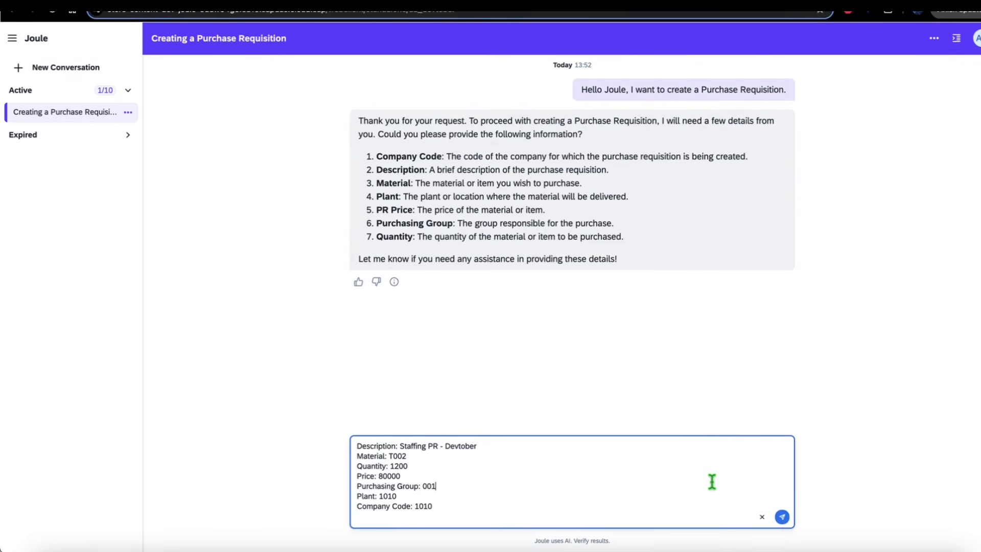
key("Return")
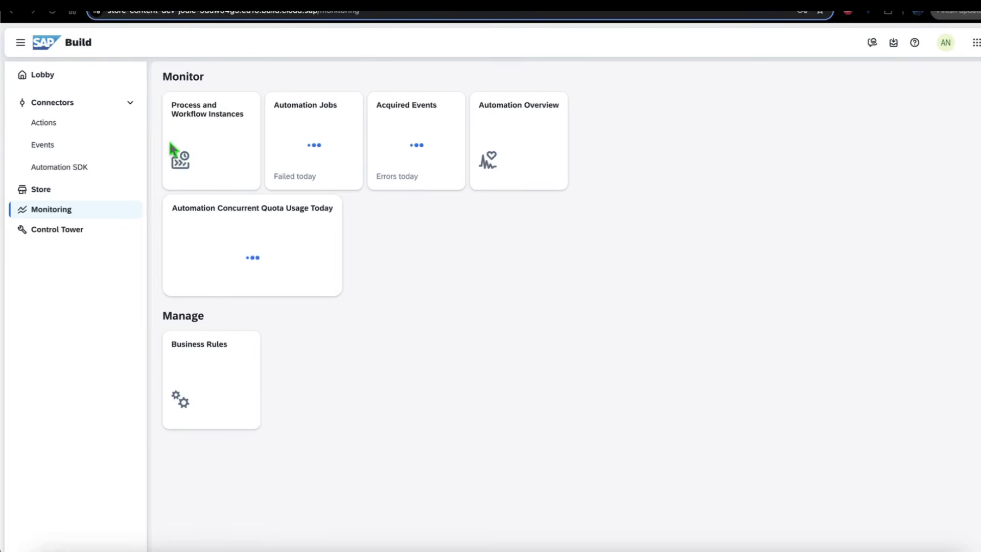
Step: Open the most recent running Purchase Requisition Approval instance in the process monitoring and review its logs
left_click(210, 132)
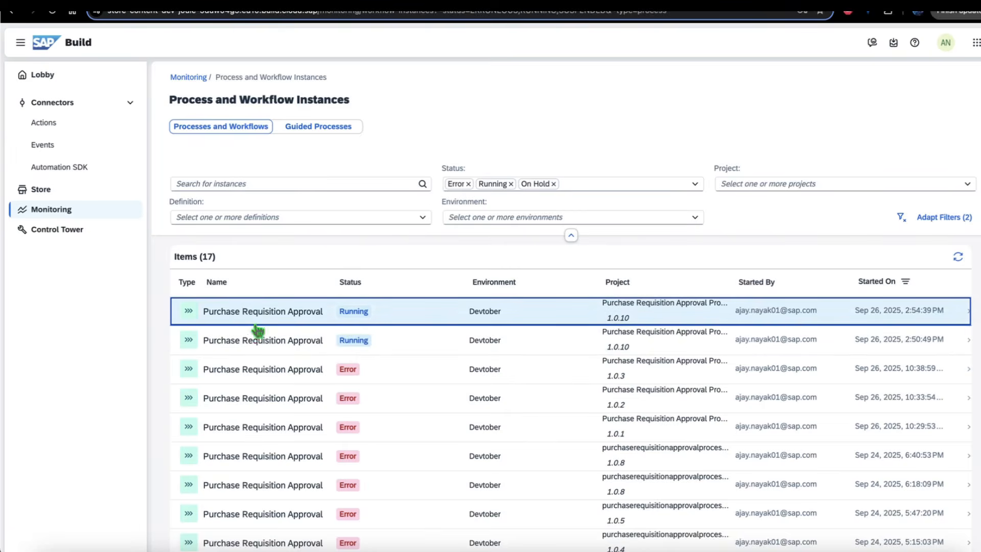
left_click(256, 322)
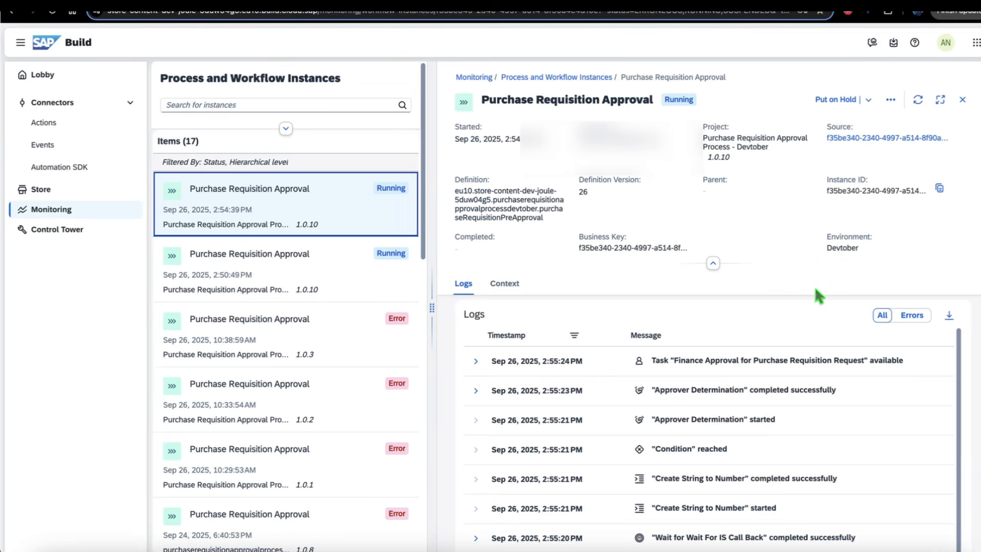
scroll(818, 419, "down", 1)
scroll(790, 483, "down", 1)
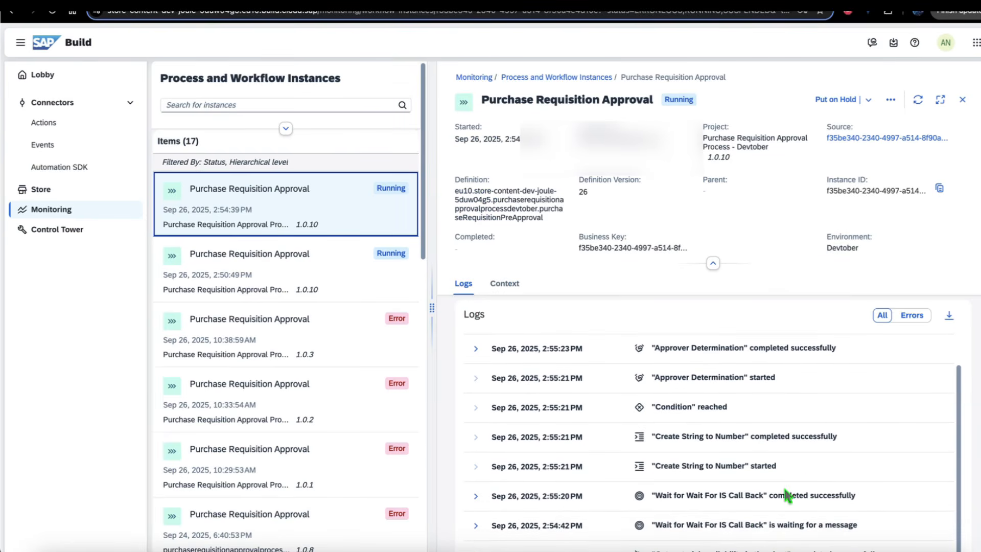
scroll(871, 516, "down", 1)
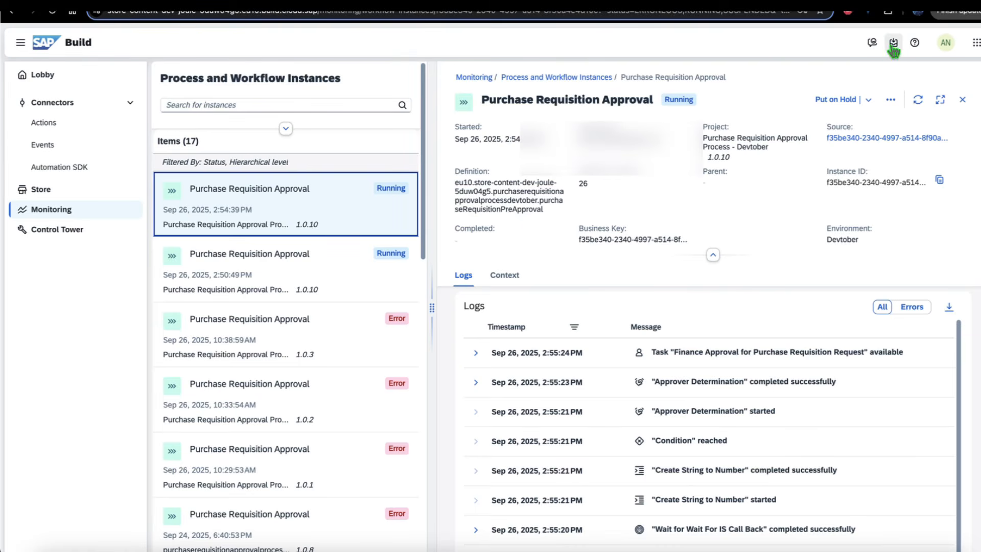
Step: Approve the Finance Approval for Purchase Requisition Request task with the comment "Approved" and review the process instance's logs
left_click(894, 45)
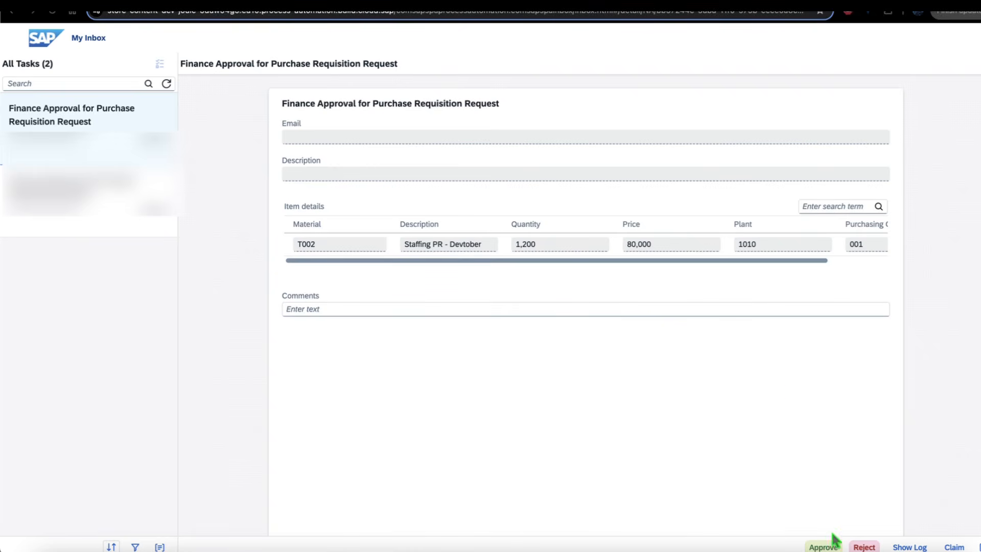
left_click(739, 308)
type("Approved")
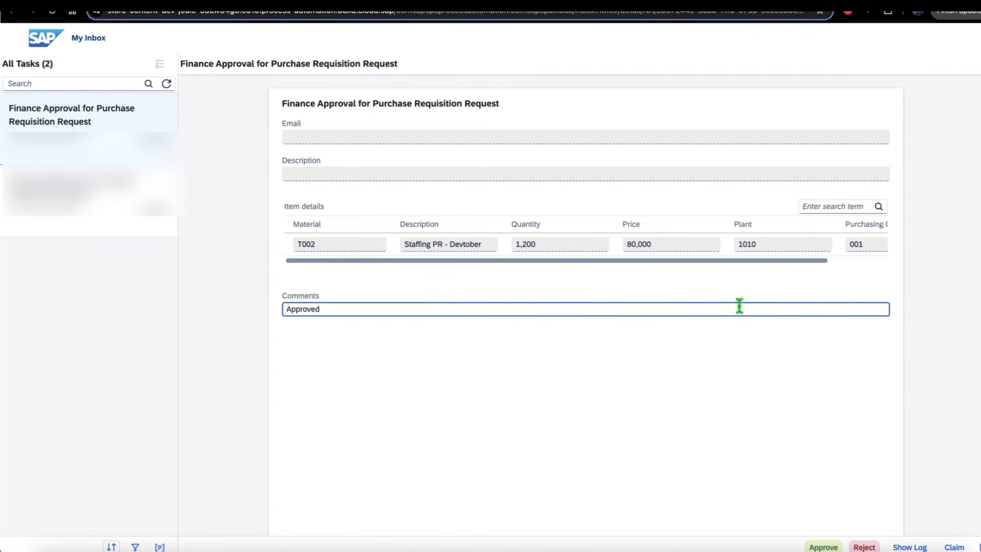
left_click(827, 548)
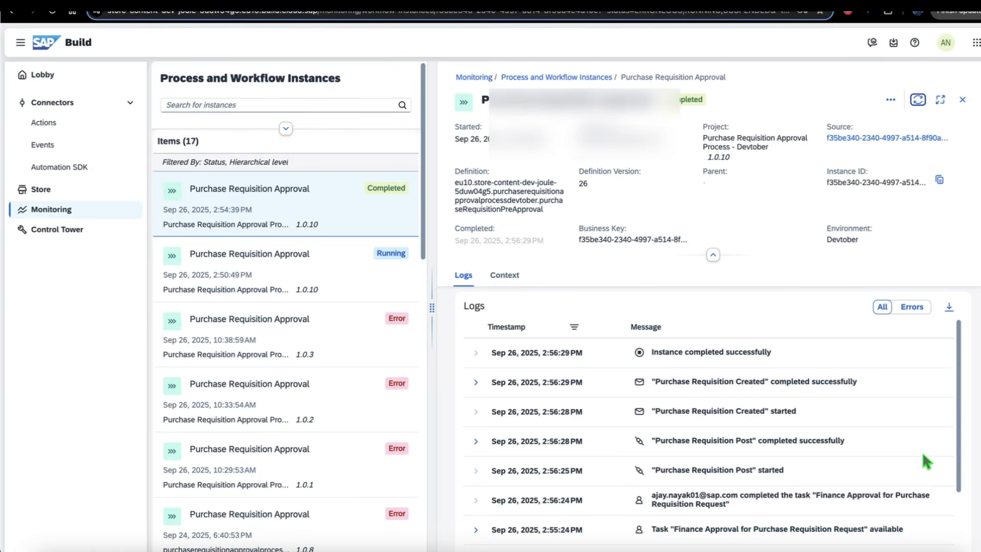
scroll(915, 446, "down", 1)
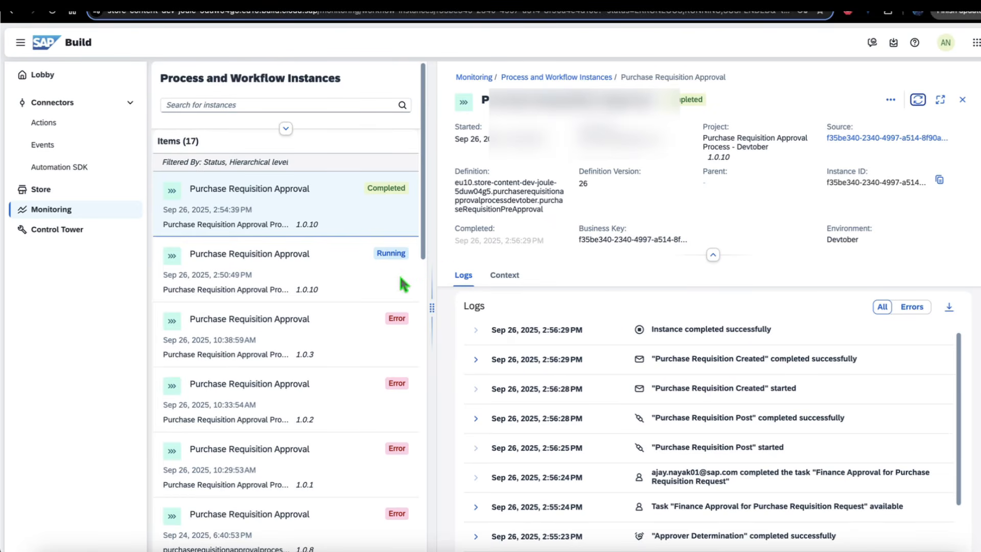
Step: Switch to the mail app, open the Purchase Requisition Created email in TestSBPA Emails, and copy the requisition number
left_click(91, 549)
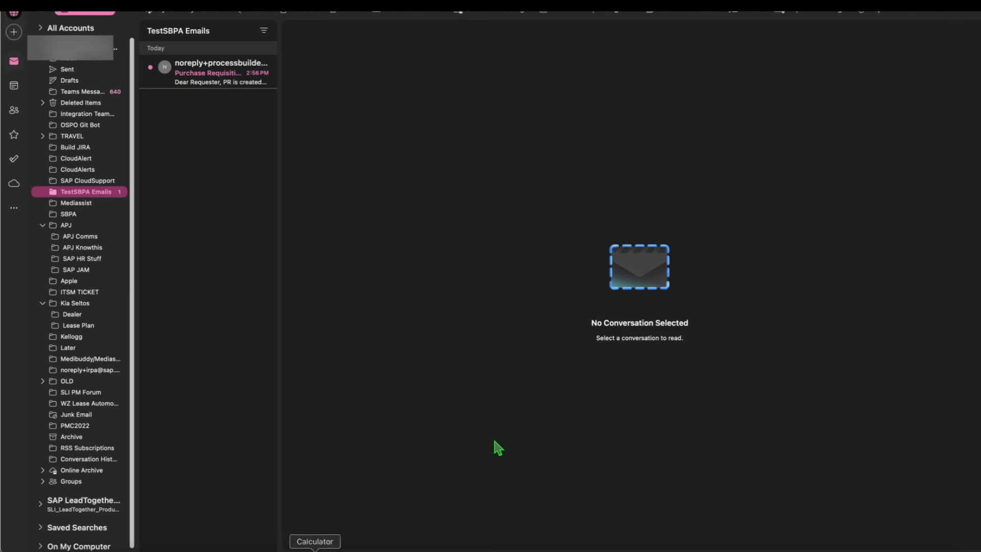
left_click(210, 73)
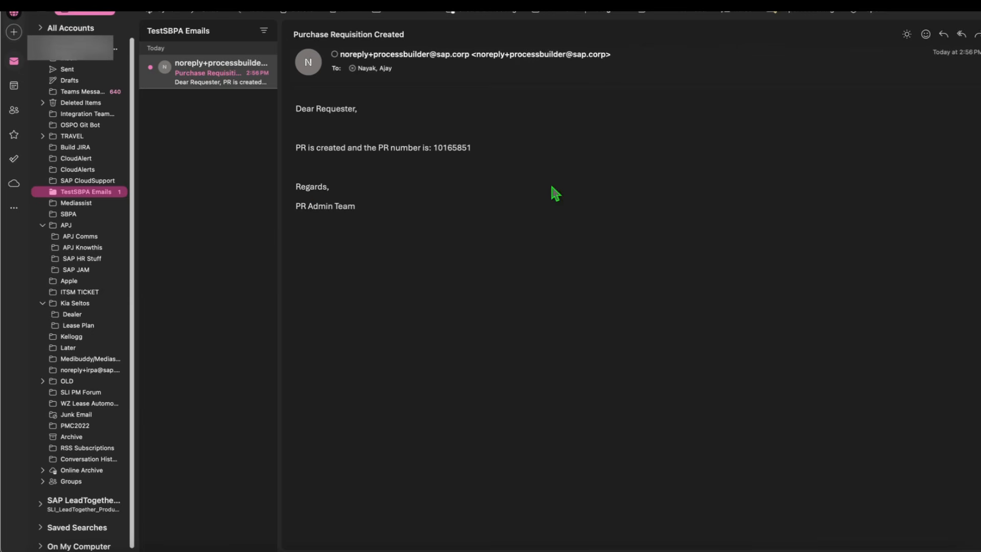
double_click(465, 147)
key("ctrl+c")
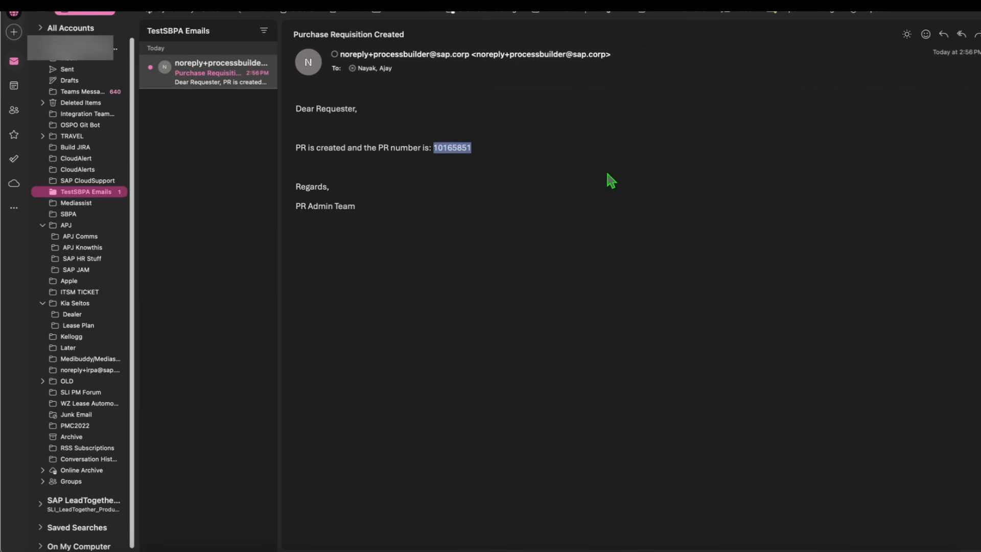
Step: Switch to Manage Purchase Requisitions in the browser and filter the list by the copied purchase requisition number
key("super+Tab")
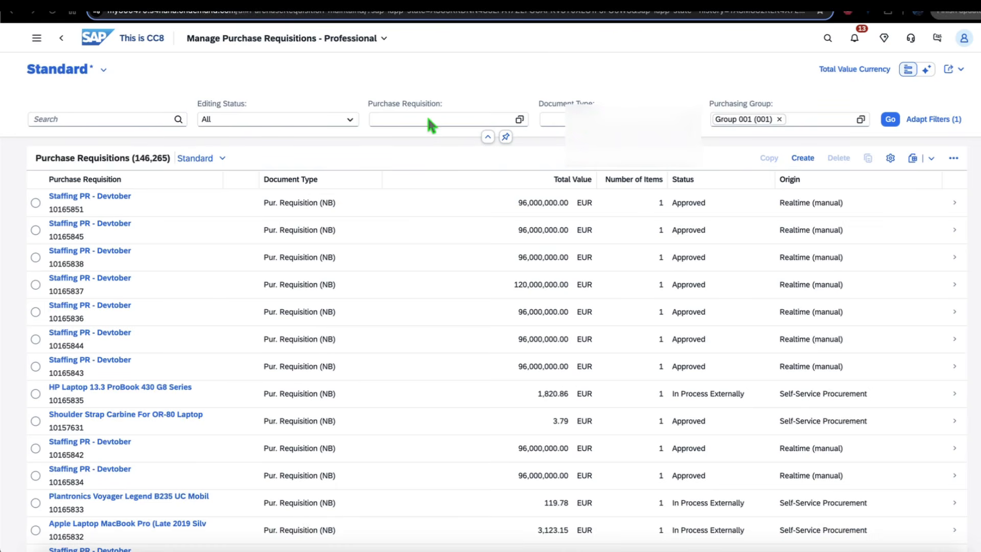
left_click(389, 120)
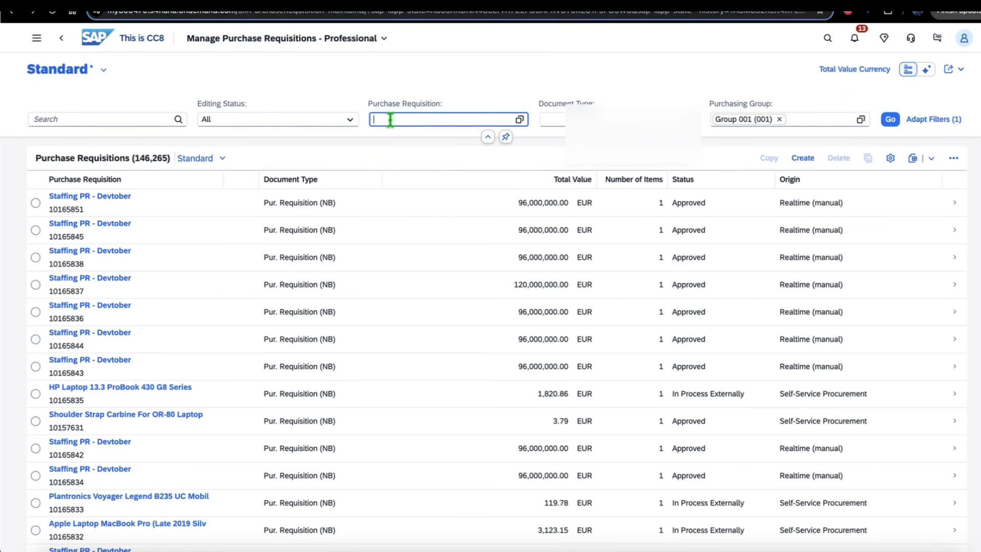
key("ctrl+v")
key("Return")
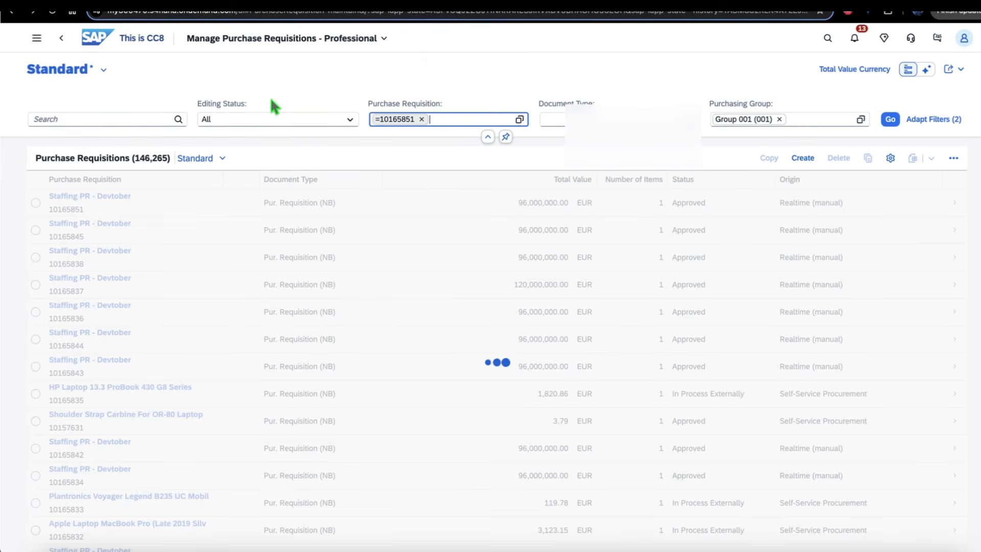
left_click(300, 64)
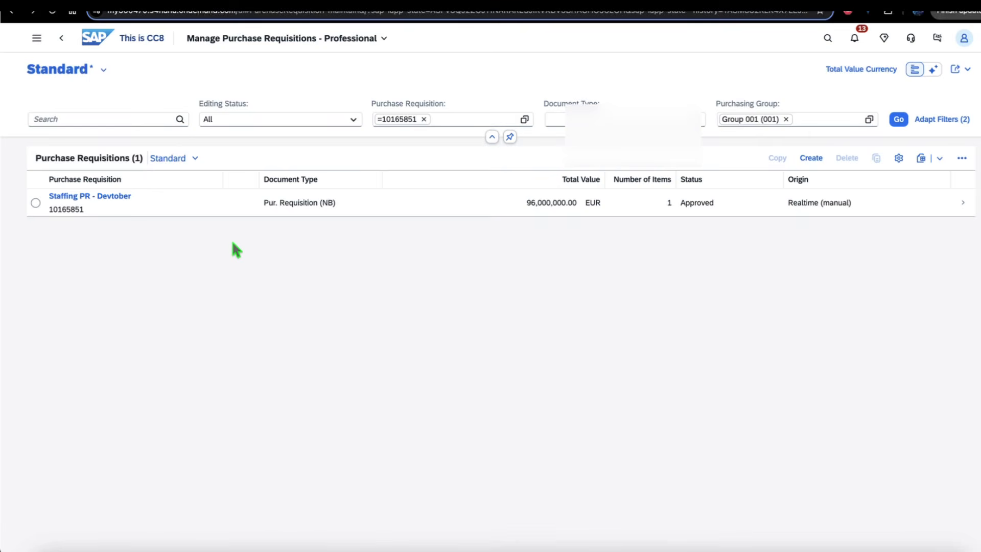
Step: Open the filtered Staffing PR - Devtober requisition and review its status, general information and items
left_click(118, 198)
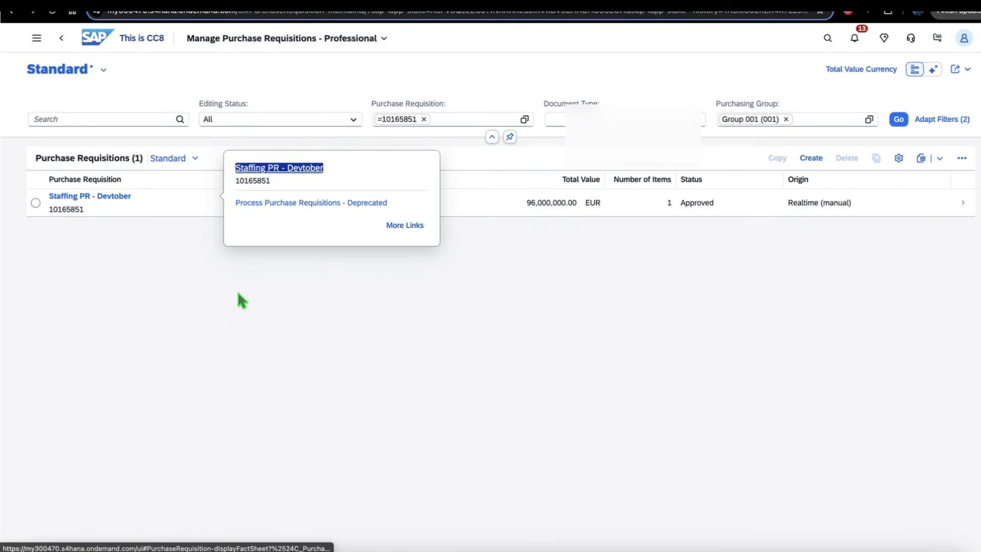
left_click(87, 209)
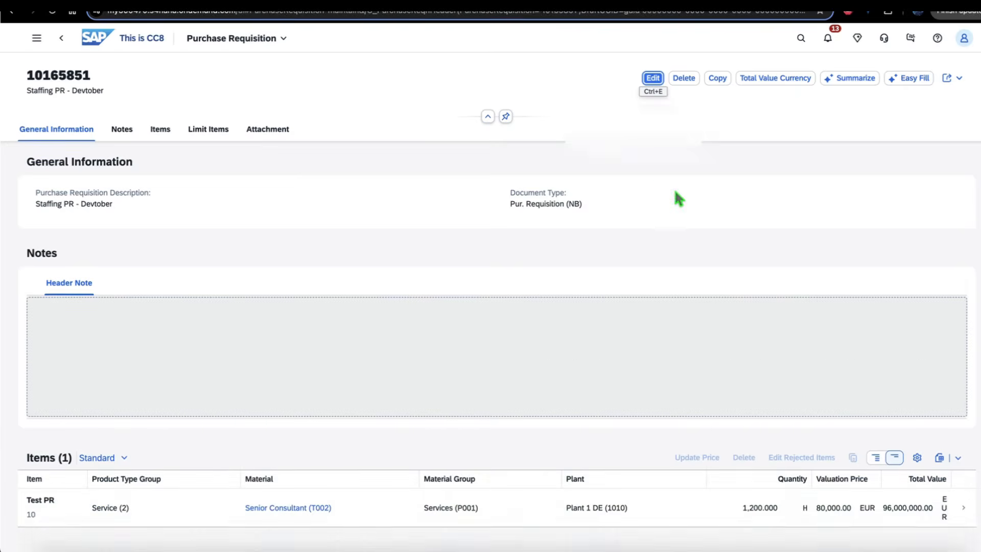
scroll(677, 197, "down", 2)
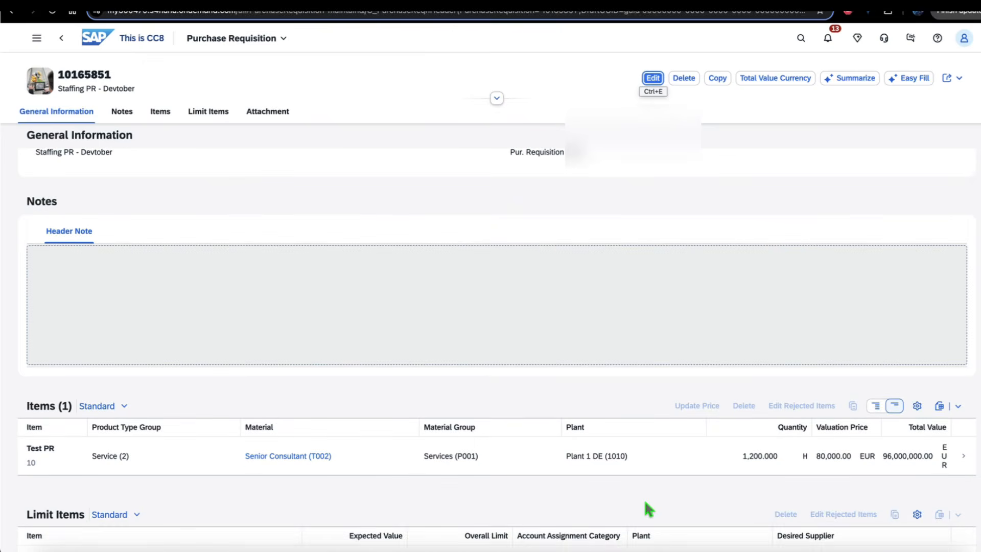
scroll(207, 176, "up", 2)
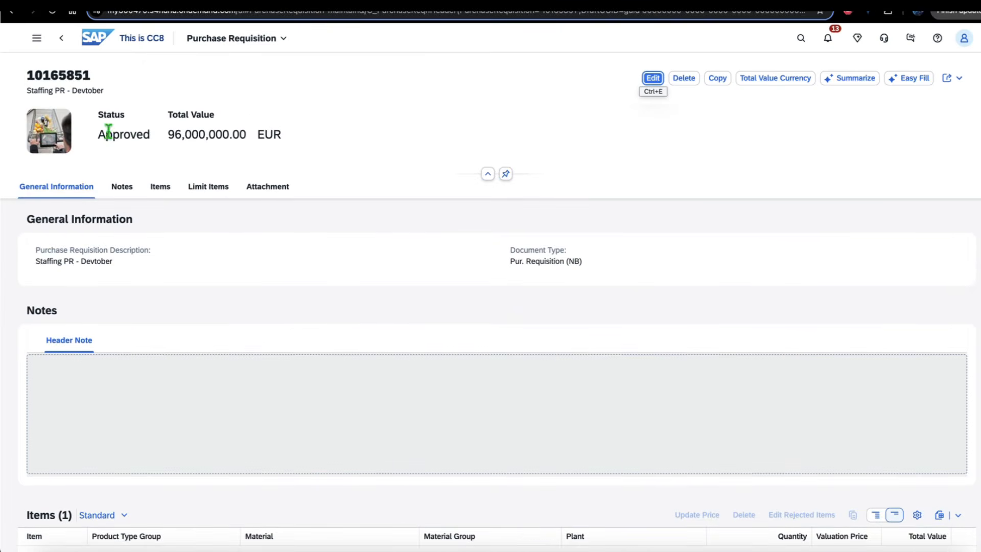